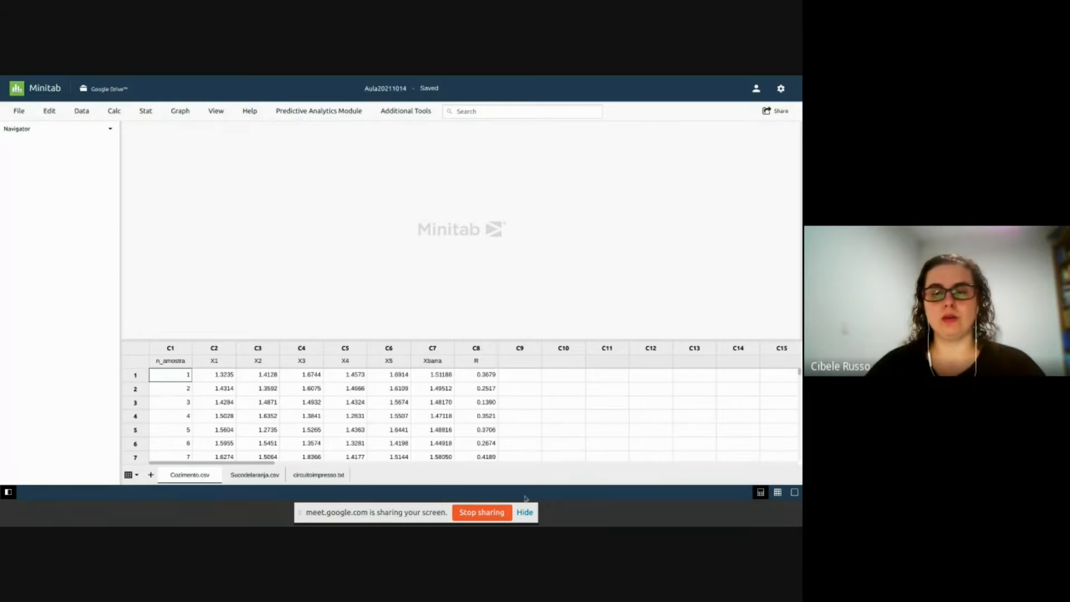
- Check the remaining trial period outside full-screen view and return the browser to full screen
key(F11)
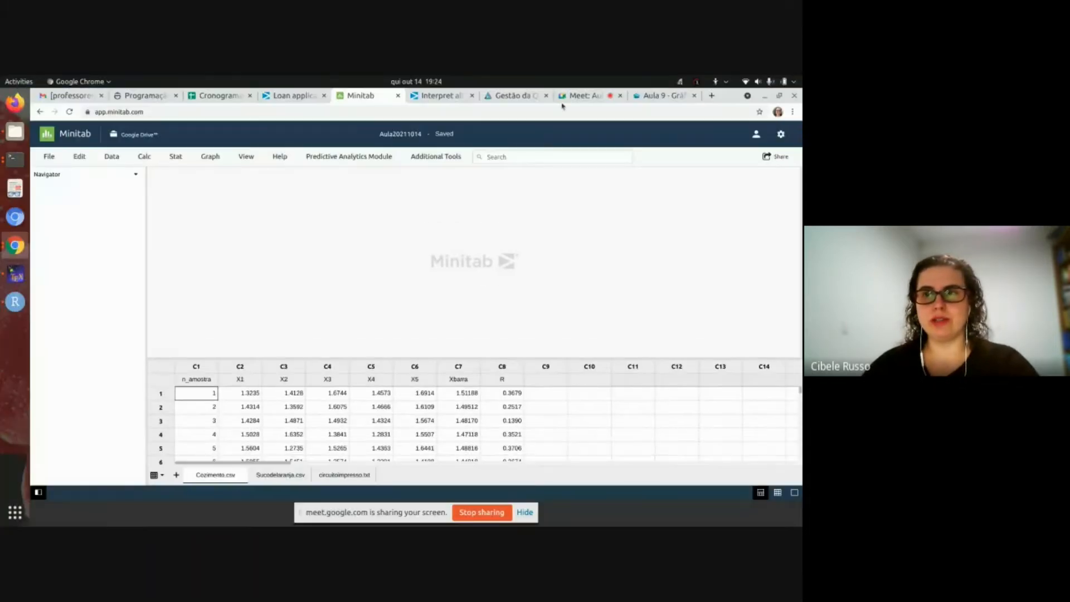
click(779, 99)
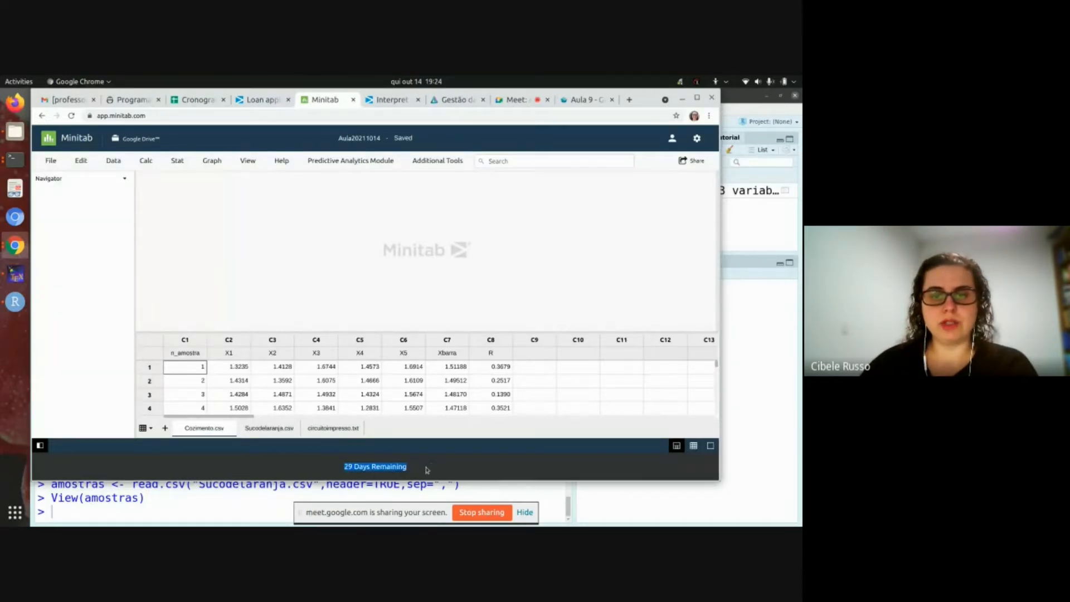
click(697, 98)
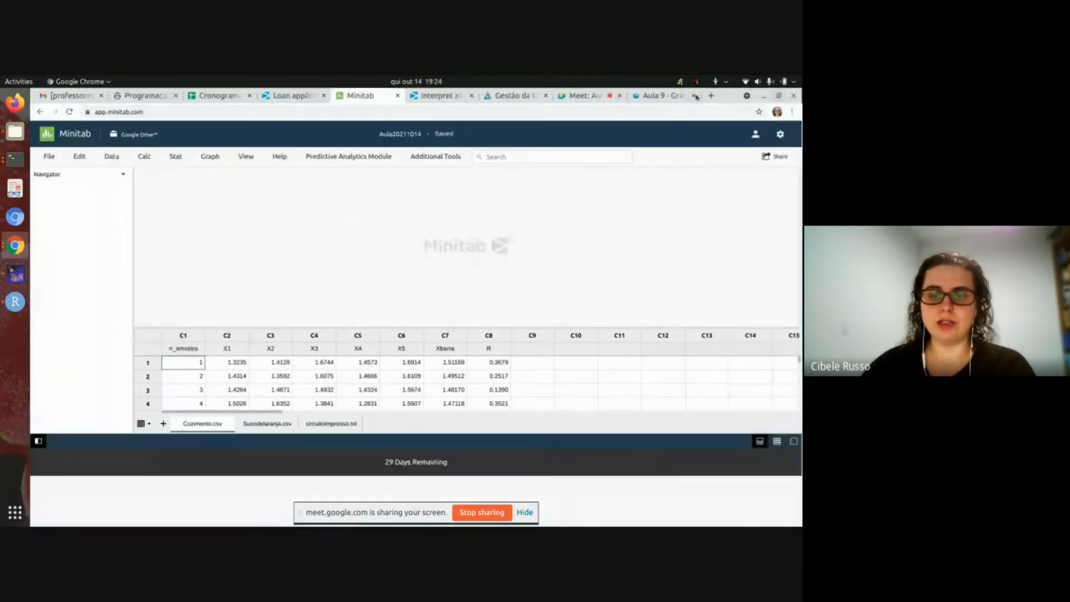
key(F11)
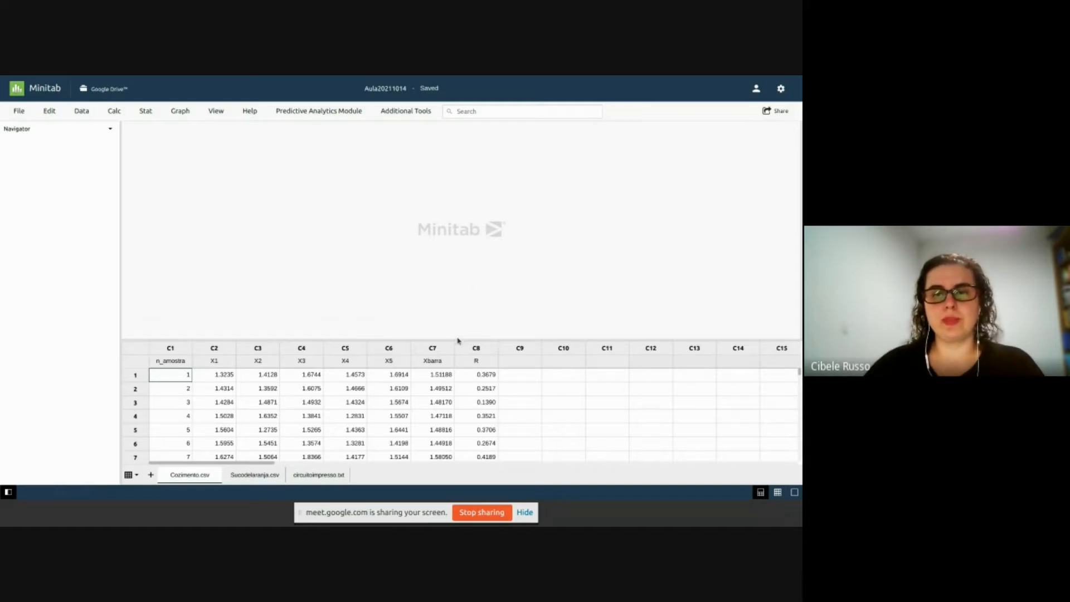
- Enlarge the worksheet area so that ten data rows fit
drag(458, 338, 457, 296)
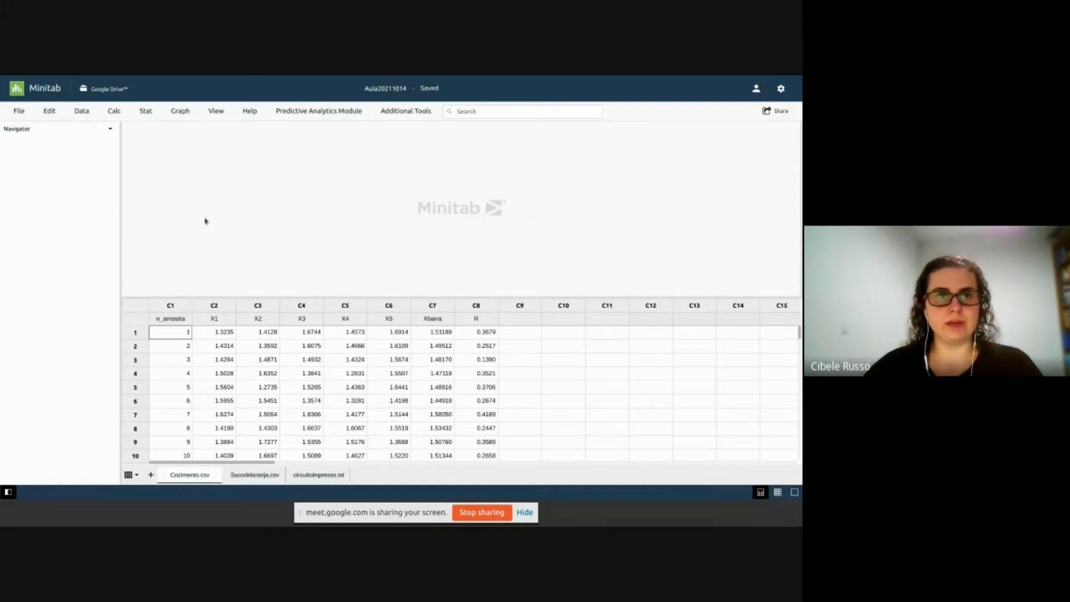
- Examine the Control Charts, Quality Tools, Multivariate and Time Series commands and the options for opening projects and worksheets
click(146, 113)
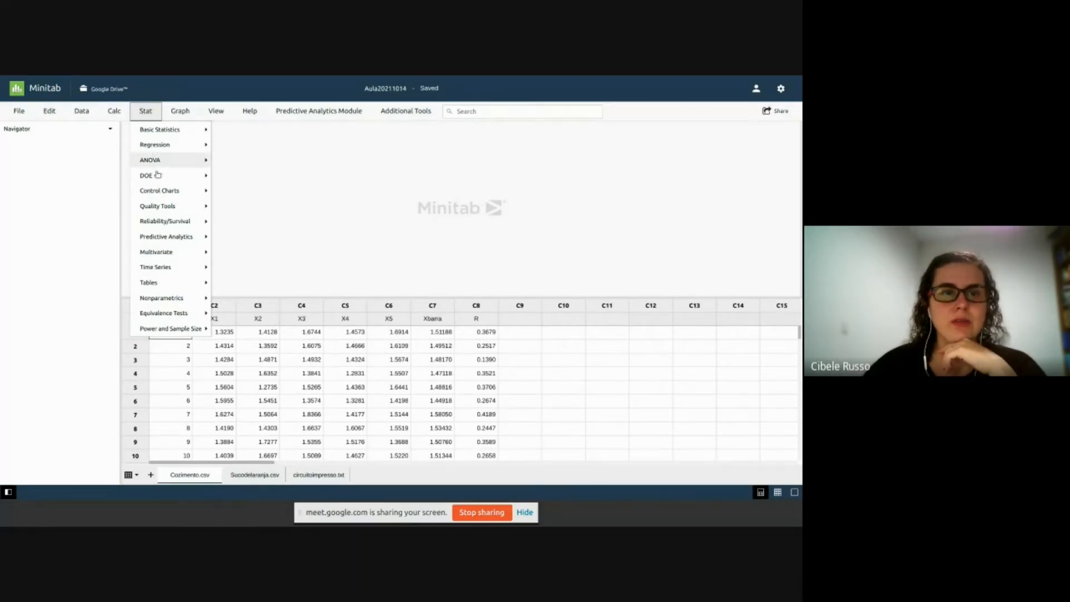
click(151, 193)
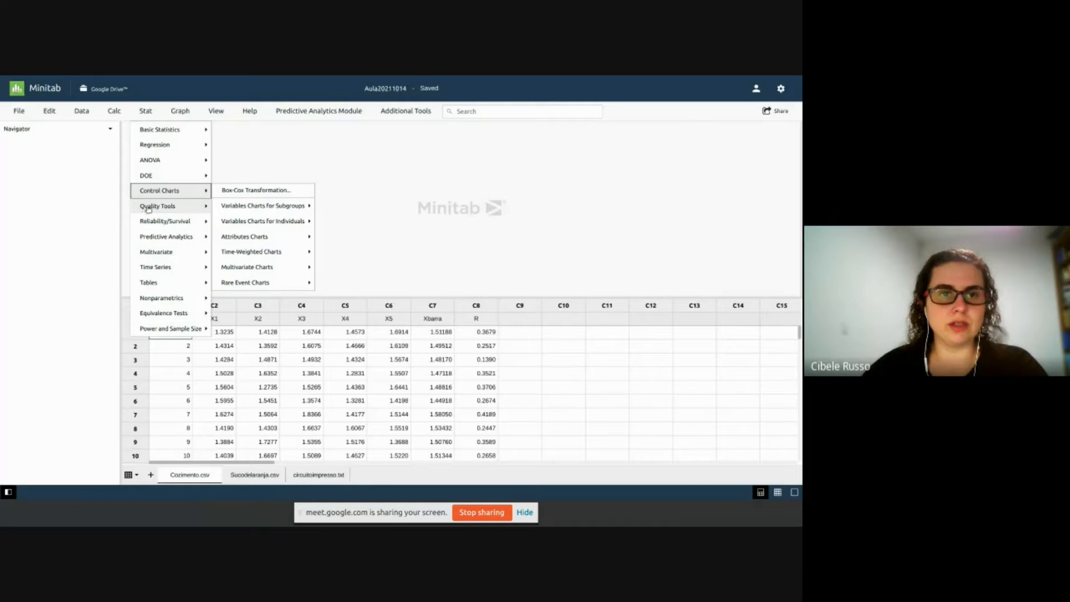
click(148, 207)
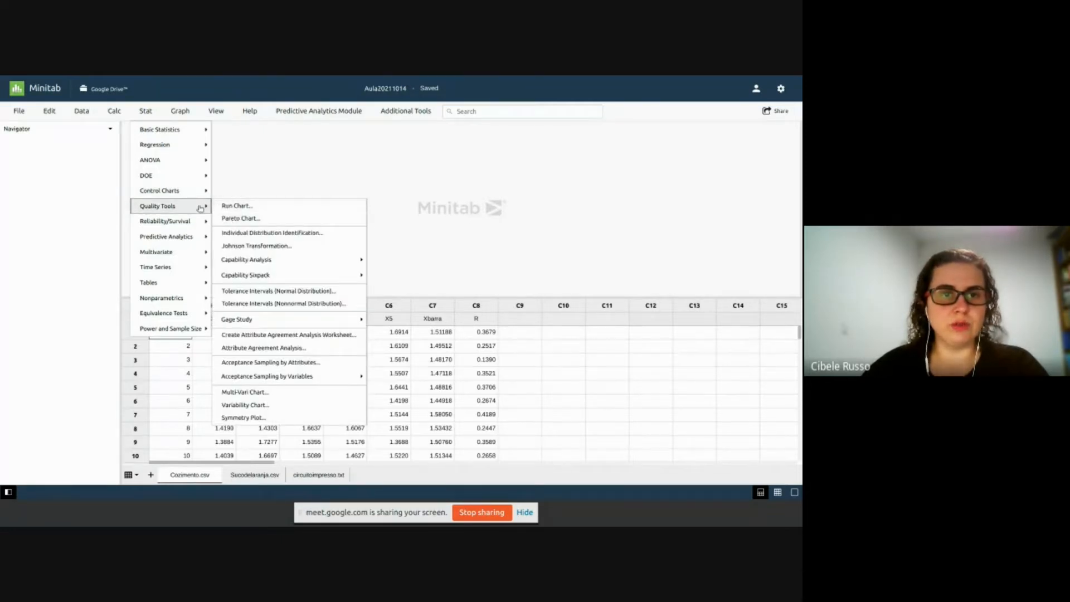
click(169, 253)
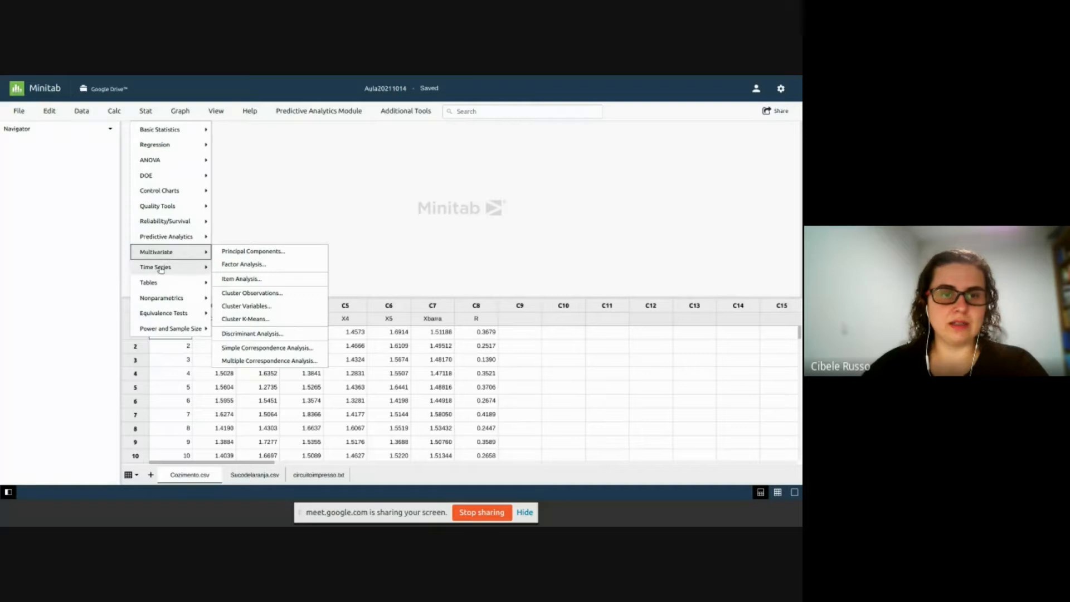
click(160, 269)
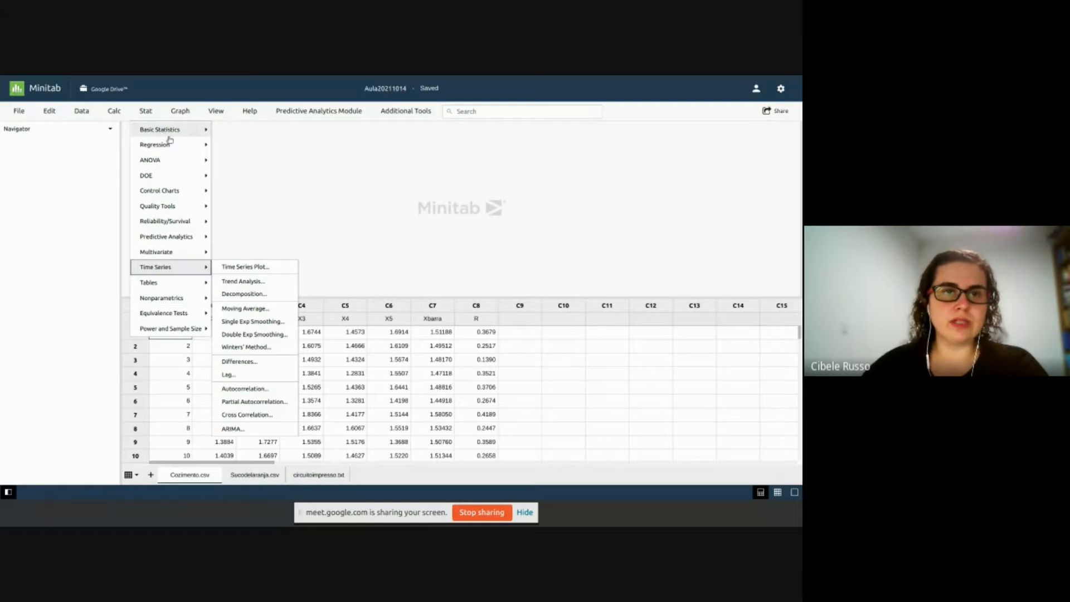
click(335, 194)
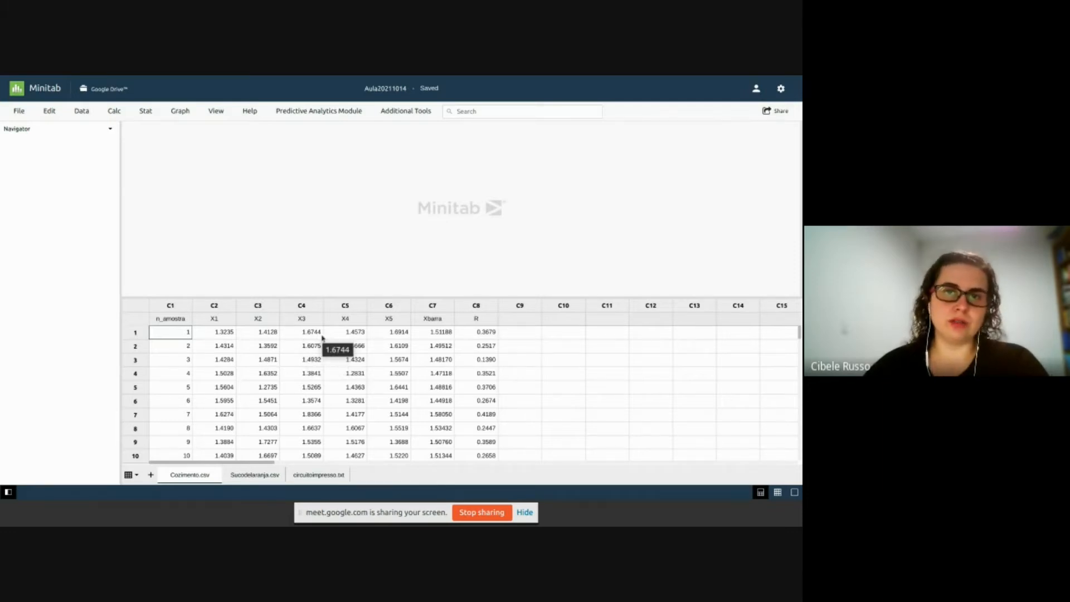
click(20, 112)
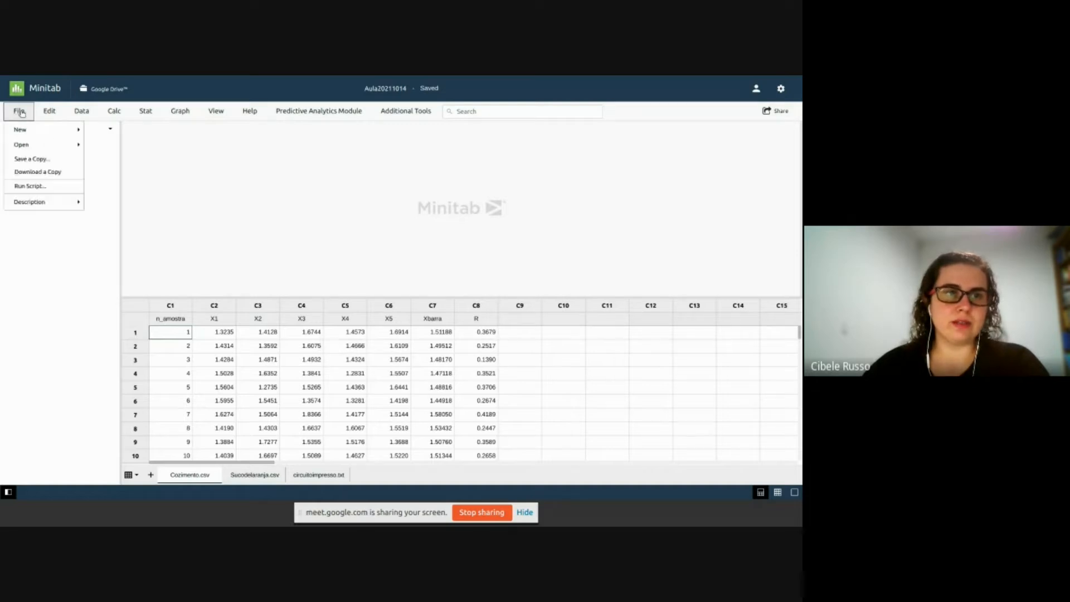
click(32, 146)
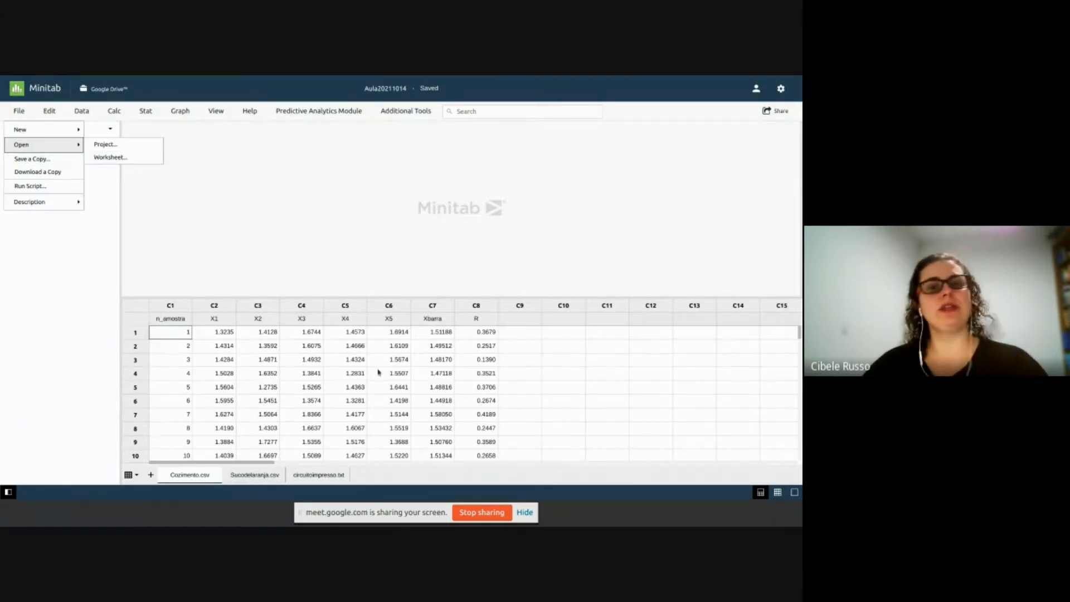
click(537, 358)
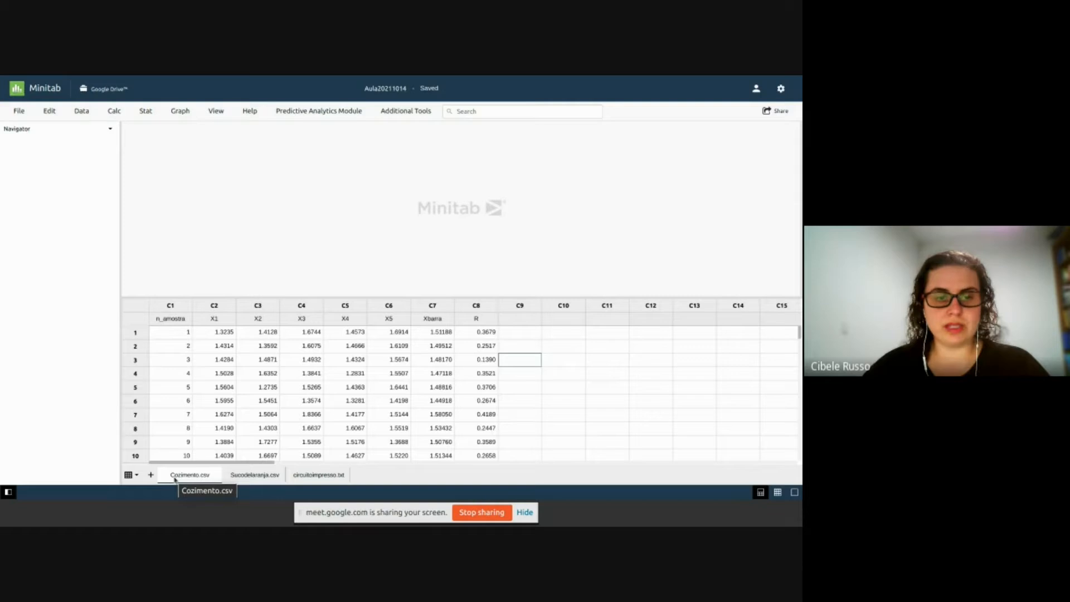
- Review the Sucodelaranja.csv and circuitoimpresso.txt worksheets and return to Cozimento.csv
click(248, 478)
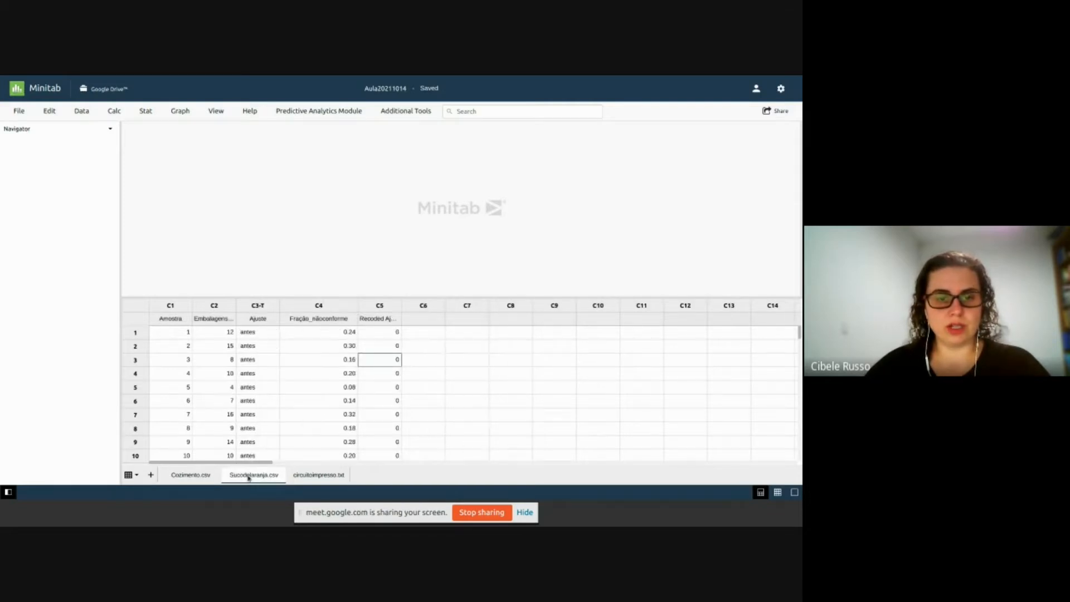
click(306, 477)
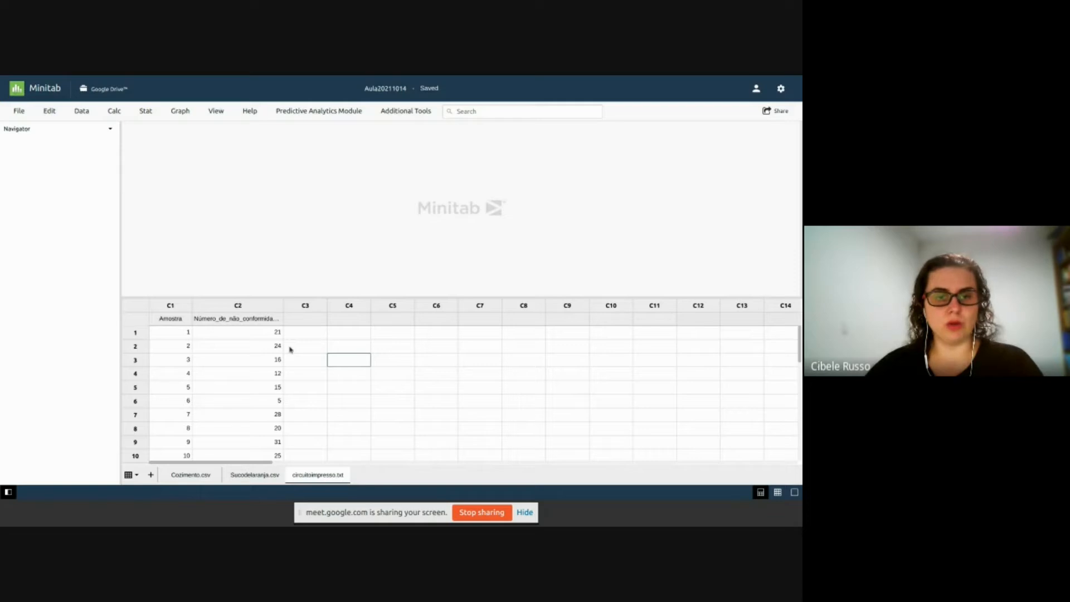
click(192, 477)
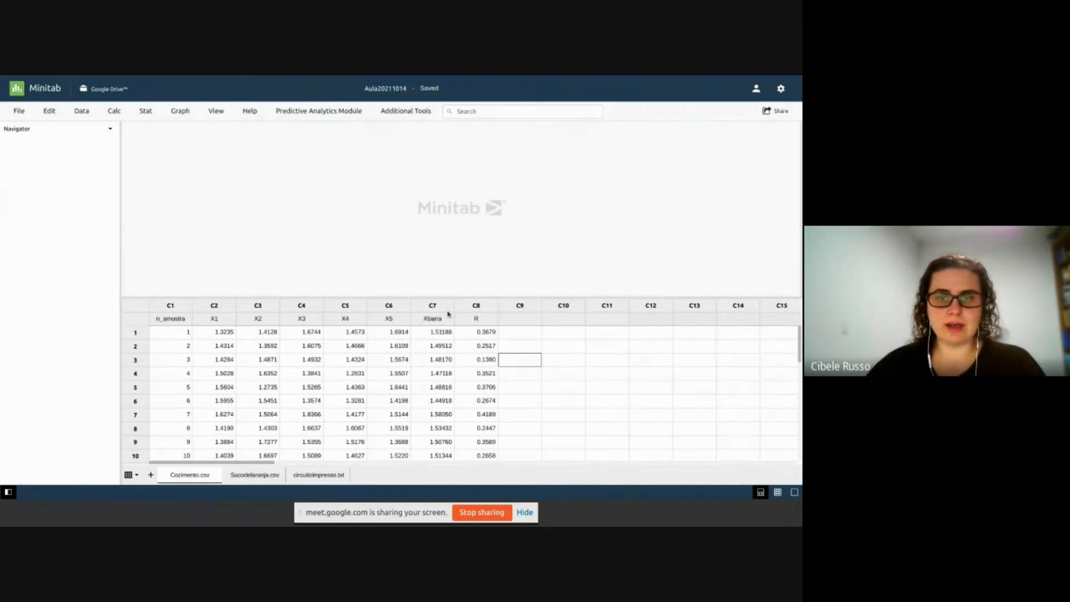
- Delete the Xbarra and R columns, C7 and C8, from the Cozimento.csv worksheet
drag(446, 306, 475, 306)
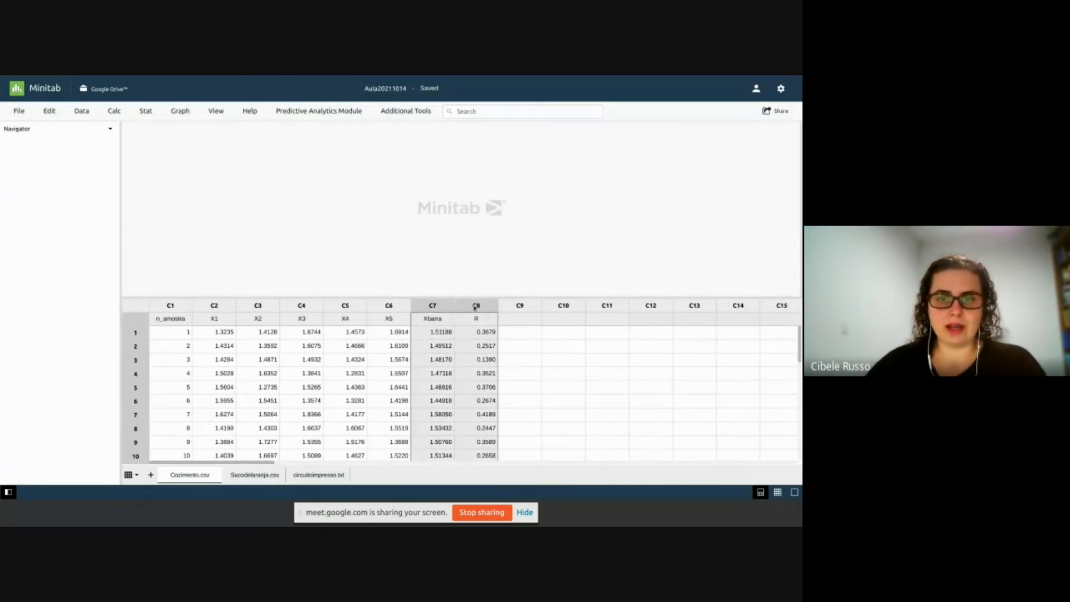
right_click(465, 338)
click(487, 358)
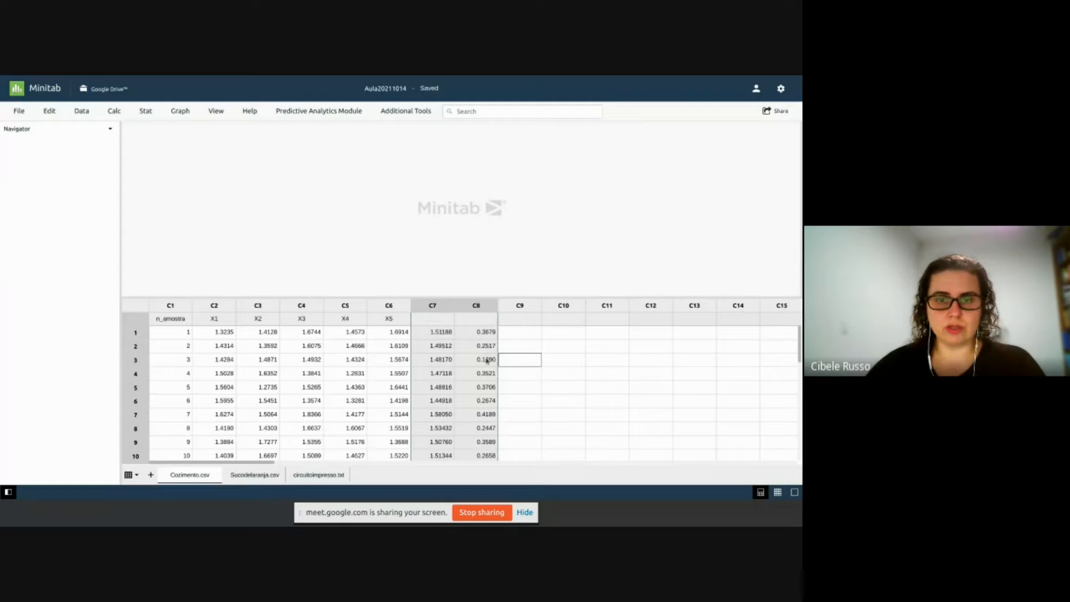
click(436, 332)
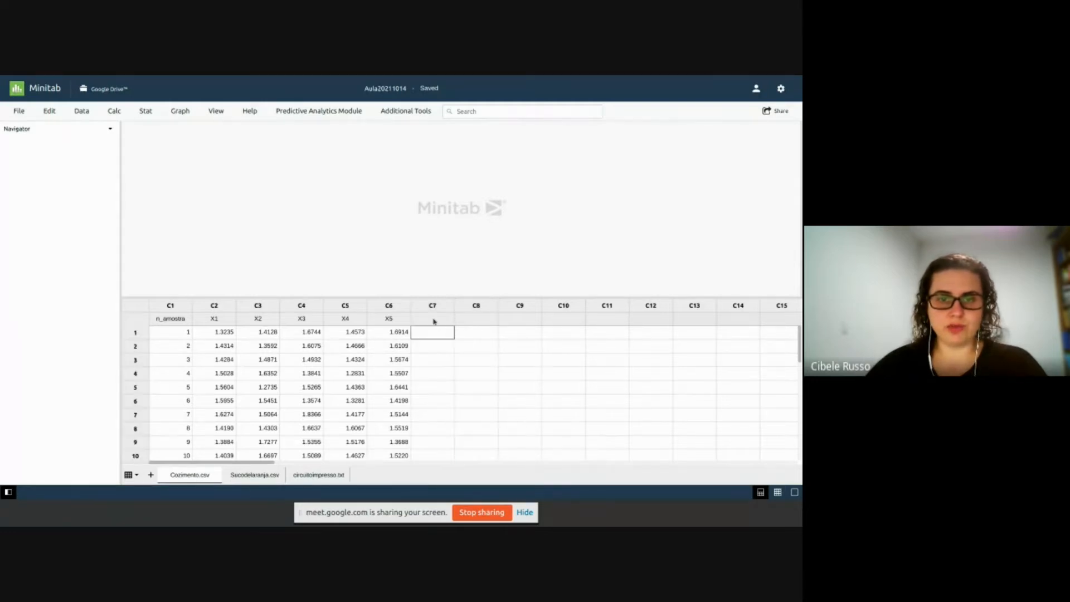
click(434, 320)
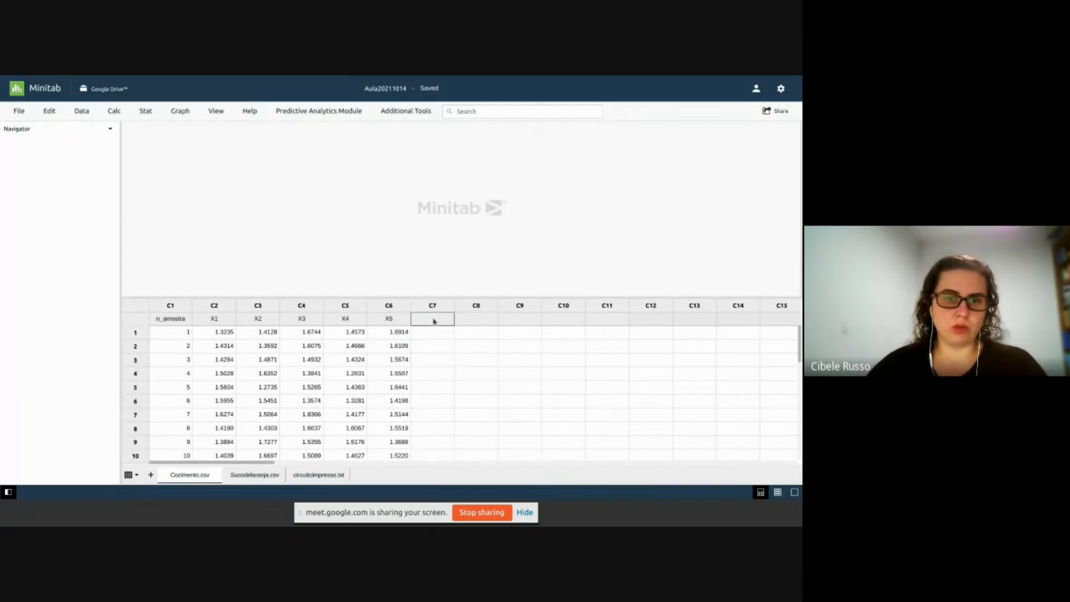
click(147, 115)
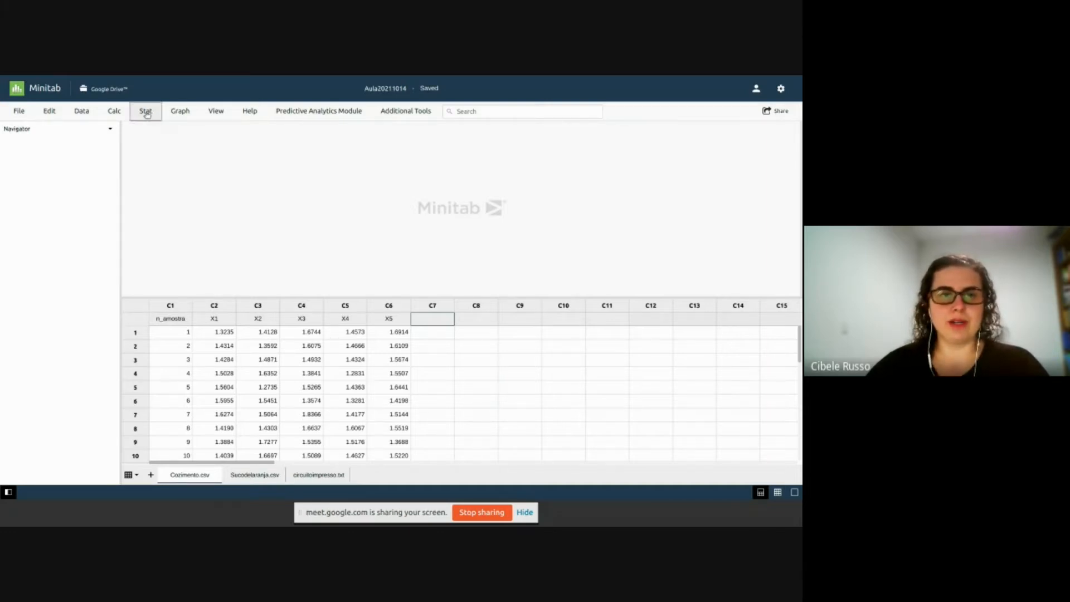
click(115, 111)
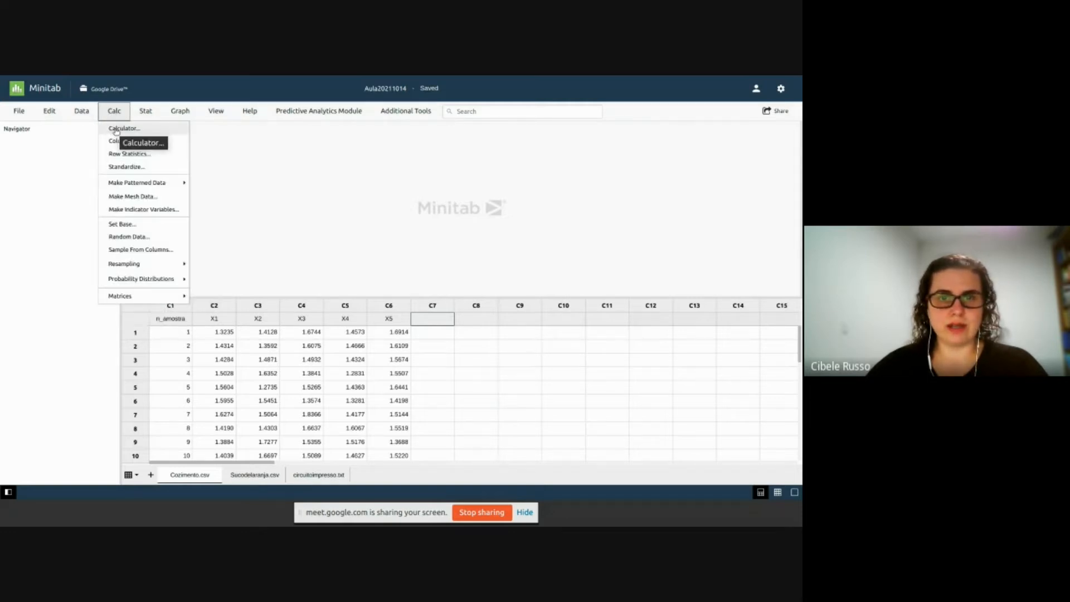
click(116, 128)
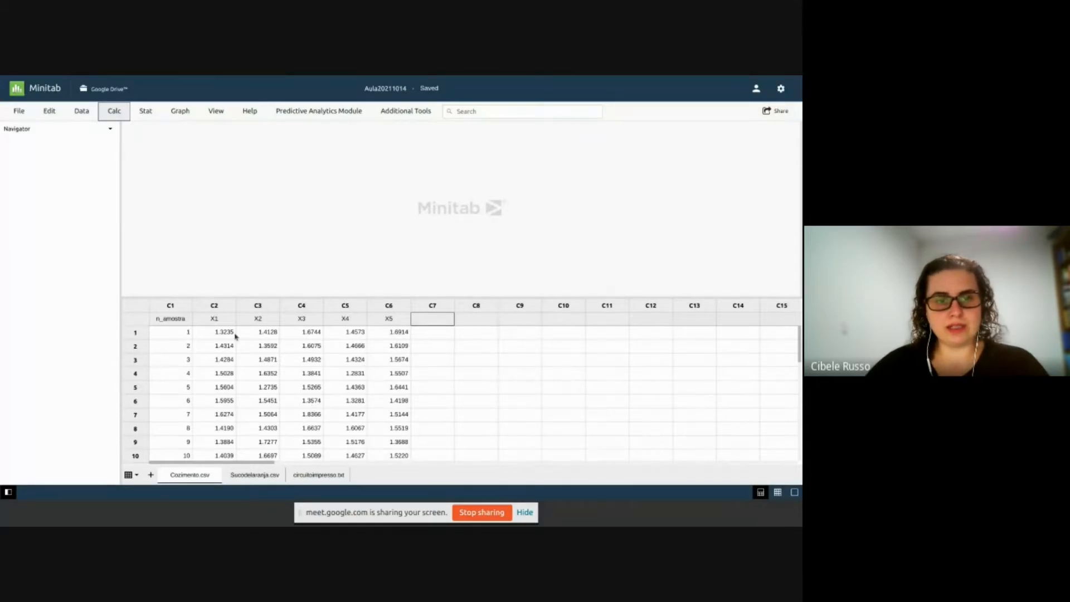
drag(221, 333, 387, 335)
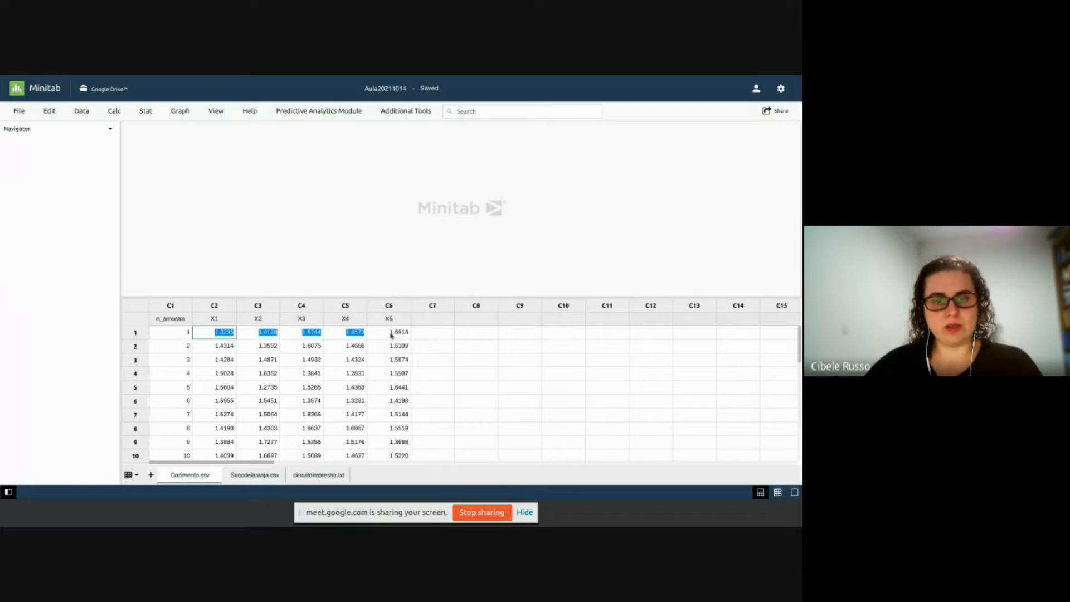
click(378, 336)
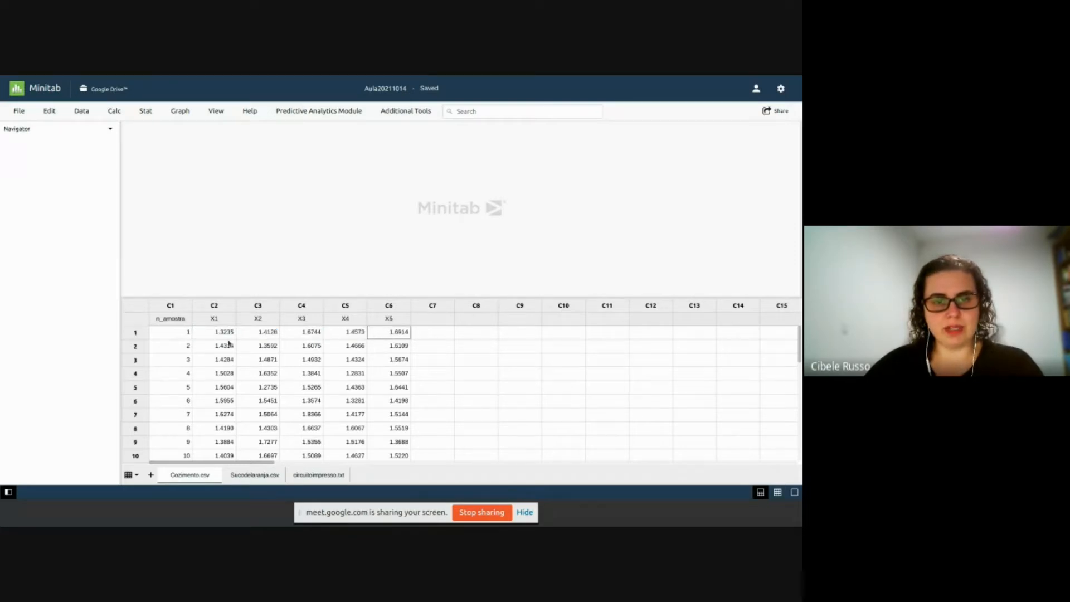
- Start a Calculator computation that stores its result in a new variable named Xbarra
click(436, 323)
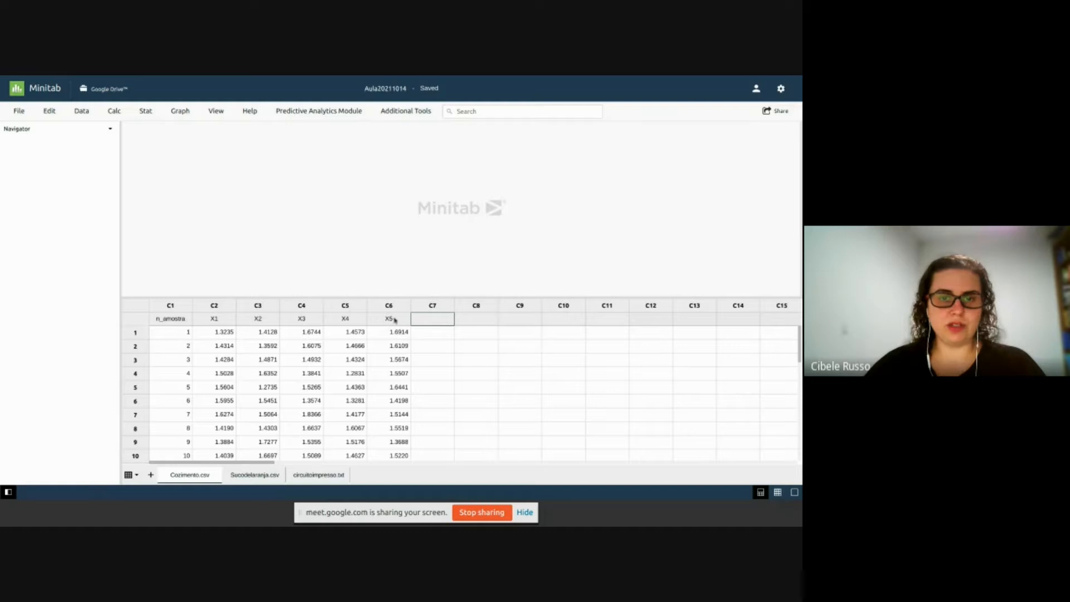
click(114, 111)
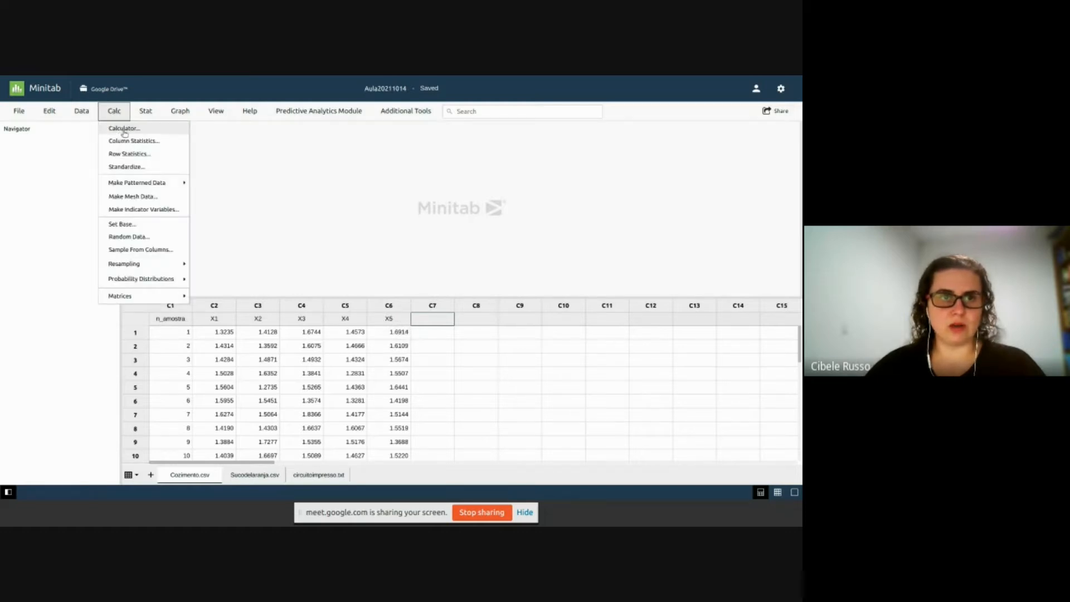
click(121, 130)
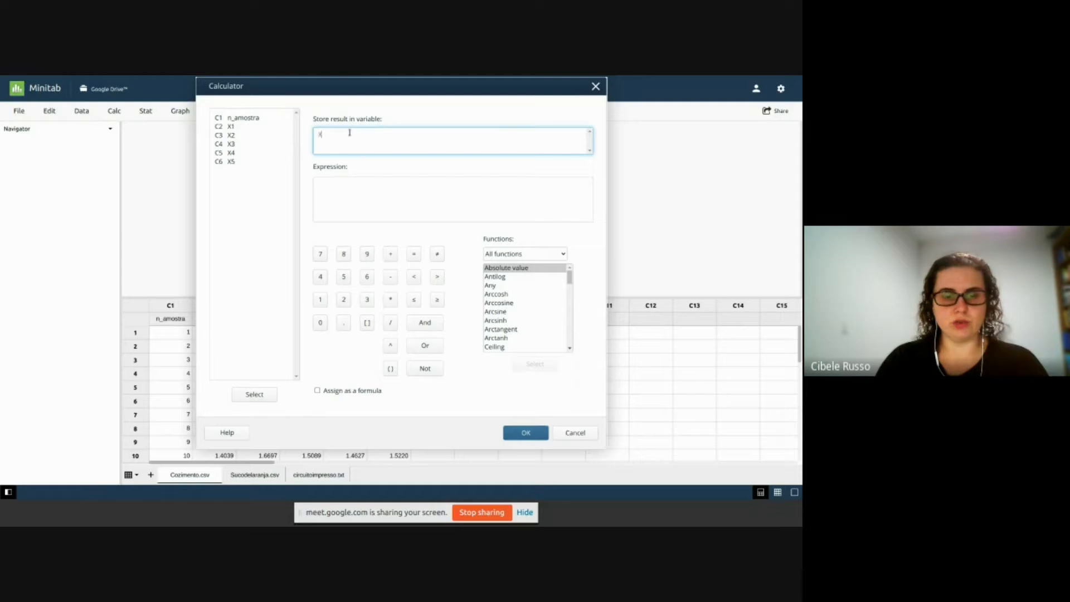
text(Xbarra)
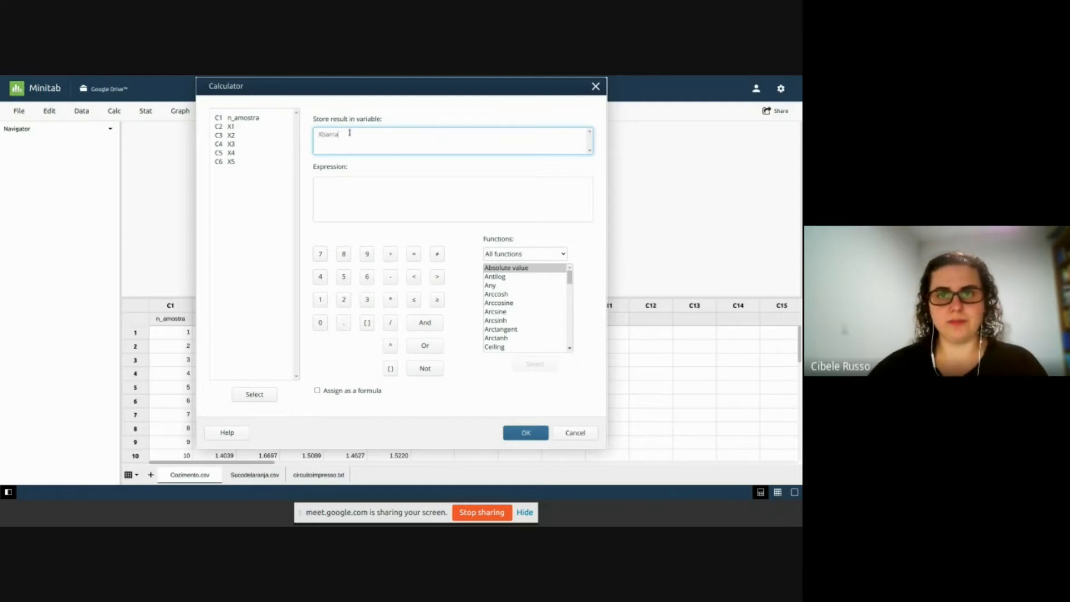
- Insert the Mean (rows) function as the Calculator expression and clear its placeholder arguments, leaving RMEAN()
click(361, 185)
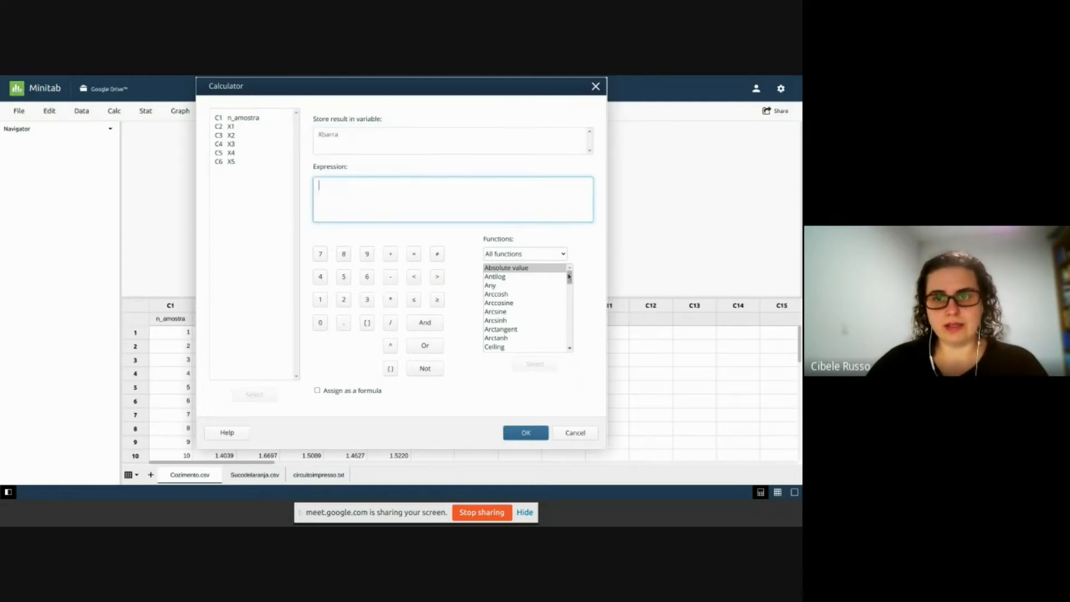
drag(570, 277, 572, 306)
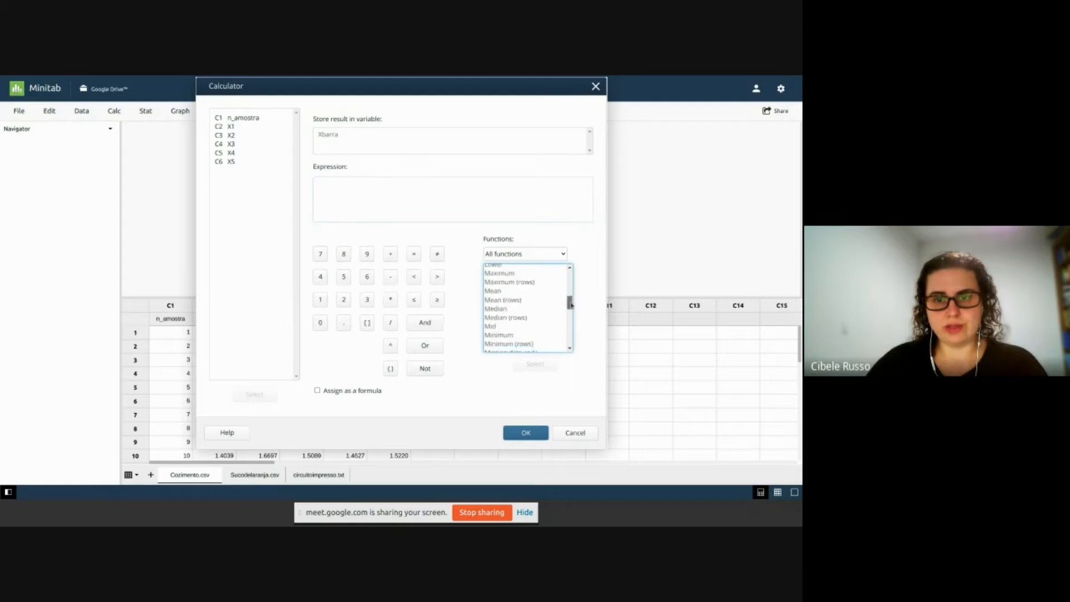
double_click(514, 300)
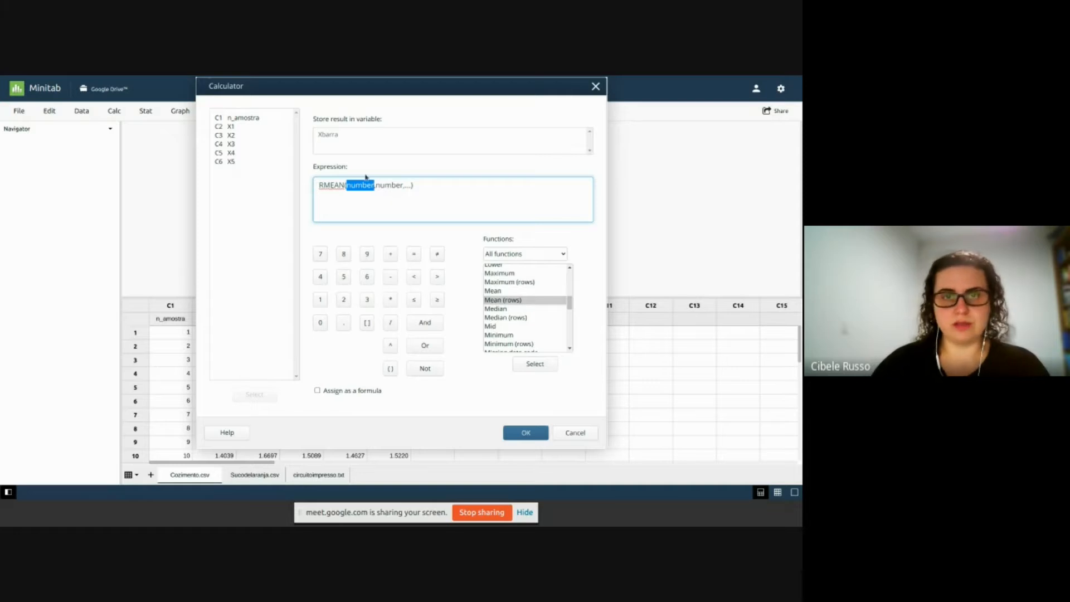
key(BackSpace)
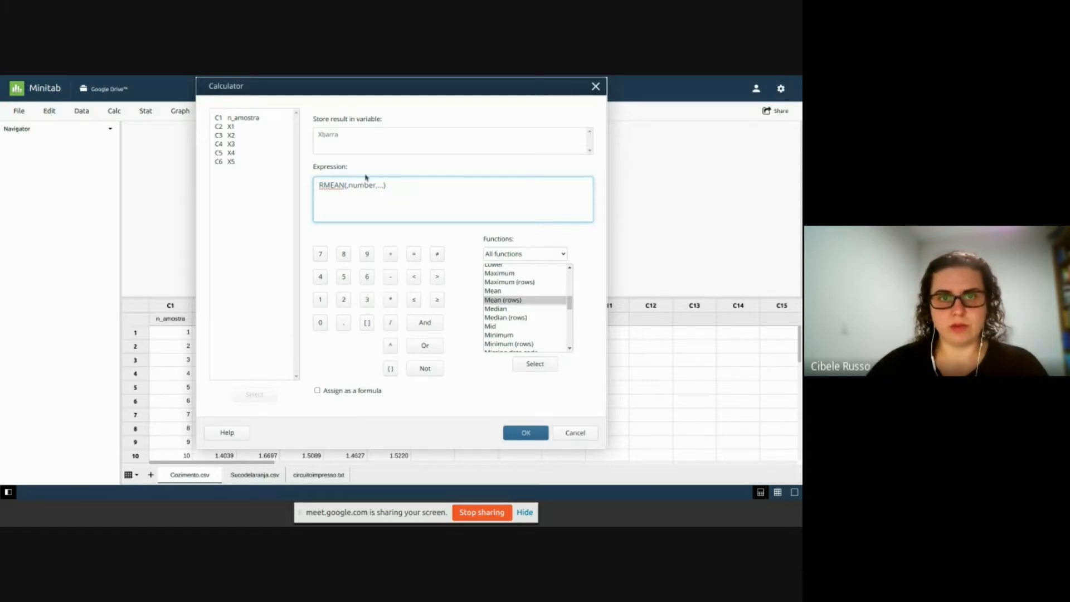
double_click(384, 185)
key(BackSpace)
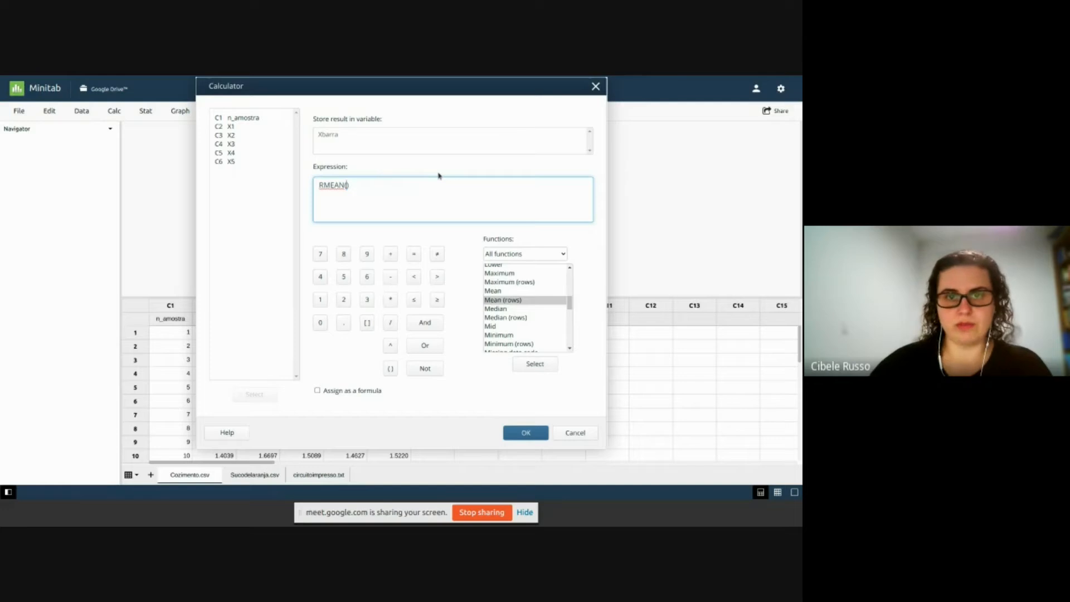
- Fill RMEAN() with the columns X1, X2, X3, X4 and X5, compute the Xbarra column and check its rows
double_click(230, 126)
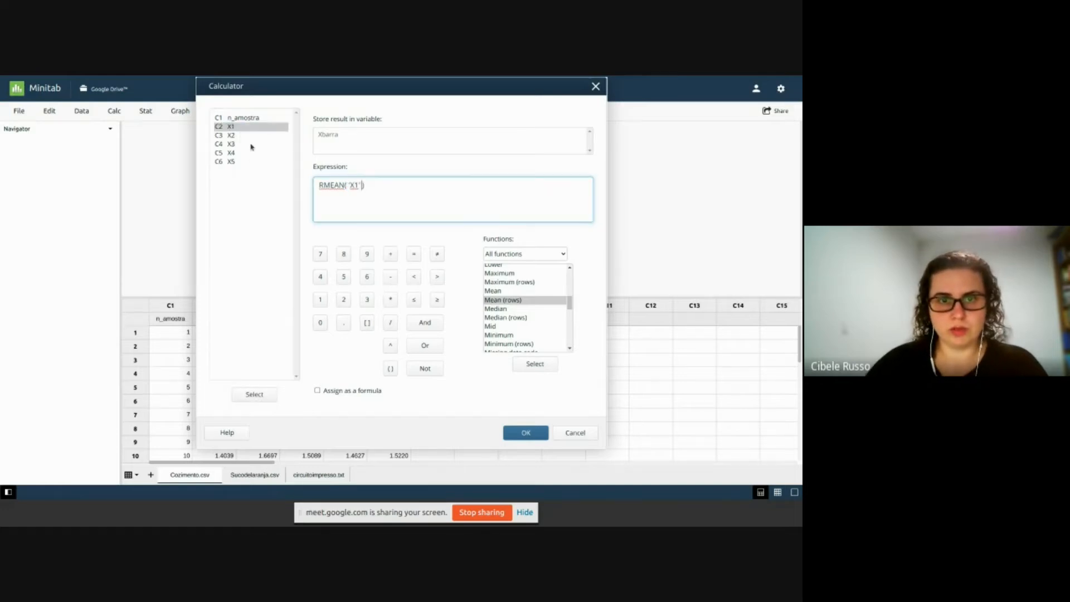
double_click(233, 135)
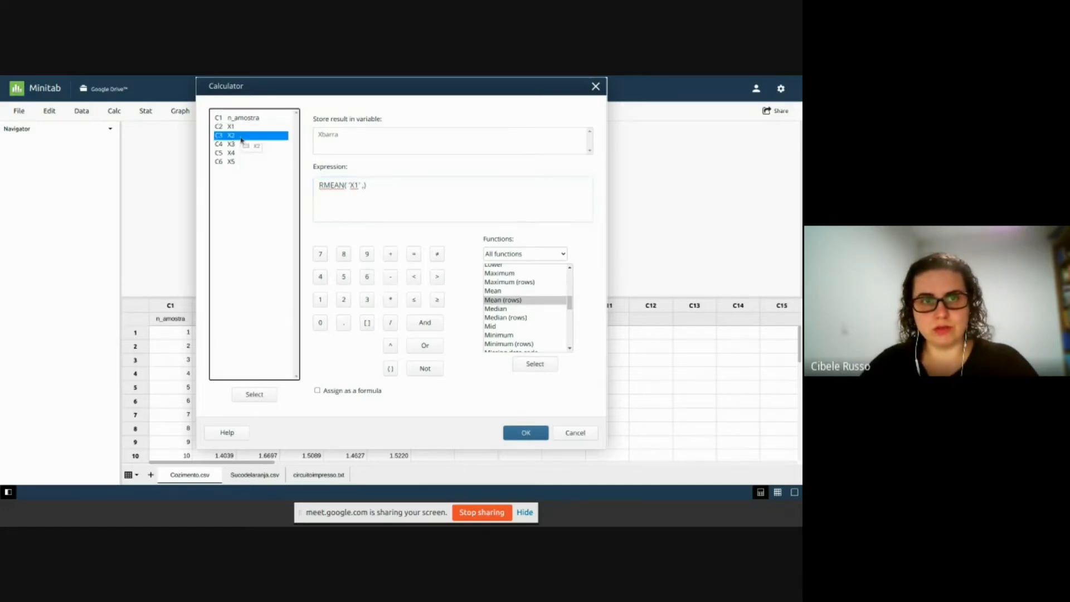
double_click(231, 144)
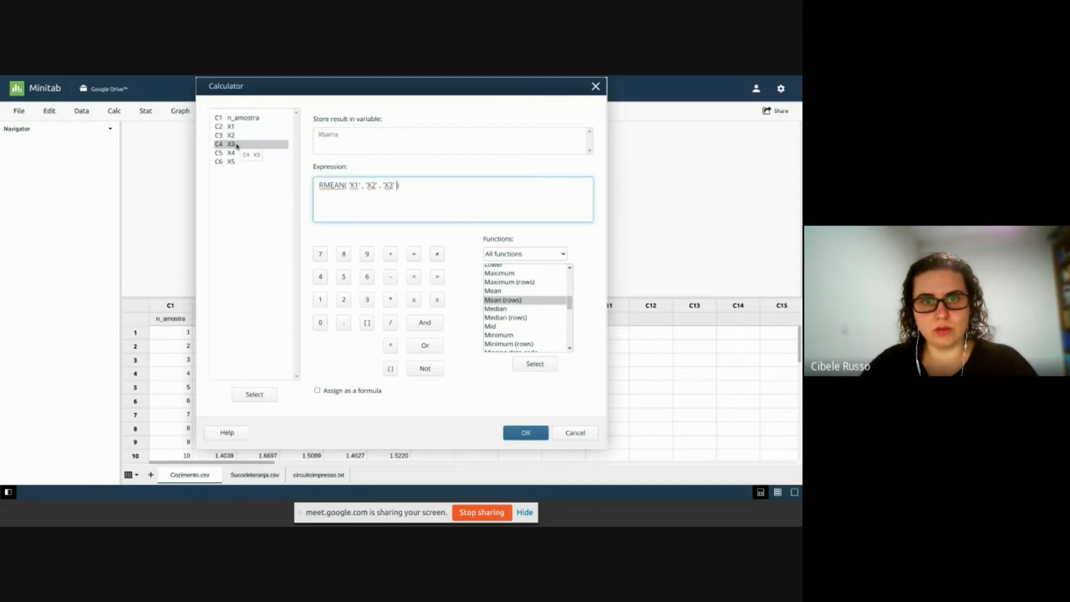
click(233, 154)
double_click(233, 153)
double_click(231, 162)
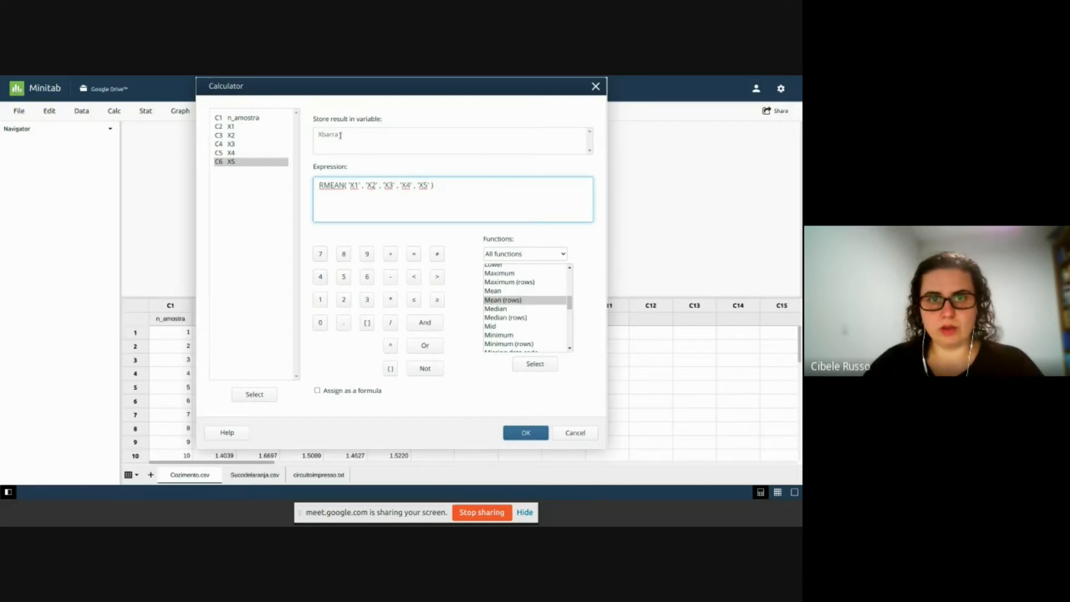
drag(340, 136, 314, 135)
click(451, 195)
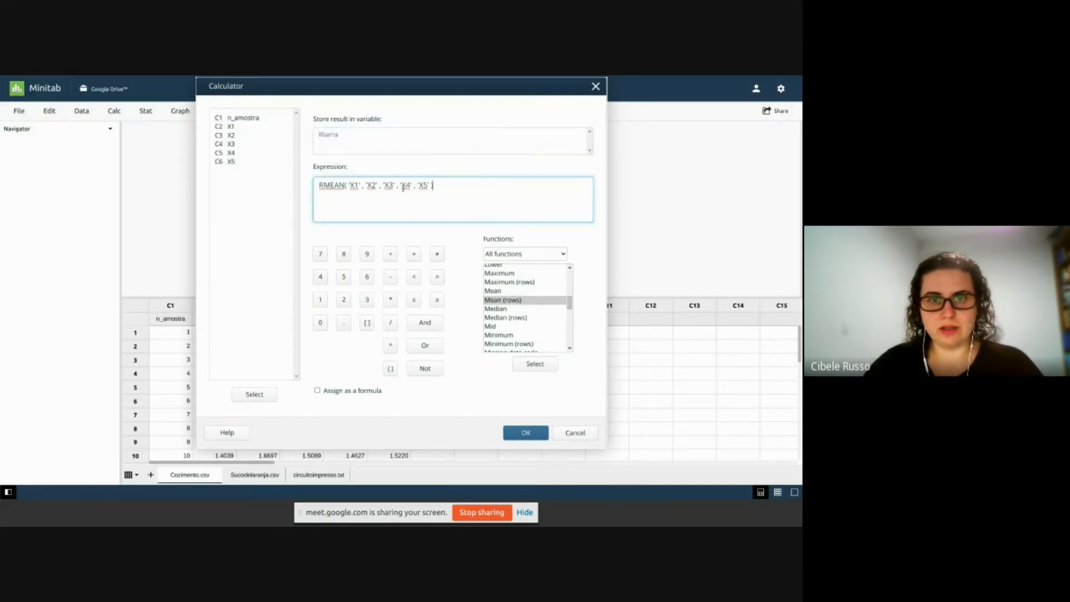
click(524, 432)
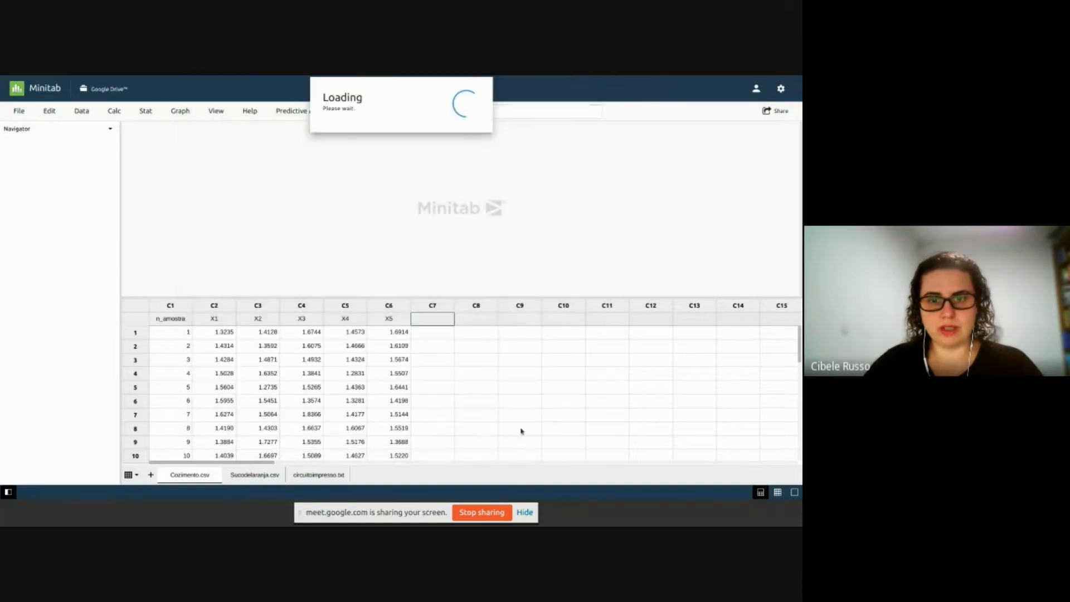
click(428, 334)
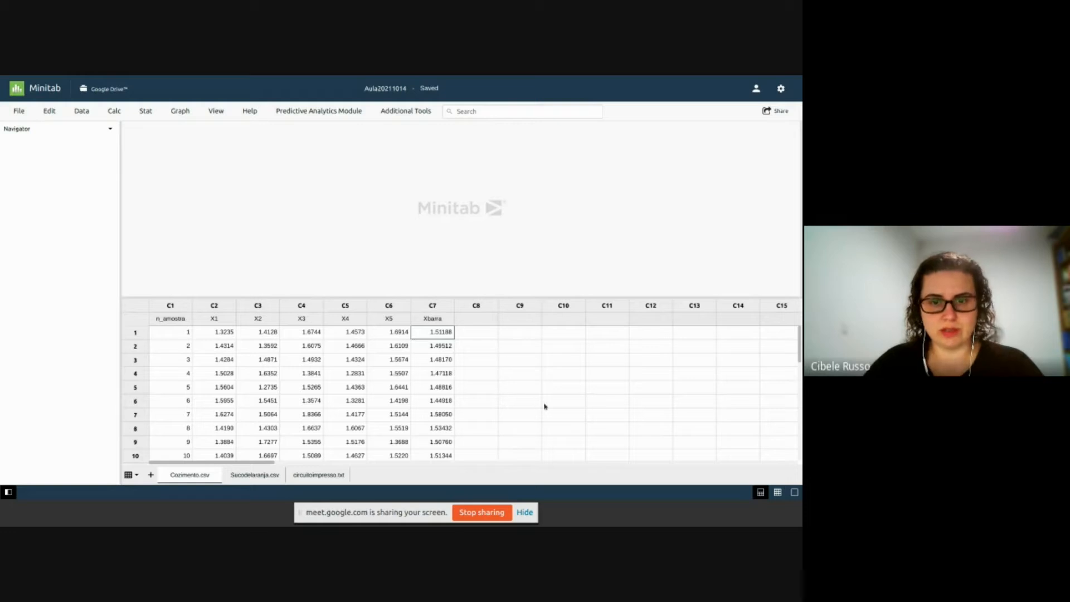
scroll(545, 407, down, 6)
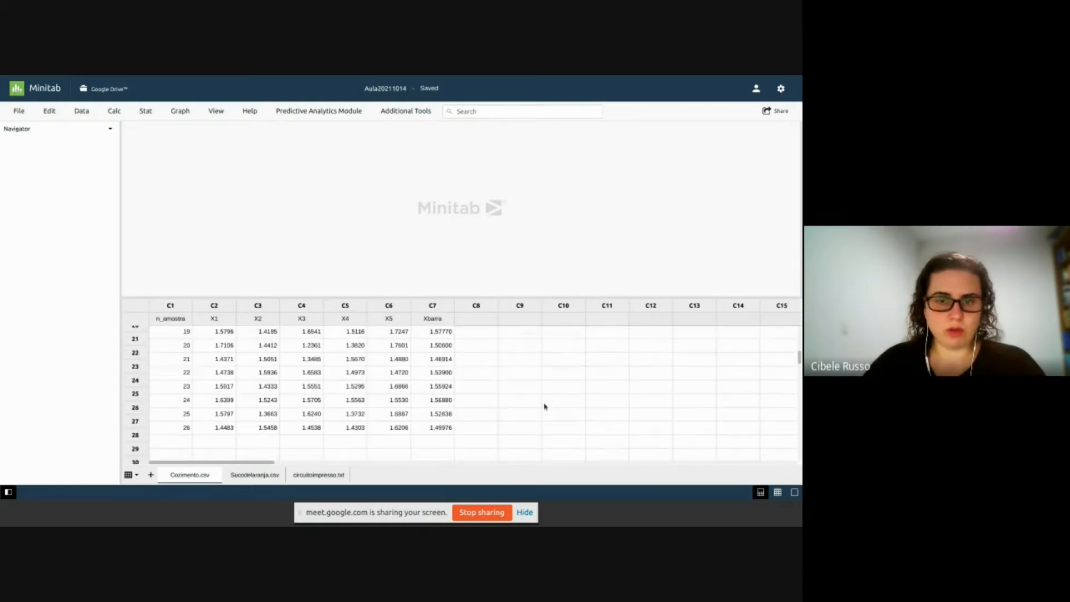
scroll(545, 406, up, 6)
- Start another Calculator computation that stores its result in a new variable named R
click(486, 321)
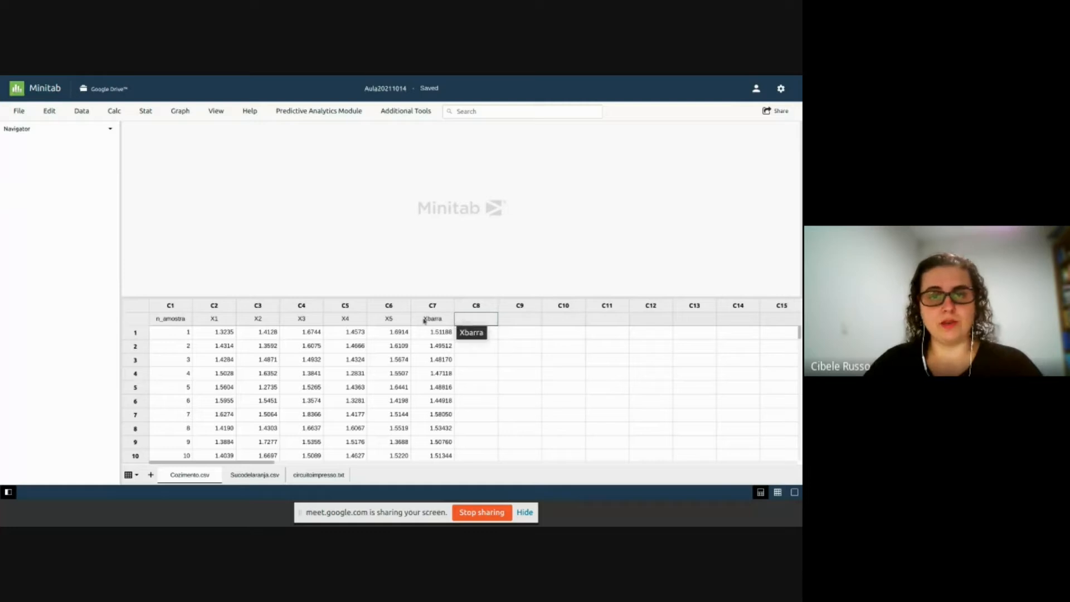
click(114, 111)
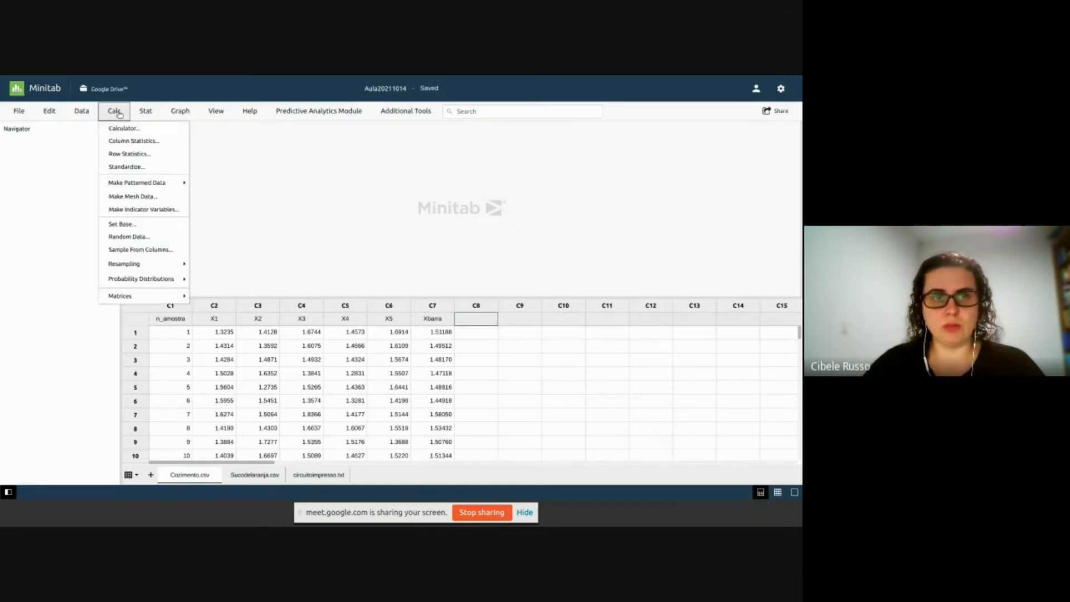
click(123, 131)
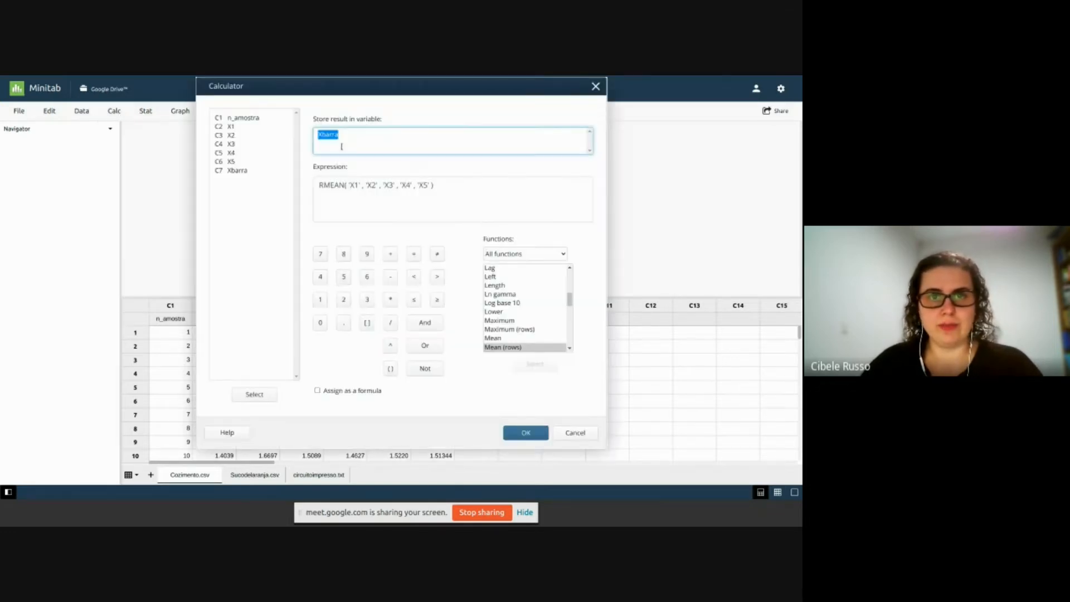
text(R)
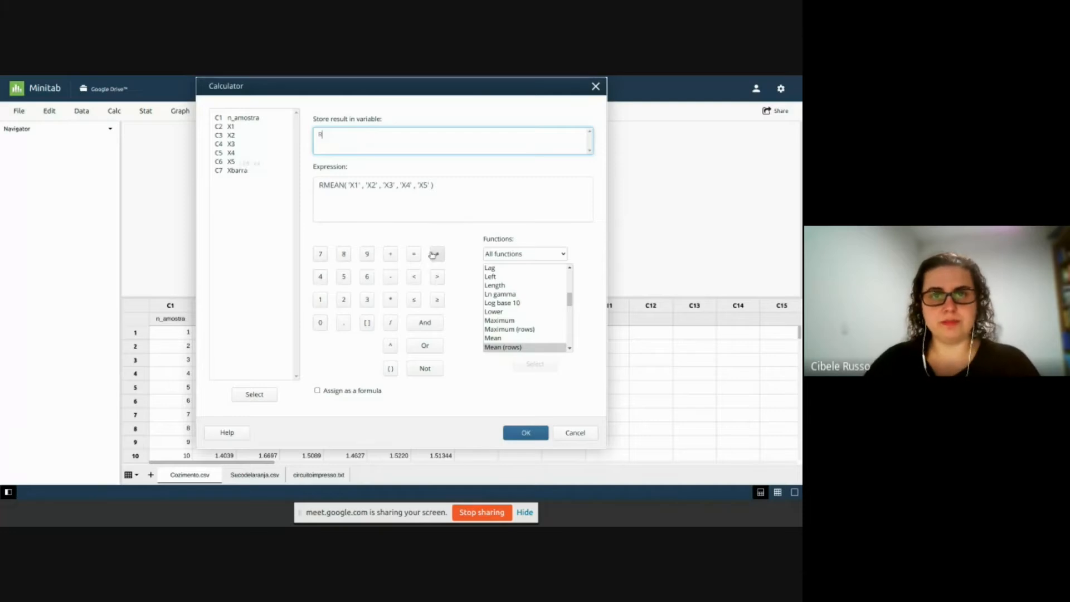
- Replace the Calculator expression with the Maximum (rows) function and clear its placeholder arguments, leaving RMAX()
key(Tab)
key(BackSpace)
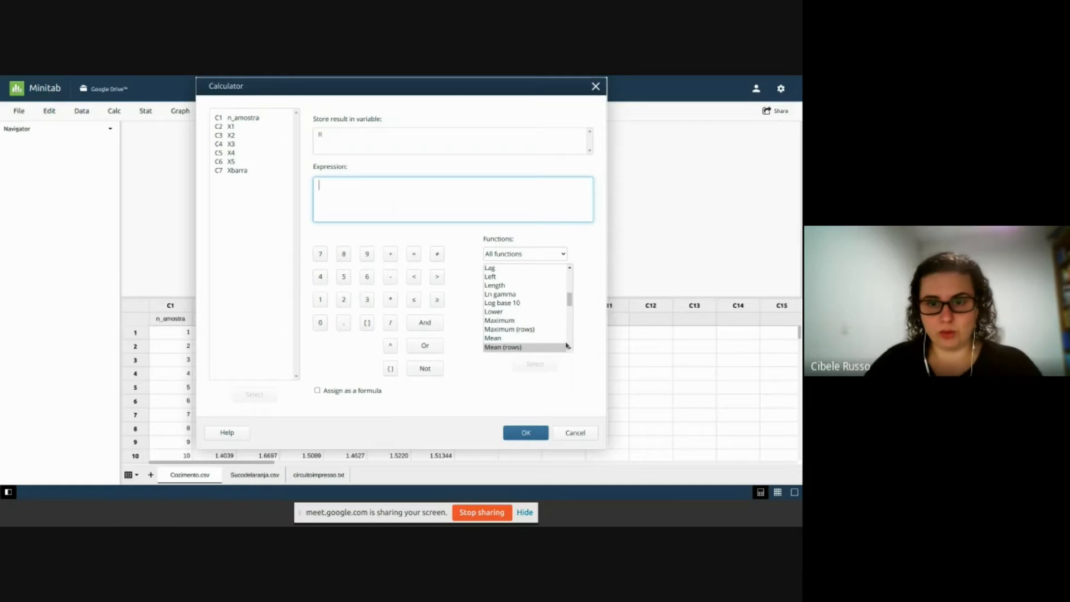
double_click(521, 329)
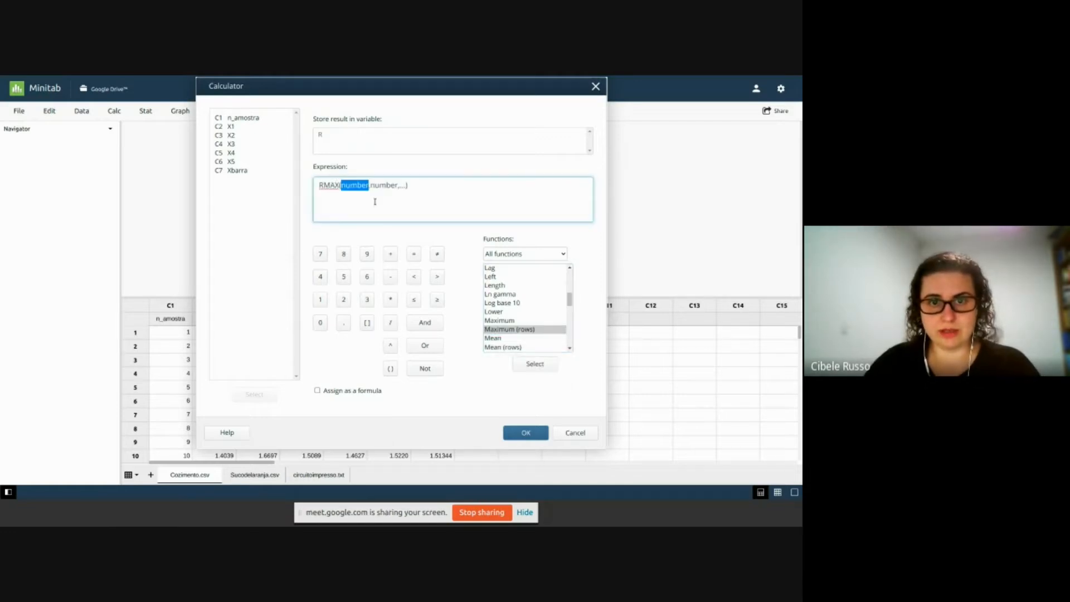
key(Delete)
key(Delete)
key(Delete)
key(Delete)
key(Delete)
key(Delete)
key(Delete)
key(Delete)
key(Delete)
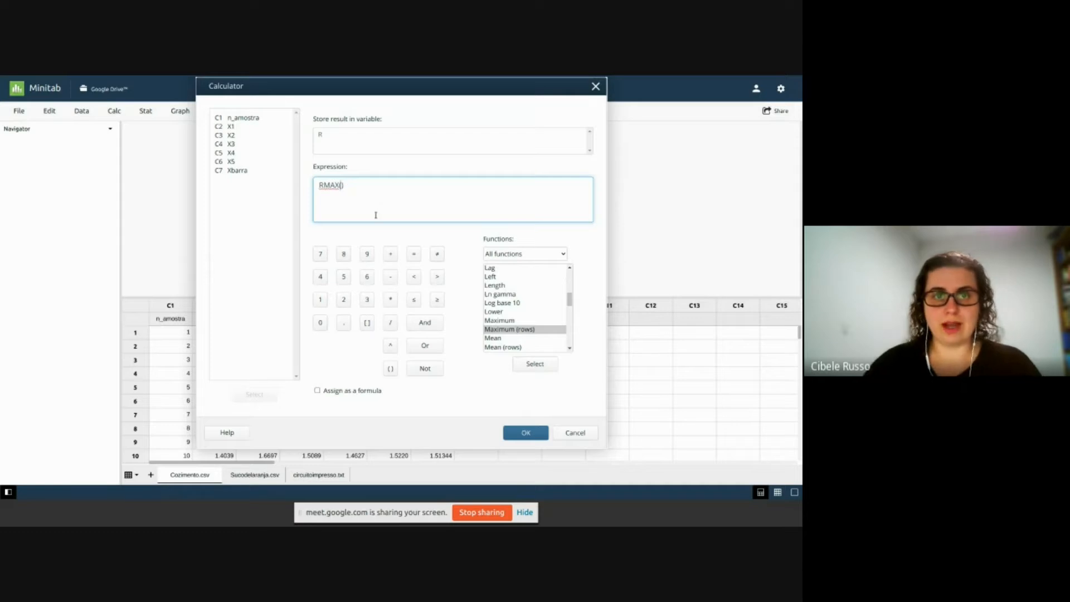
- Add the columns X1, X2, X3, X4 and X5 as the arguments of RMAX()
double_click(235, 128)
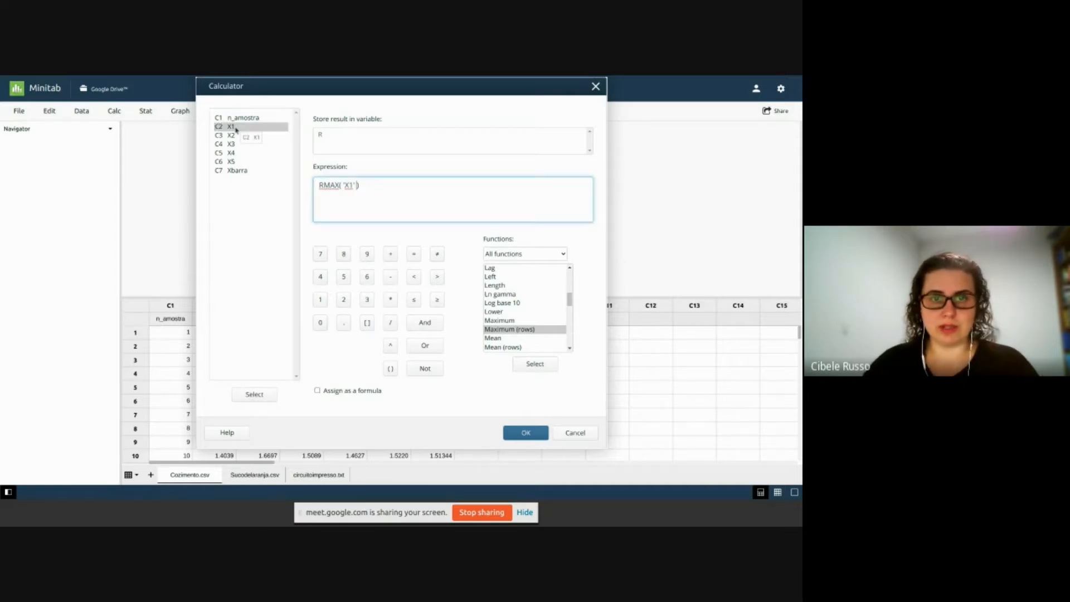
double_click(236, 137)
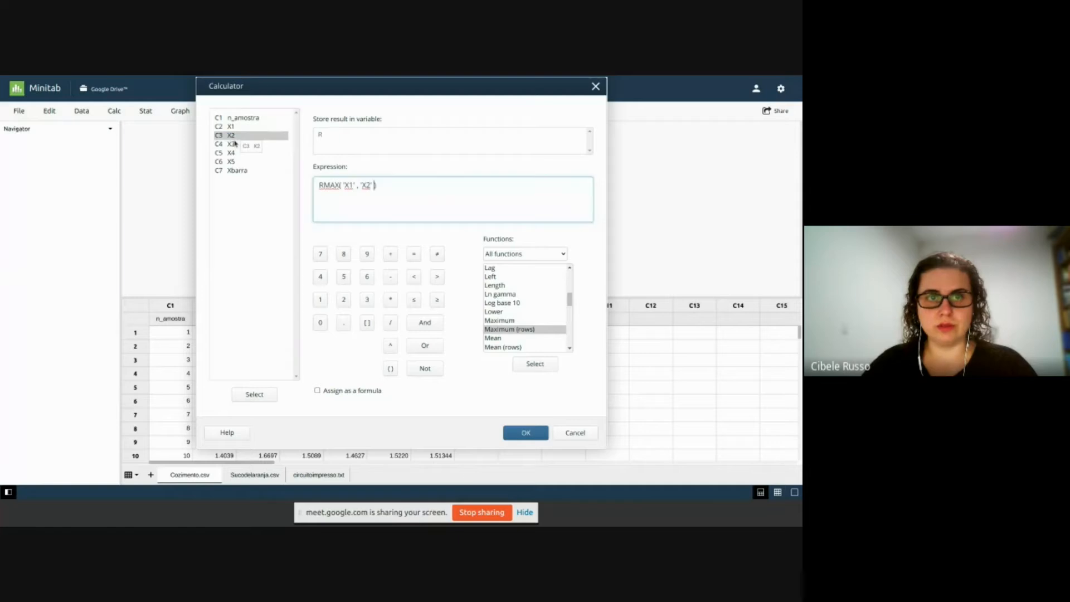
click(235, 145)
double_click(236, 145)
double_click(235, 154)
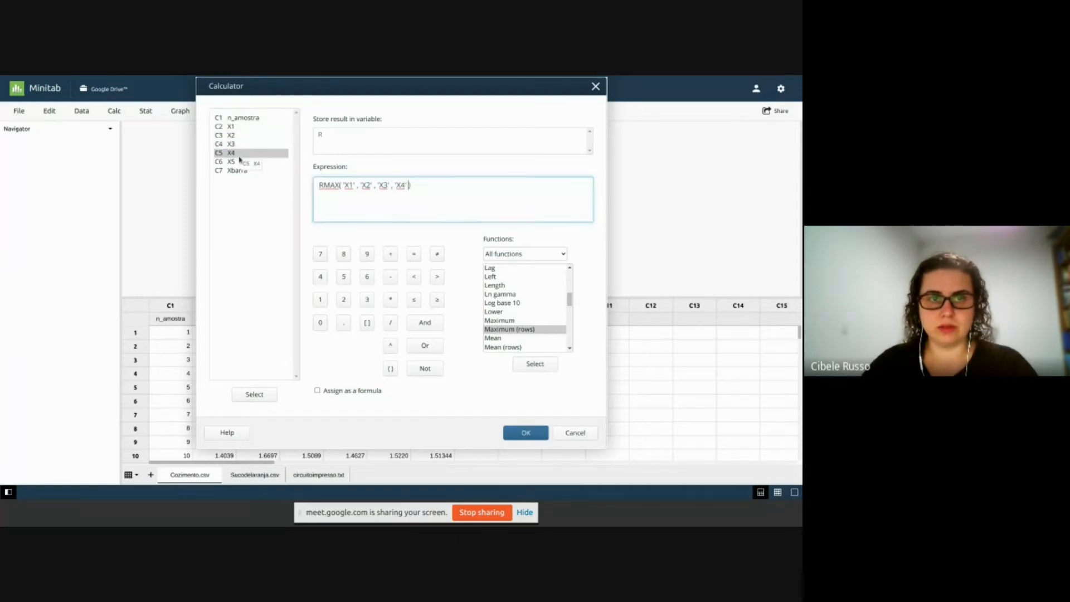
click(241, 163)
double_click(241, 162)
- Subtract the Minimum (rows) function, RMIN, with the copied X1 to X5 arguments from RMAX and compute the R column
triple_click(460, 182)
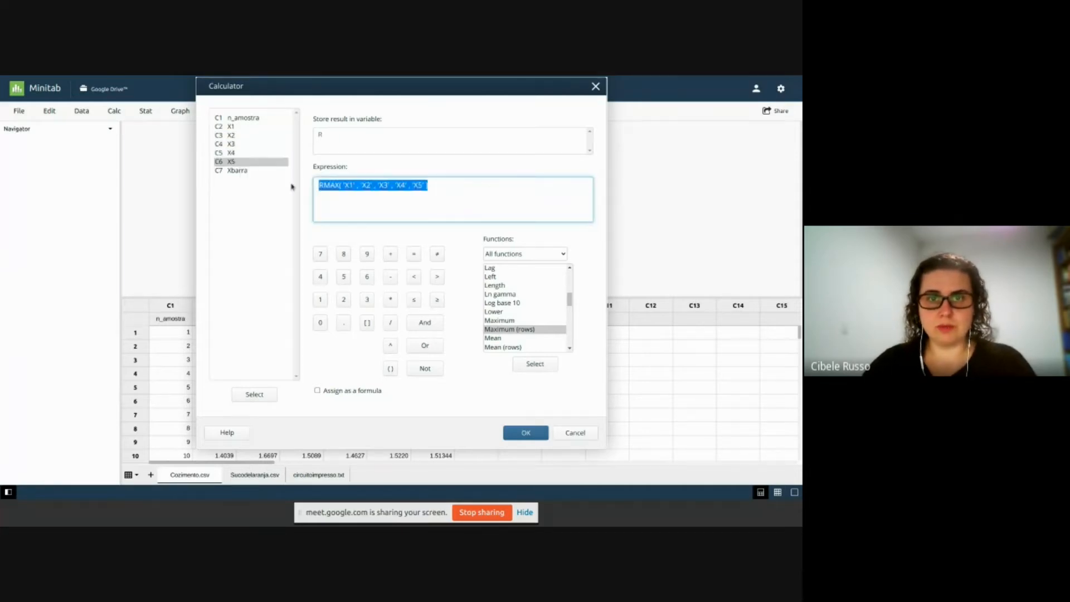
click(463, 187)
drag(426, 186, 344, 184)
key(ctrl+c)
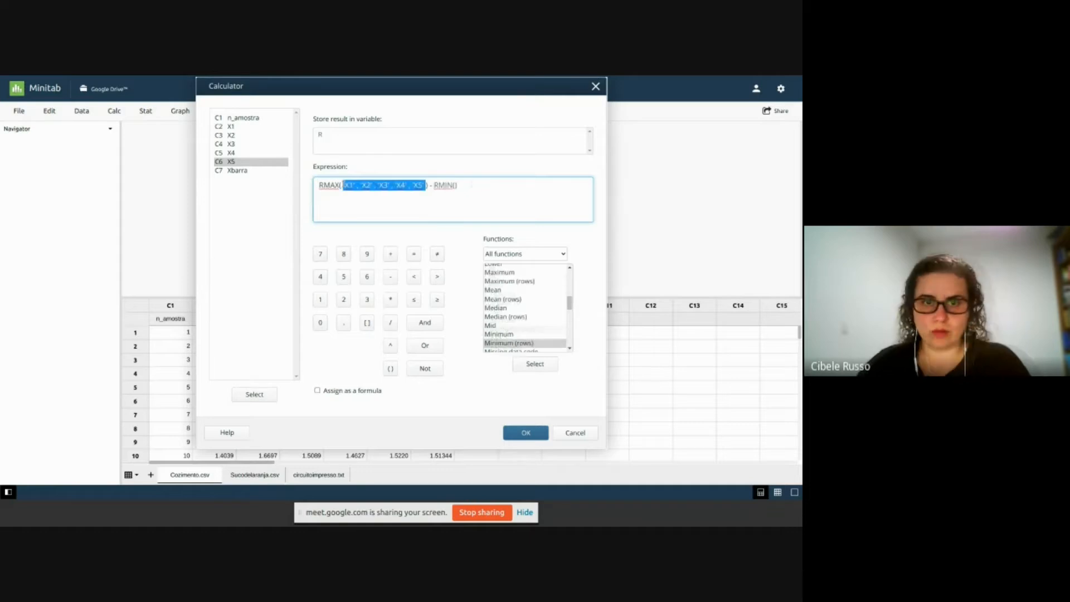
click(455, 184)
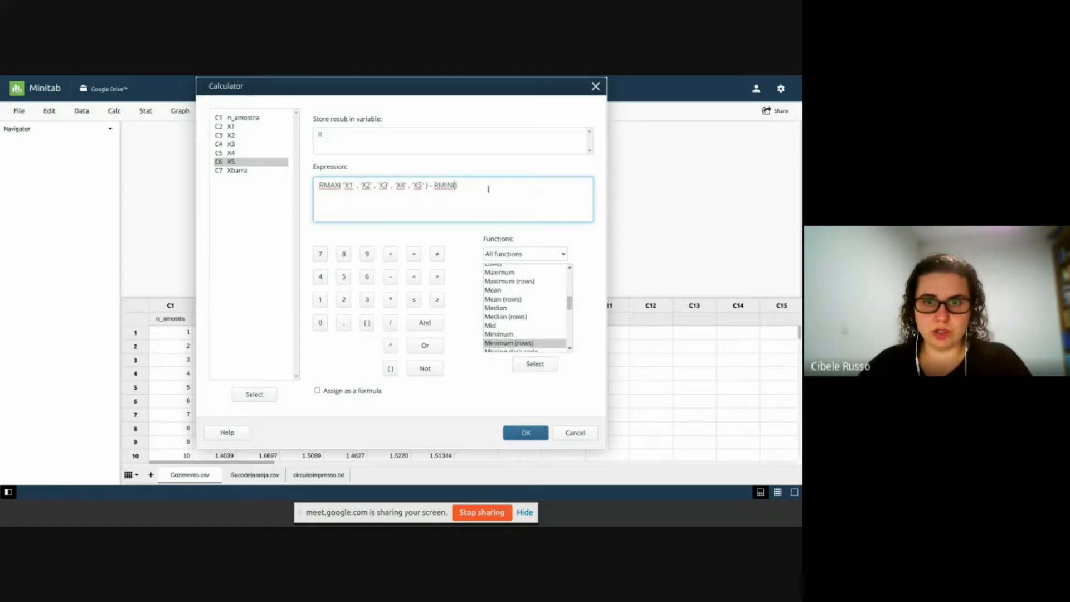
key(ctrl+v)
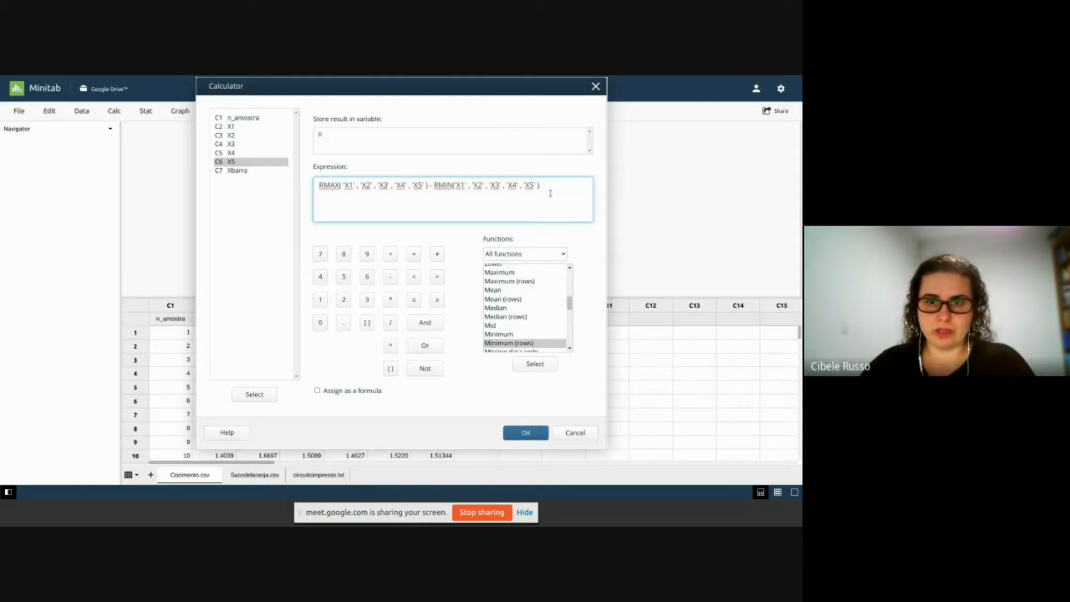
click(527, 433)
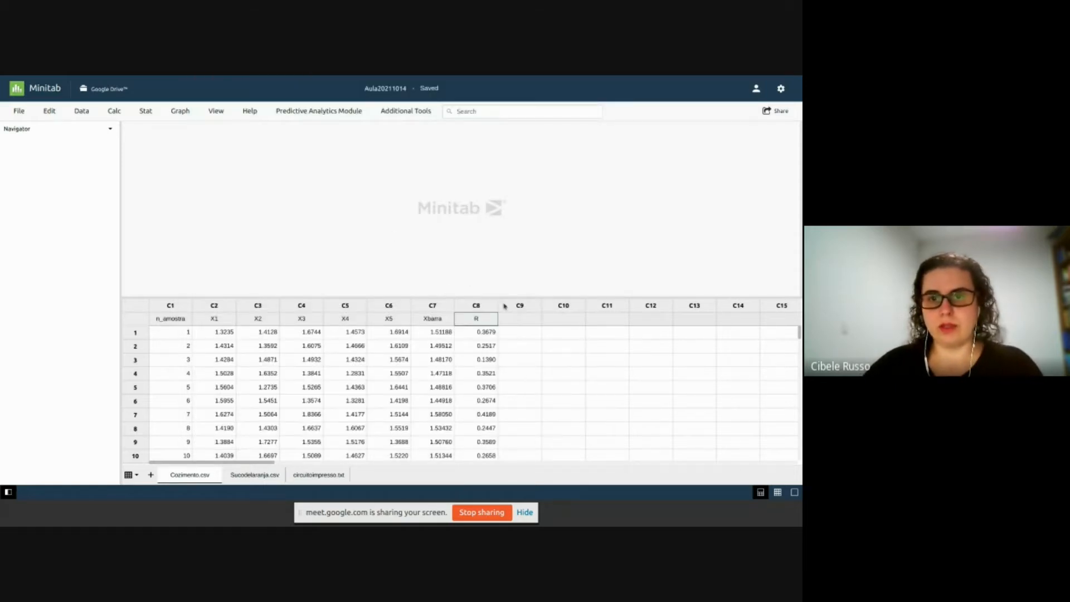
click(555, 361)
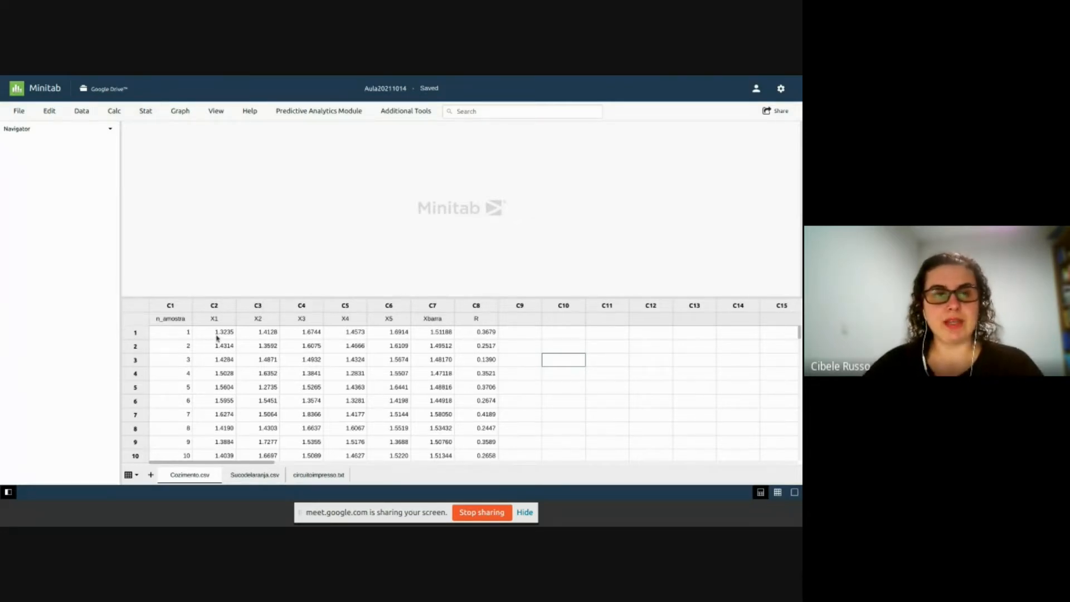
- Create a simple histogram with Xbarra as the Y variable
click(146, 112)
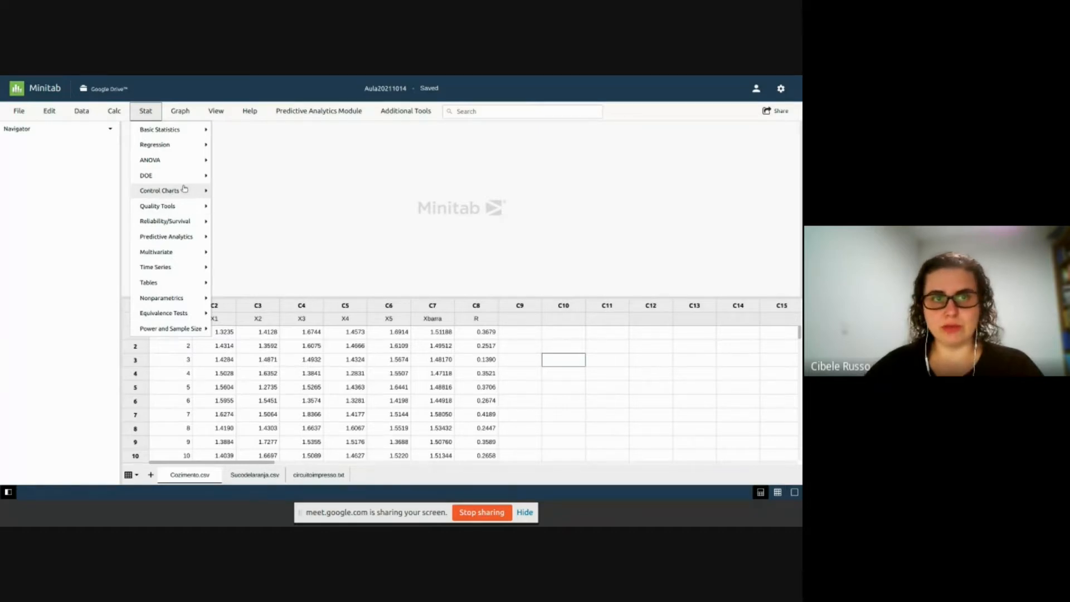
click(176, 111)
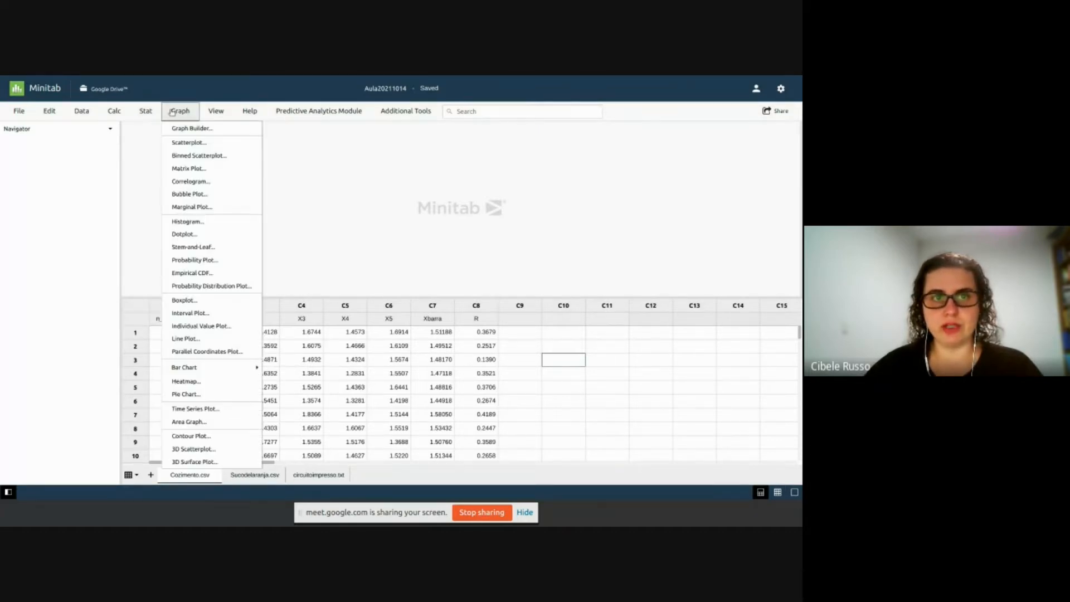
click(200, 223)
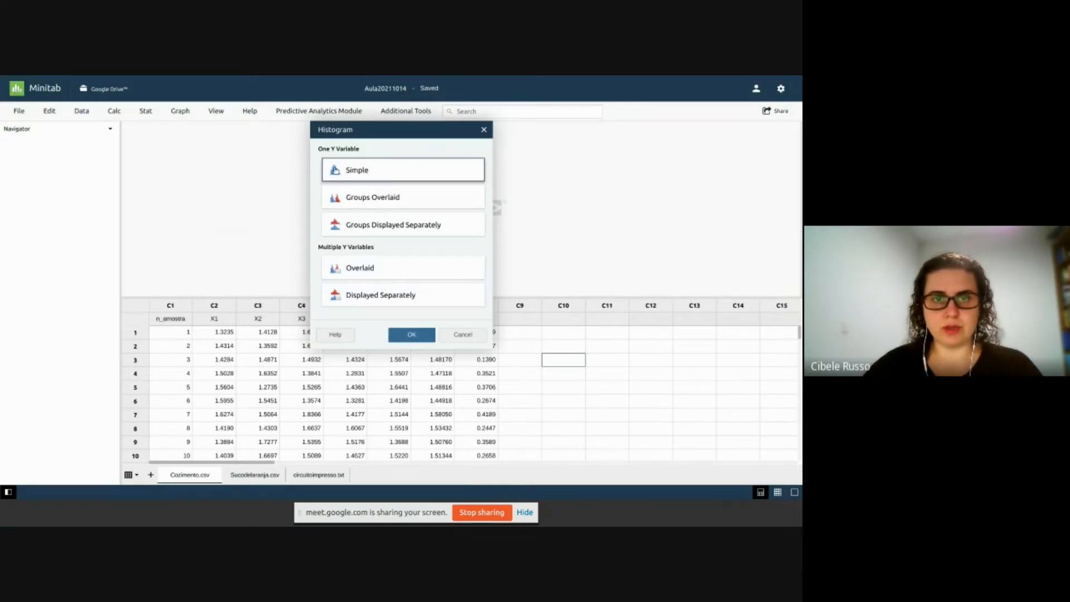
click(407, 338)
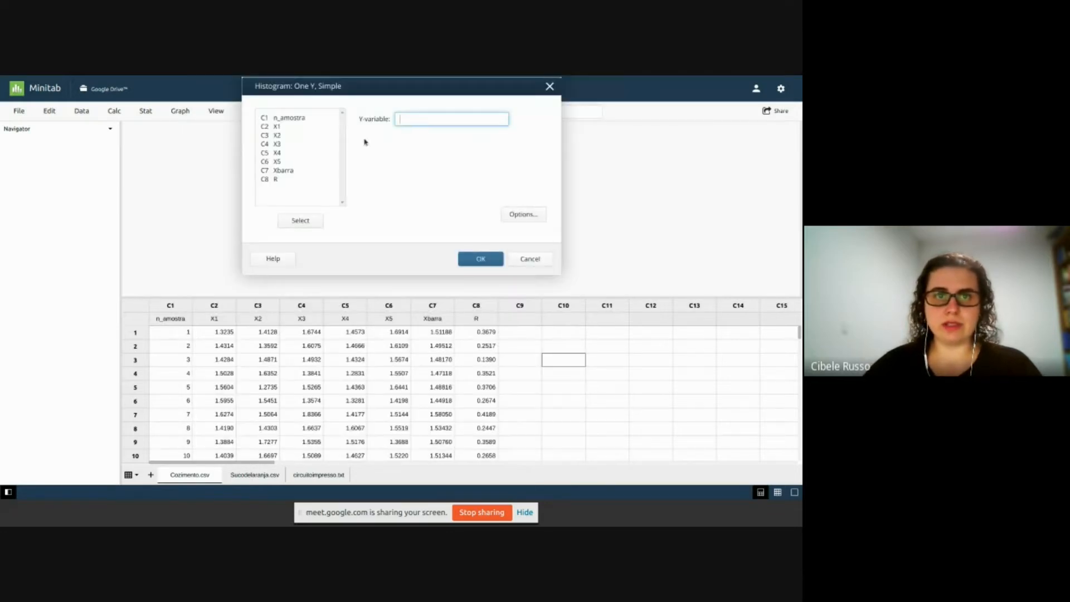
double_click(282, 173)
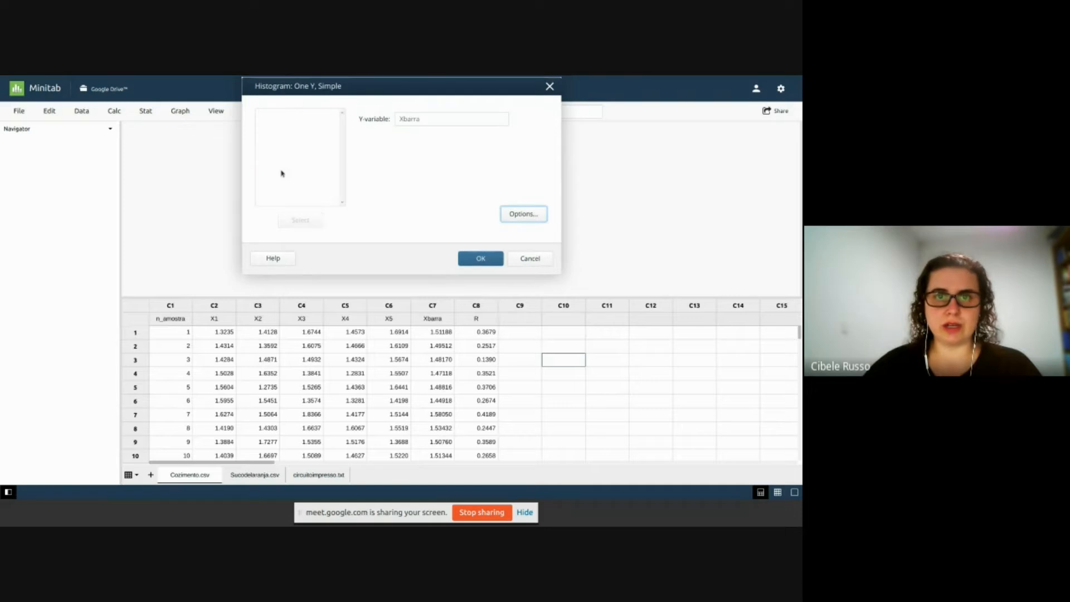
click(437, 118)
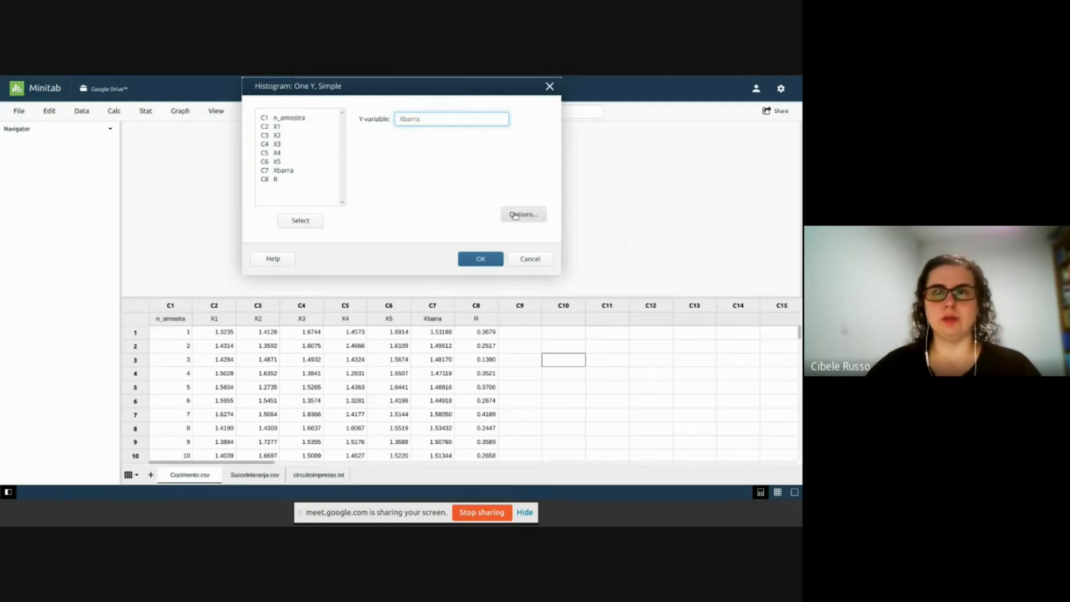
click(481, 260)
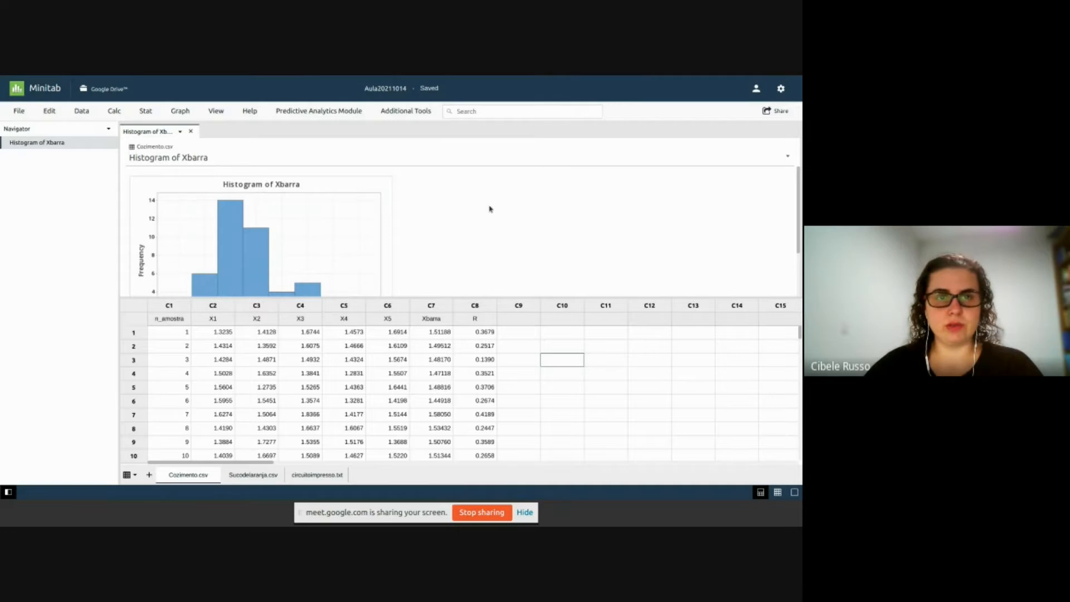
- Examine the Xbarra histogram and its graph options, and enlarge the output area to show the whole graph
scroll(489, 207, down, 1)
scroll(384, 212, down, 1)
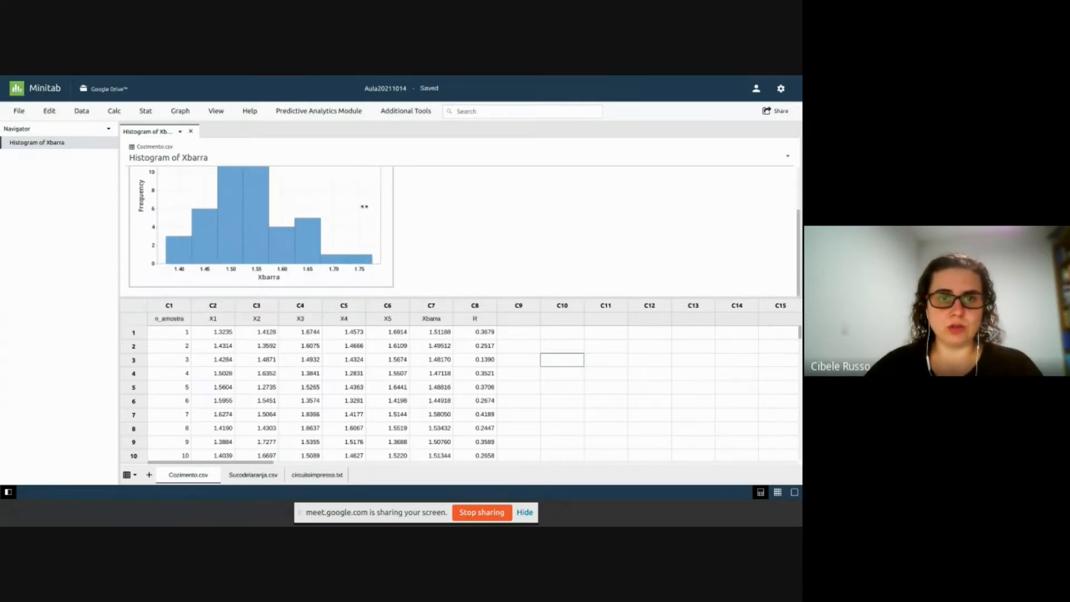
scroll(315, 245, up, 2)
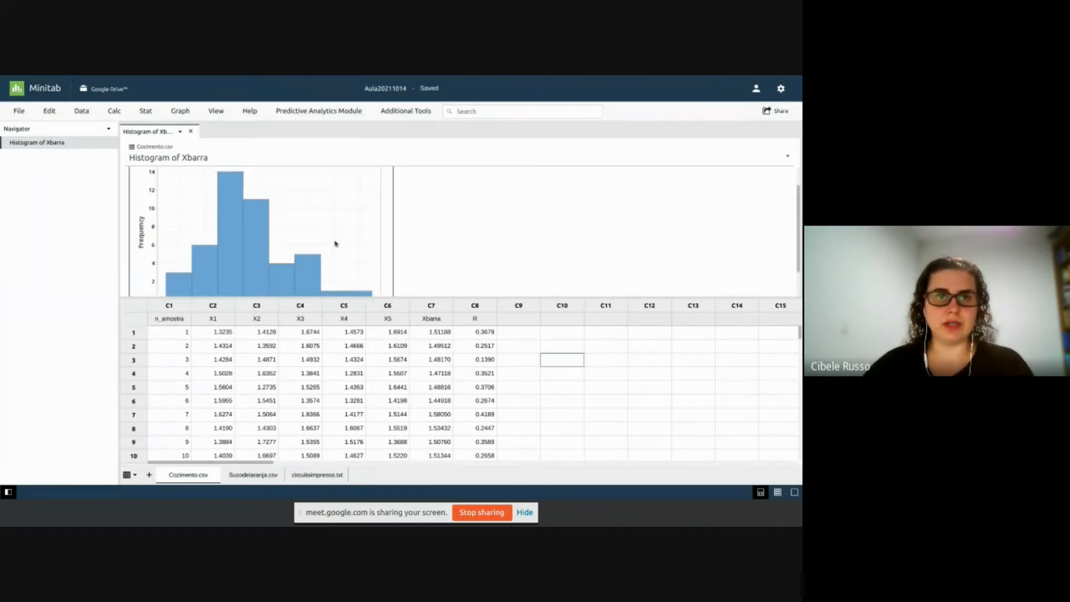
click(401, 181)
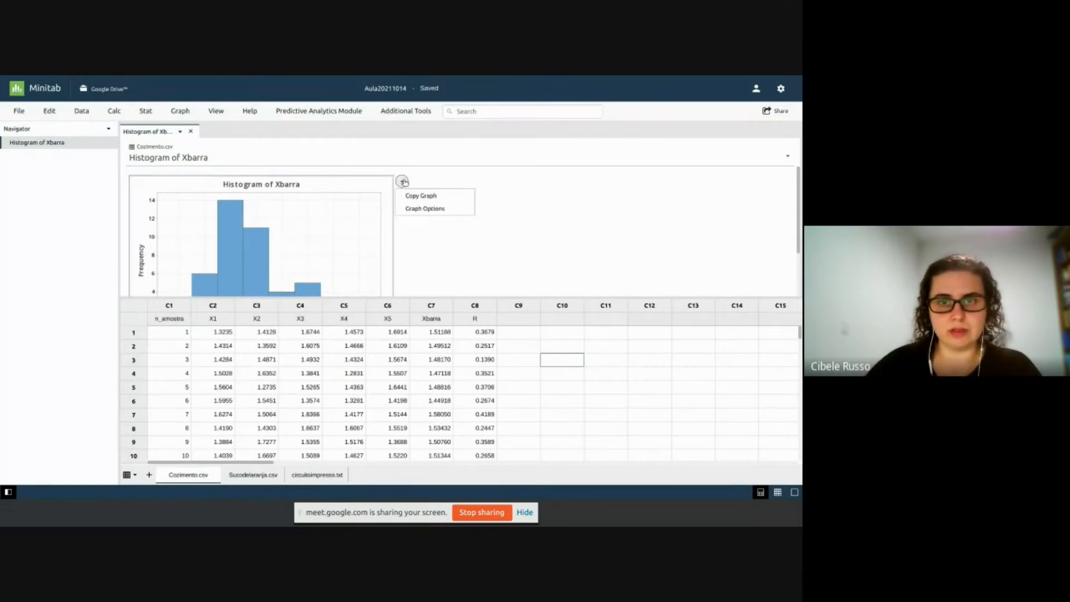
click(415, 209)
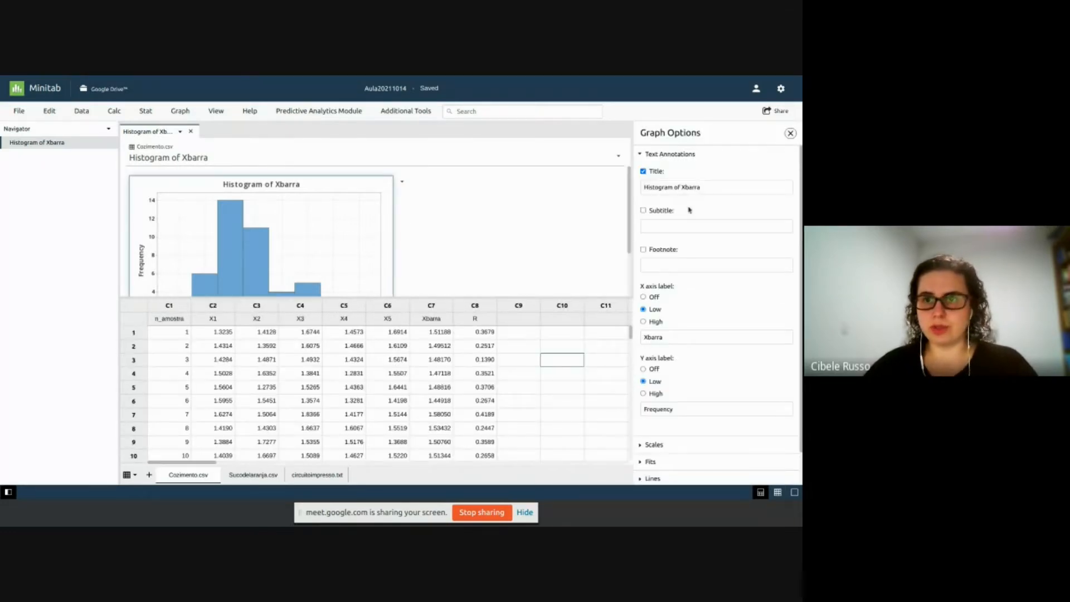
scroll(698, 234, down, 1)
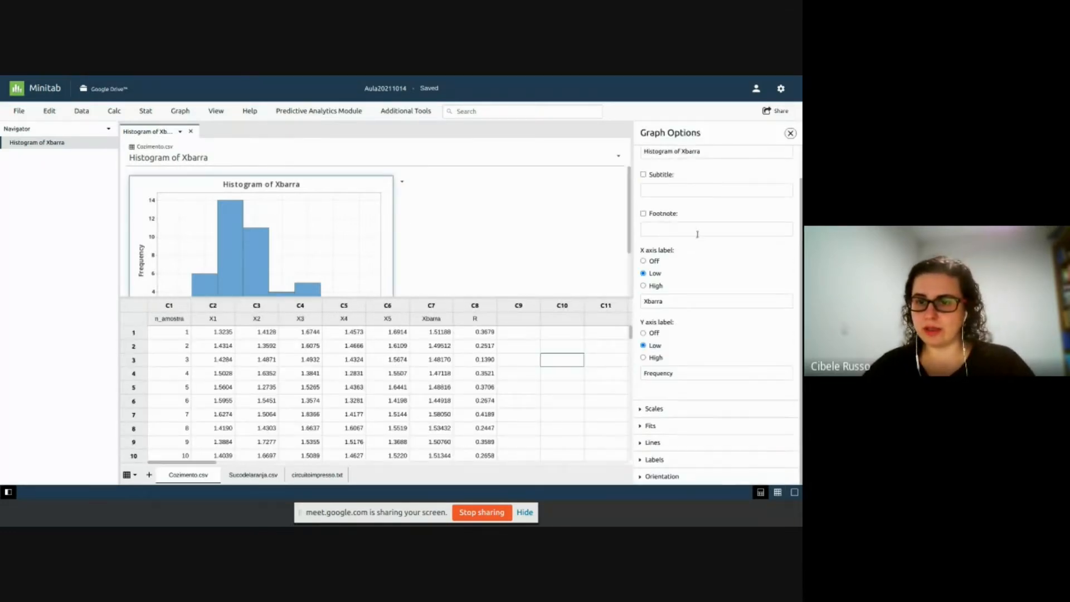
click(790, 134)
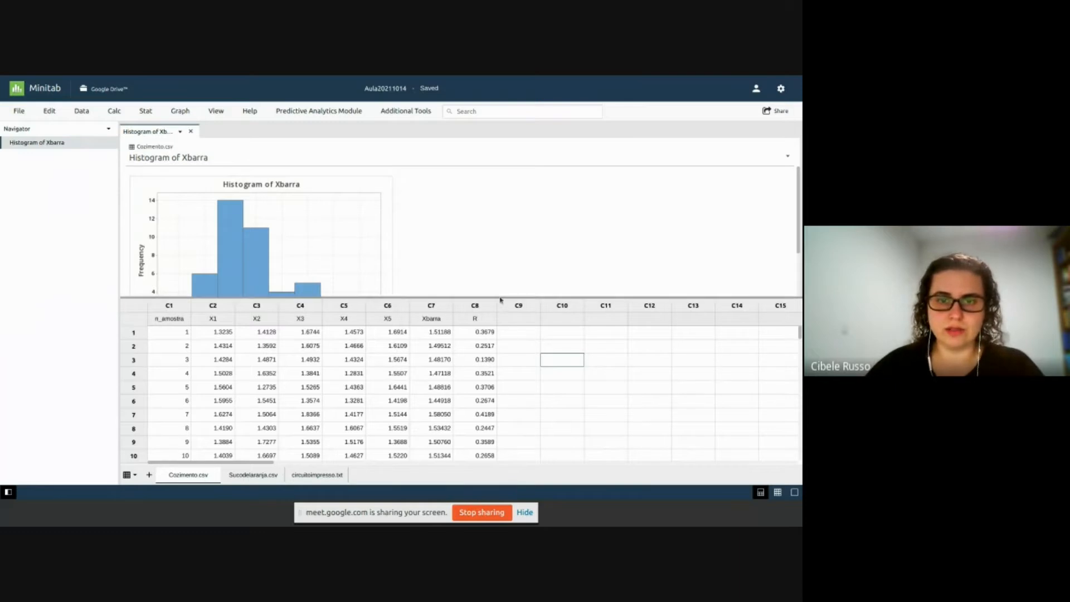
drag(500, 300, 504, 369)
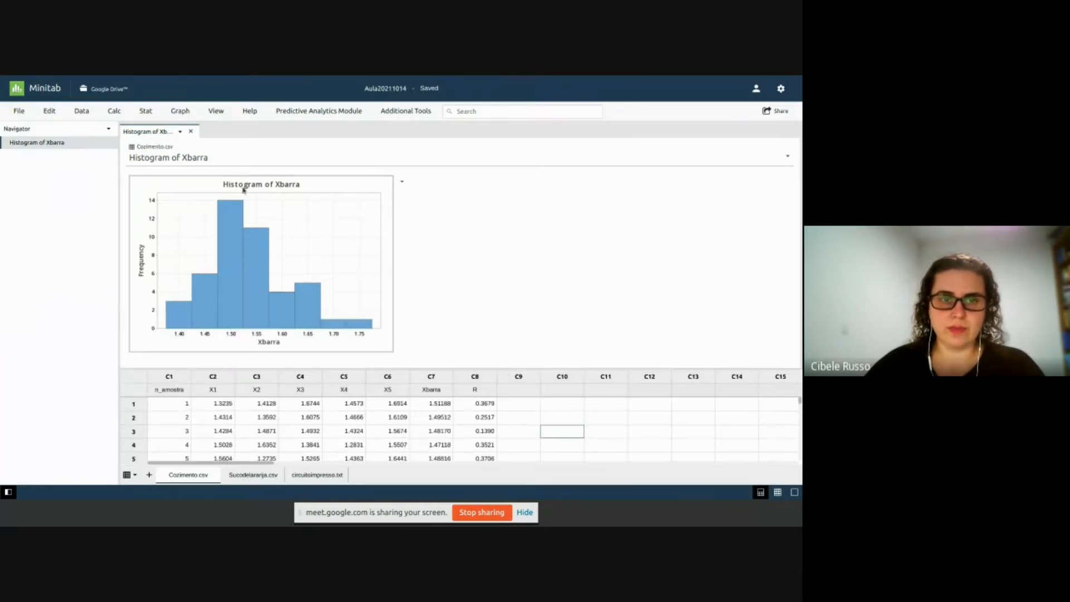
- Create a second simple histogram of Xbarra with Area display instead of Bars and a fitted normal distribution
click(180, 111)
click(203, 225)
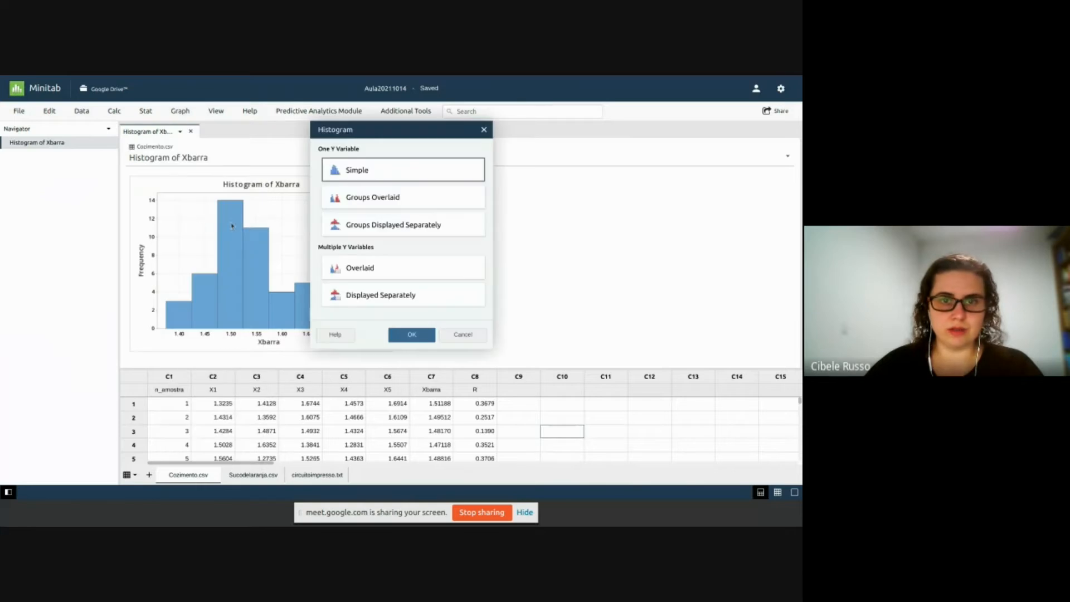
click(413, 336)
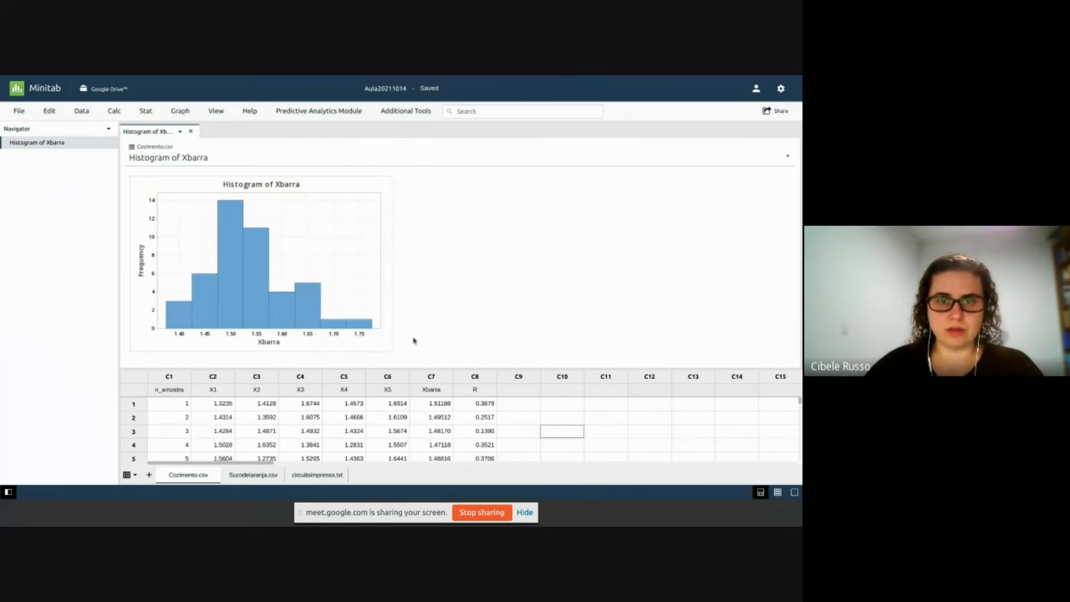
click(521, 214)
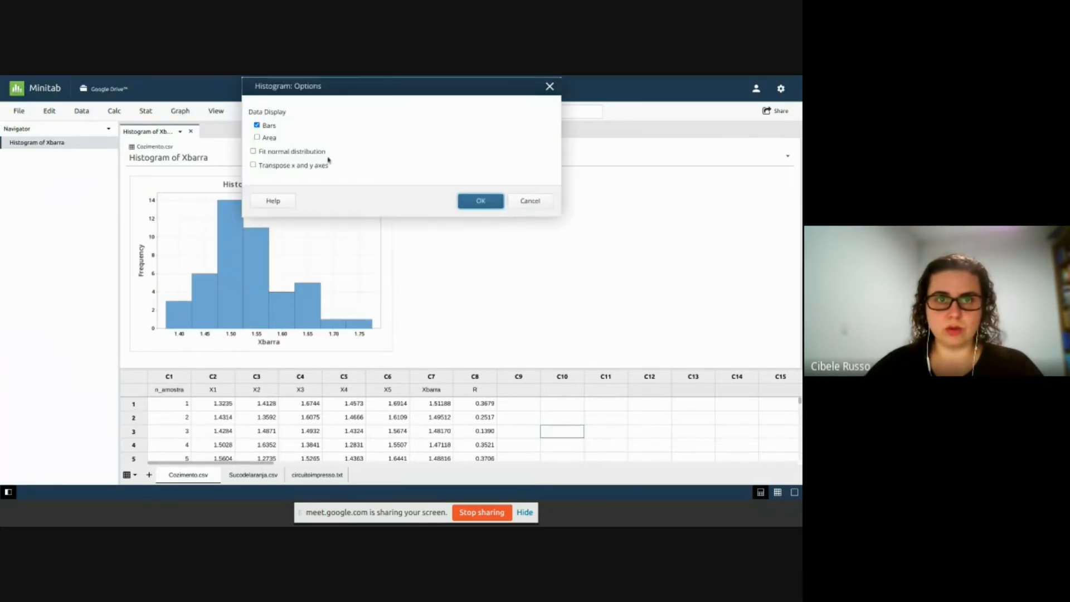
click(254, 151)
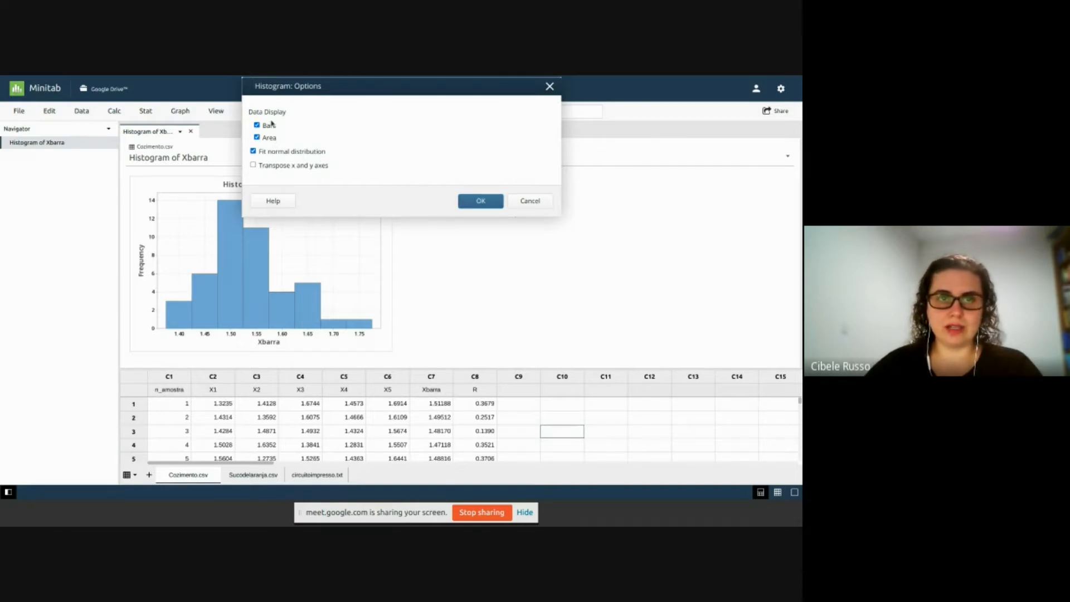
click(269, 127)
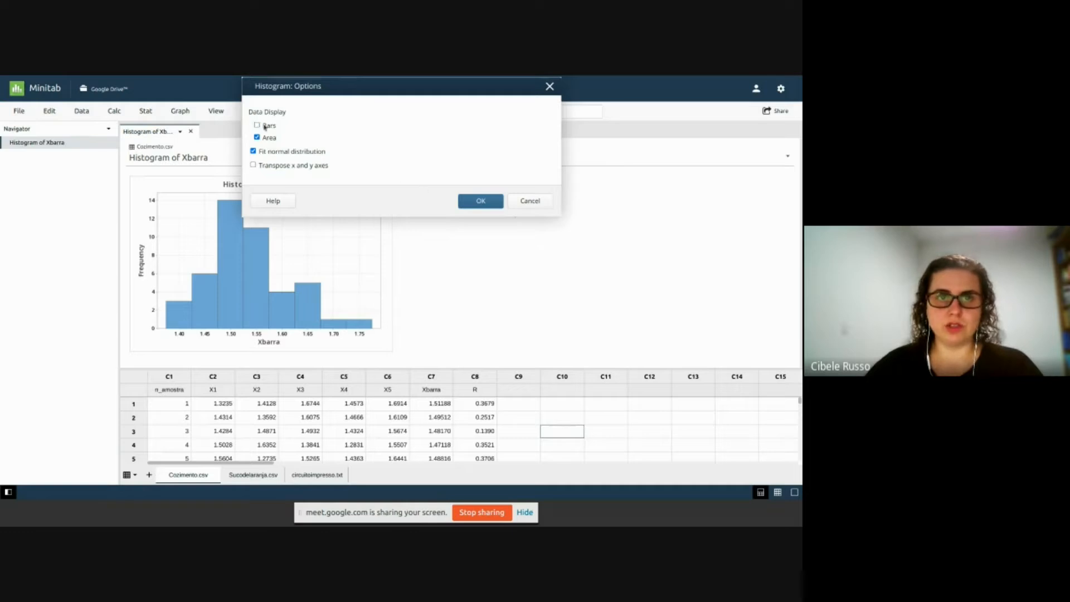
click(480, 200)
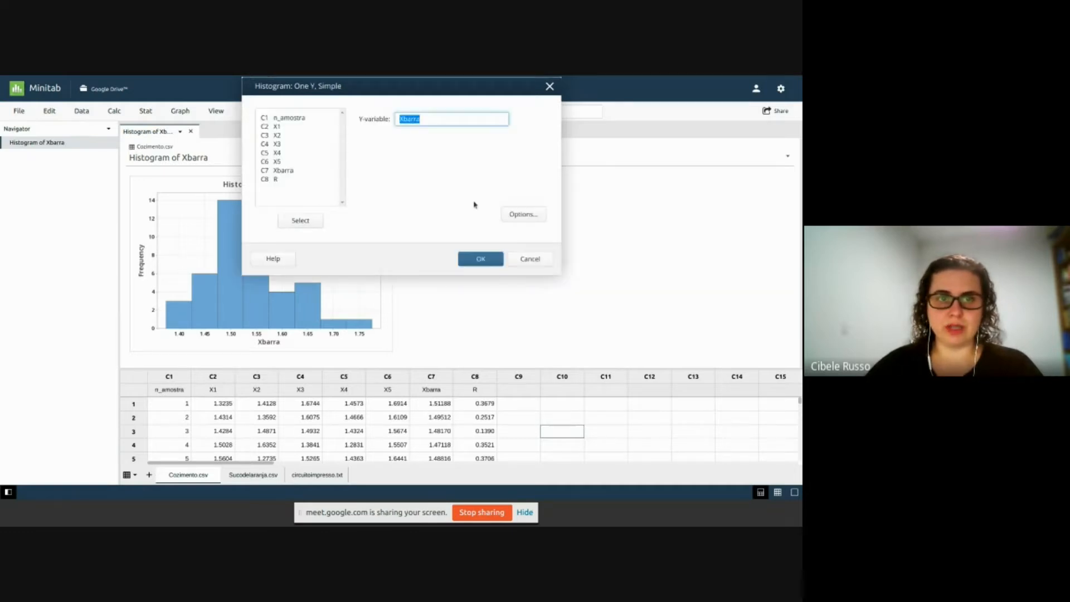
click(479, 258)
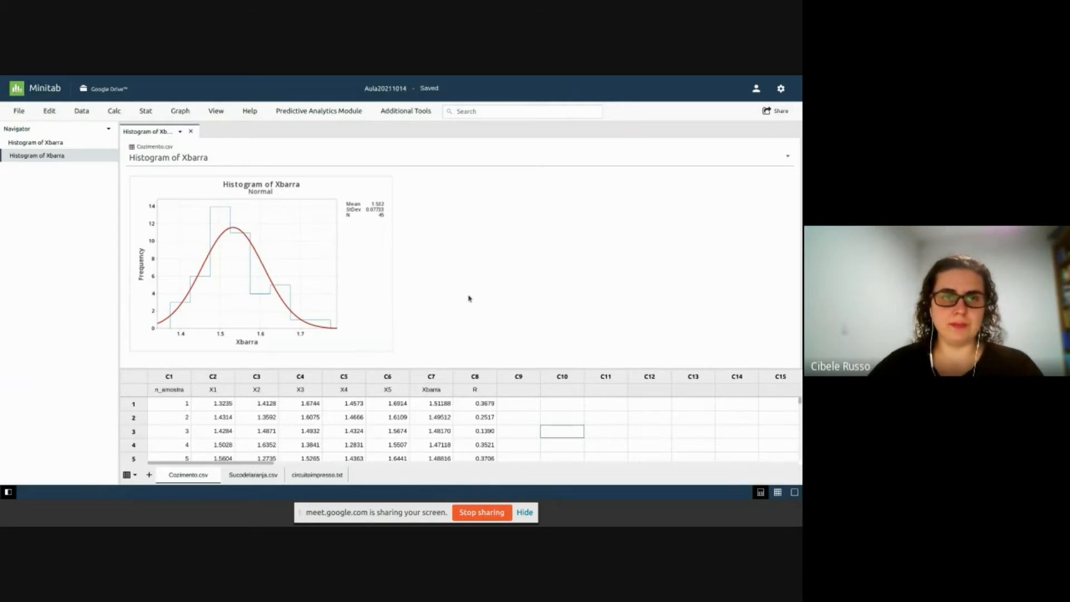
click(180, 111)
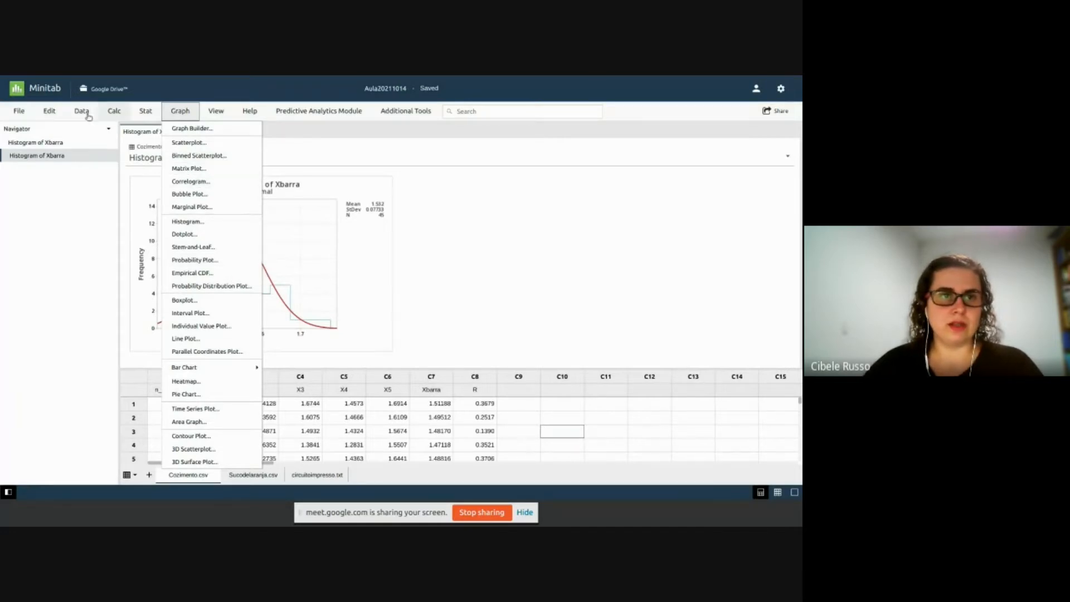
click(20, 112)
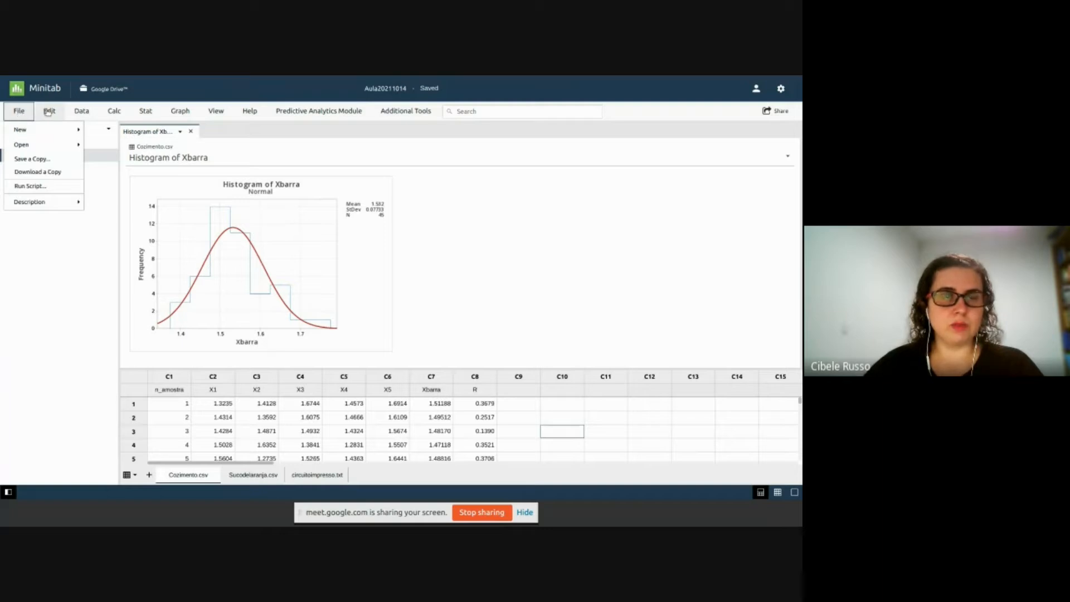
click(507, 221)
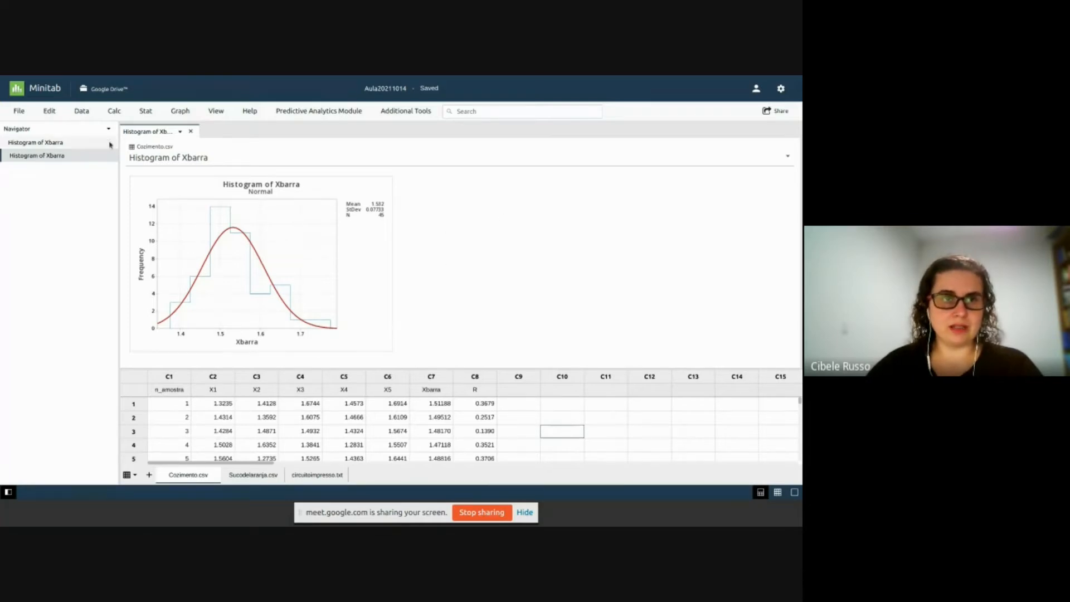
click(86, 112)
click(115, 111)
click(114, 111)
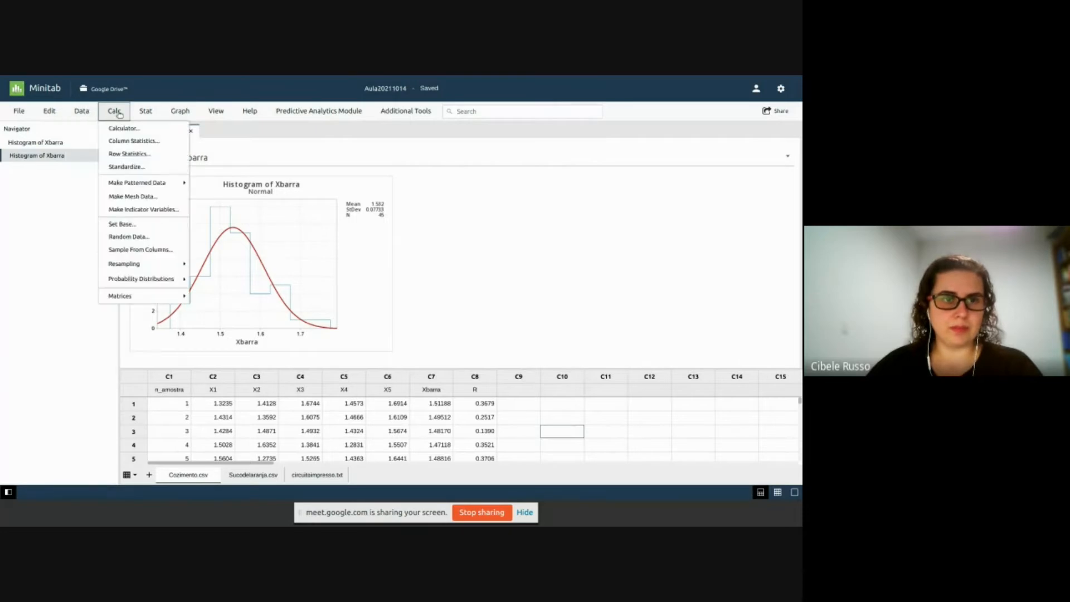
click(141, 112)
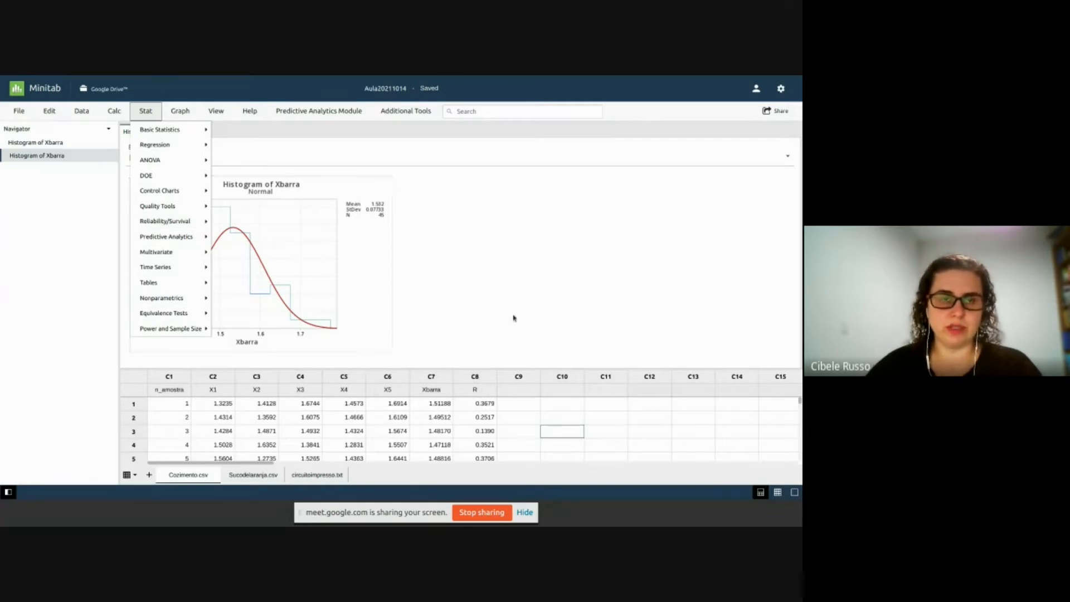
click(526, 245)
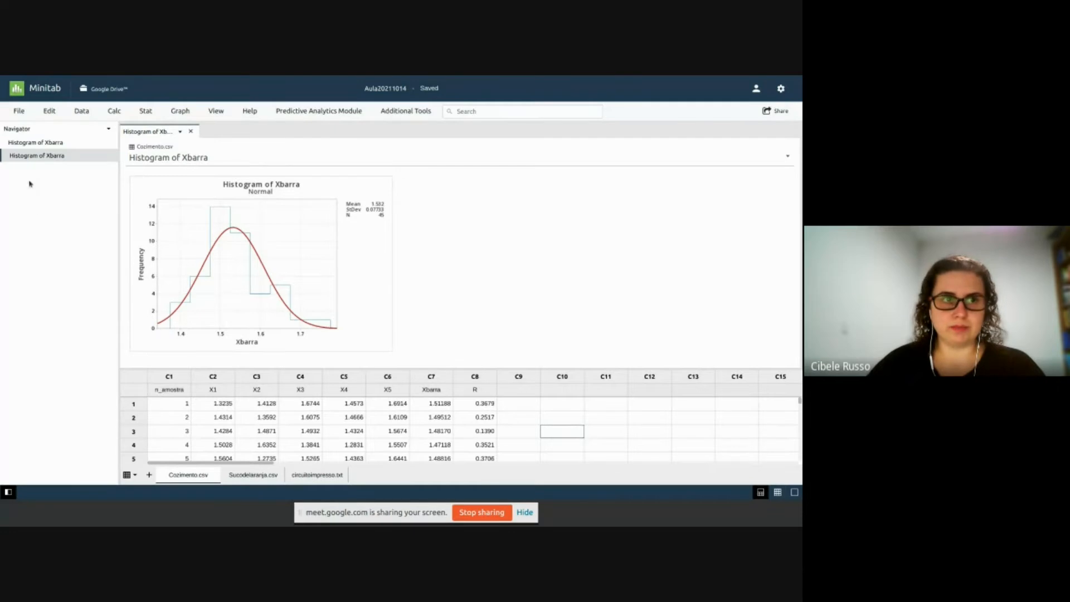
- Compare the plain bar histogram of Xbarra with the version that has the fitted normal curve
click(36, 142)
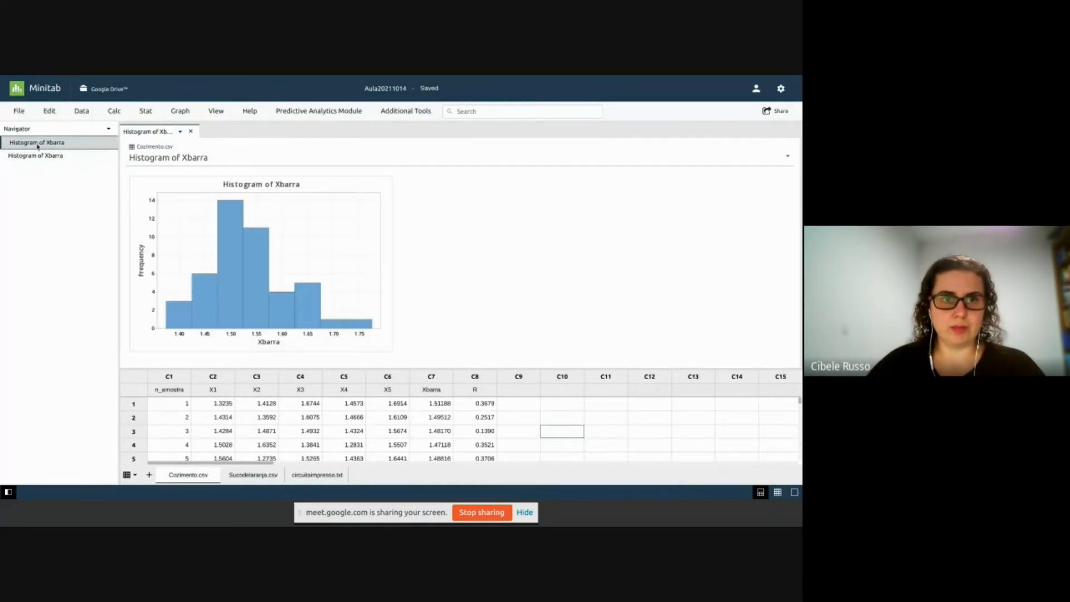
click(50, 156)
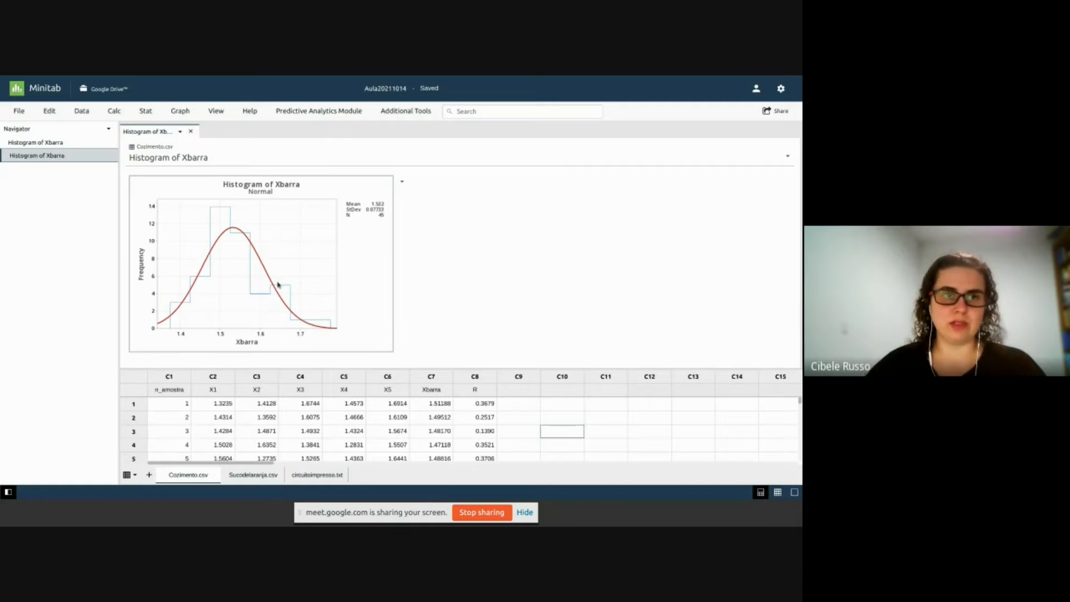
click(30, 143)
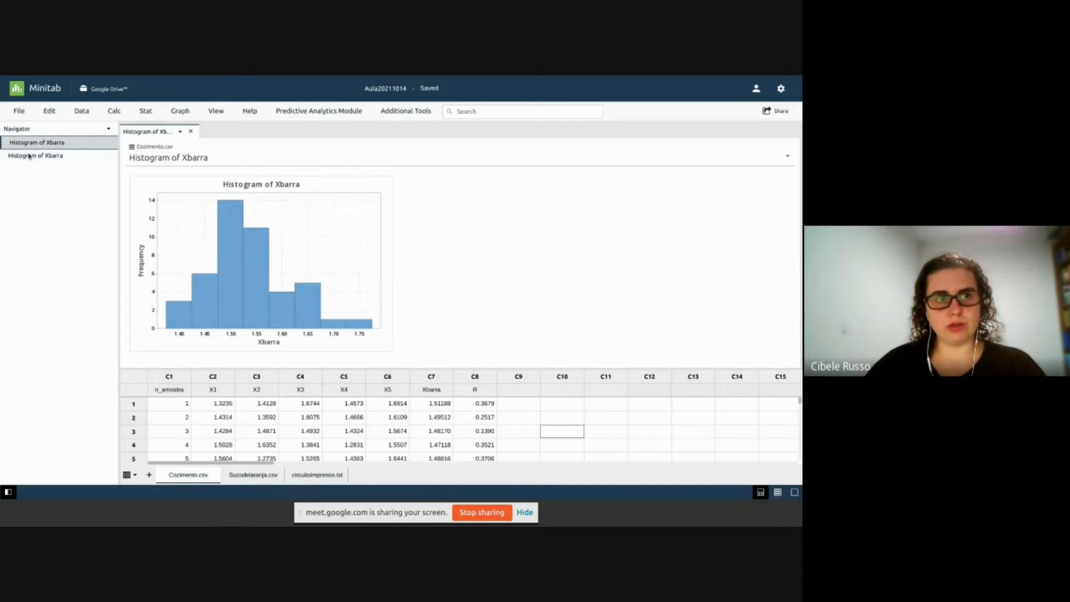
click(25, 156)
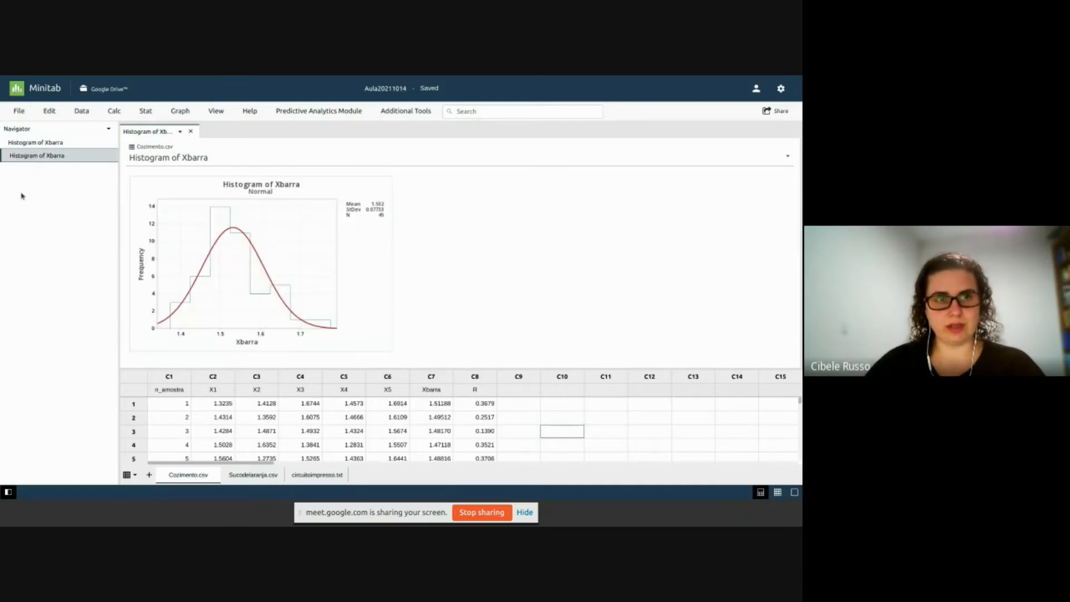
- Start an Xbar-R control chart for subgroups with the data layout "Observations for a subgroup are in one row of columns"
click(114, 111)
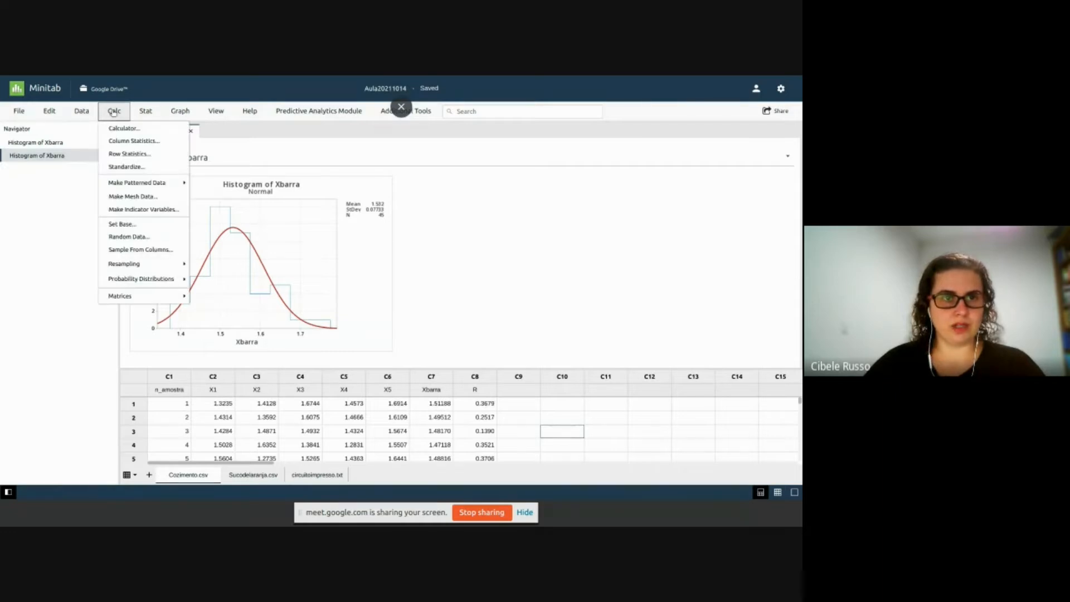
click(143, 112)
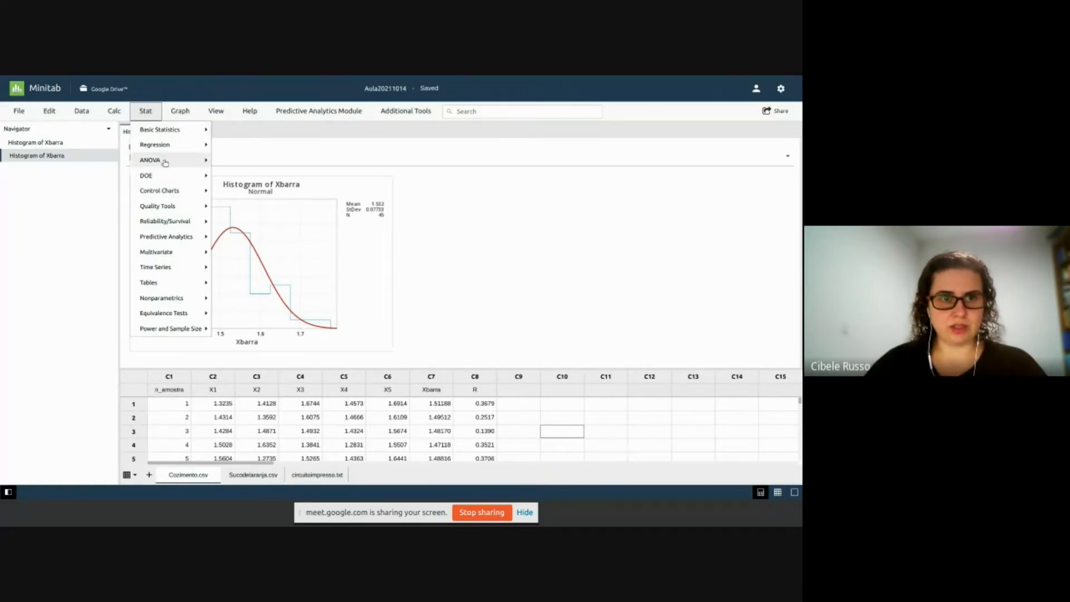
click(173, 191)
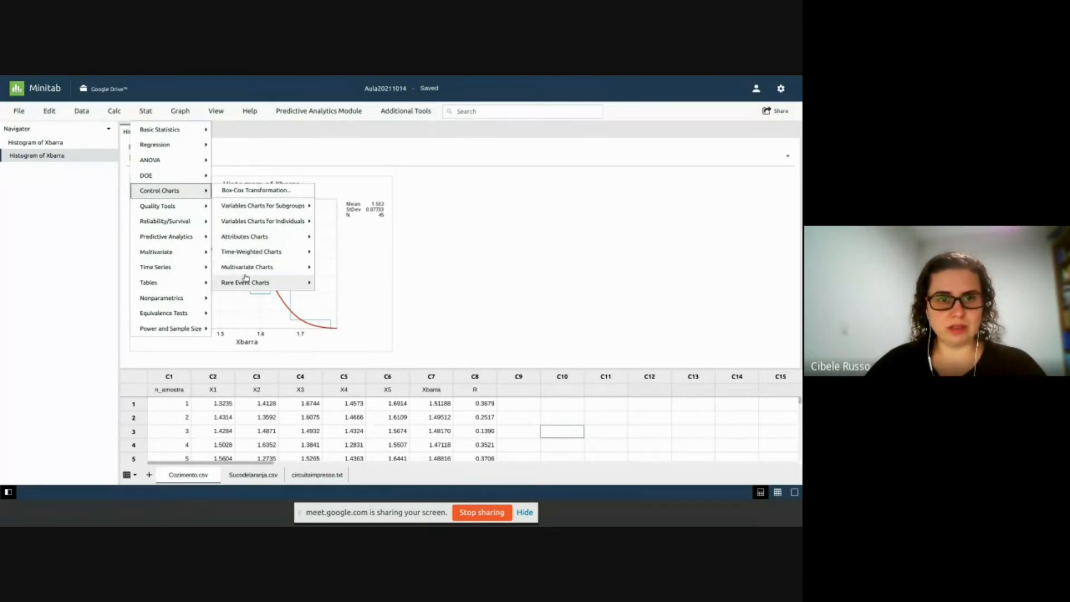
click(249, 206)
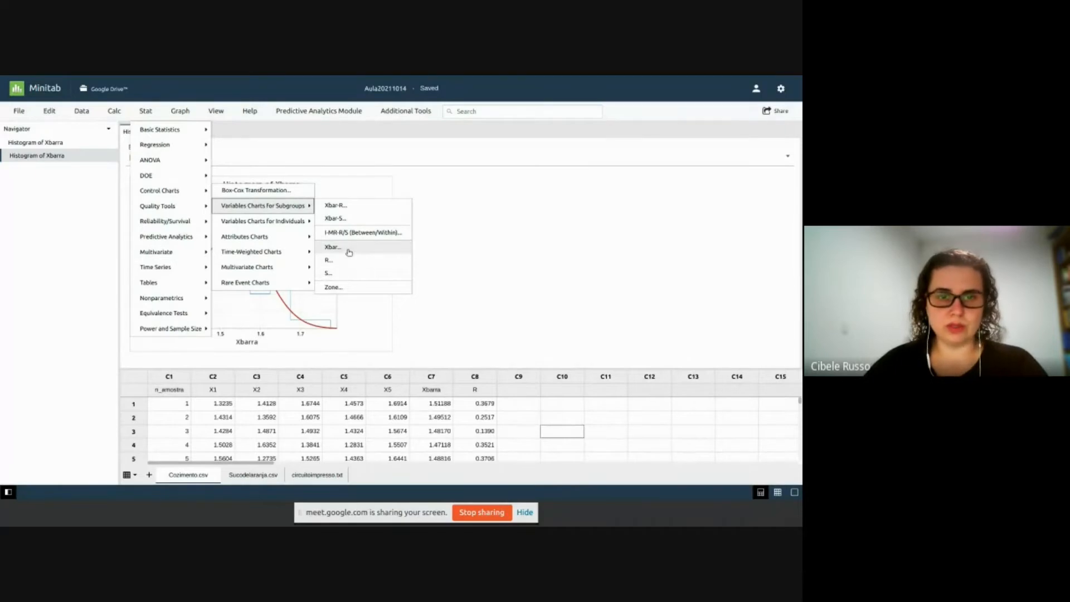
click(335, 205)
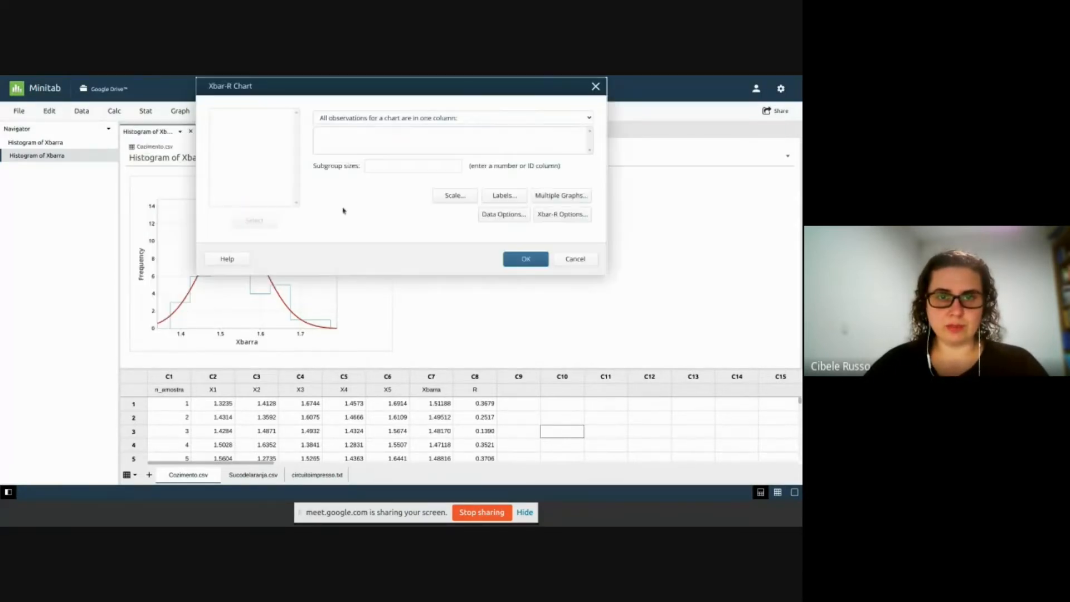
click(351, 118)
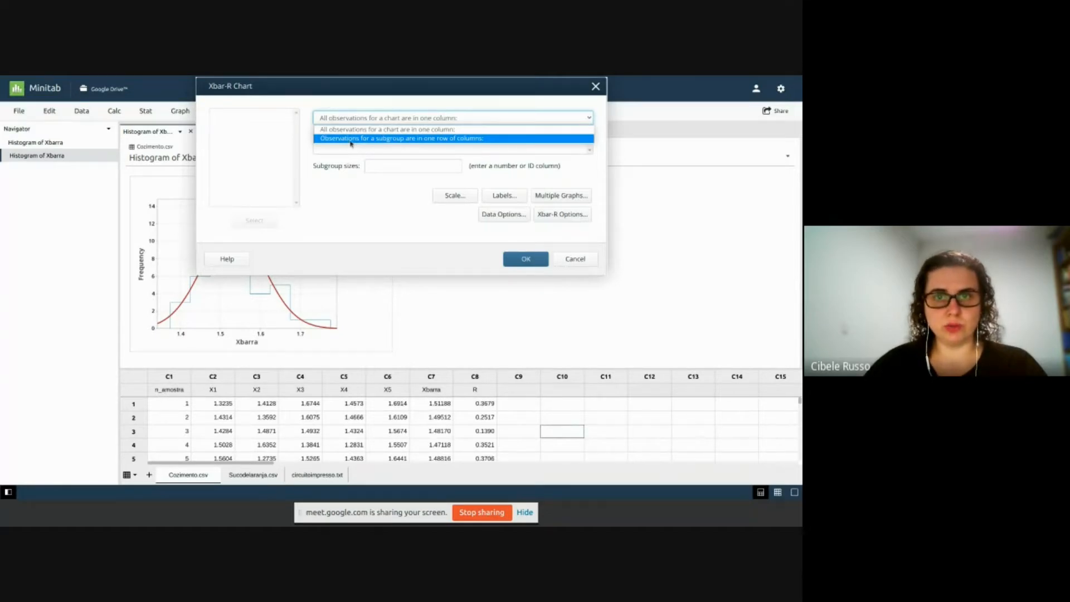
click(419, 144)
click(401, 140)
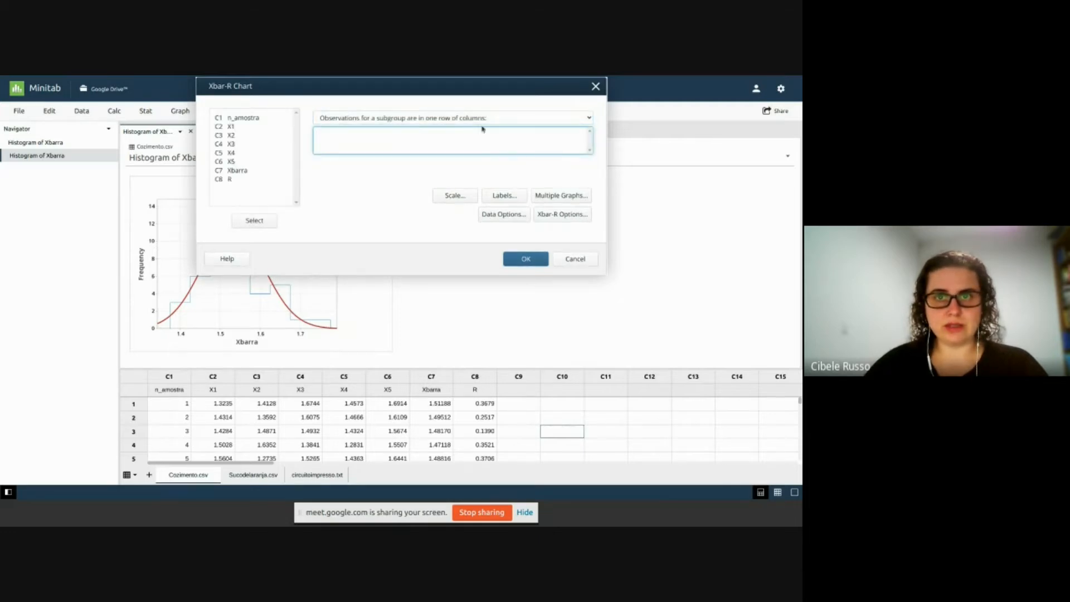
- Add the columns X1, X2, X3, X4 and X5 as the subgroup observations of the Xbar-R chart
double_click(241, 127)
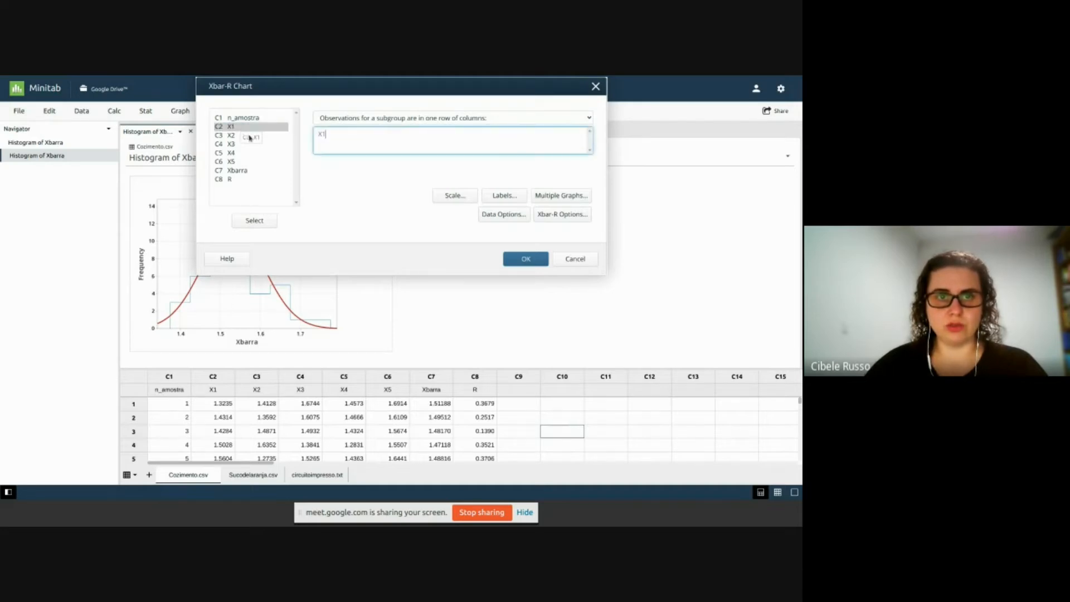
double_click(250, 136)
double_click(245, 145)
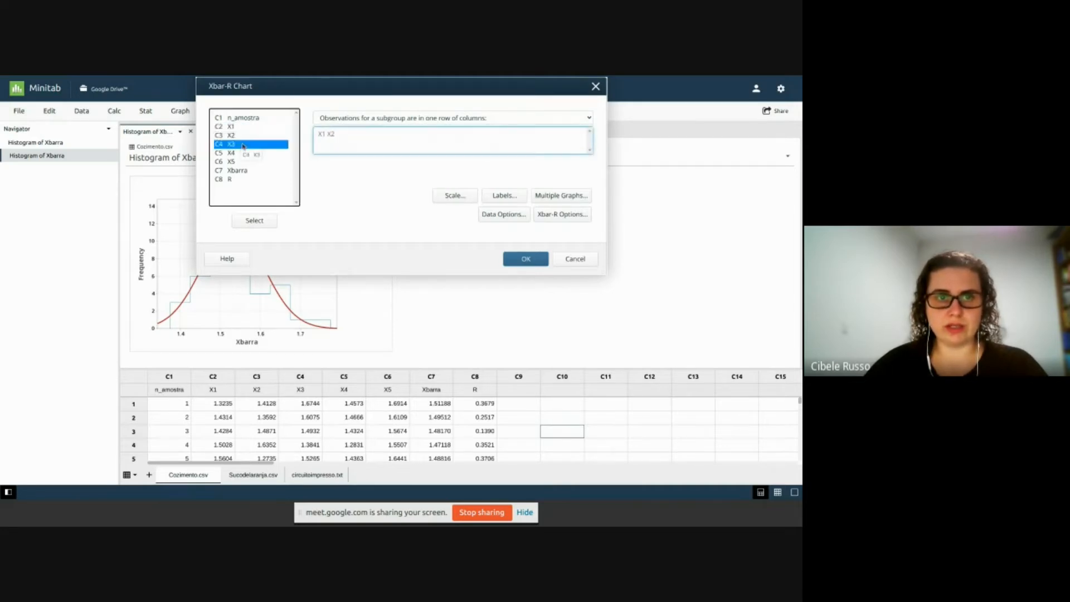
click(243, 153)
double_click(244, 156)
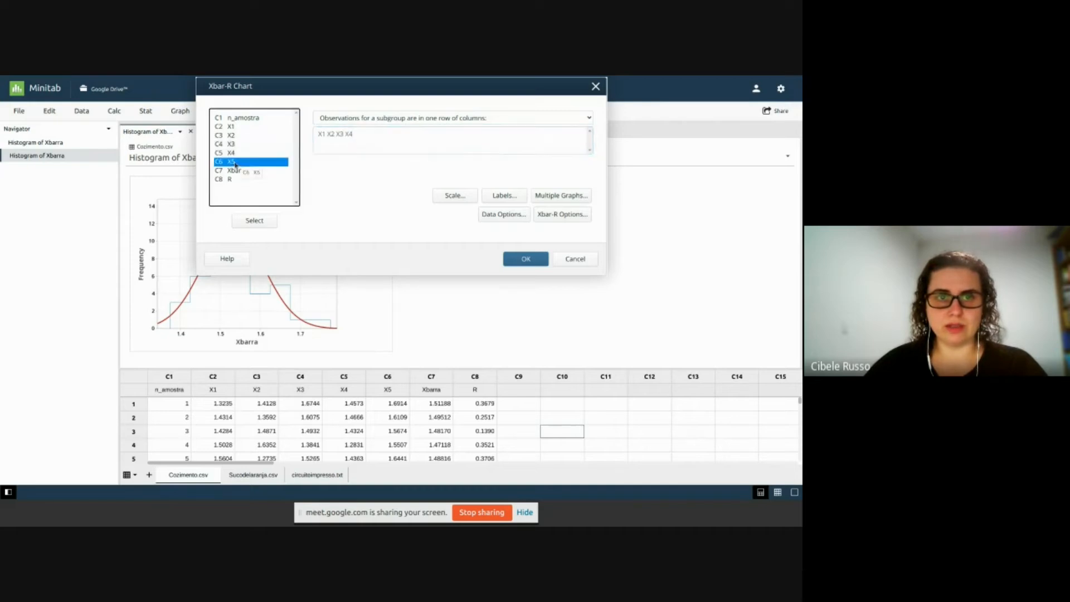
double_click(245, 162)
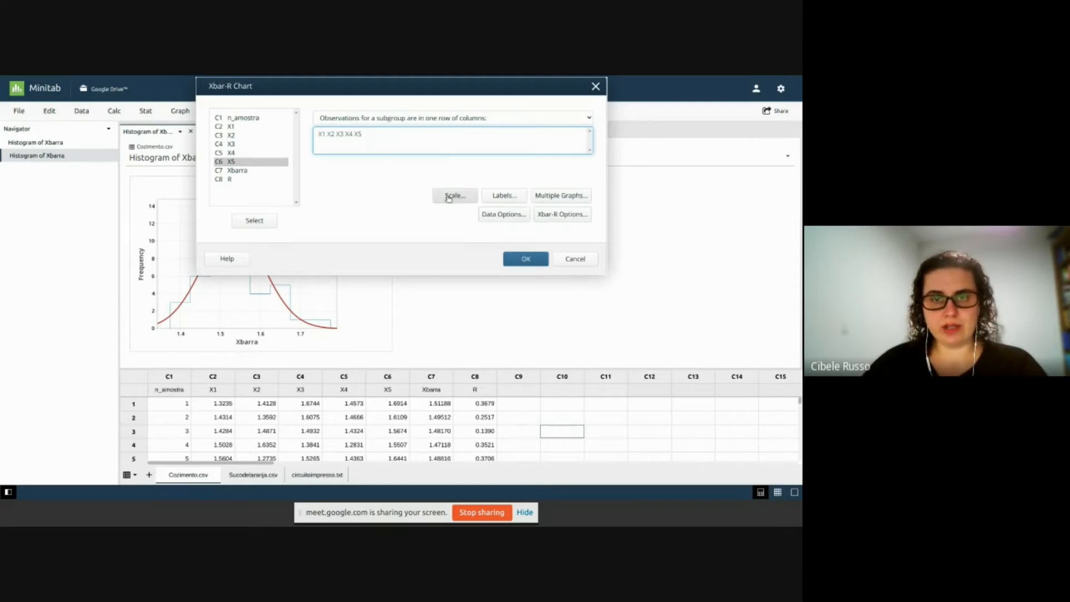
- Review the Xbar-R chart's data options and its parameter, limit, test, stage and Box-Cox settings
click(503, 214)
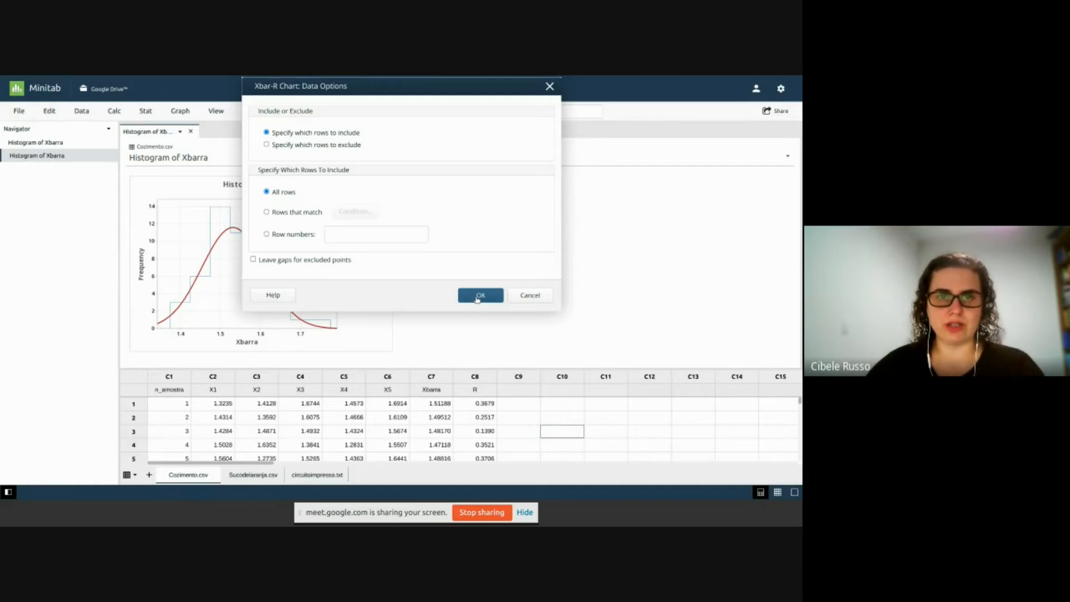
click(478, 297)
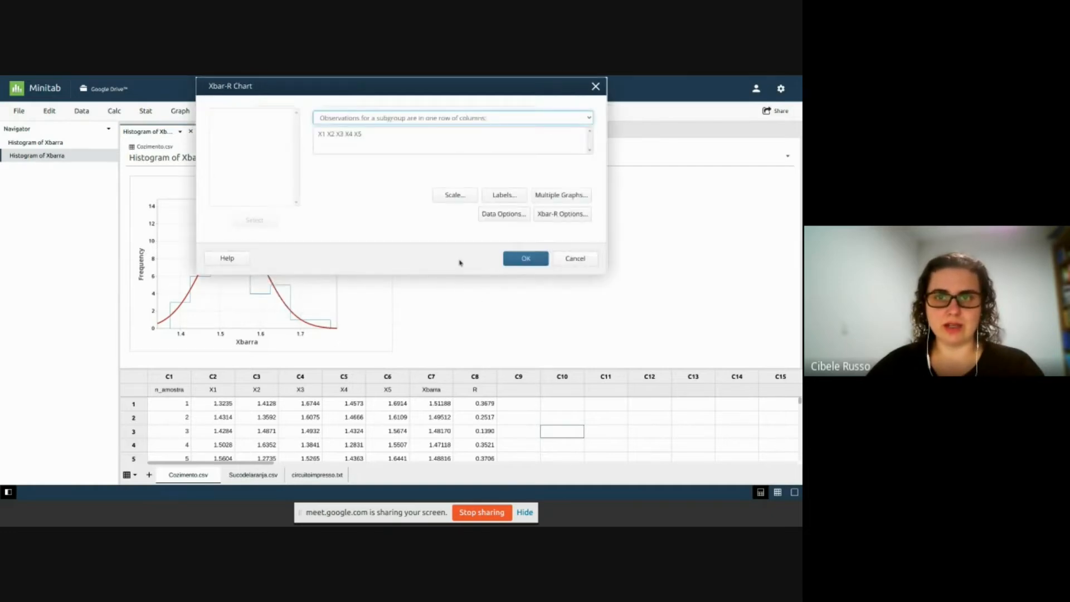
click(563, 214)
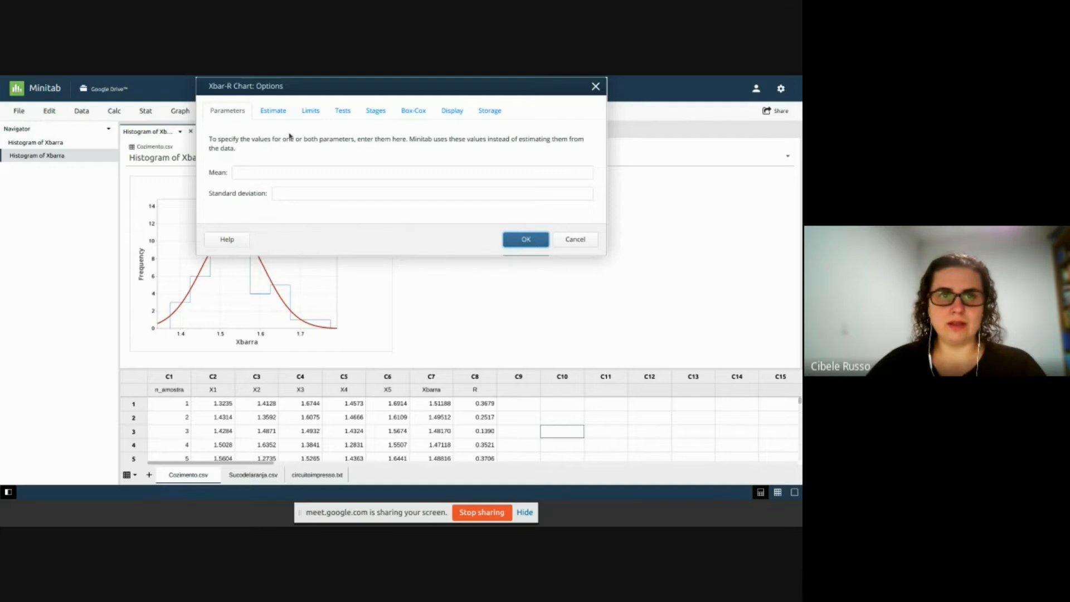
click(310, 112)
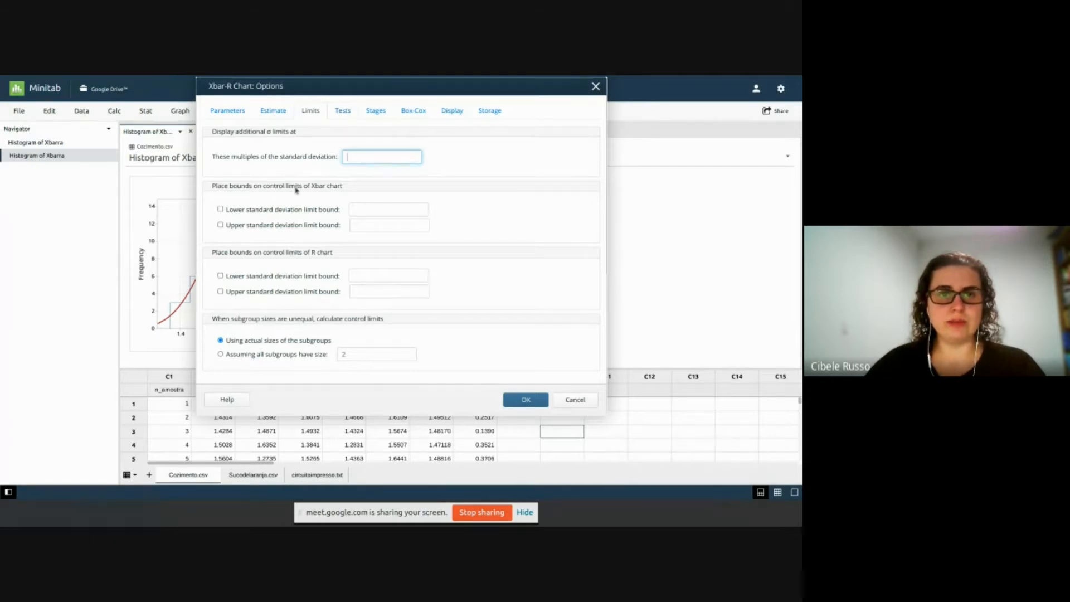
click(343, 115)
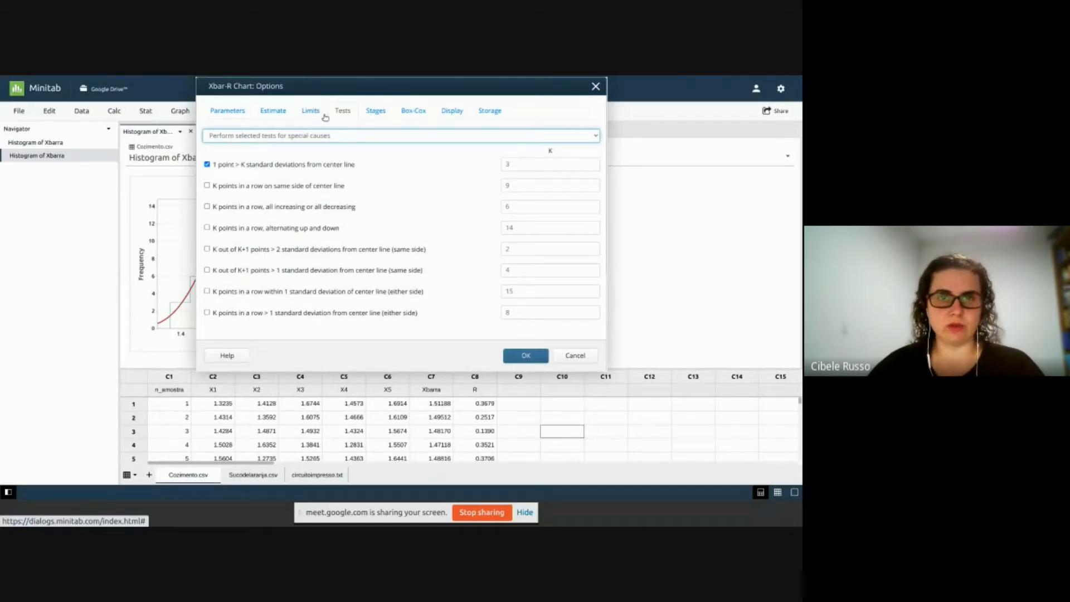
click(376, 113)
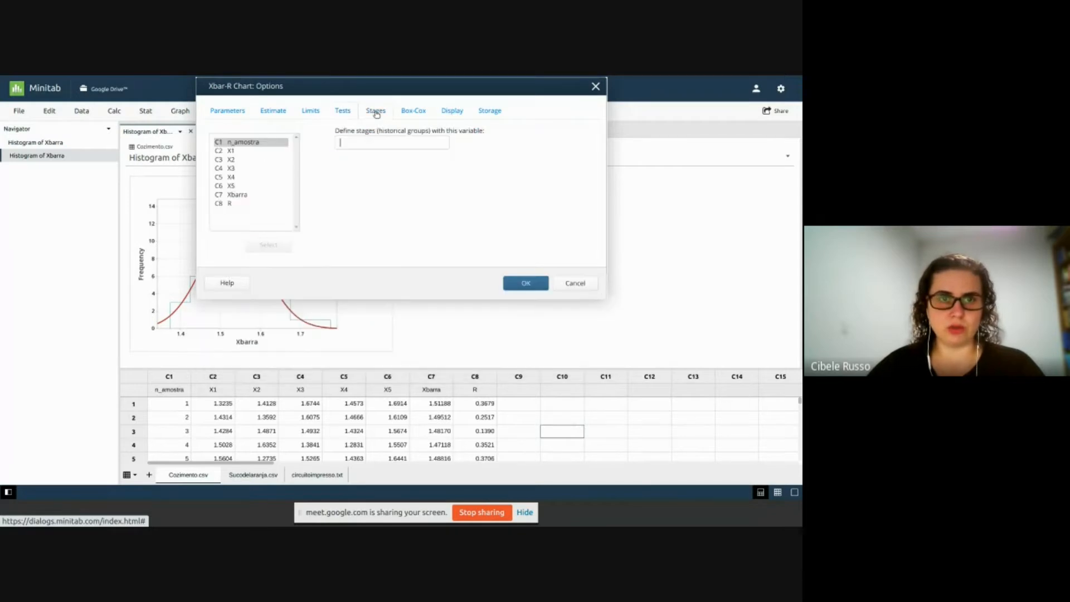
click(413, 110)
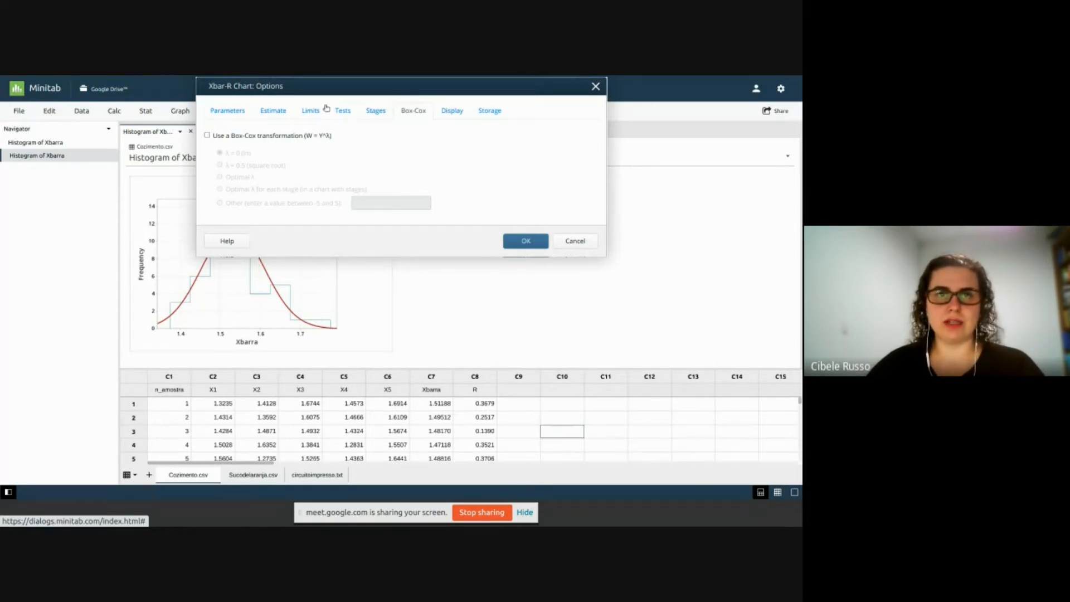
click(227, 111)
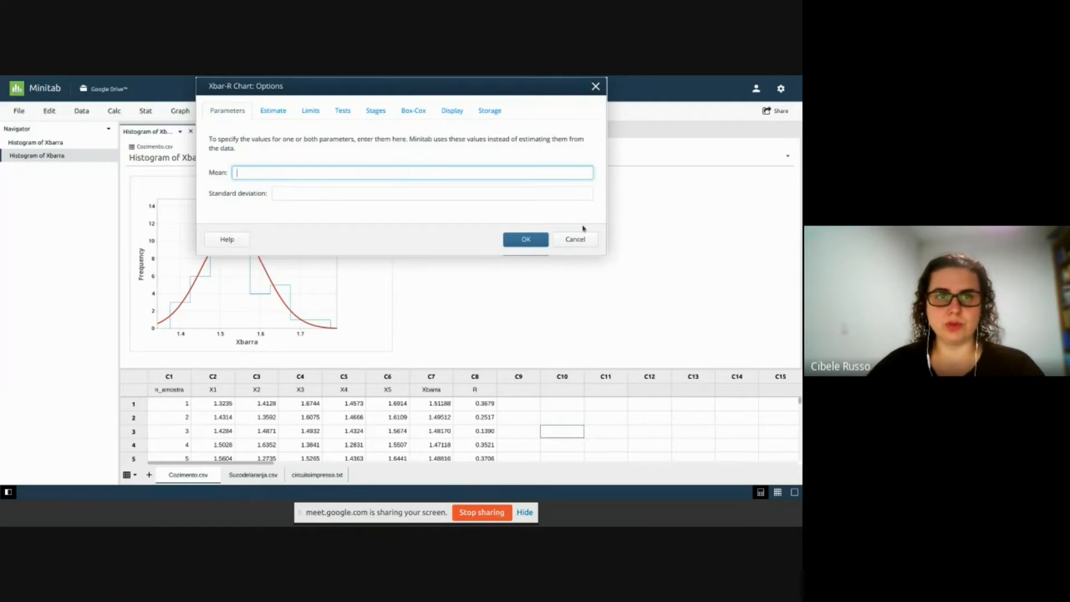
click(526, 239)
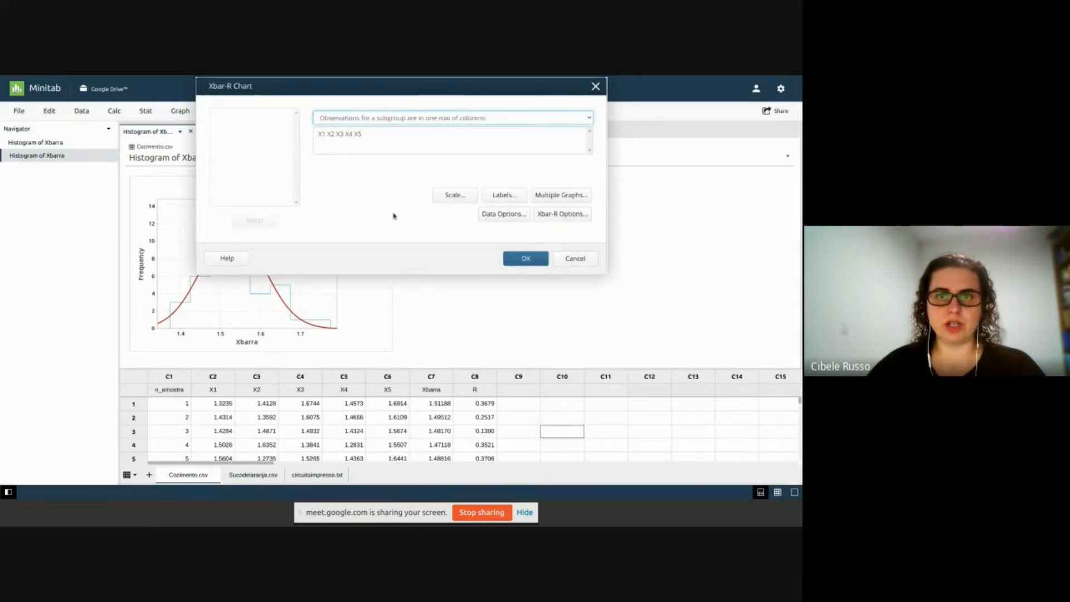
- Create the Xbar-R chart of X1 to X5 and enlarge the output area to inspect the red points in both charts
click(526, 258)
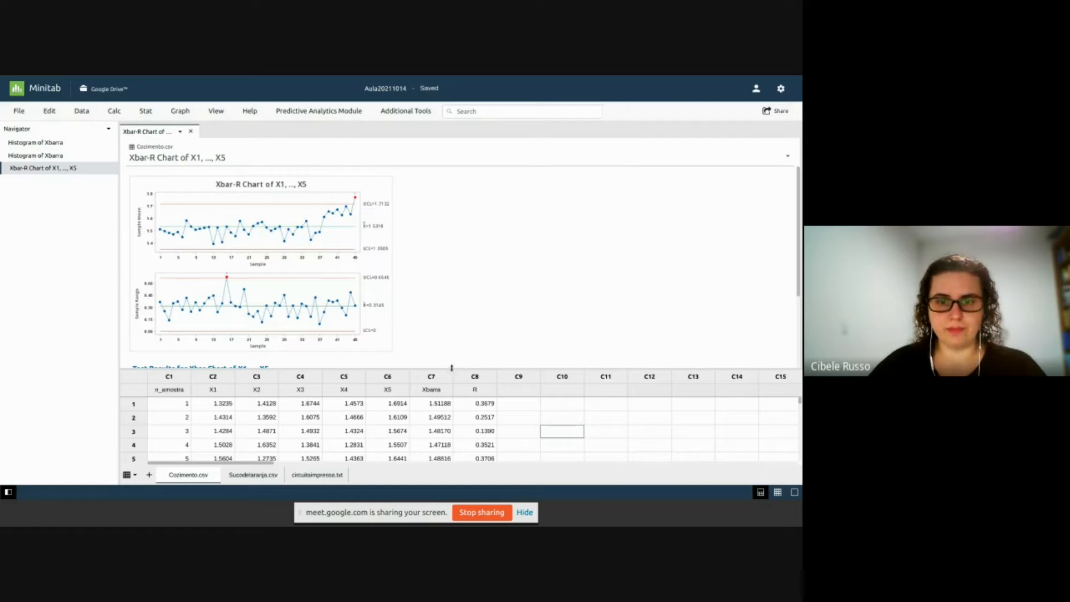
drag(453, 368, 456, 411)
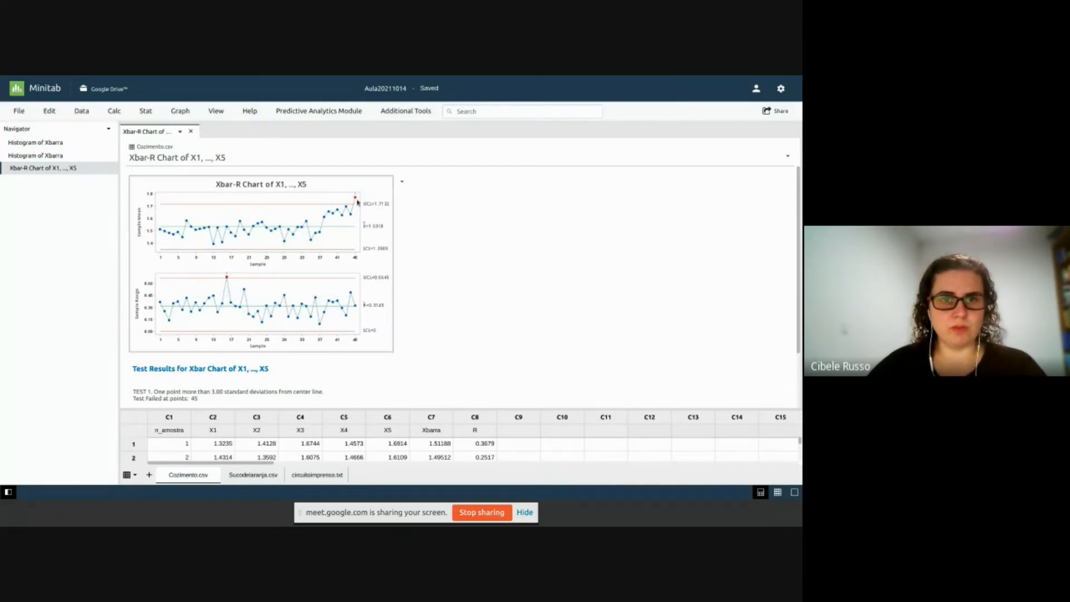
mouse_move(228, 280)
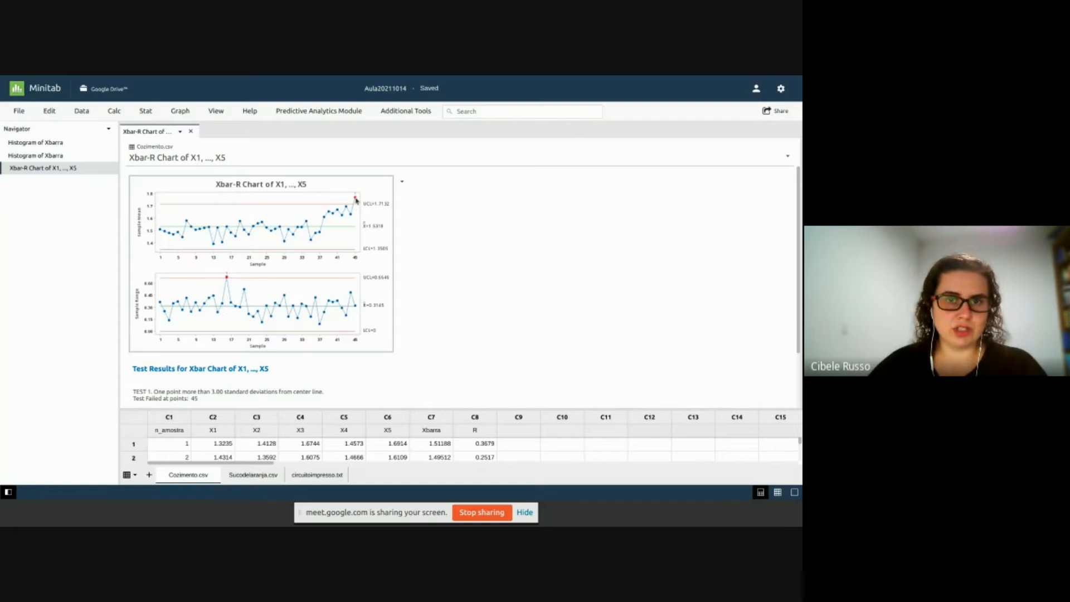
mouse_move(356, 201)
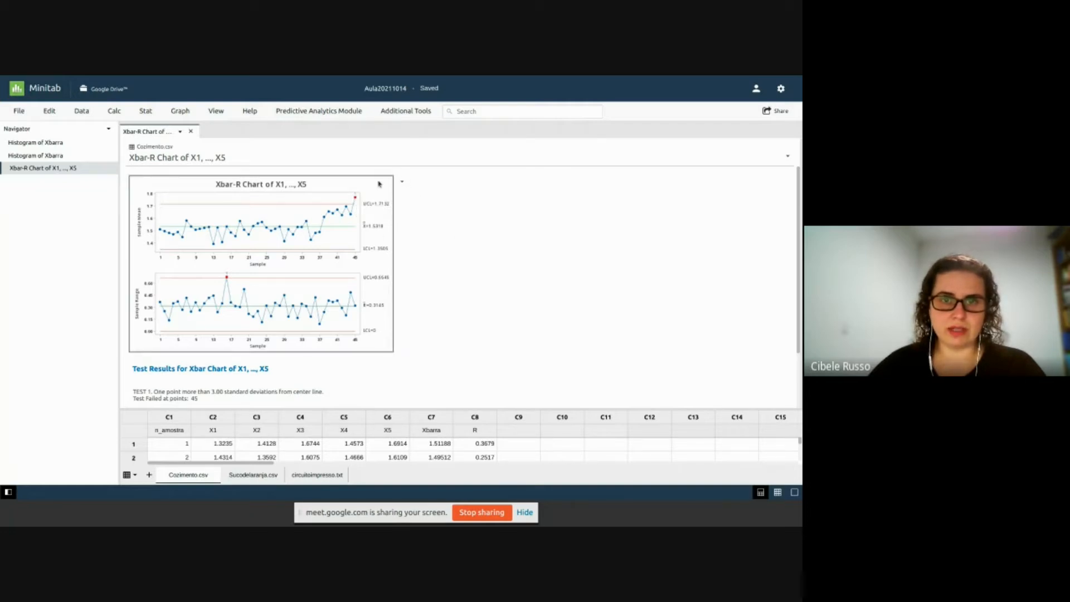
- Check the graph options available for the Xbar-R chart
click(402, 181)
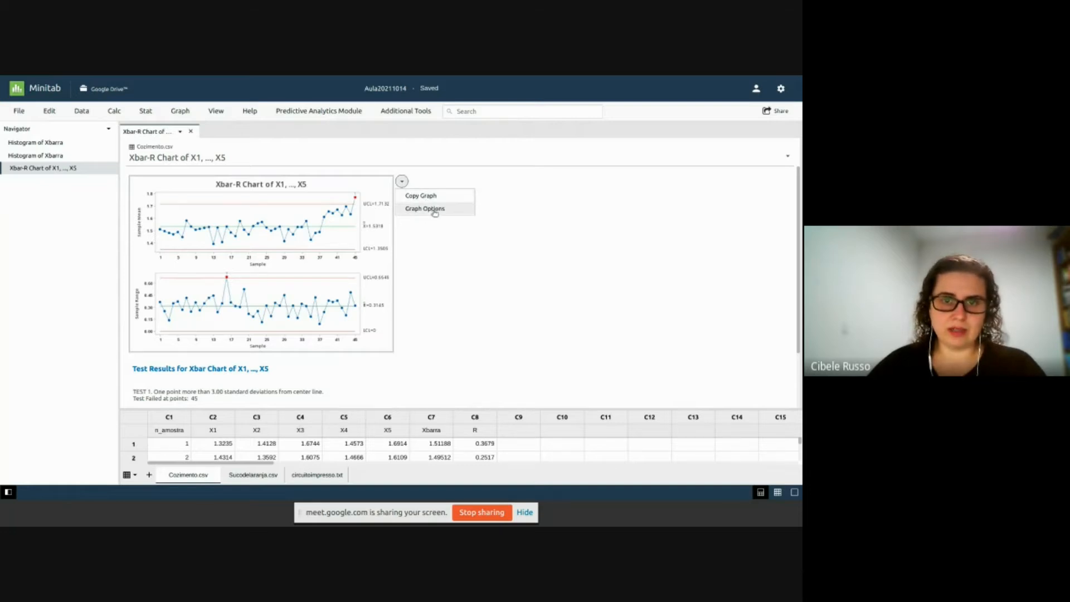
click(435, 210)
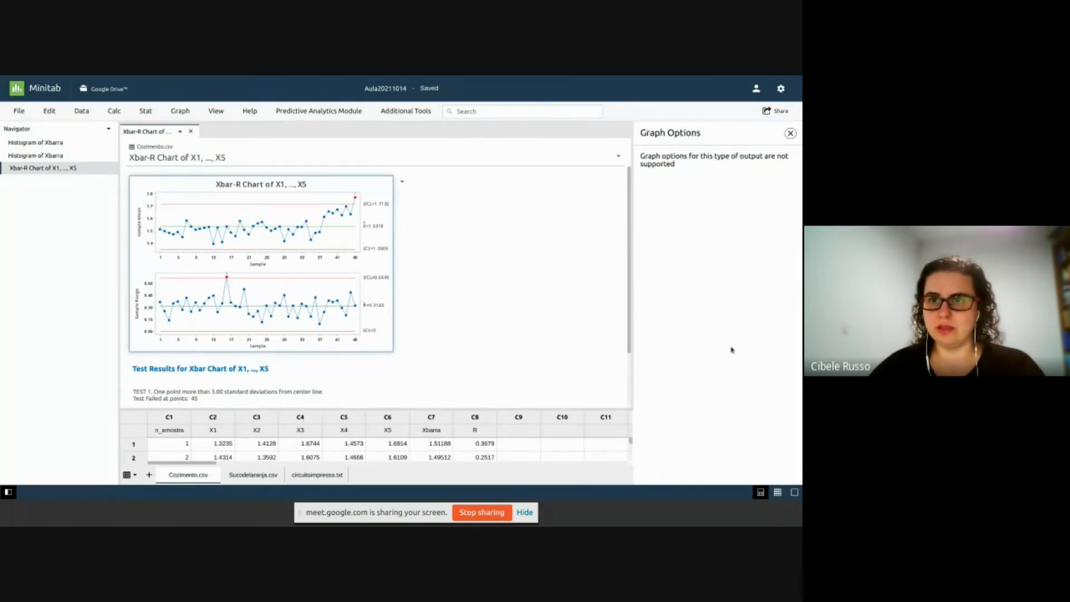
click(791, 134)
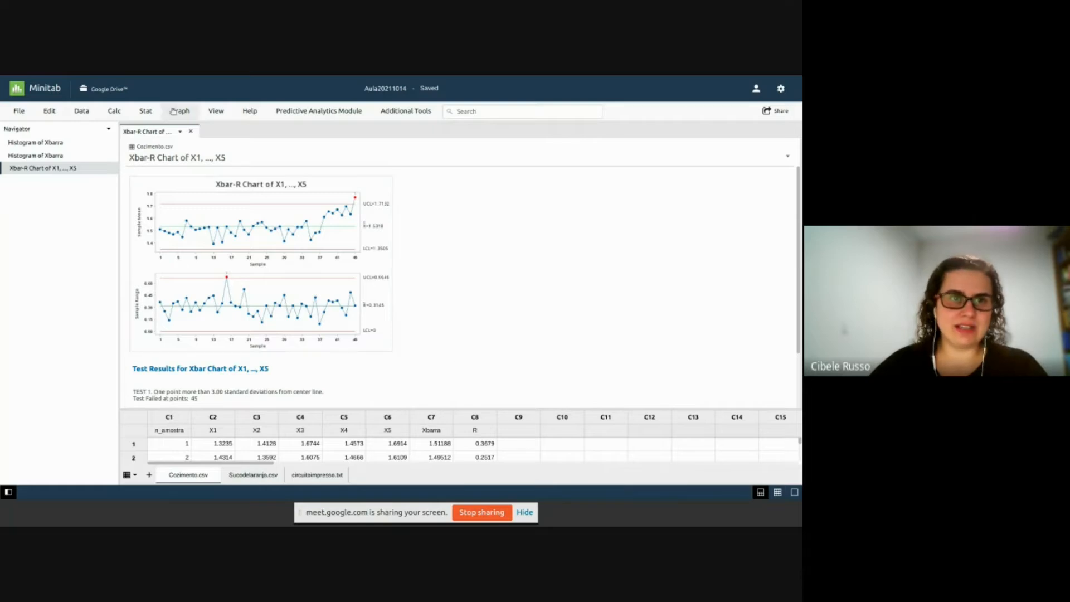
- Start an Xbar-S control chart for subgroups
click(145, 111)
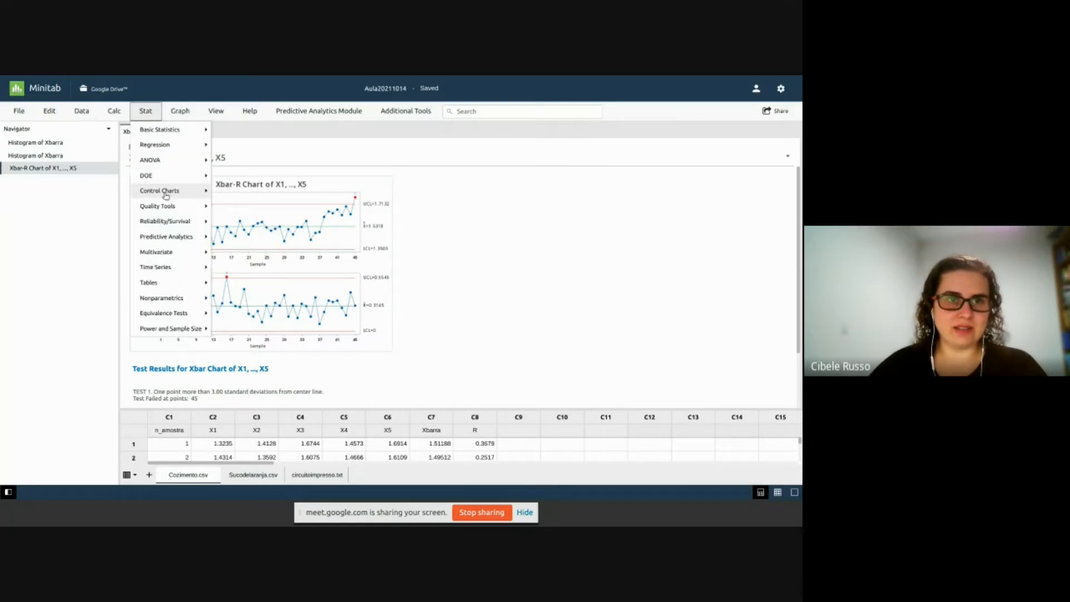
mouse_move(166, 194)
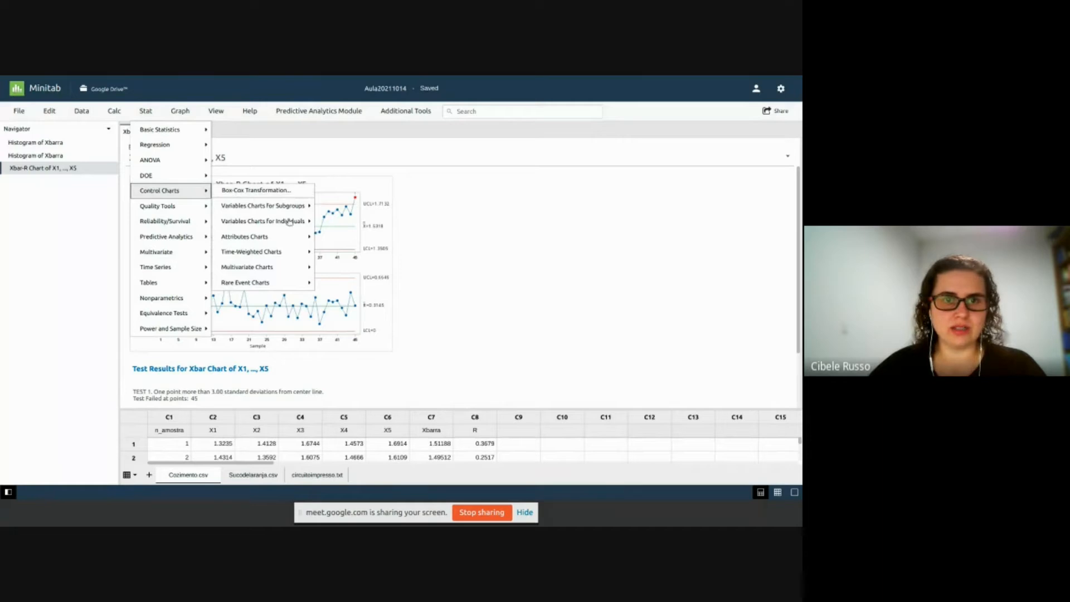
mouse_move(292, 210)
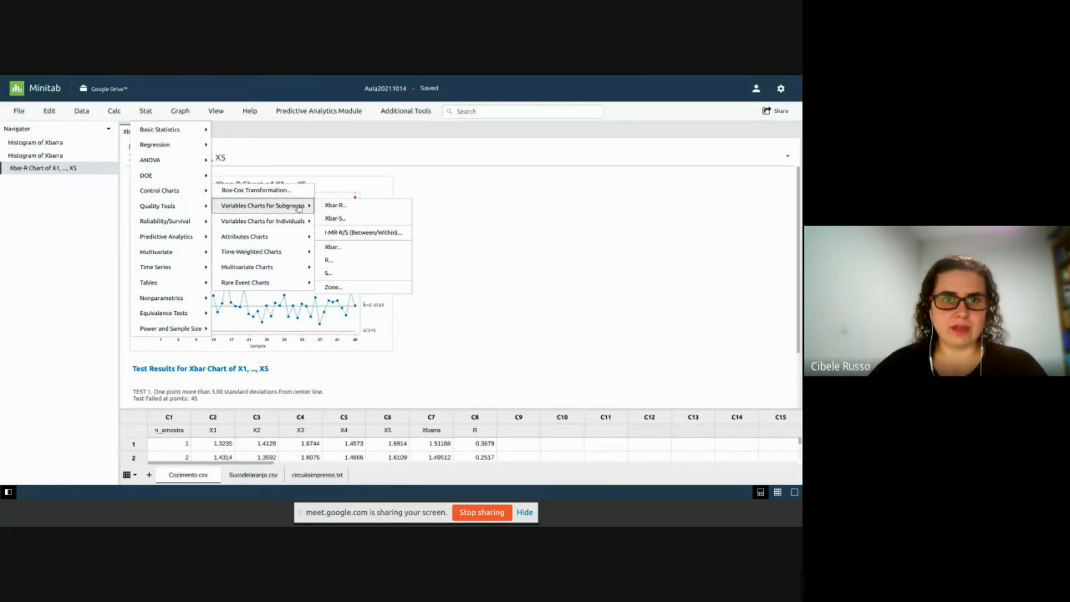
click(362, 219)
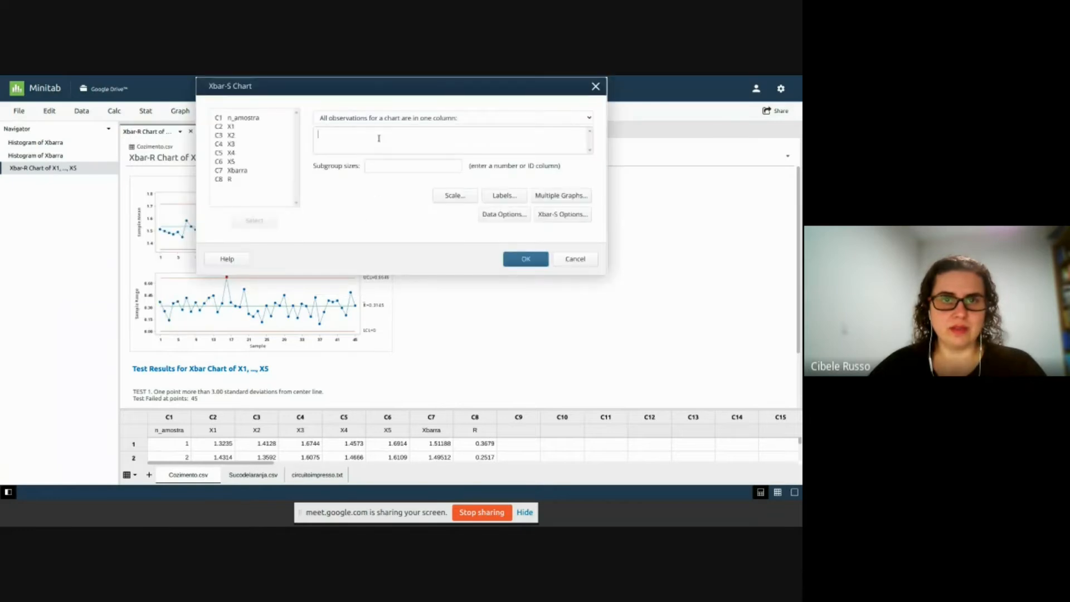
double_click(230, 127)
drag(230, 136, 231, 137)
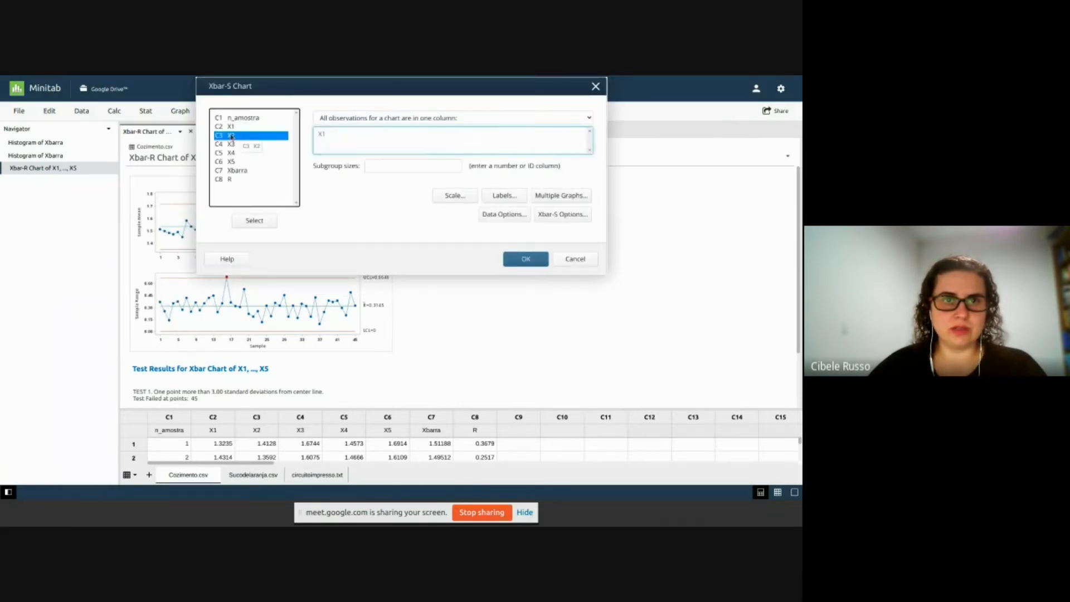
double_click(231, 135)
double_click(230, 143)
double_click(231, 153)
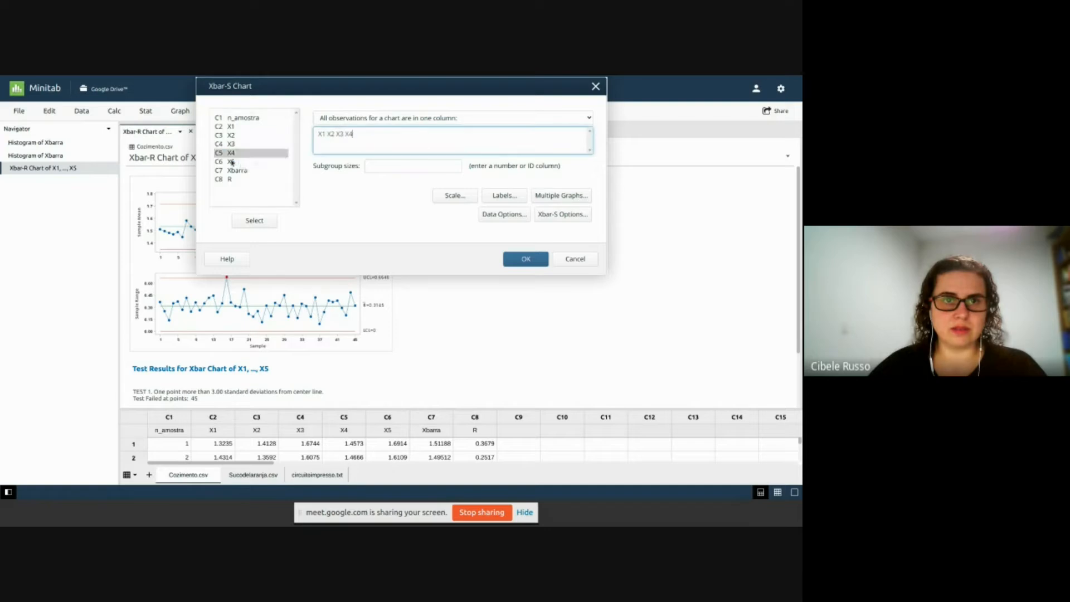
double_click(232, 162)
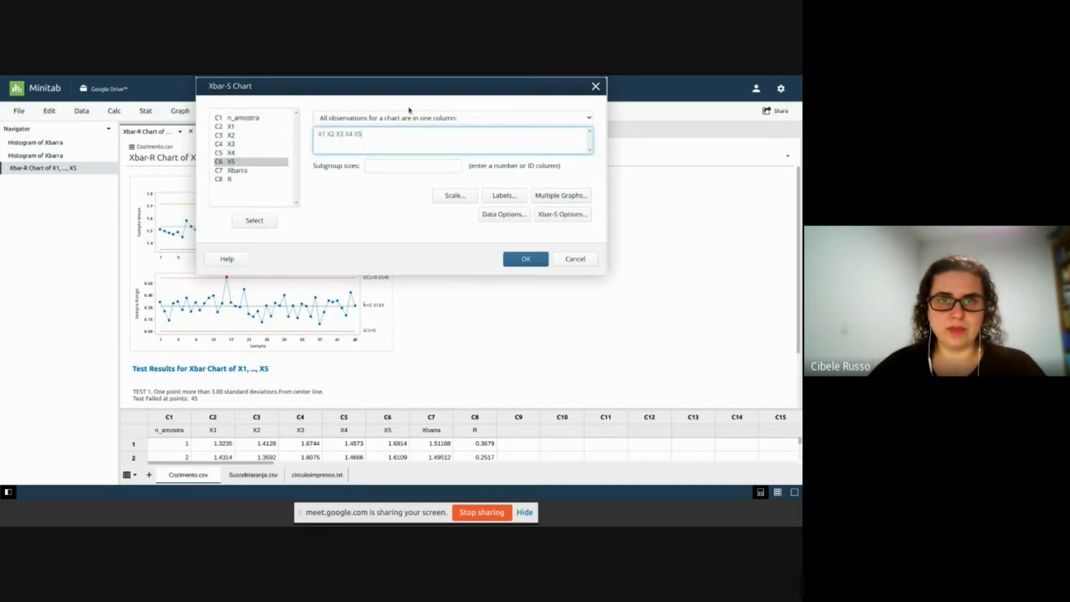
- Create the Xbar-S chart from X1, X2, X3, X4 and X5 with the layout "Observations for a subgroup are in one row of columns"
click(454, 118)
click(422, 139)
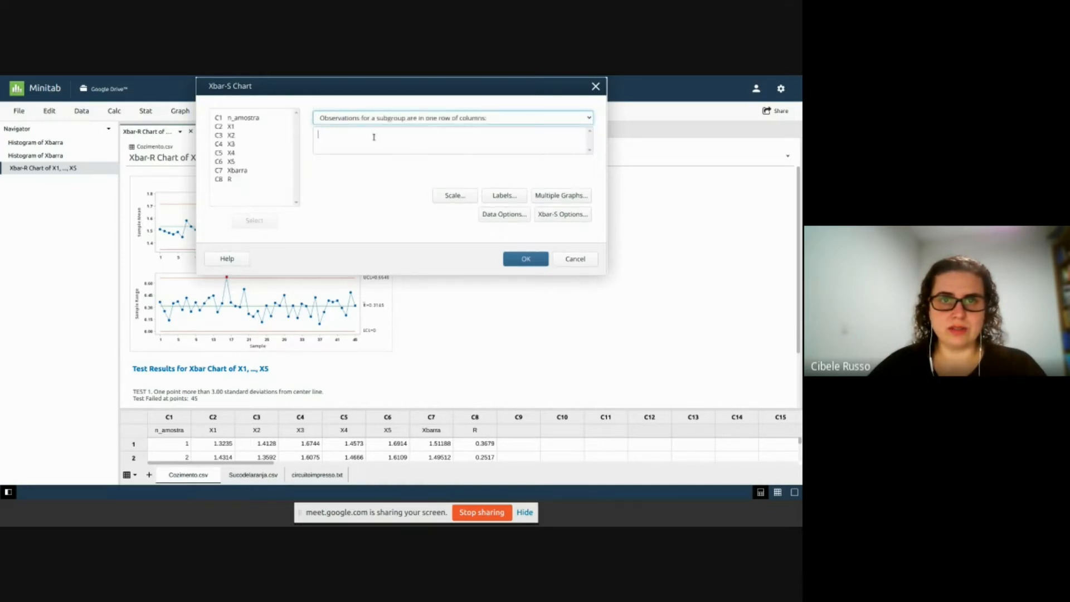
double_click(231, 127)
double_click(231, 136)
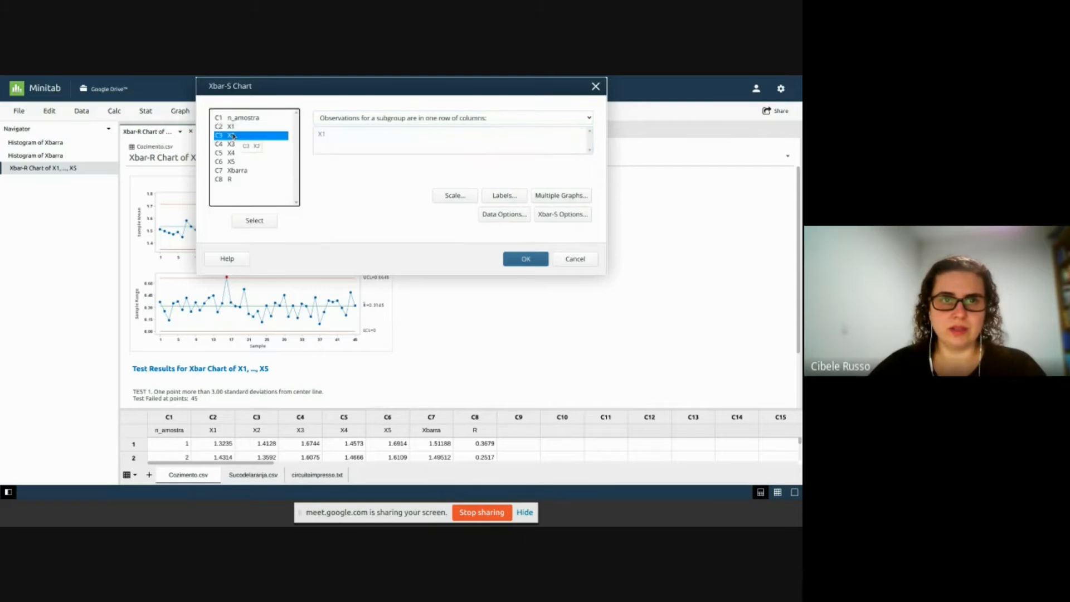
double_click(231, 143)
double_click(232, 153)
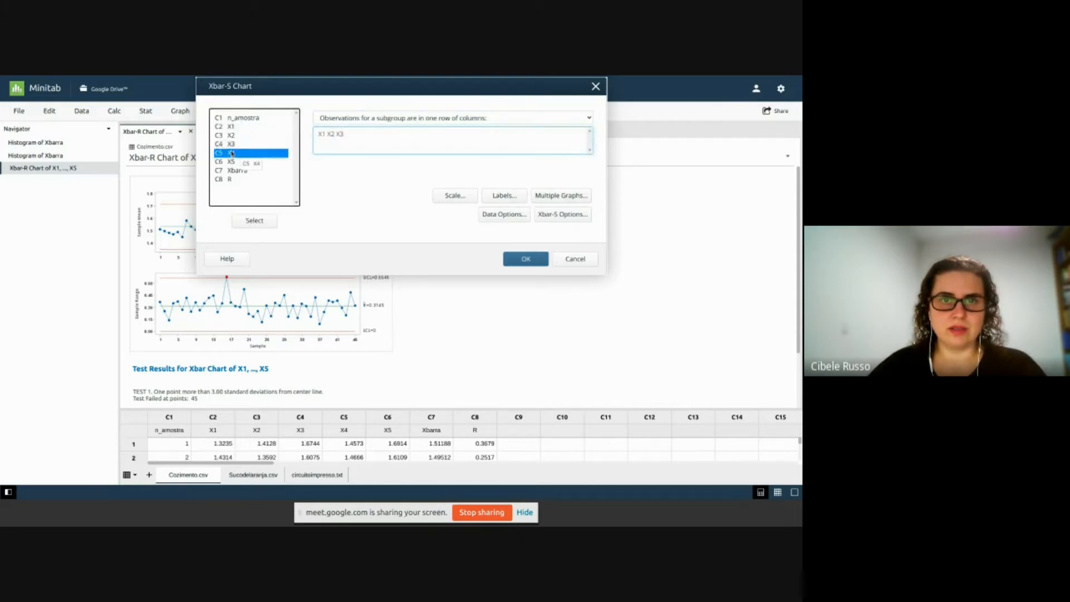
double_click(231, 162)
click(407, 142)
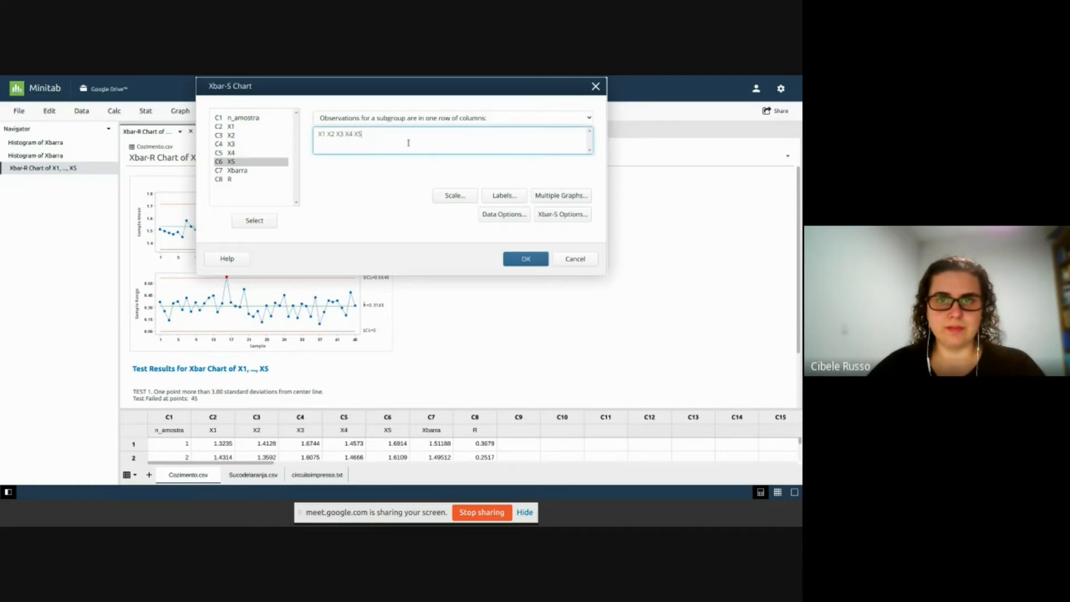
click(526, 259)
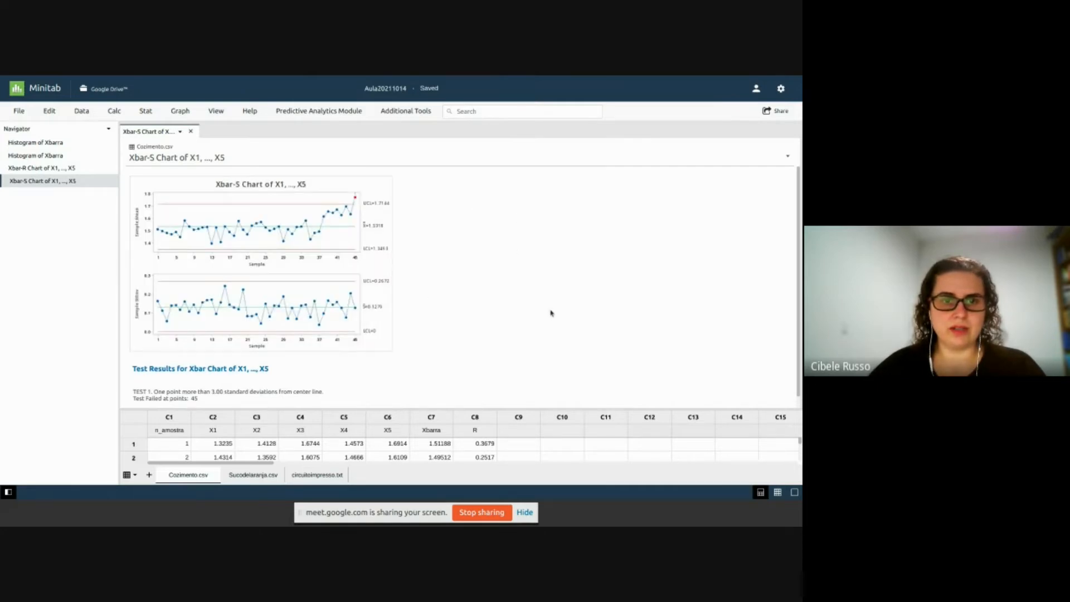
- Examine the Xbar-S chart and its test results, and enlarge the worksheet area to view the sample data
scroll(551, 295, down, 1)
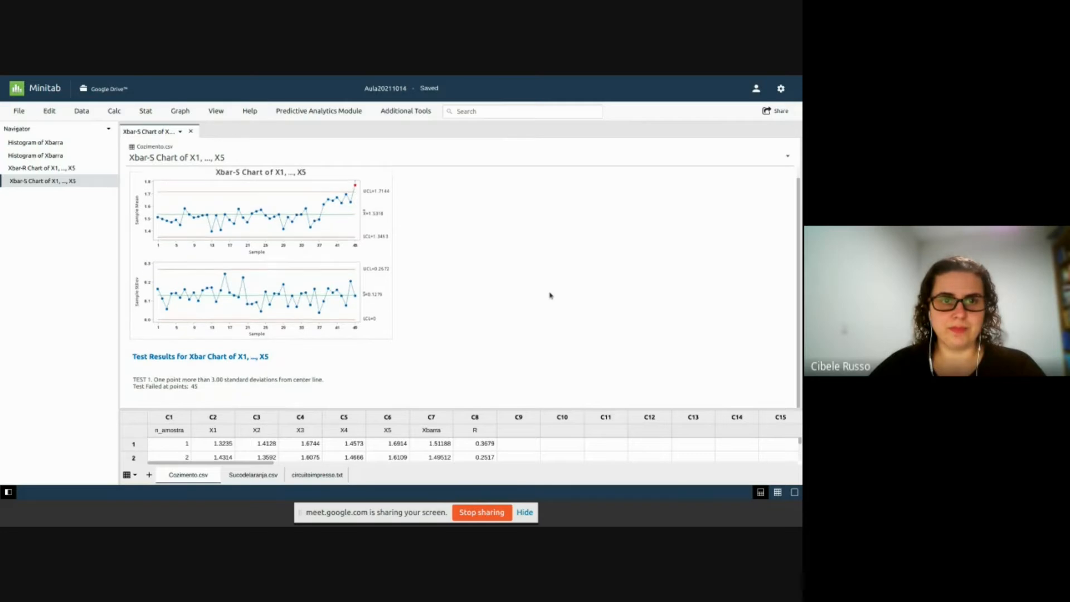
scroll(551, 295, up, 1)
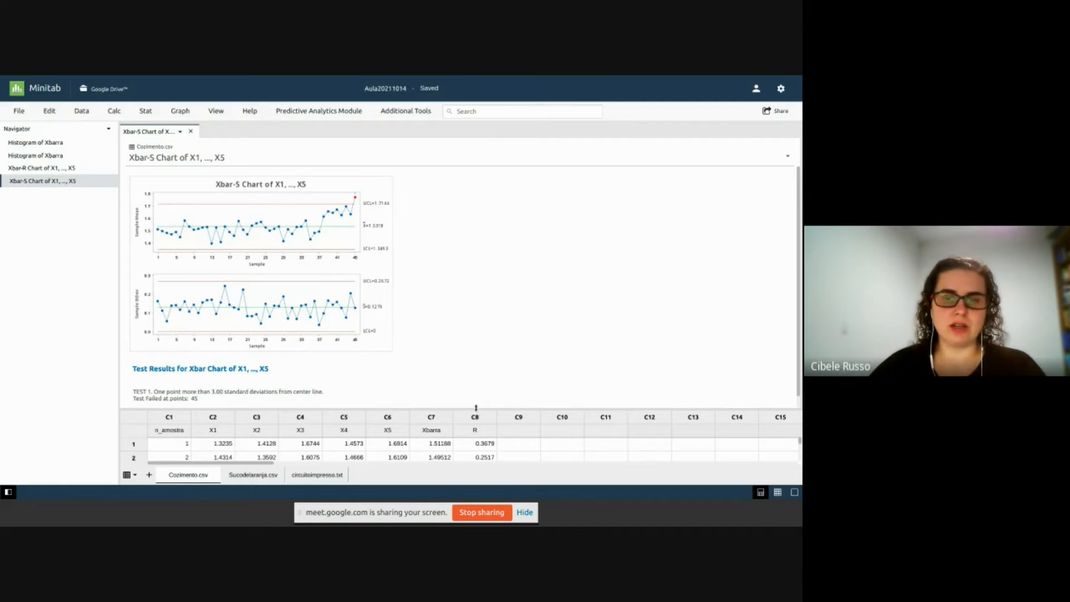
drag(476, 410, 475, 280)
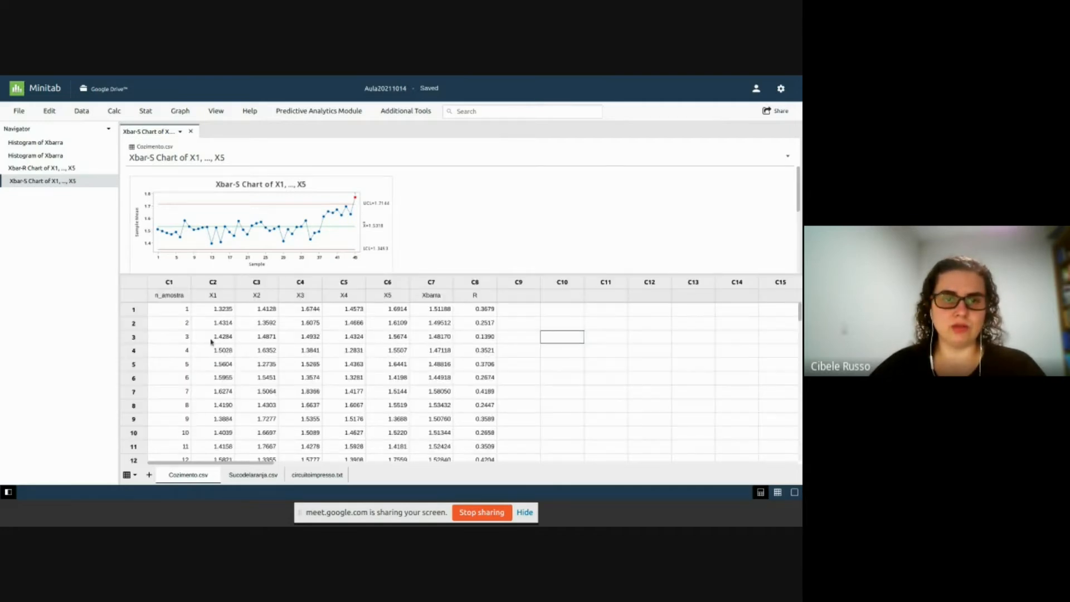
click(151, 112)
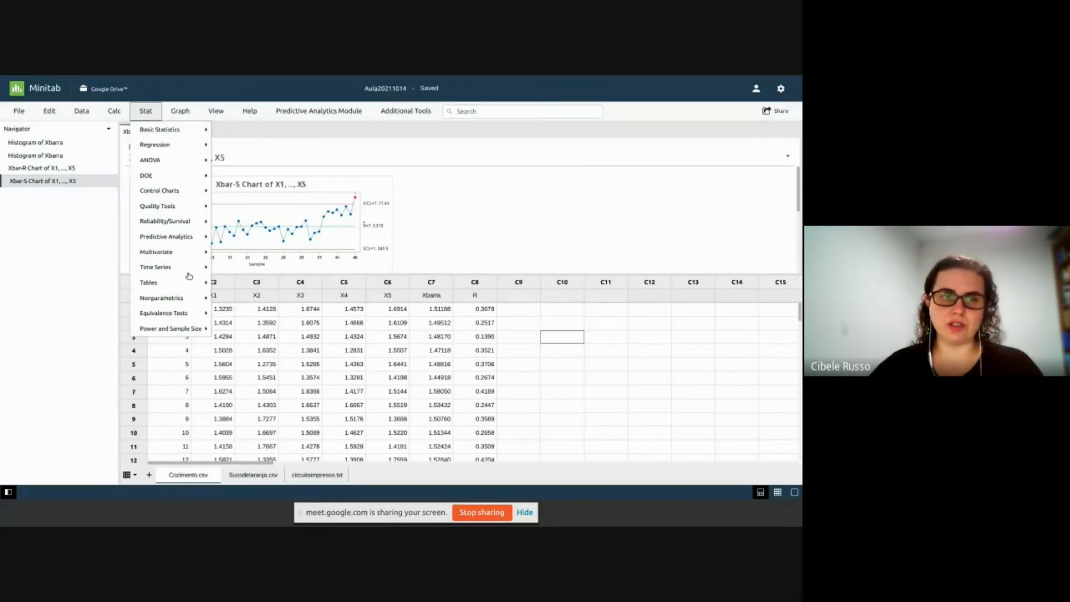
click(186, 112)
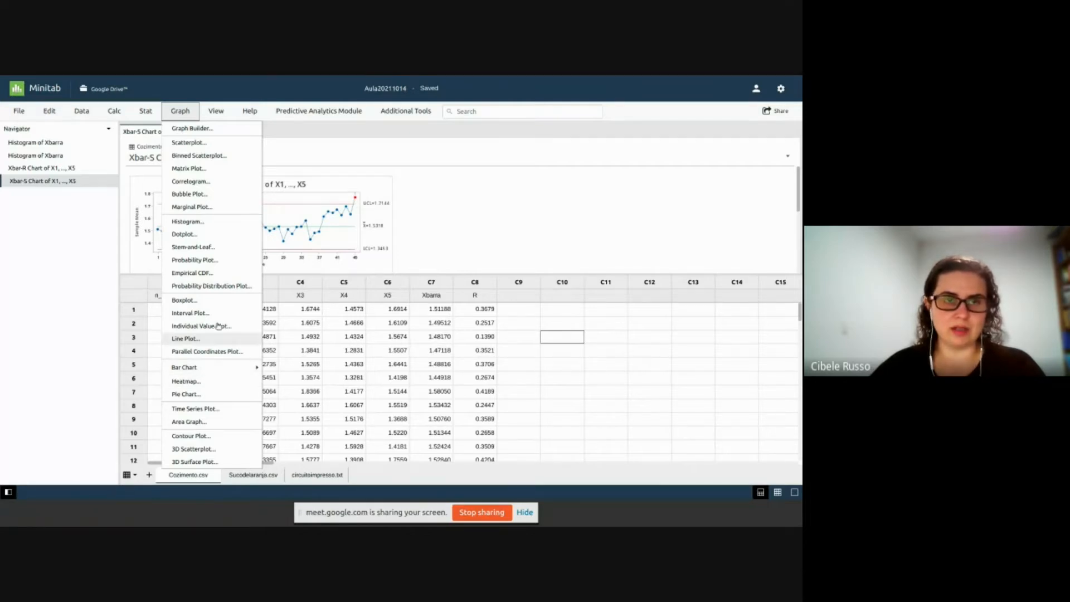
click(443, 202)
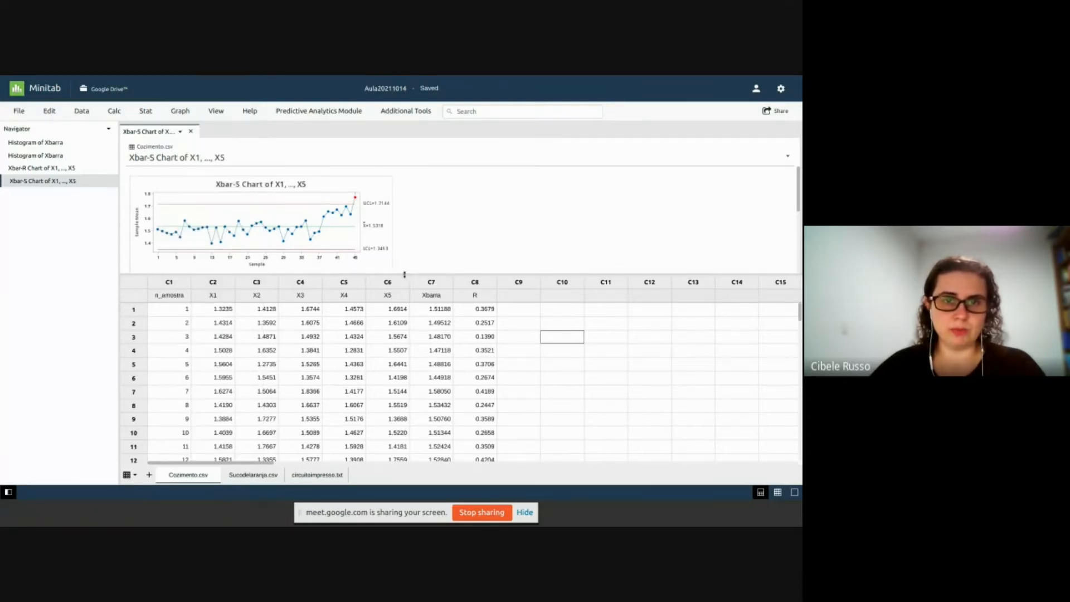
- Enlarge the output area to show both the mean and standard deviation charts of the Xbar-S output
drag(400, 374, 401, 377)
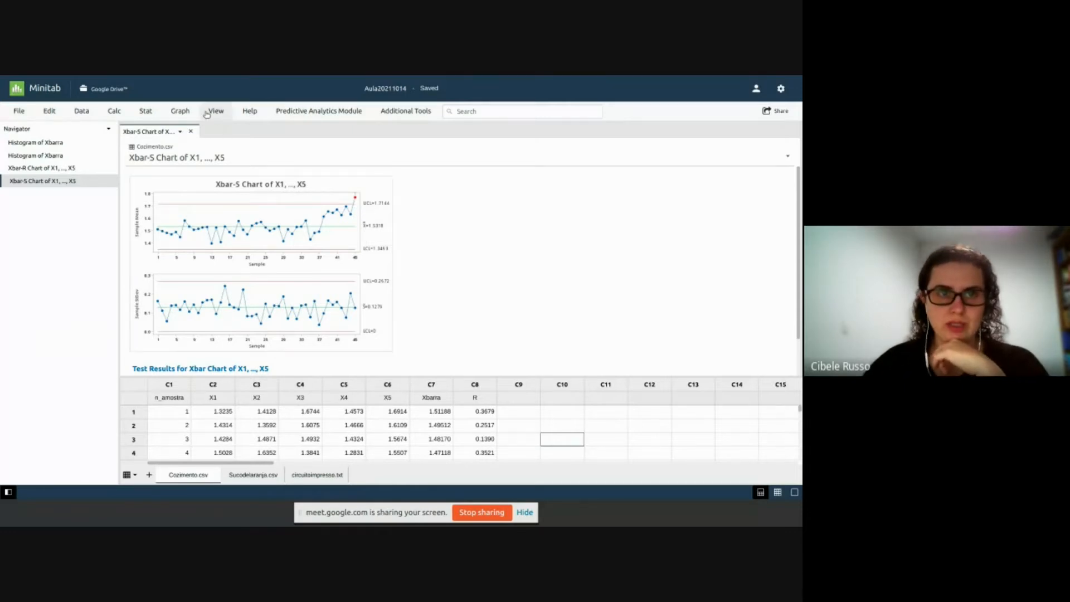
- Start another Xbar-R control chart for subgroups with X1 to X5 and open its chart options
click(180, 111)
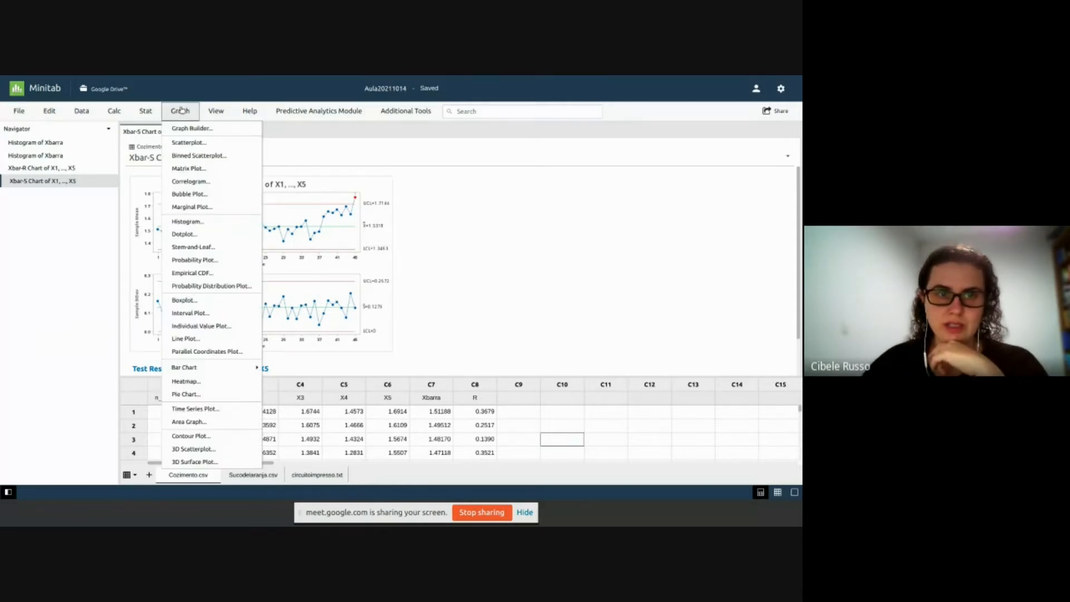
click(146, 111)
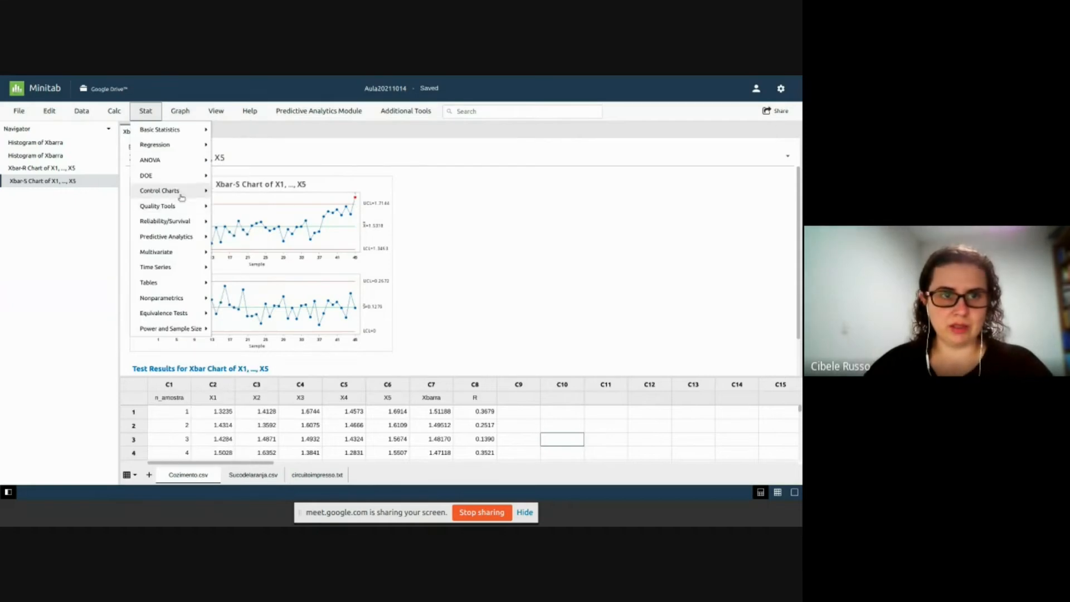
click(177, 192)
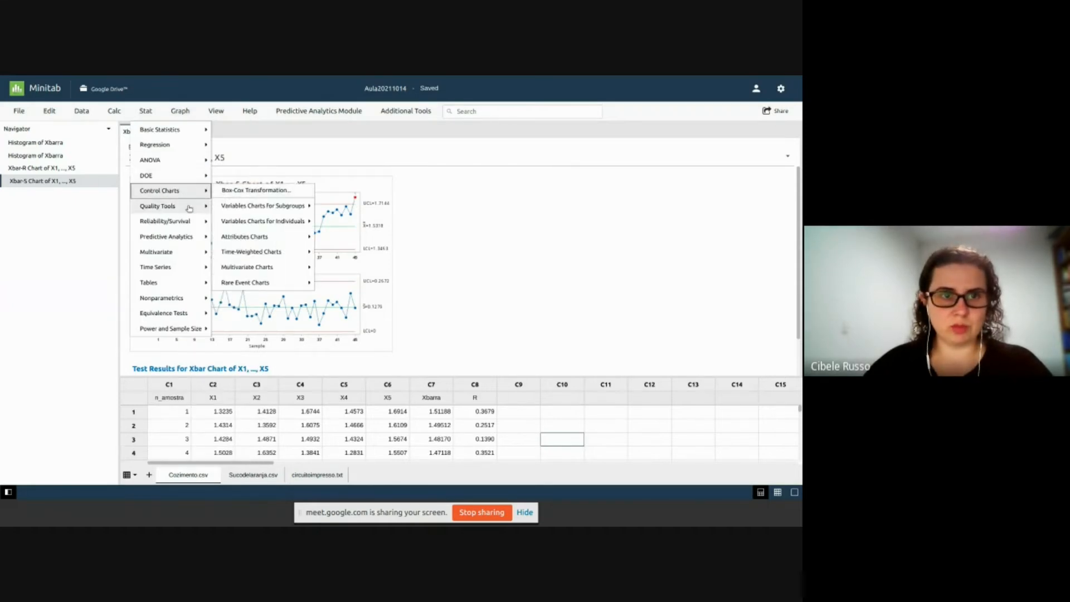
click(262, 205)
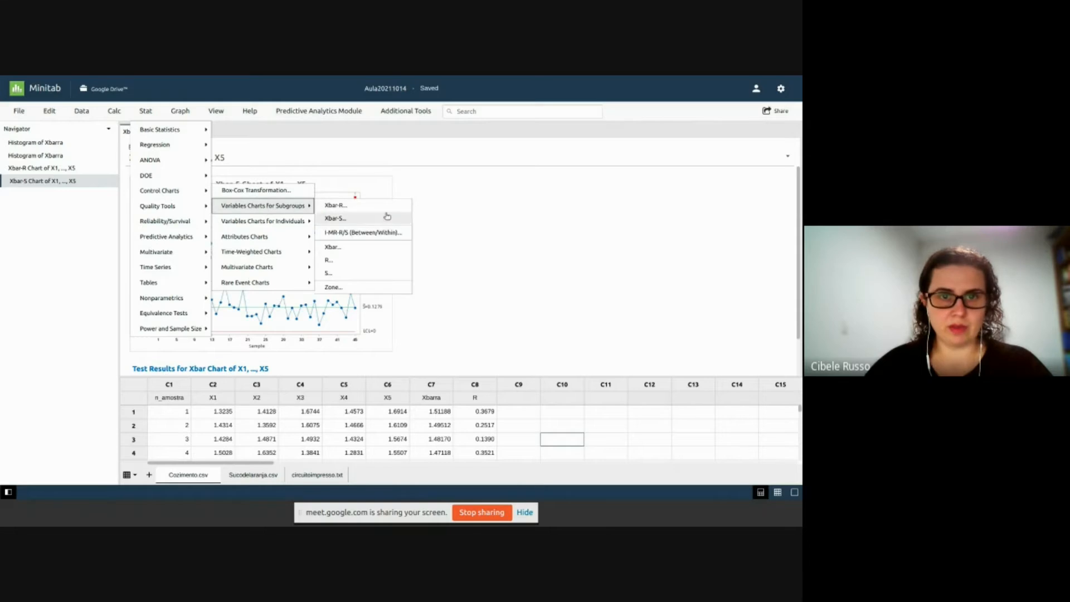
click(371, 206)
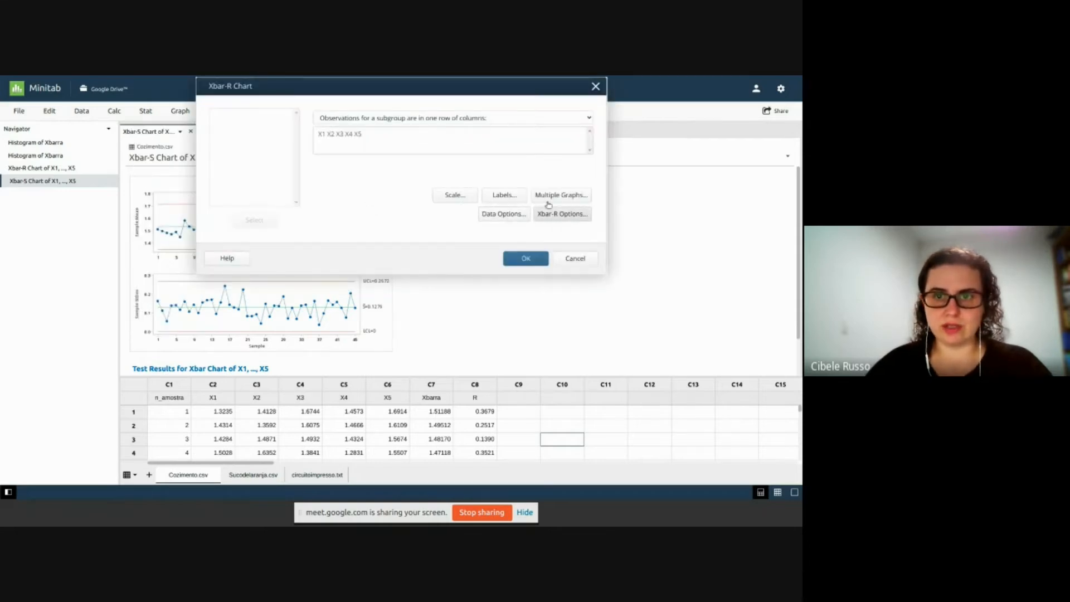
click(578, 217)
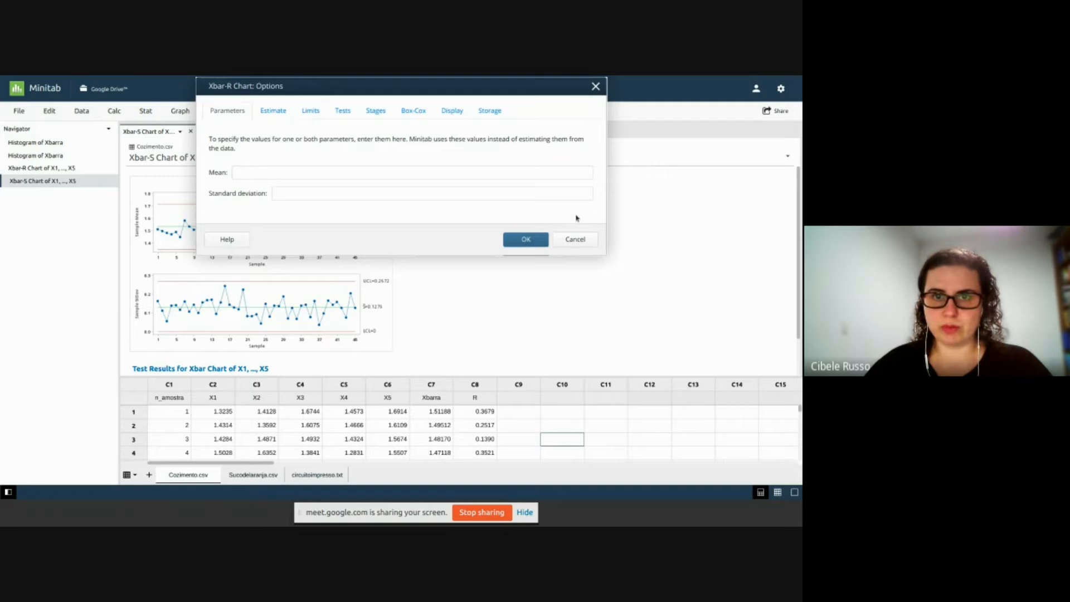
- Display additional sigma limits at 2 standard deviations and create the Xbar-R chart of X1 to X5
click(305, 110)
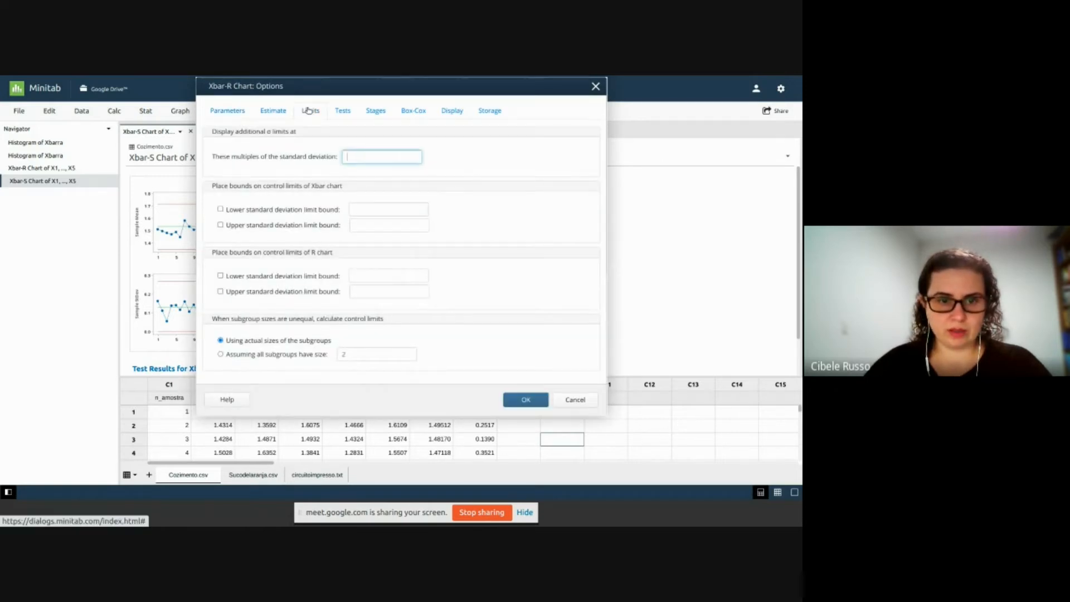
click(343, 111)
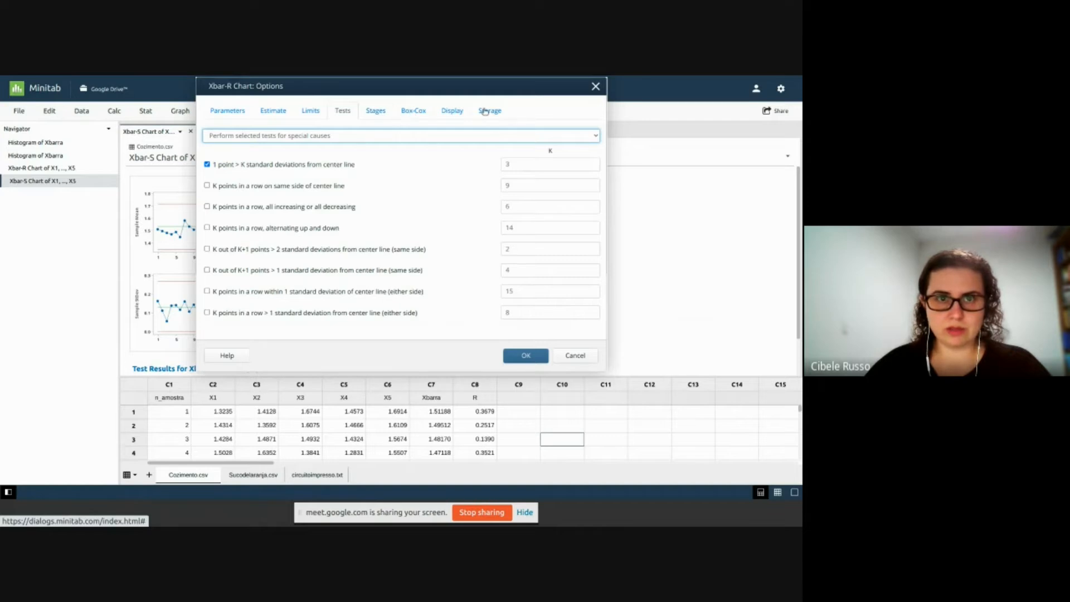
click(274, 111)
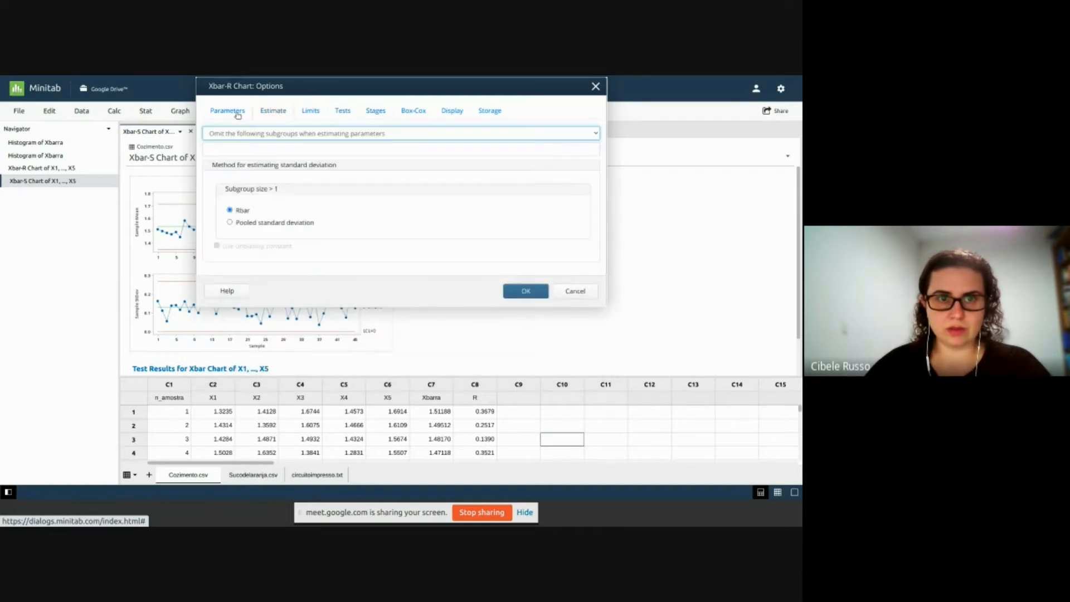
click(312, 111)
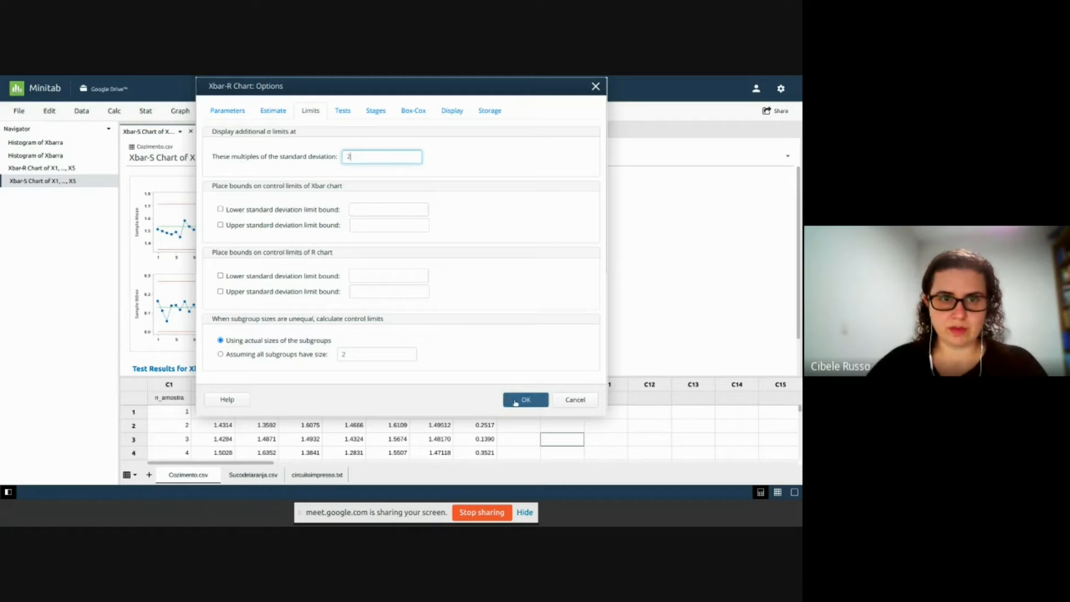
click(515, 401)
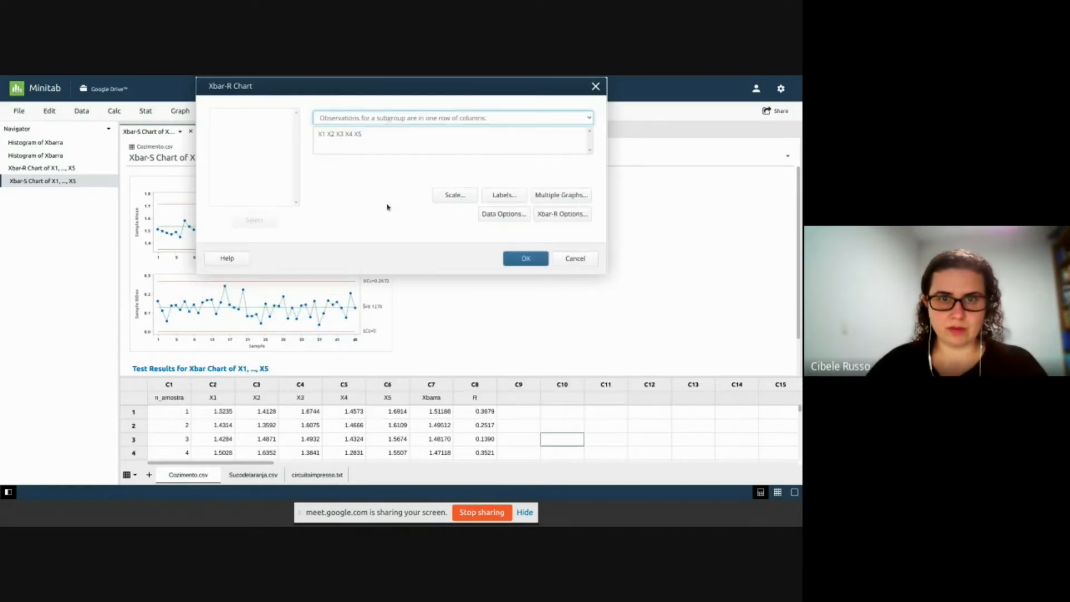
click(530, 259)
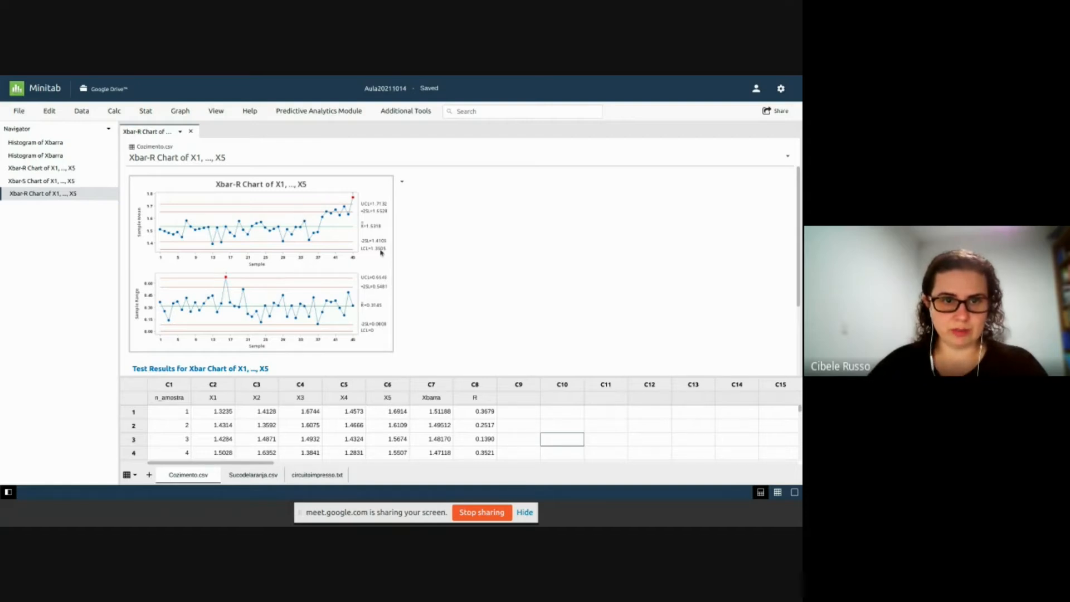
- Examine the range chart and the Xbar and R test results, adjusting the split between output and worksheet
scroll(465, 253, down, 2)
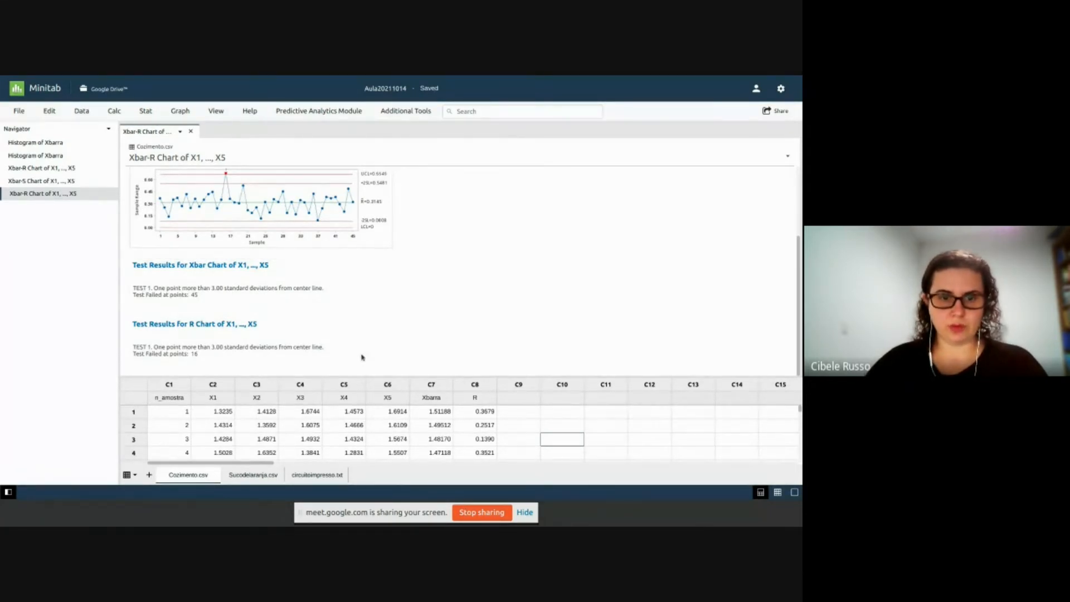
drag(354, 377, 355, 309)
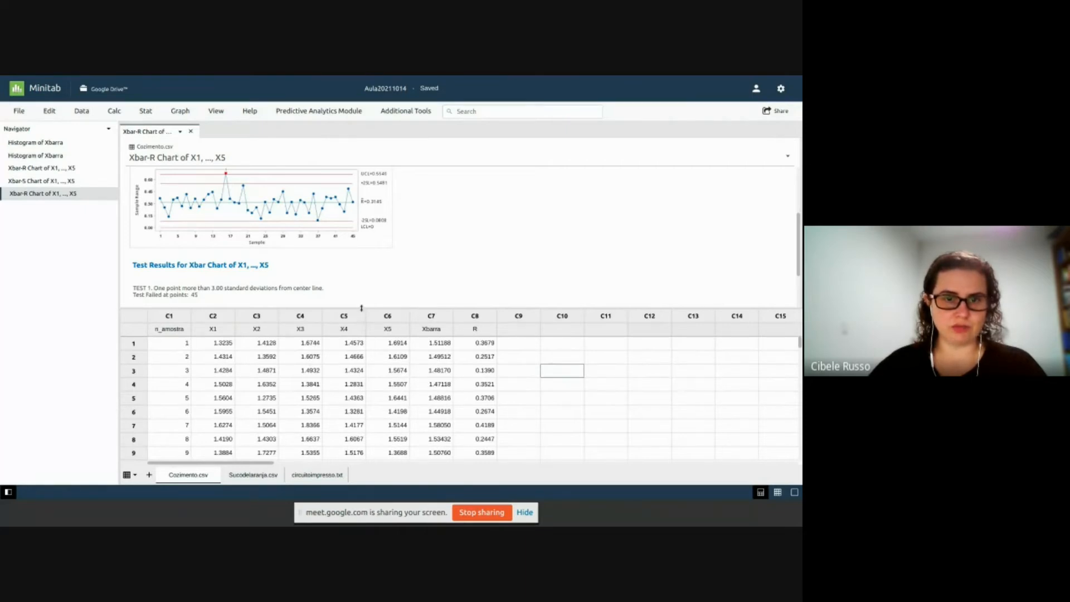
drag(363, 309, 365, 357)
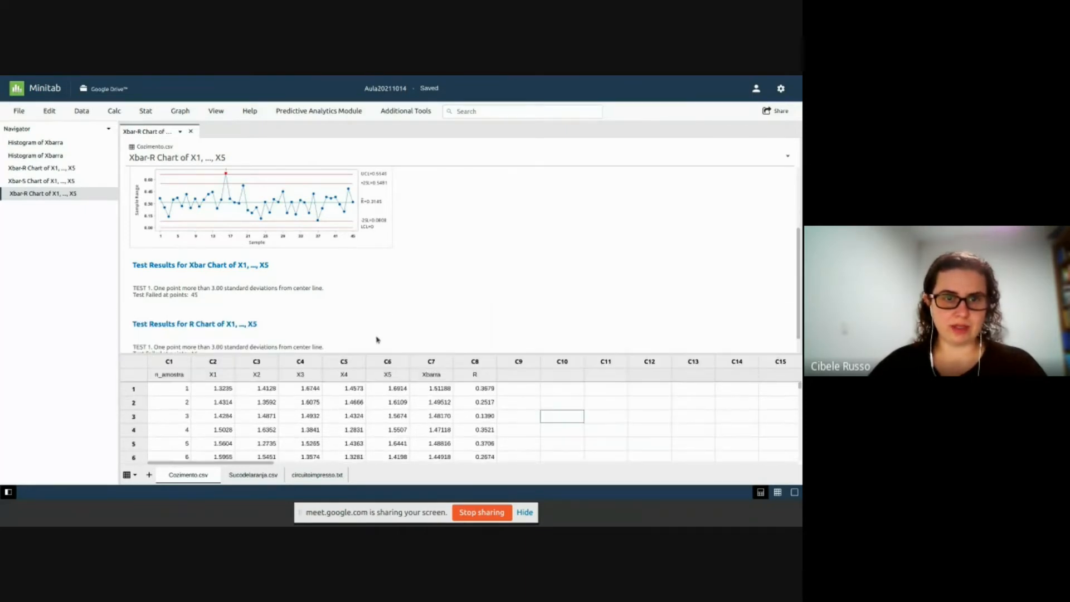
- Switch to the Sucodelaranja.csv worksheet, enlarge its area, and delete columns C4 (Fração_nãoconforme) and C5
click(250, 475)
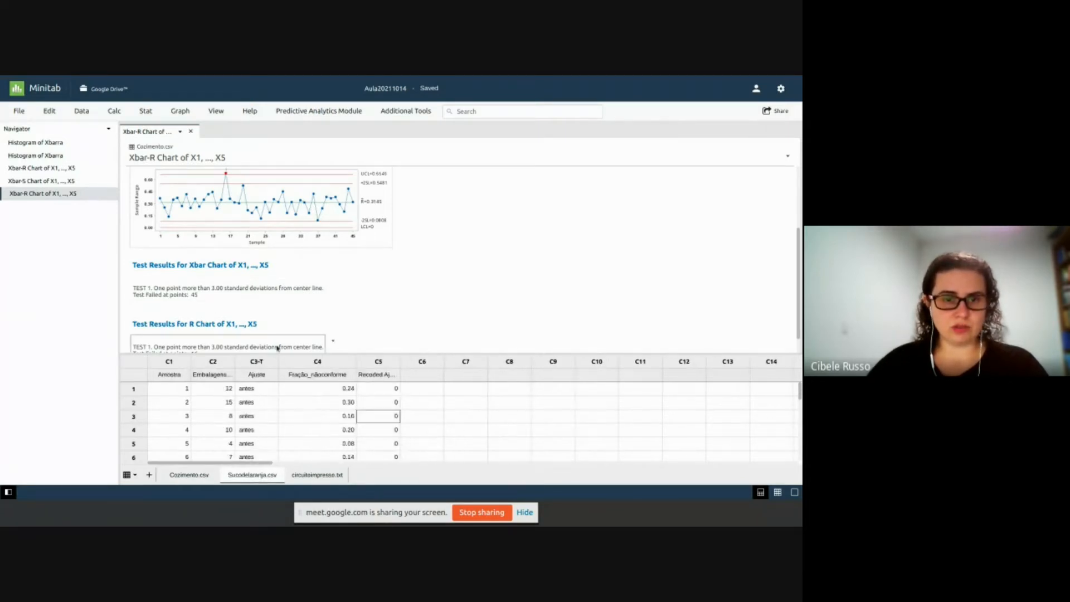
drag(274, 354, 299, 268)
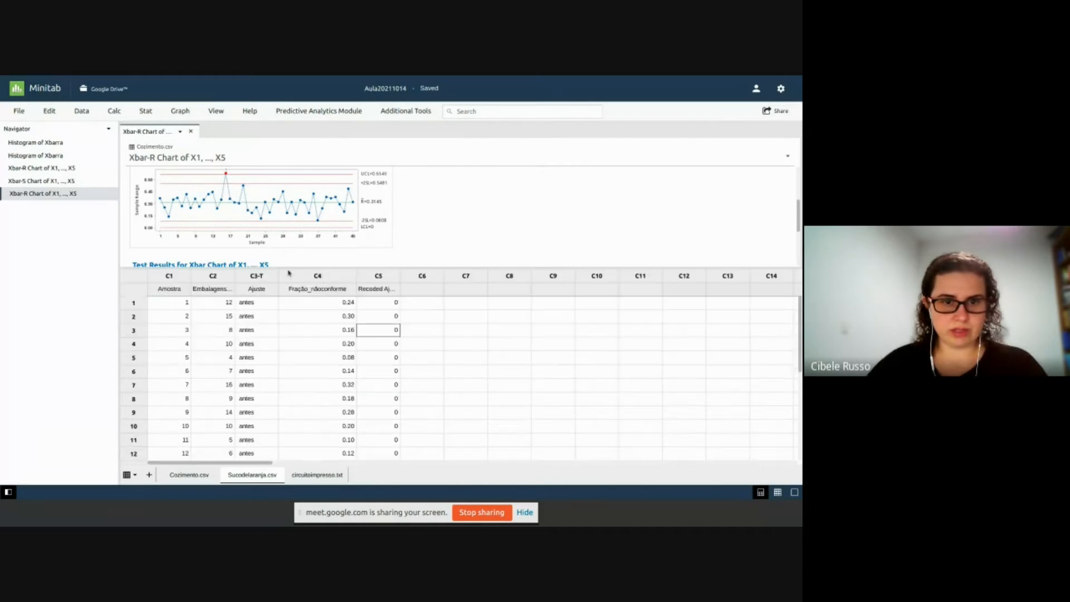
click(315, 332)
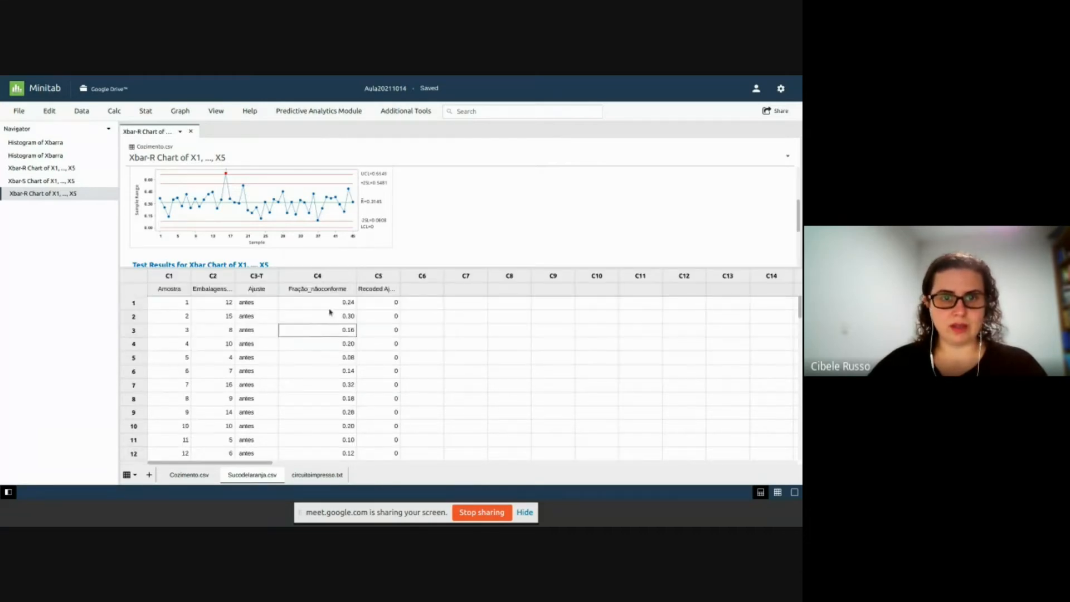
drag(332, 279, 377, 282)
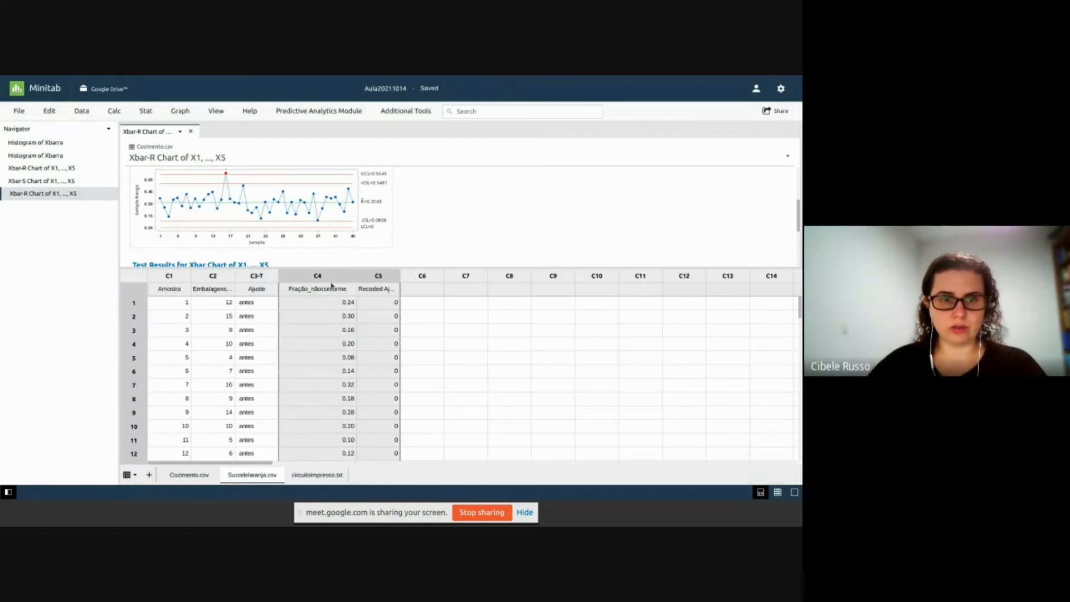
right_click(326, 282)
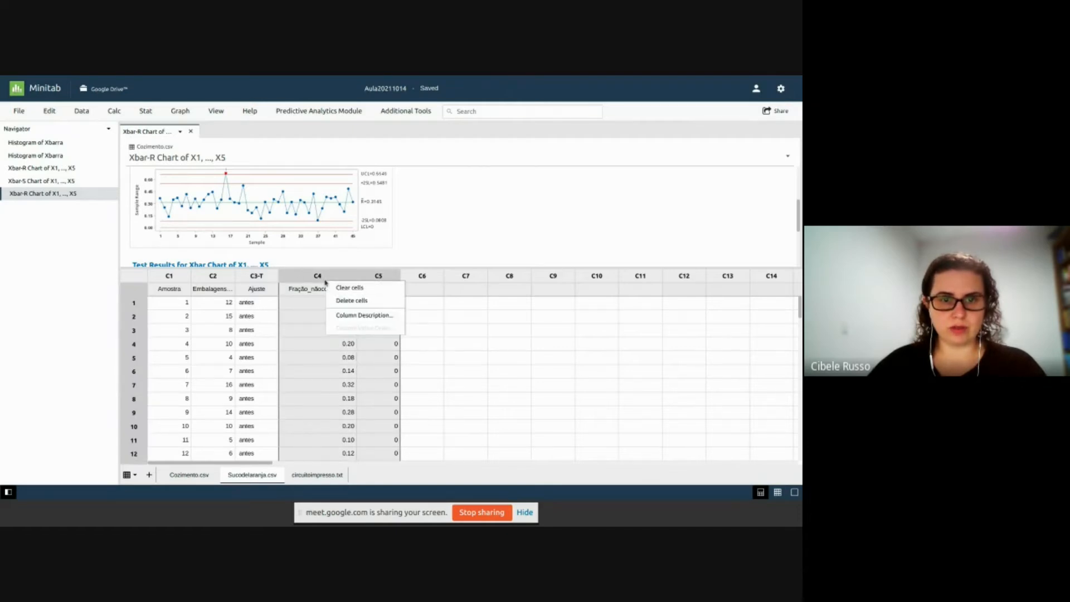
click(347, 302)
click(432, 345)
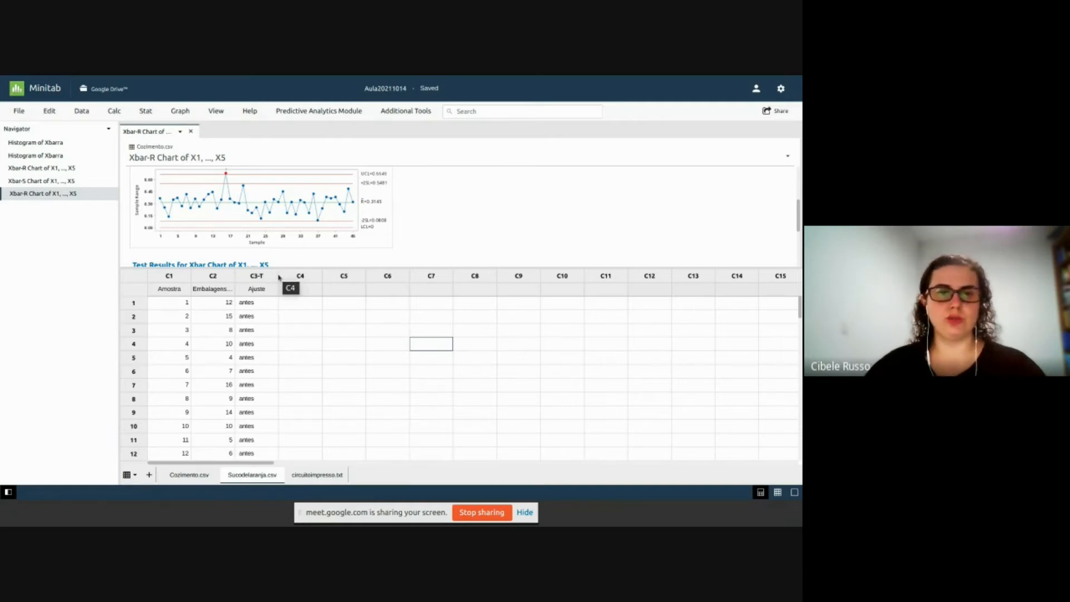
- Widen column C2 to show the full name Embalagens_naoconformes and review the counts of the first three samples
drag(234, 274, 309, 276)
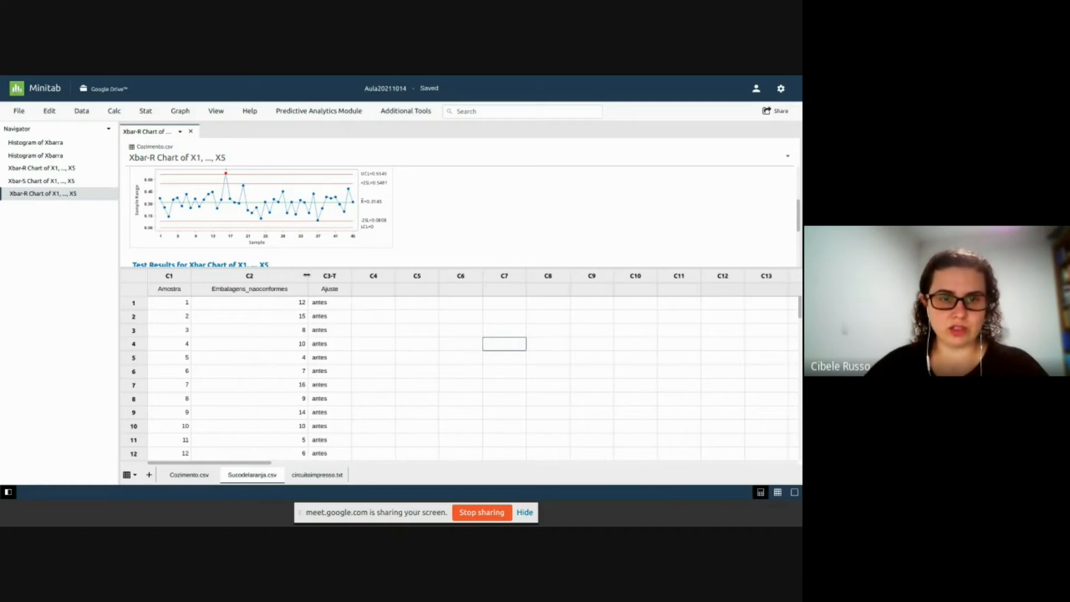
click(277, 305)
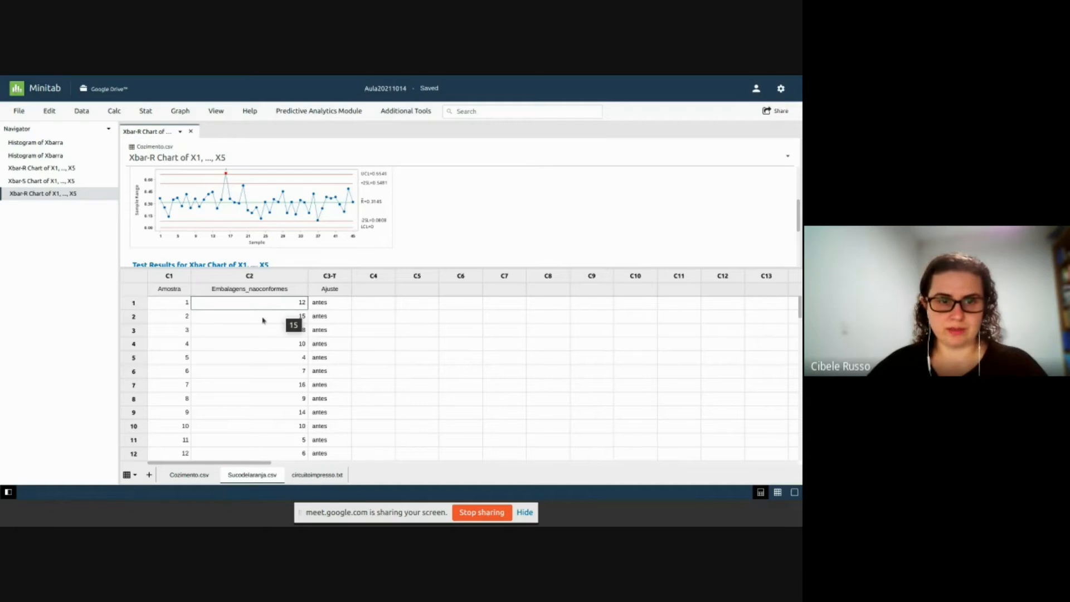
click(180, 305)
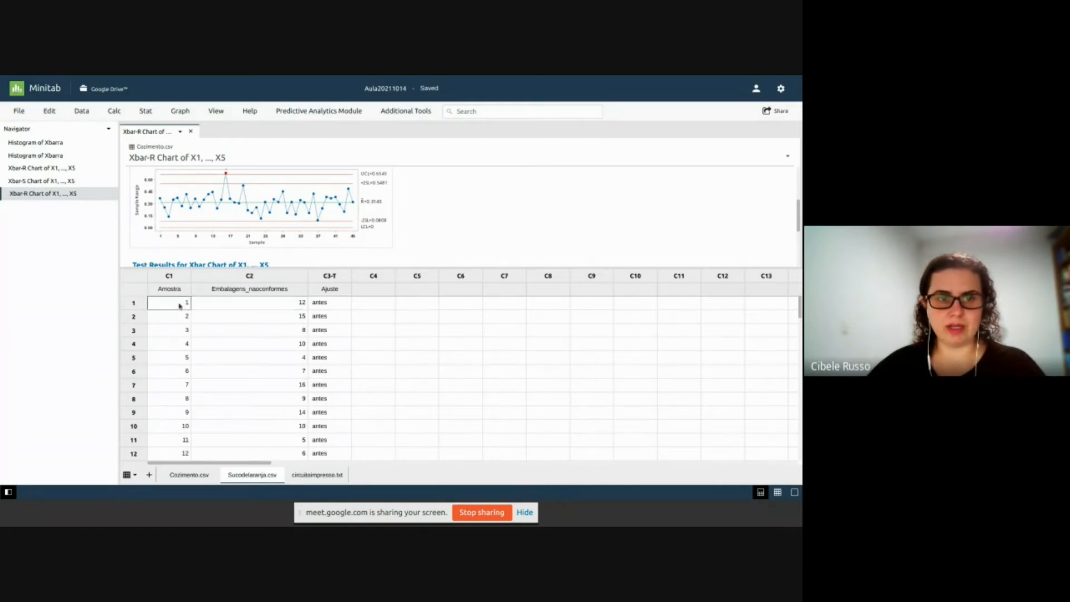
click(215, 307)
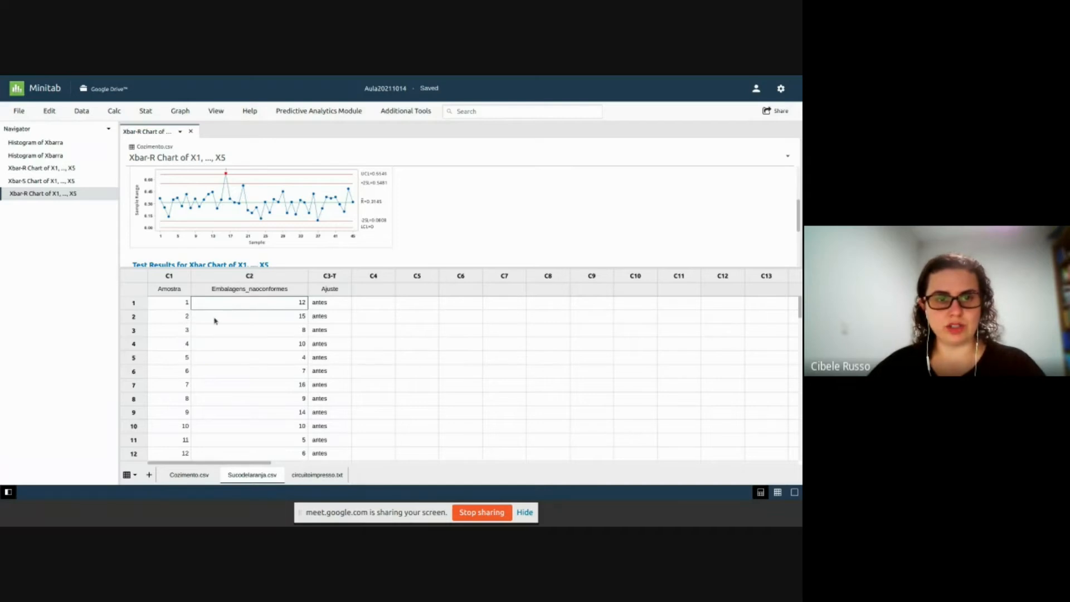
click(215, 320)
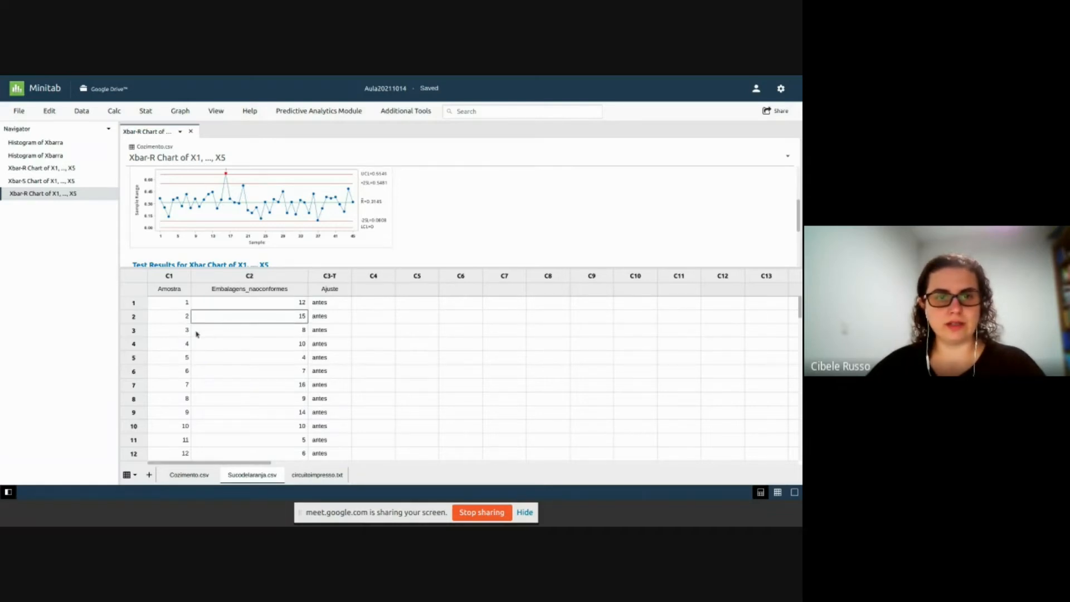
click(229, 333)
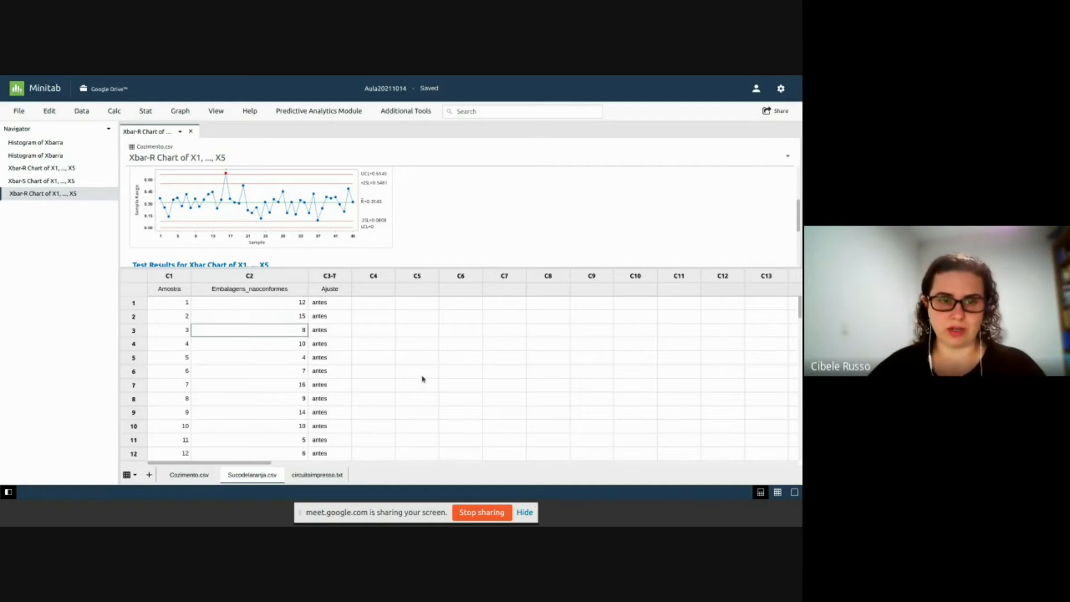
- Examine the Ajuste column through the samples to locate where it changes from antes to depois
click(342, 291)
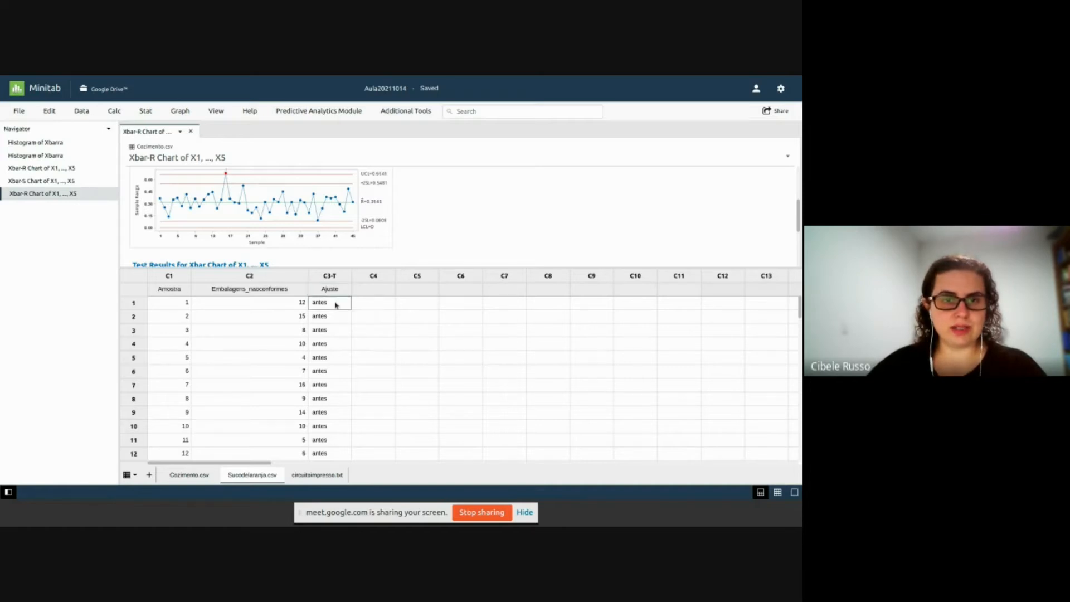
scroll(348, 346, down, 3)
scroll(346, 353, down, 7)
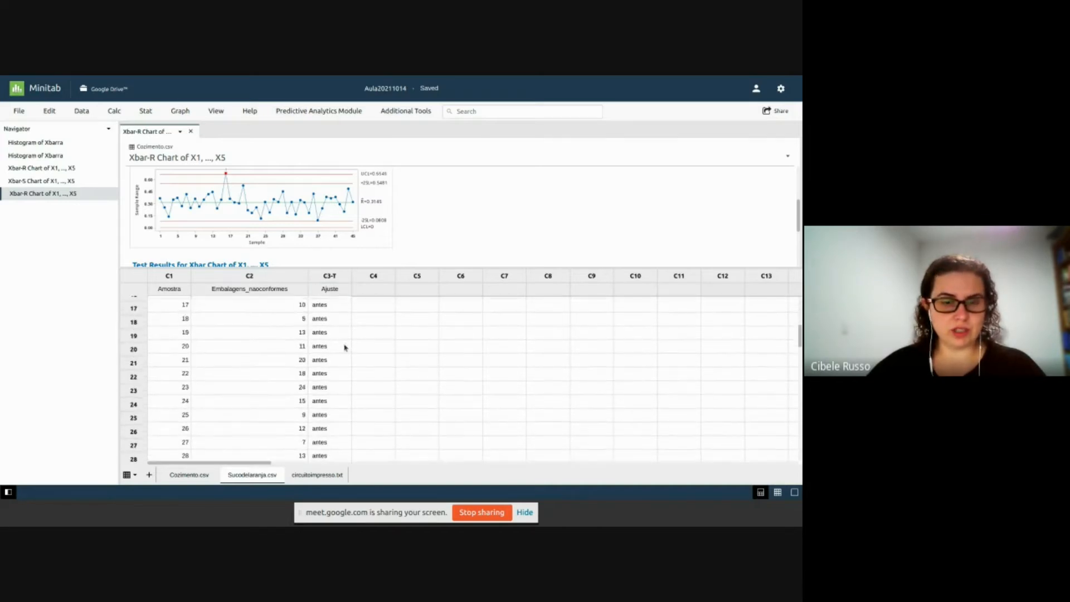
click(338, 372)
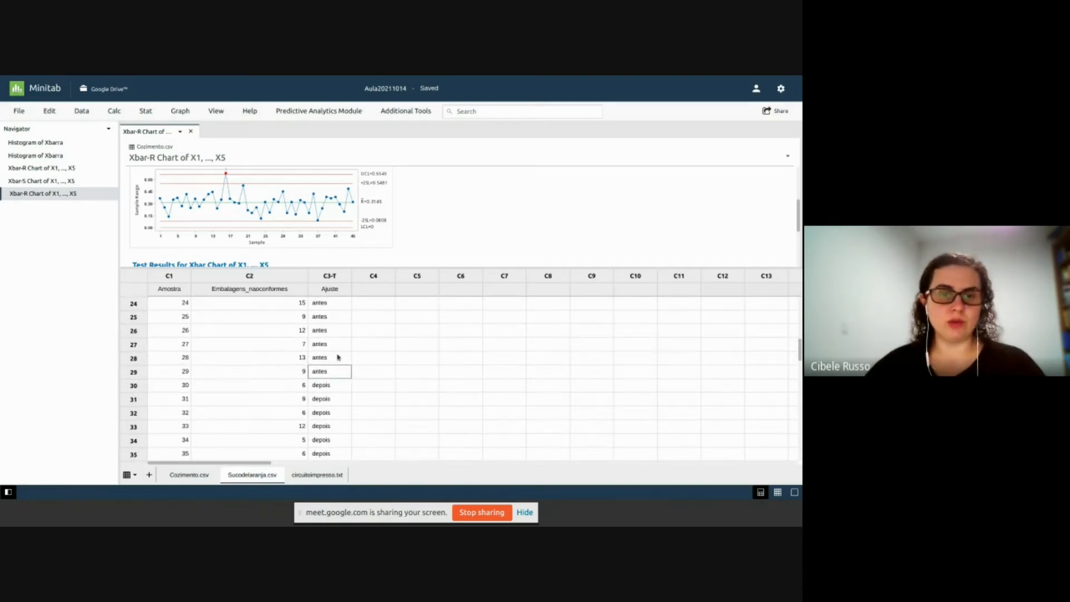
click(339, 385)
click(339, 371)
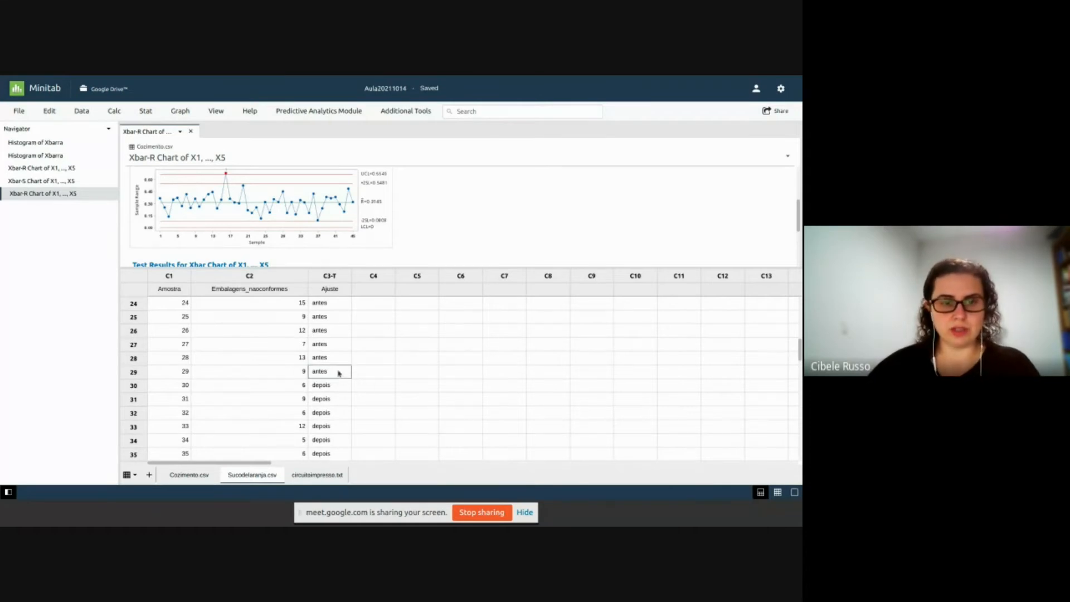
scroll(333, 353, up, 8)
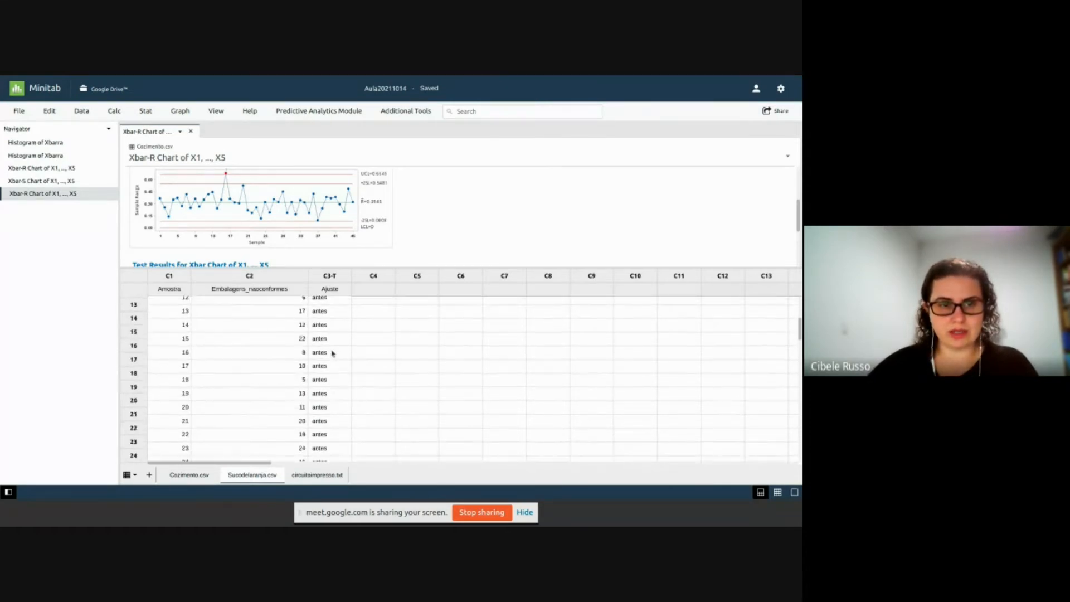
scroll(333, 353, down, 10)
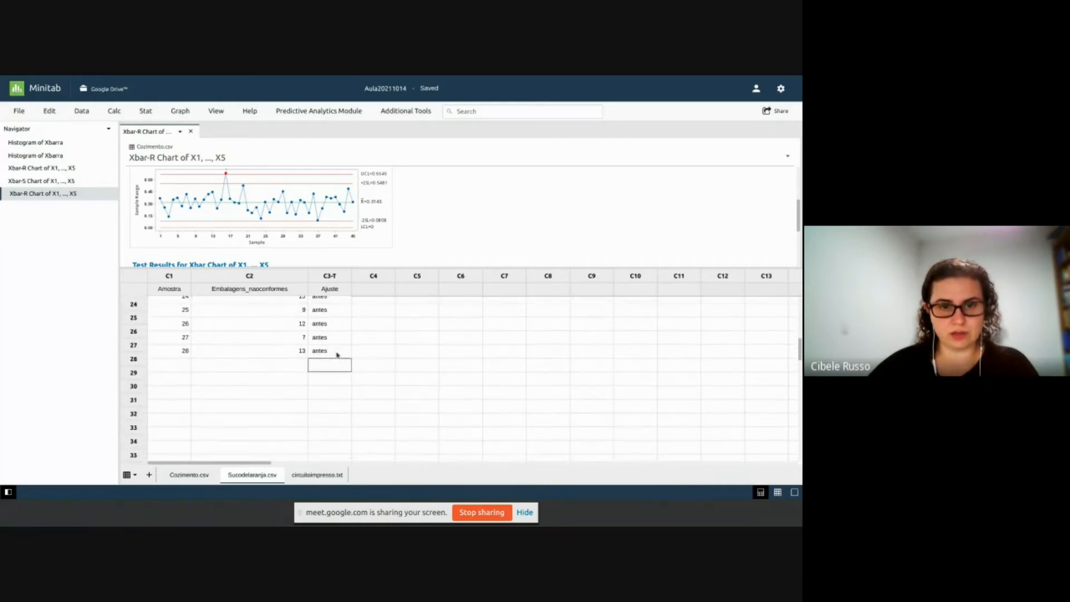
scroll(368, 363, up, 5)
scroll(385, 365, up, 5)
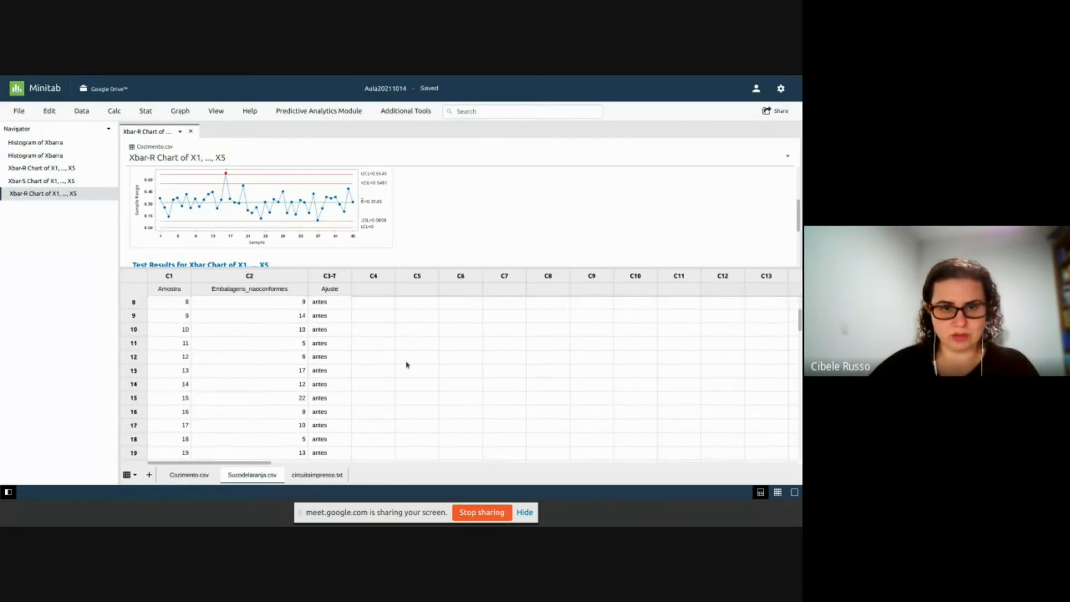
scroll(418, 368, down, 10)
scroll(413, 359, up, 4)
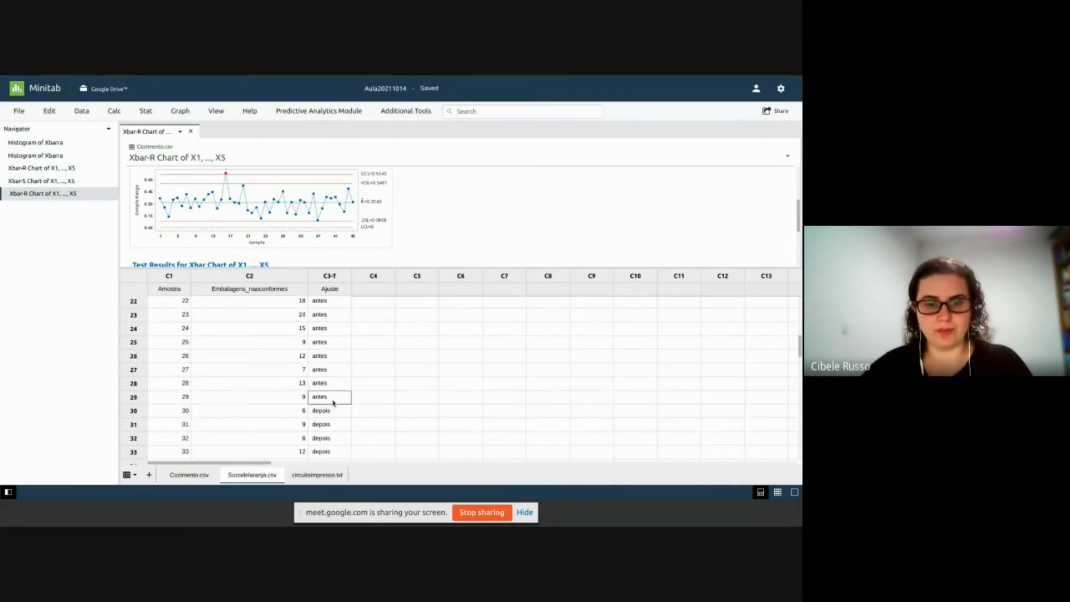
- Change the Ajuste value of sample 30 to antes
click(331, 411)
key(ctrl+c)
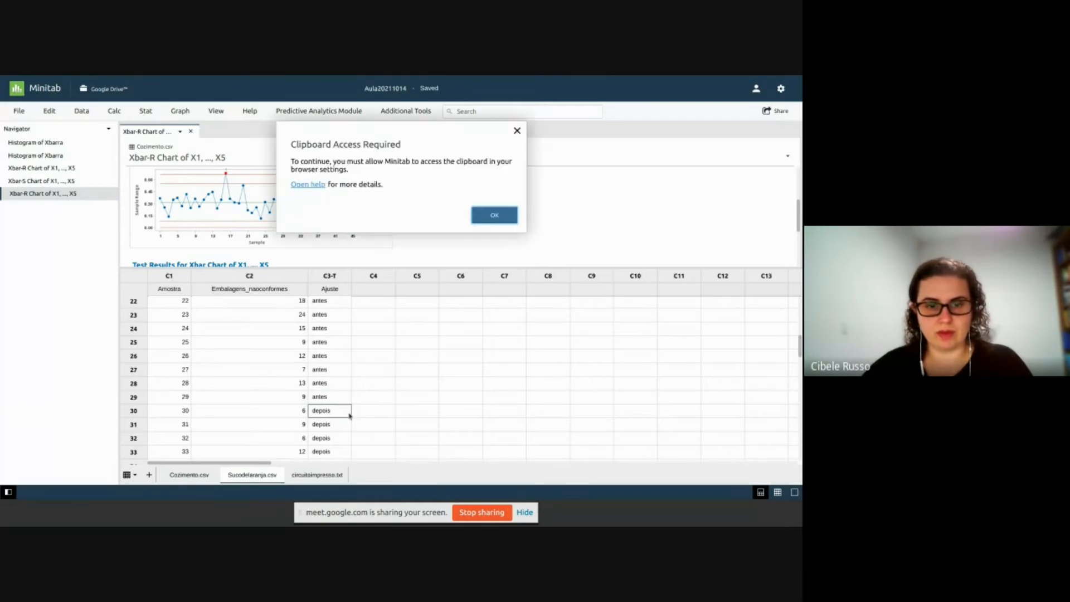
click(493, 218)
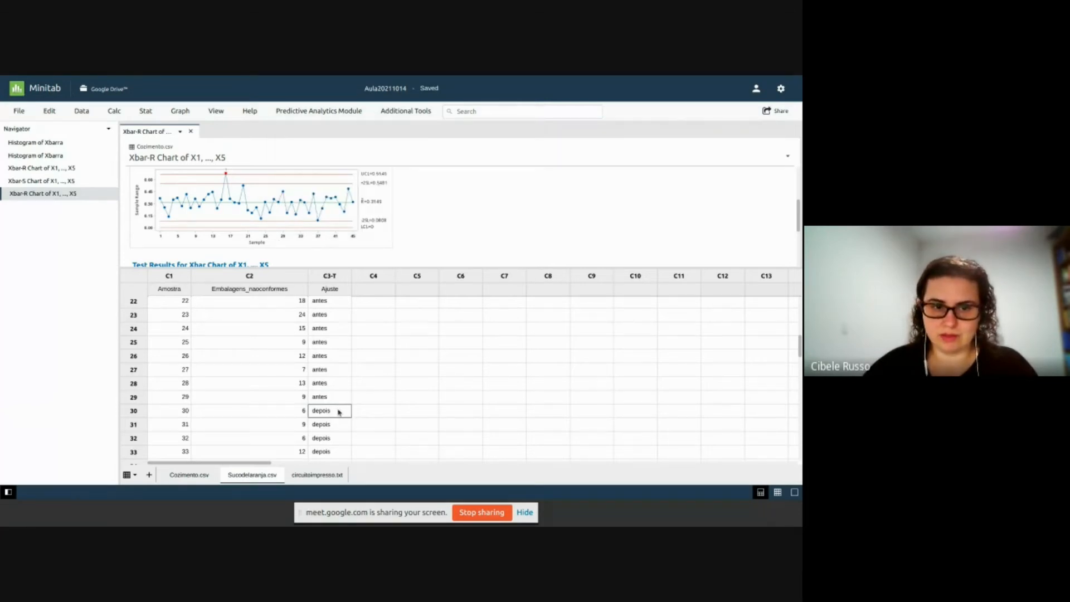
text(antes)
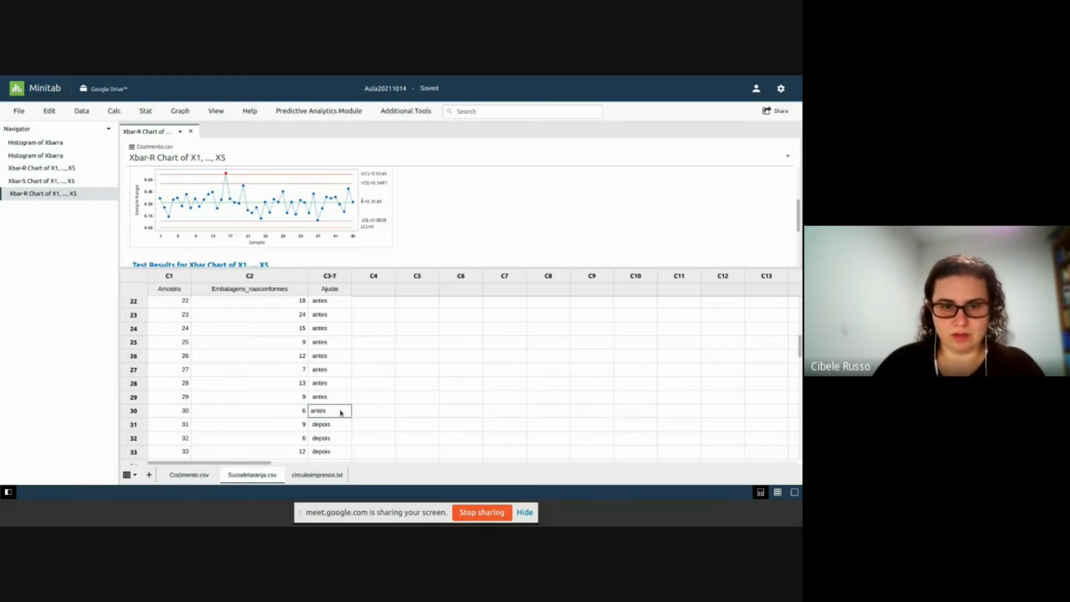
key(Return)
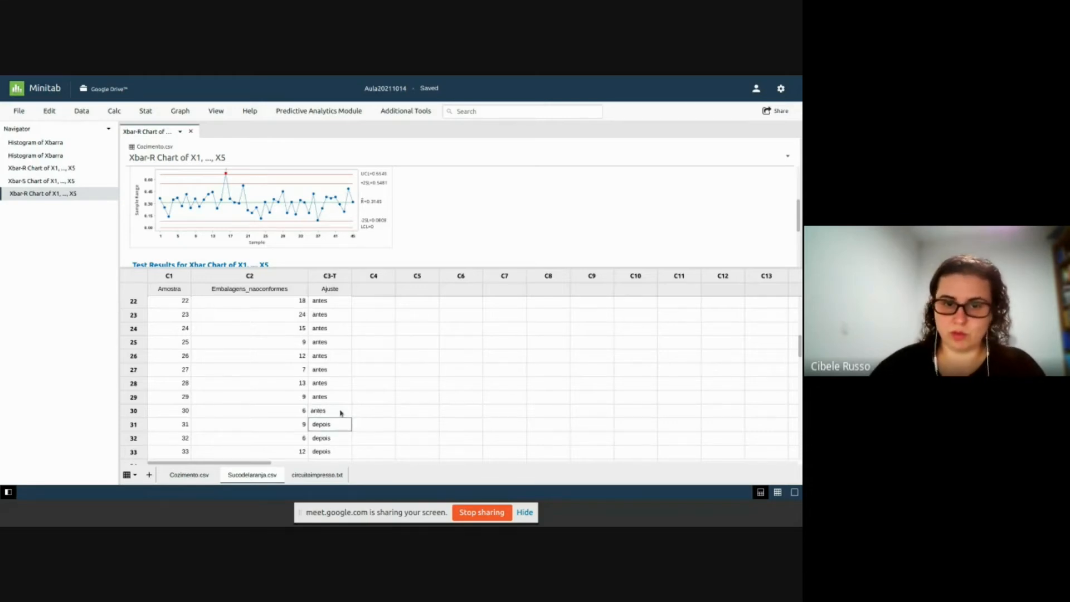
- Add a leading space to the antes entry of sample 30 to match the other Ajuste entries, and check the rows that follow
click(337, 398)
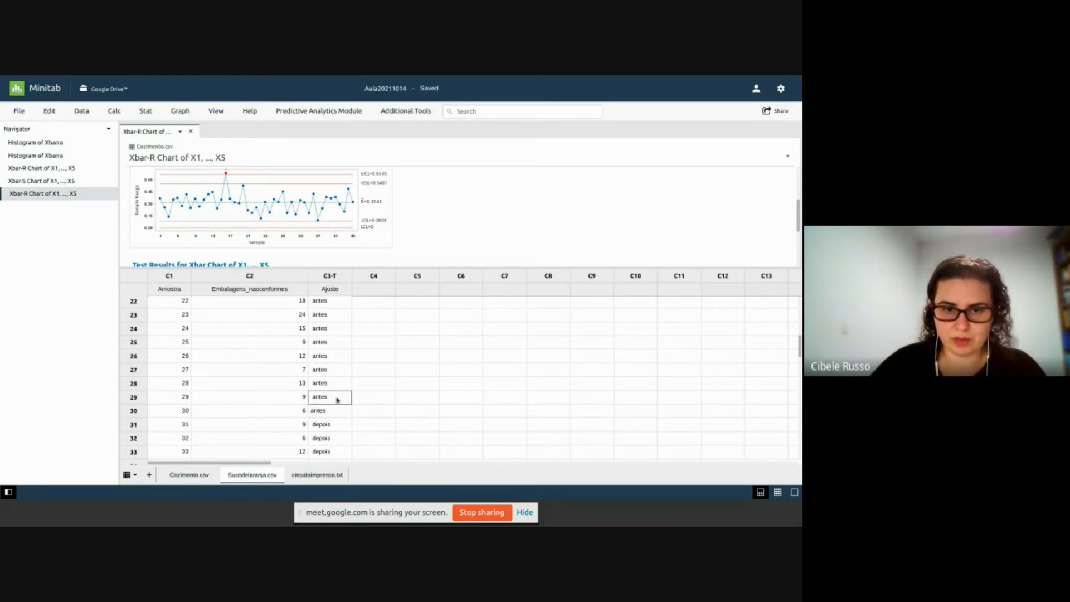
double_click(337, 398)
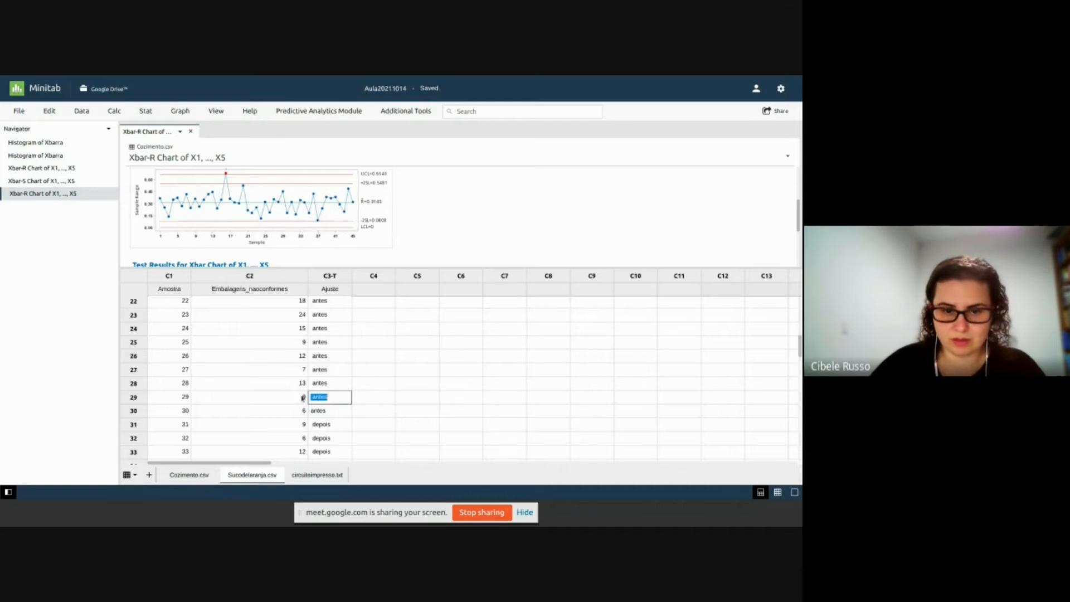
click(334, 411)
double_click(336, 410)
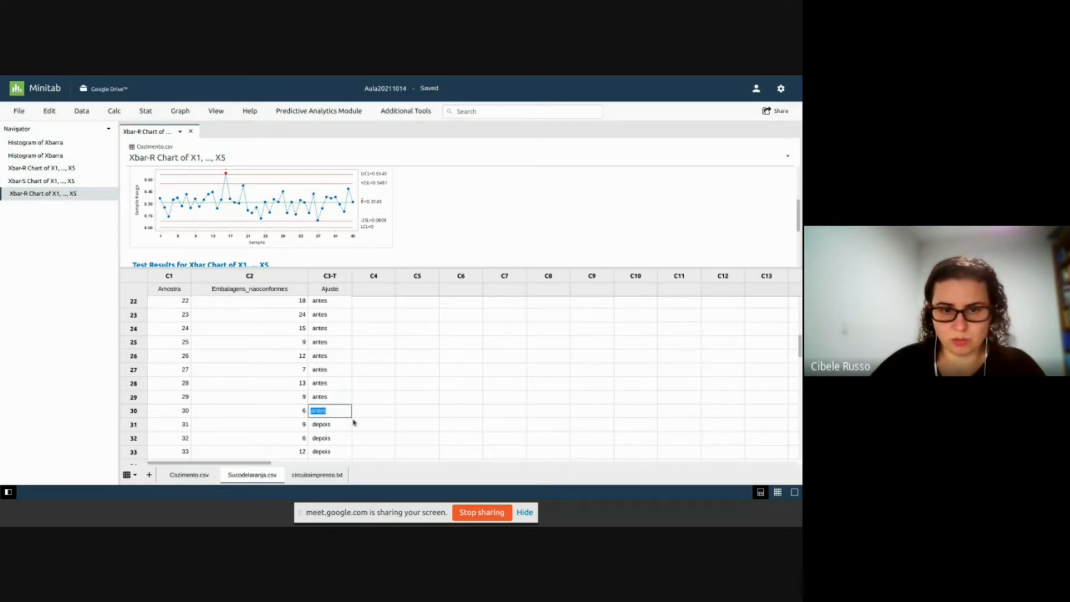
click(342, 411)
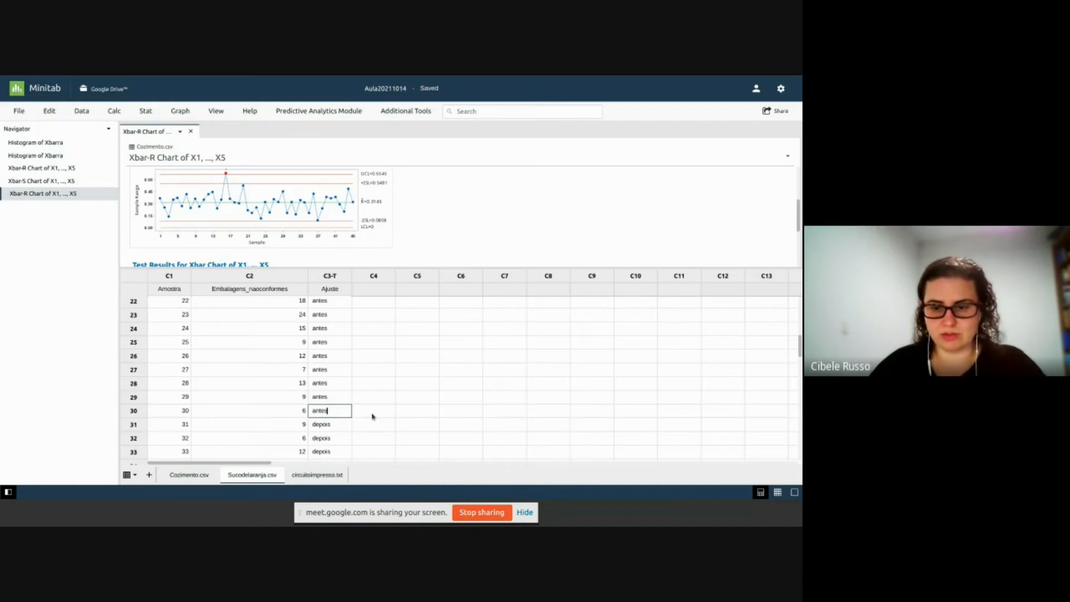
key(Return)
click(337, 415)
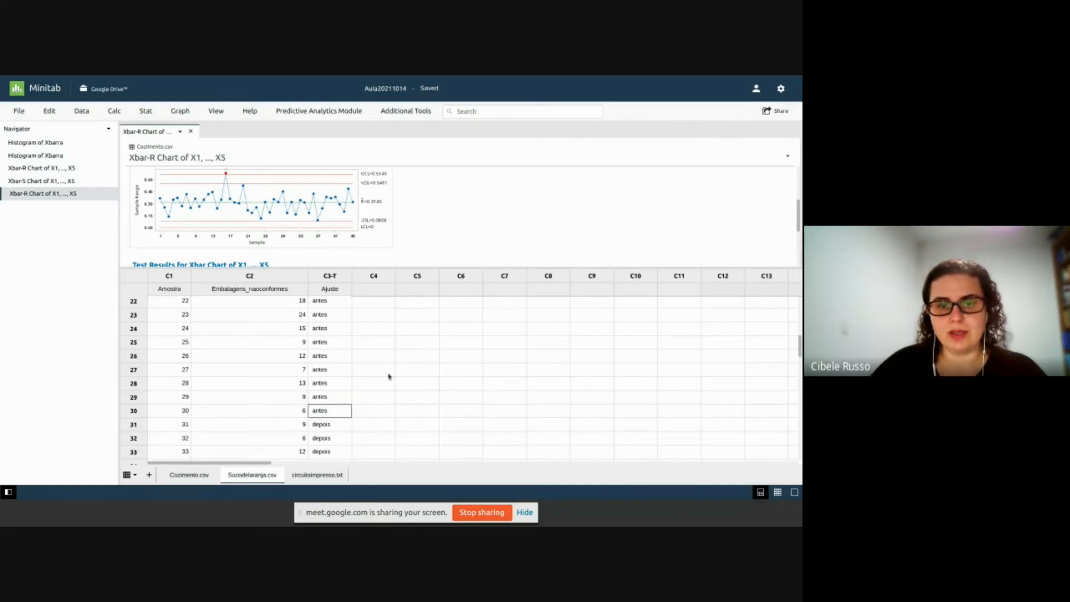
scroll(389, 377, down, 1)
scroll(389, 377, down, 1)
click(337, 400)
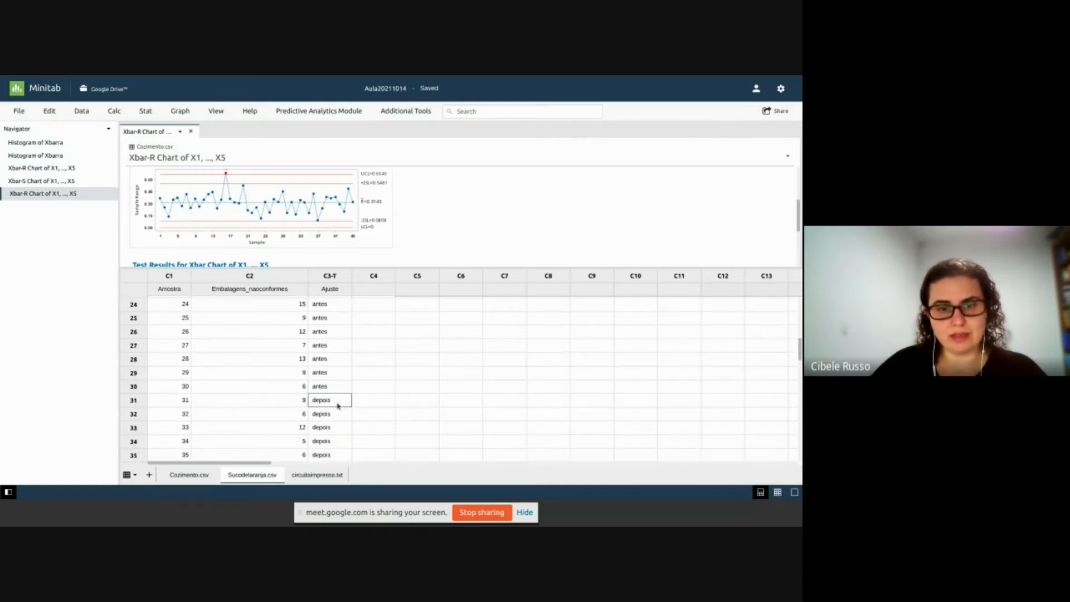
scroll(385, 410, down, 1)
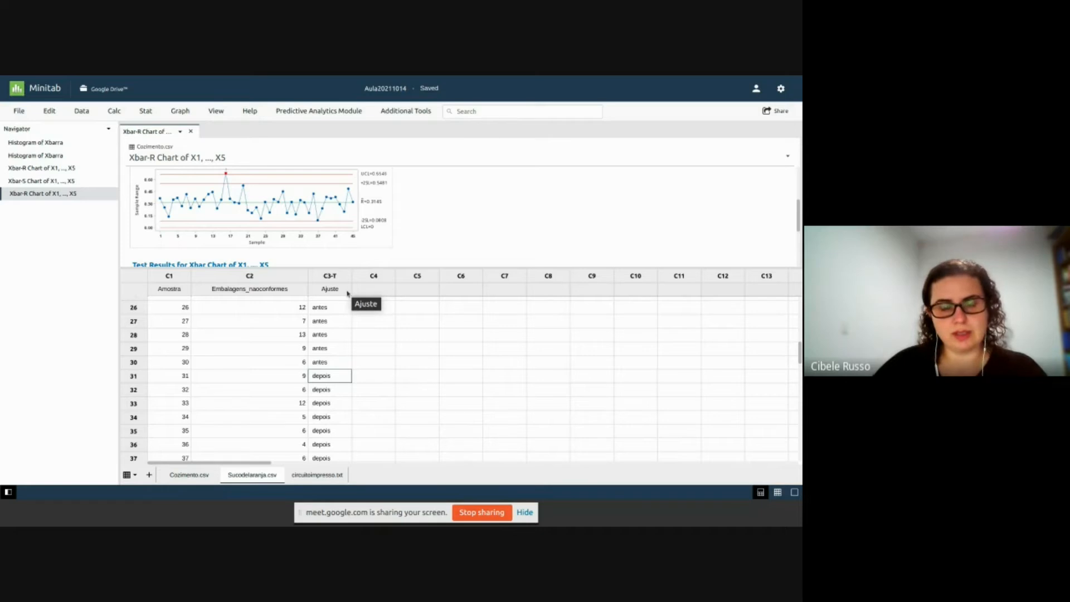
- Set up a P chart with Embalagens_naoconformes as the variable and a subgroup size of 50
scroll(370, 390, up, 8)
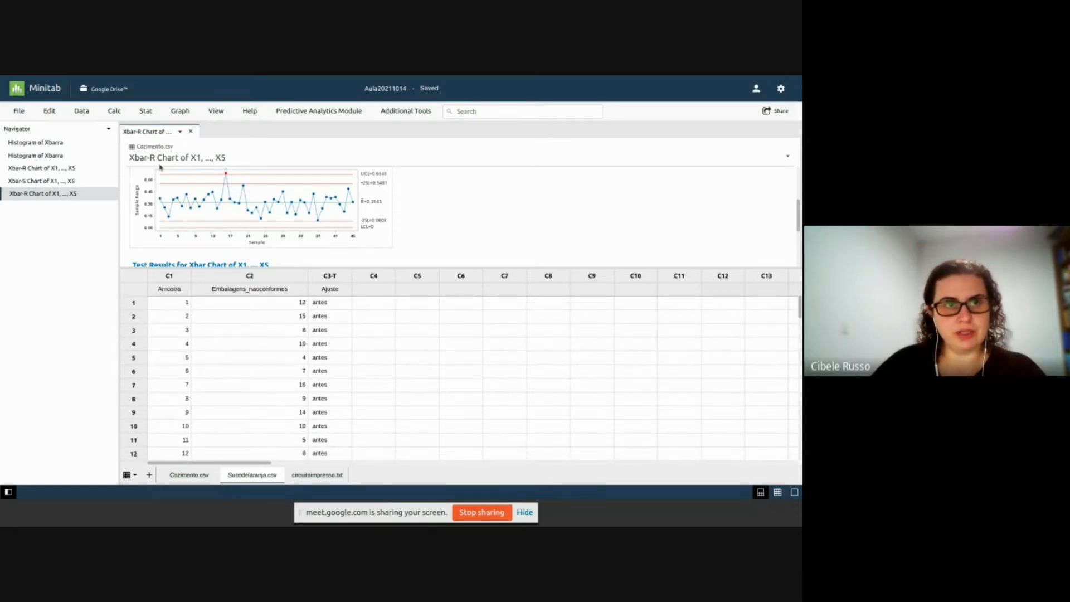
click(114, 111)
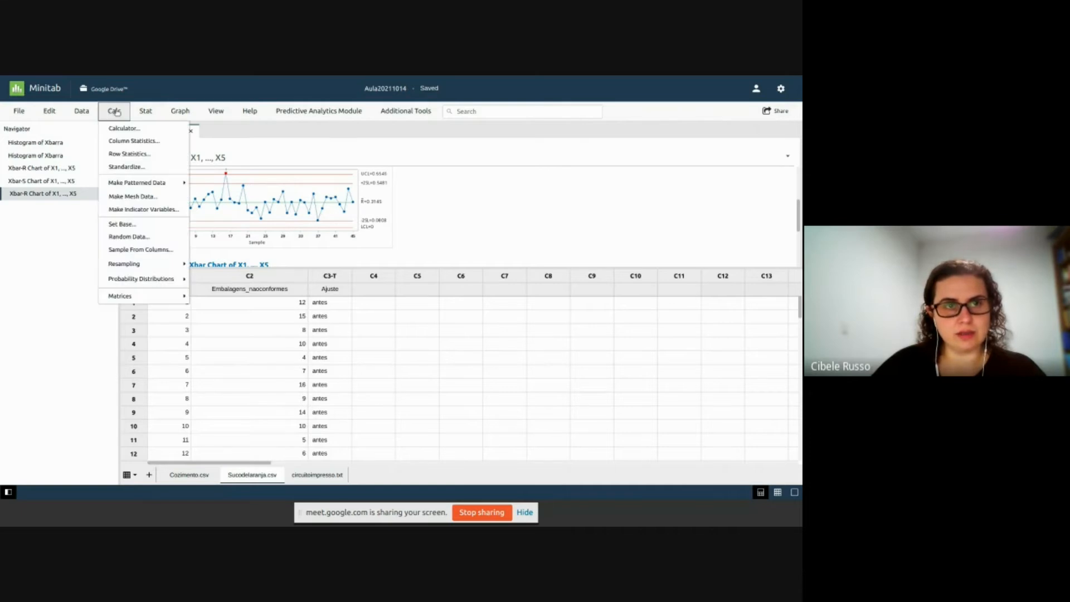
click(145, 112)
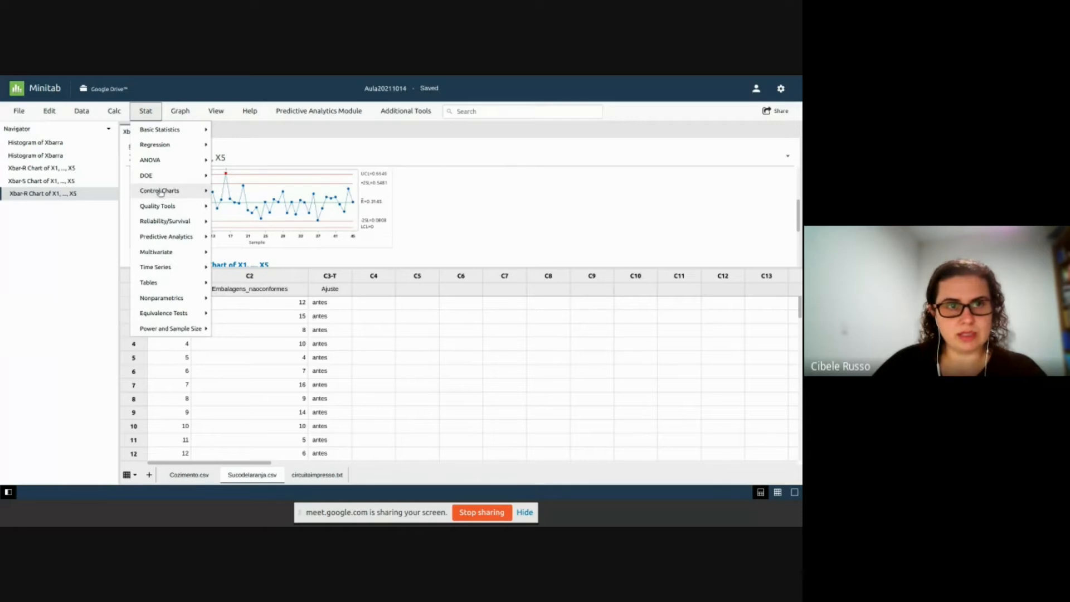
click(179, 193)
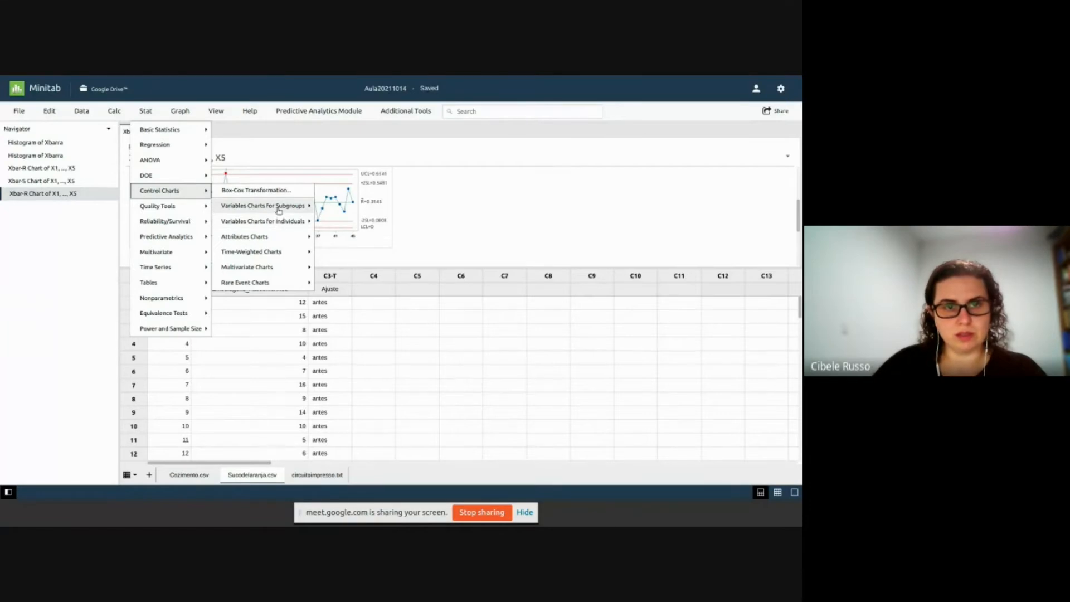
click(278, 239)
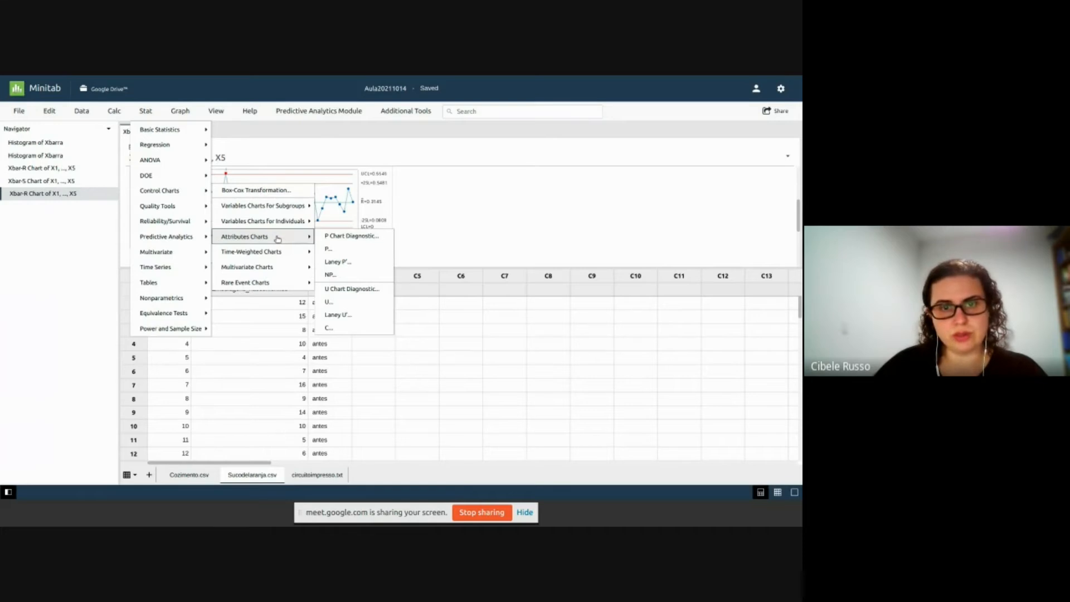
click(336, 251)
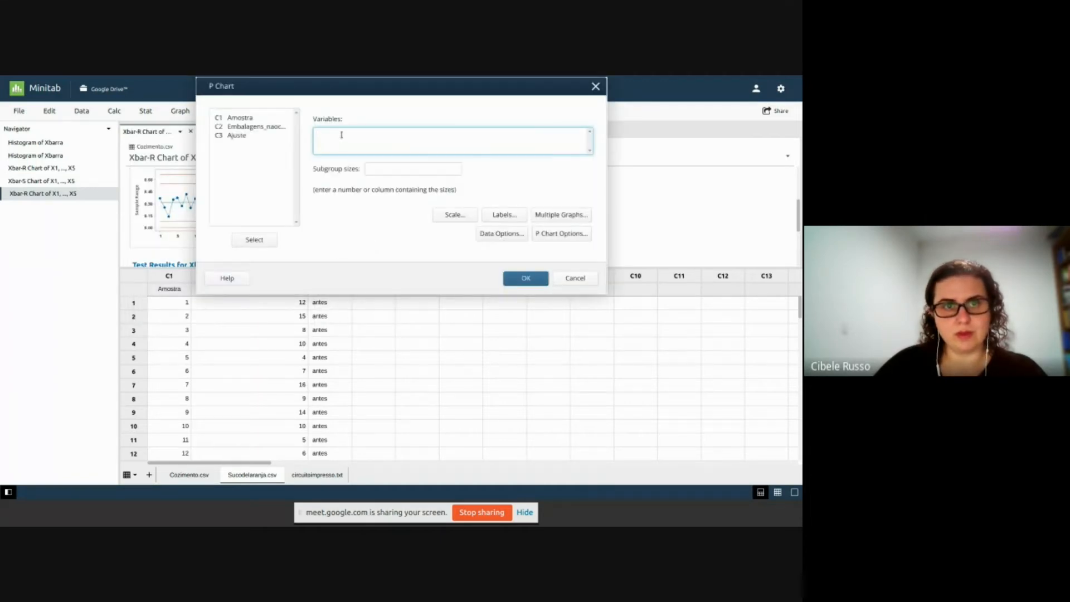
double_click(260, 127)
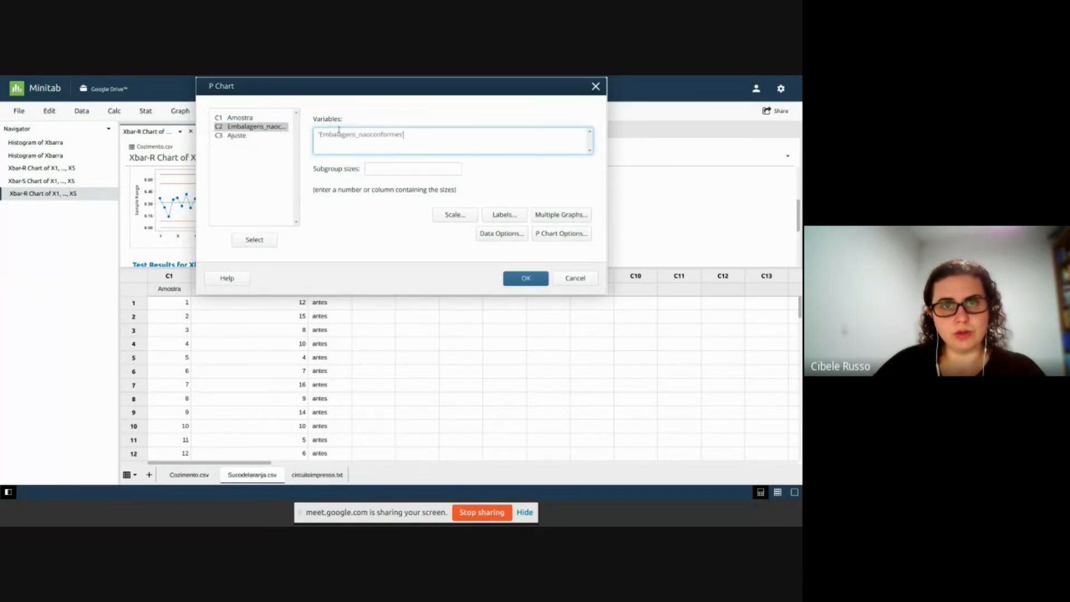
click(396, 169)
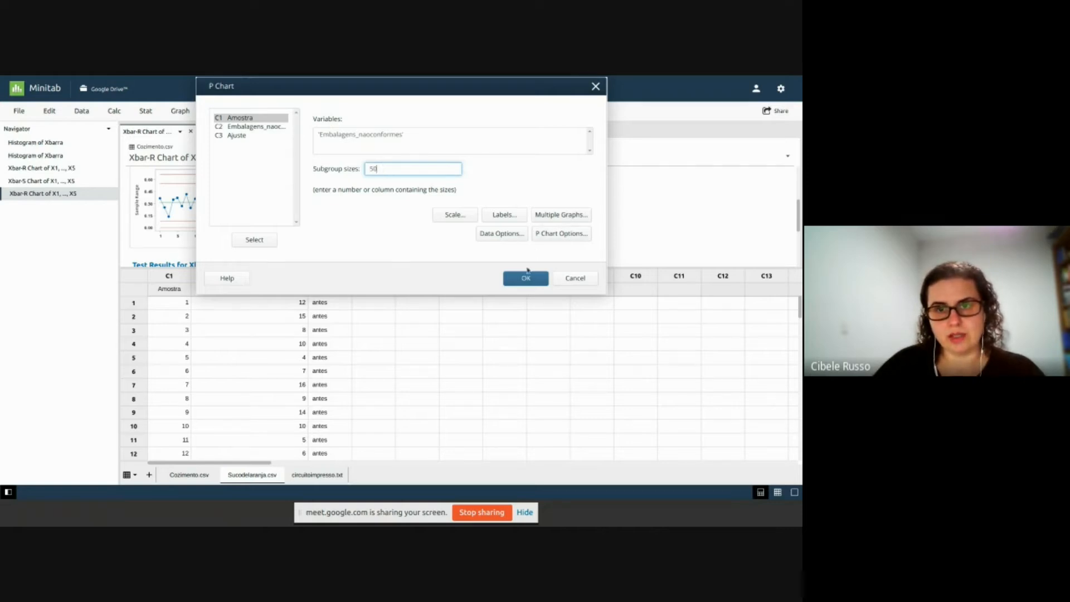
- Review the P chart's data options and its estimate and parameter options without changing them
click(501, 232)
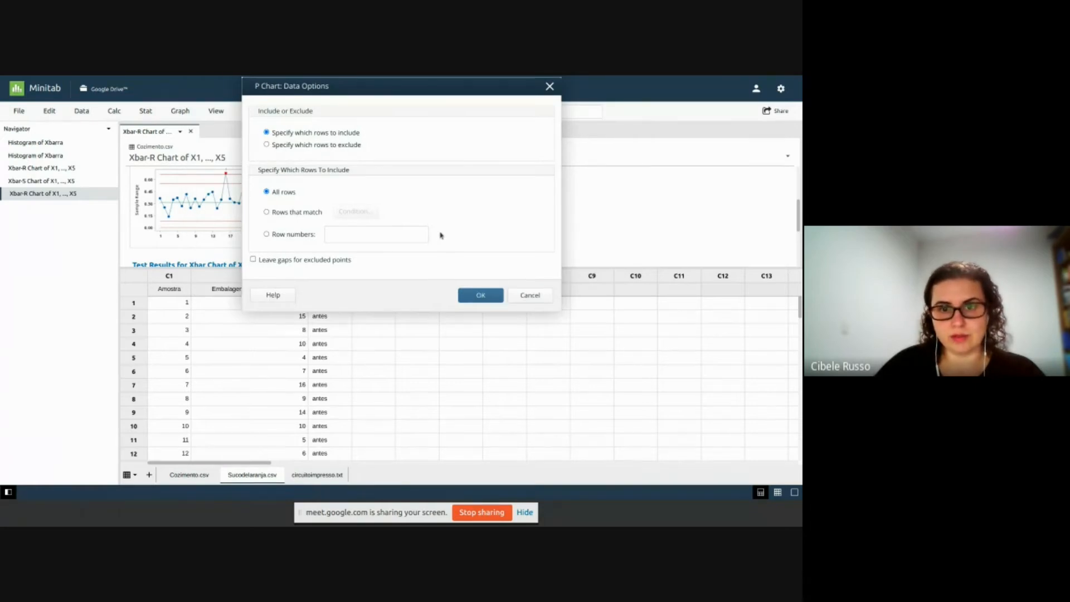
click(478, 295)
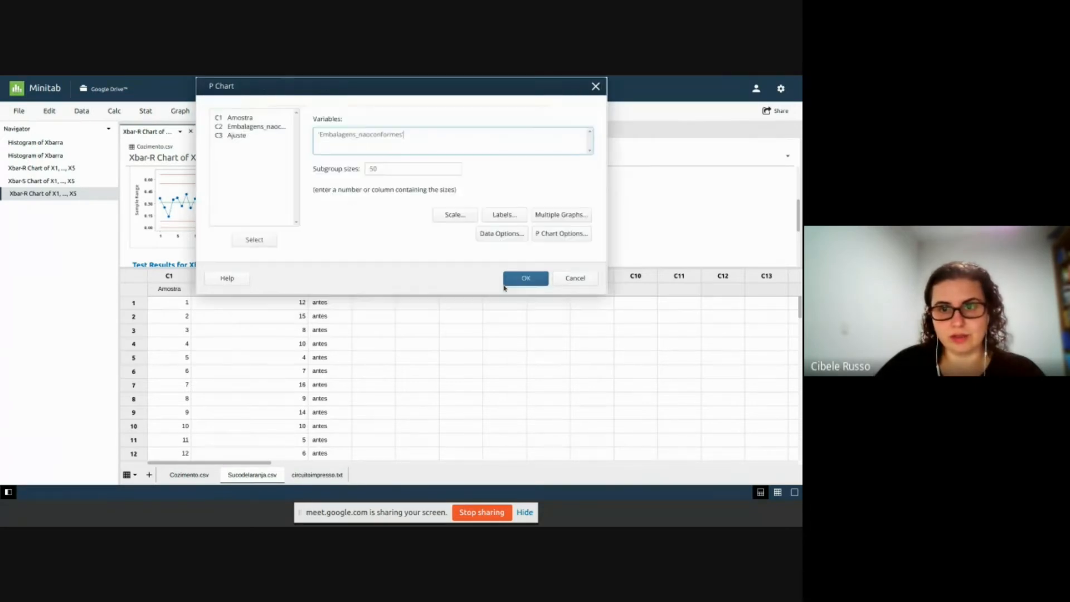
click(547, 234)
click(280, 110)
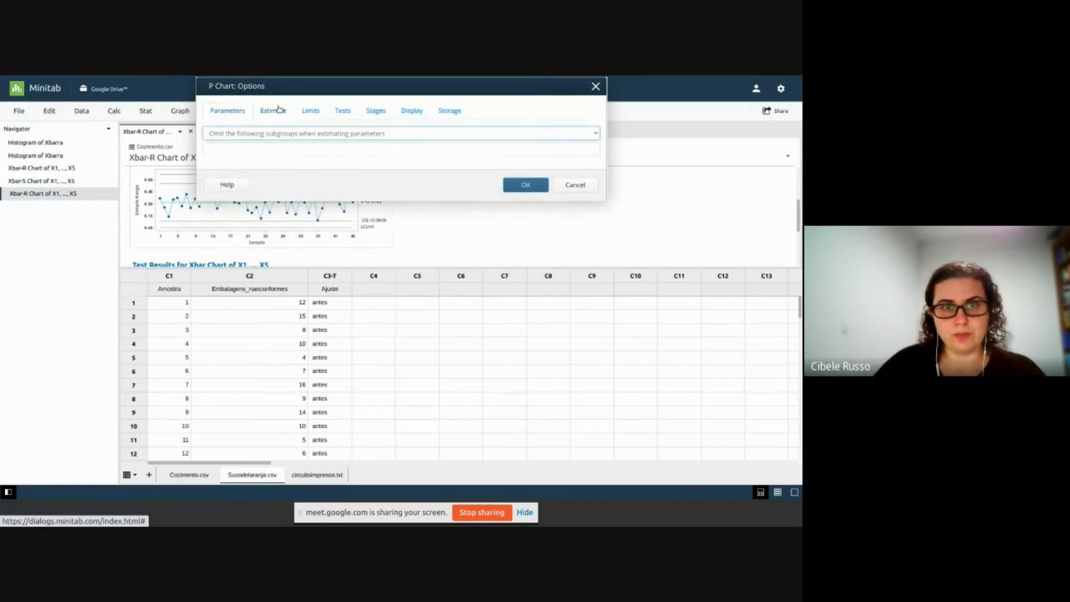
click(226, 110)
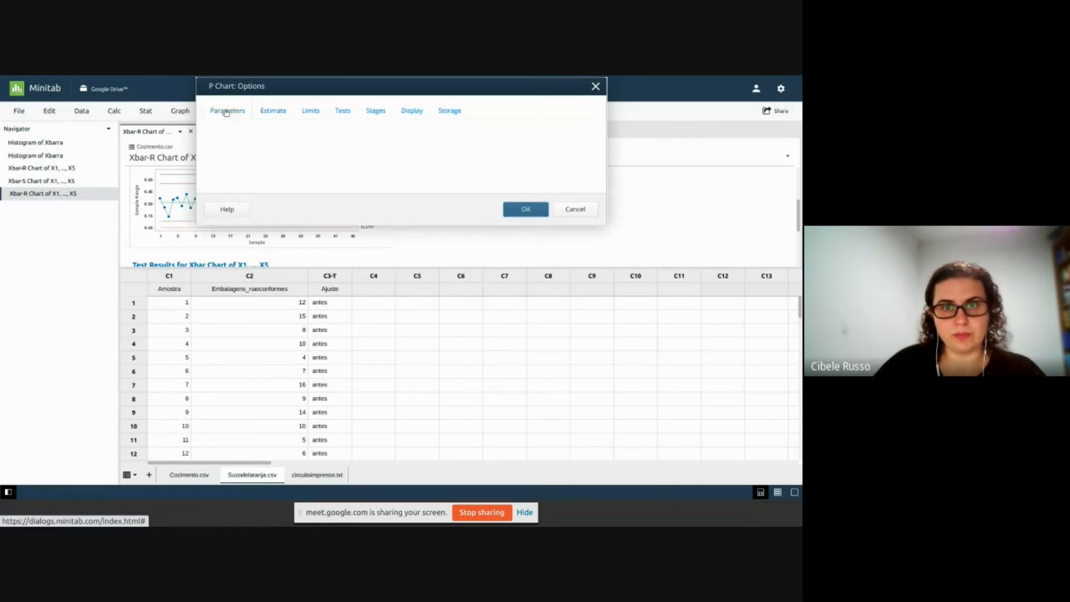
click(537, 212)
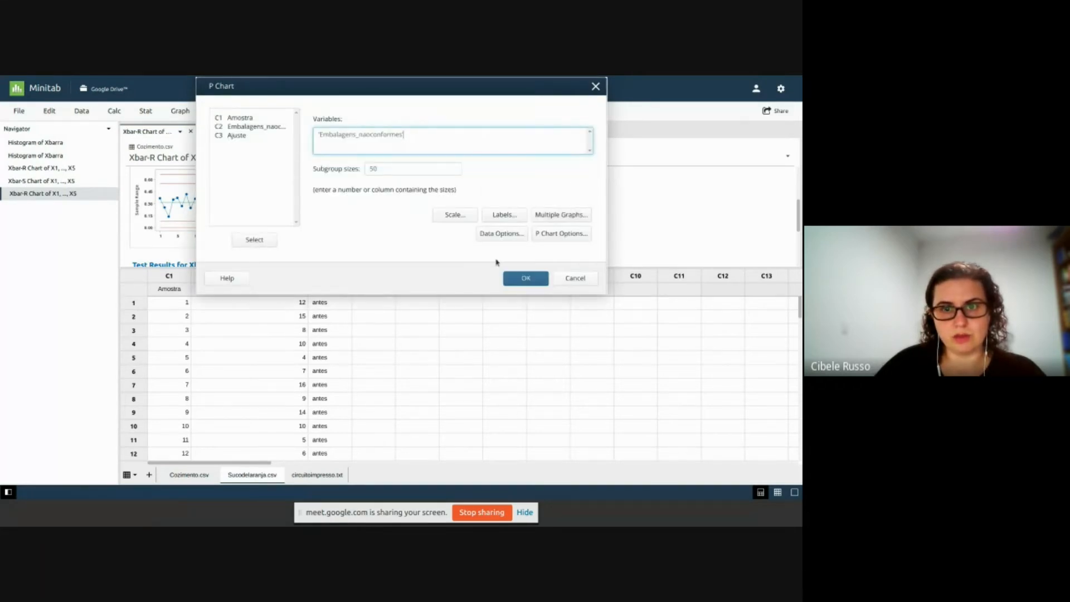
- Try to create the P chart using only the rows that match the condition 'Ajuste' = ' antes'
click(501, 233)
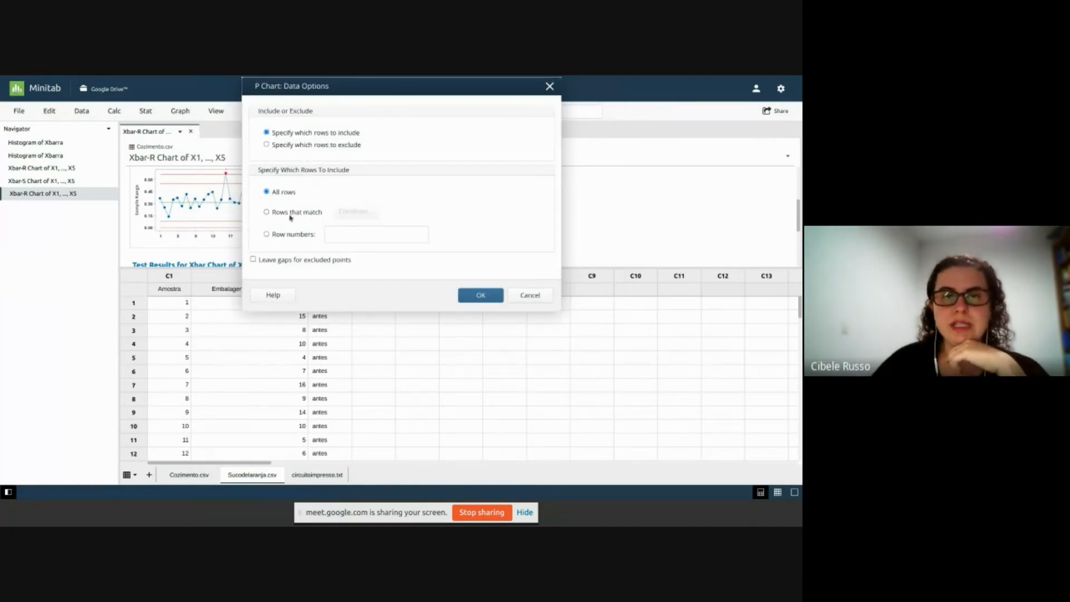
click(270, 213)
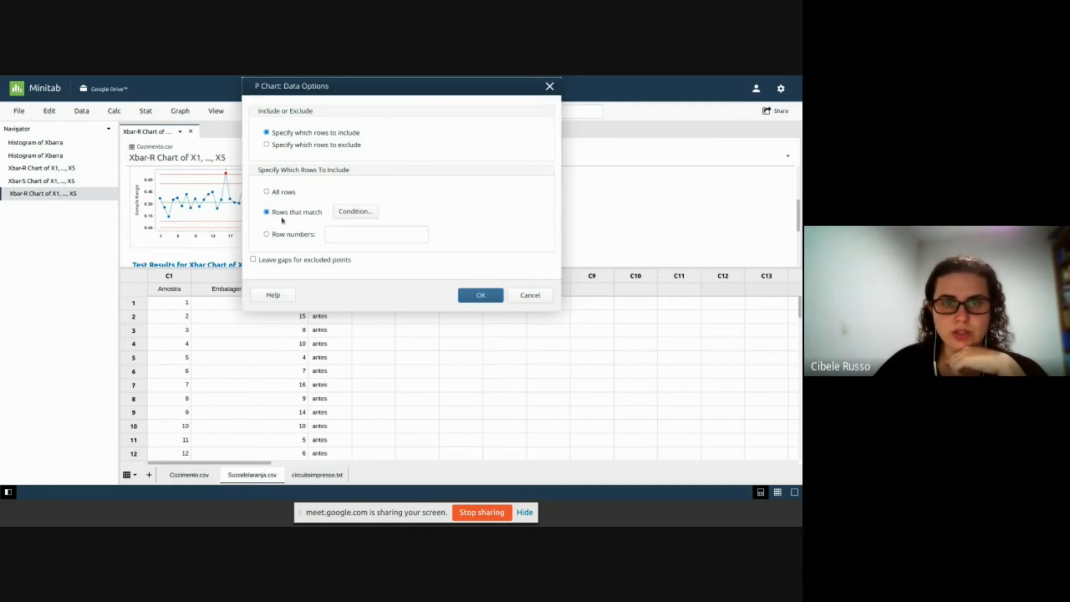
click(354, 212)
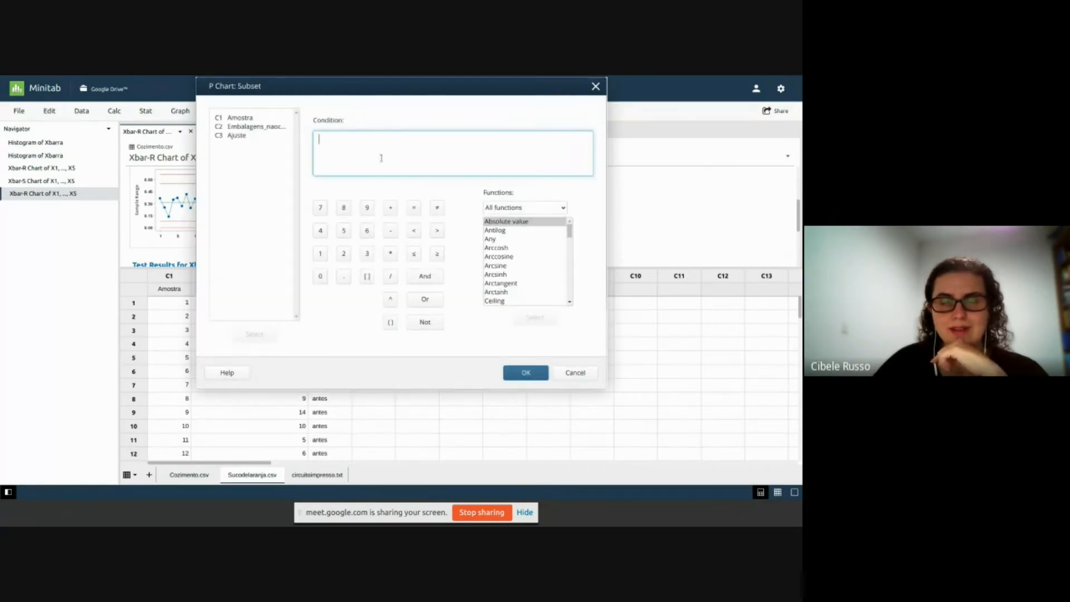
click(246, 137)
double_click(247, 138)
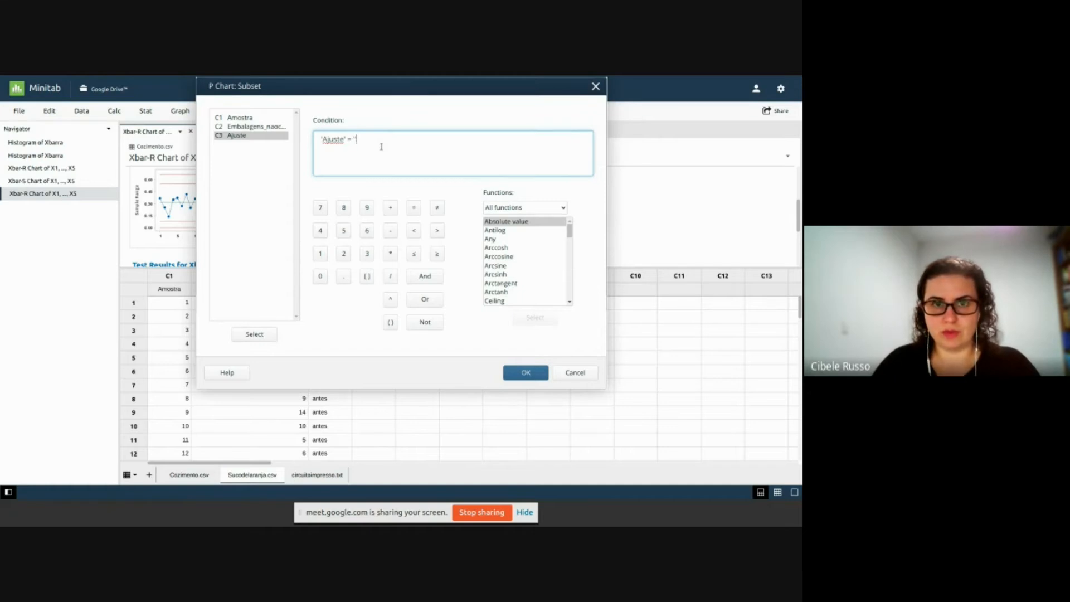
text(= 'antes)
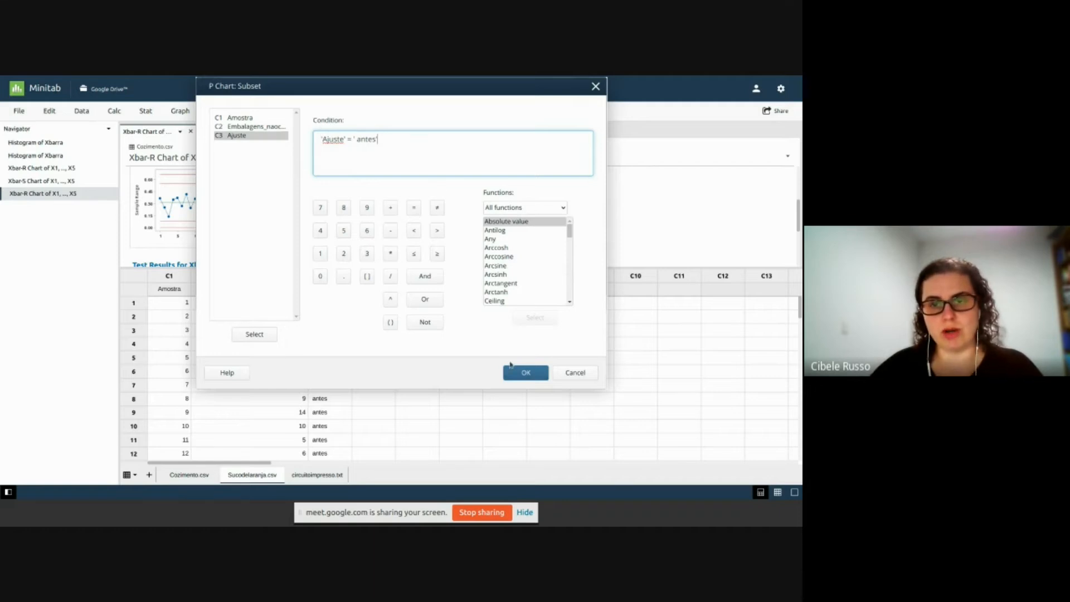
click(534, 377)
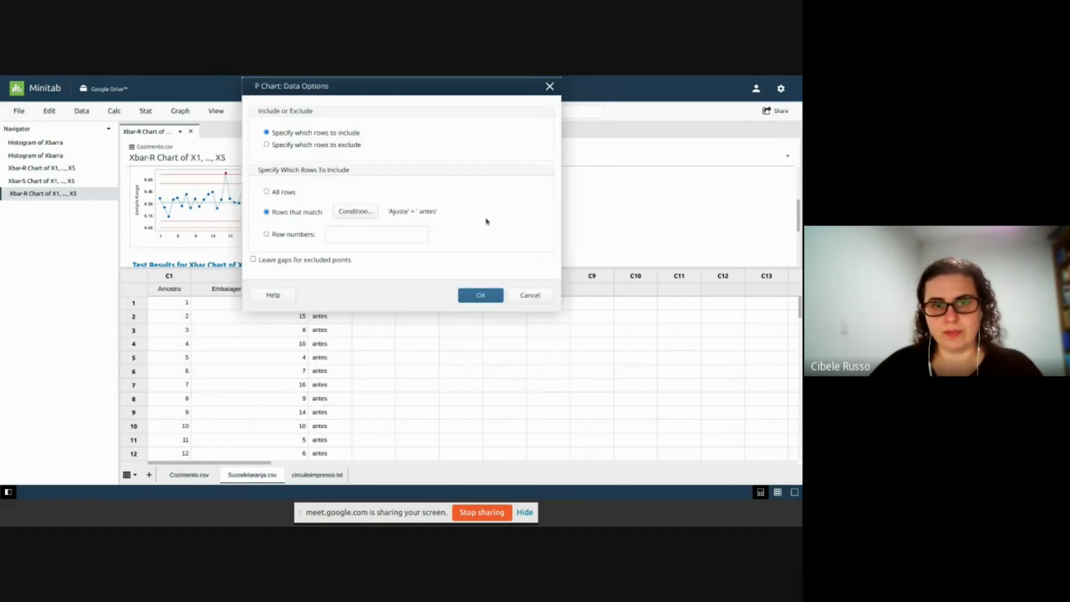
click(480, 296)
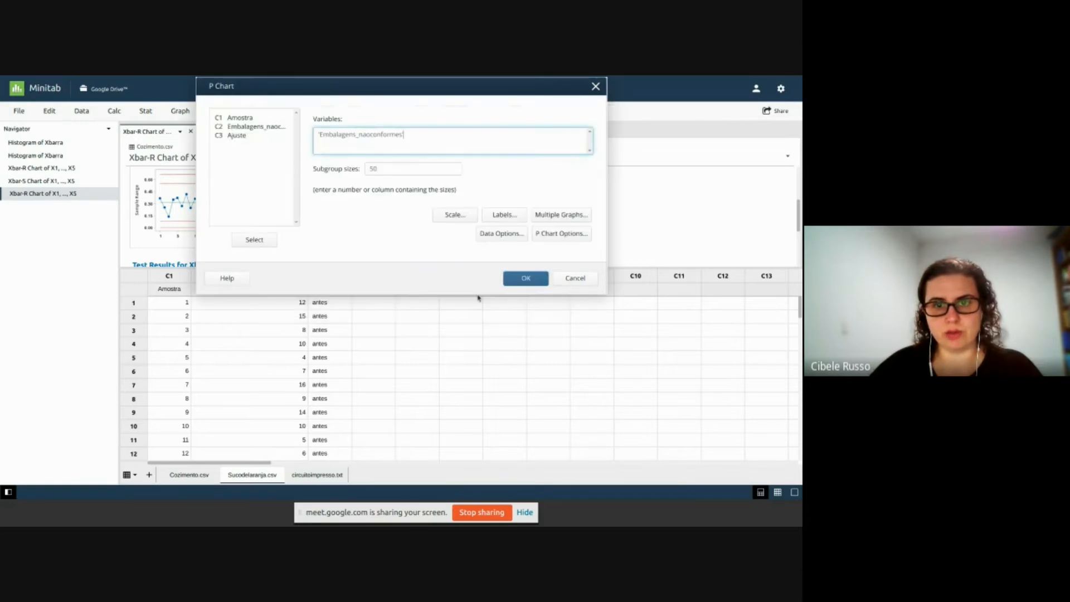
click(520, 280)
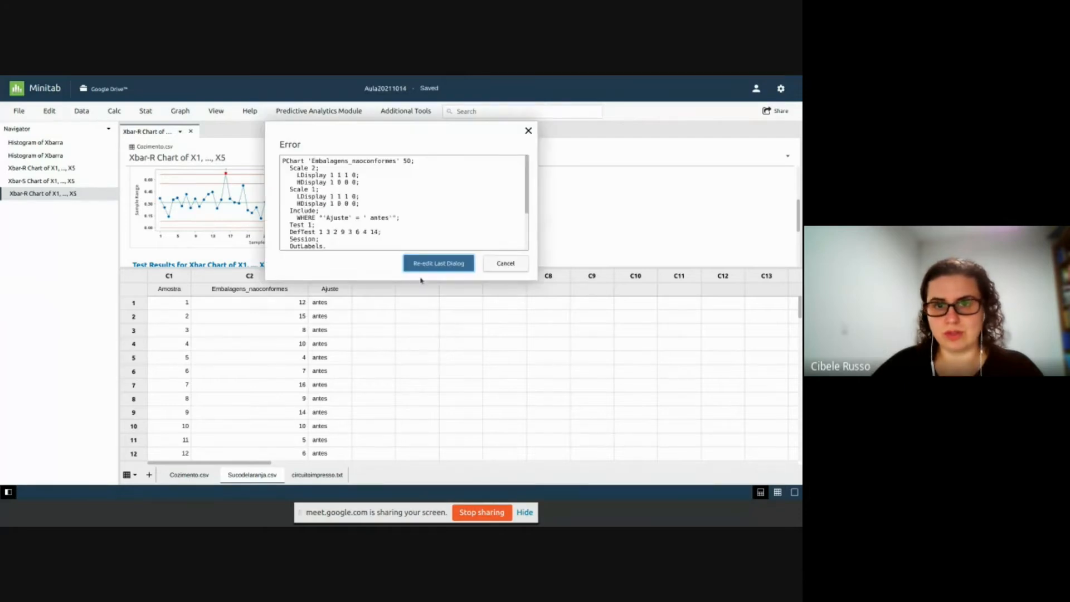
click(513, 266)
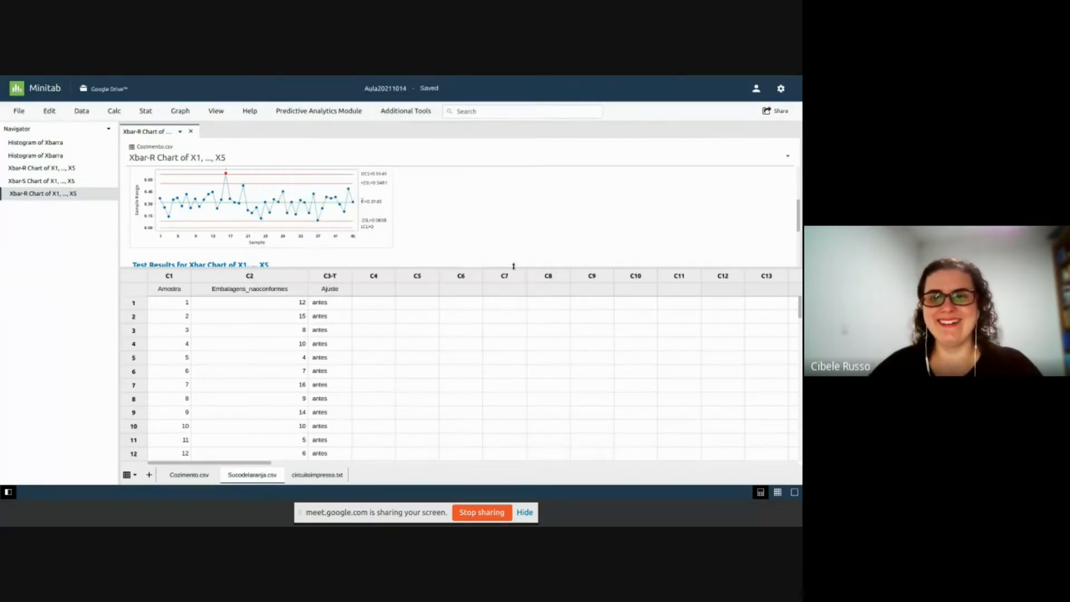
- Set up a recode to numeric for the Ajuste column, using the Recode individual values method
click(366, 304)
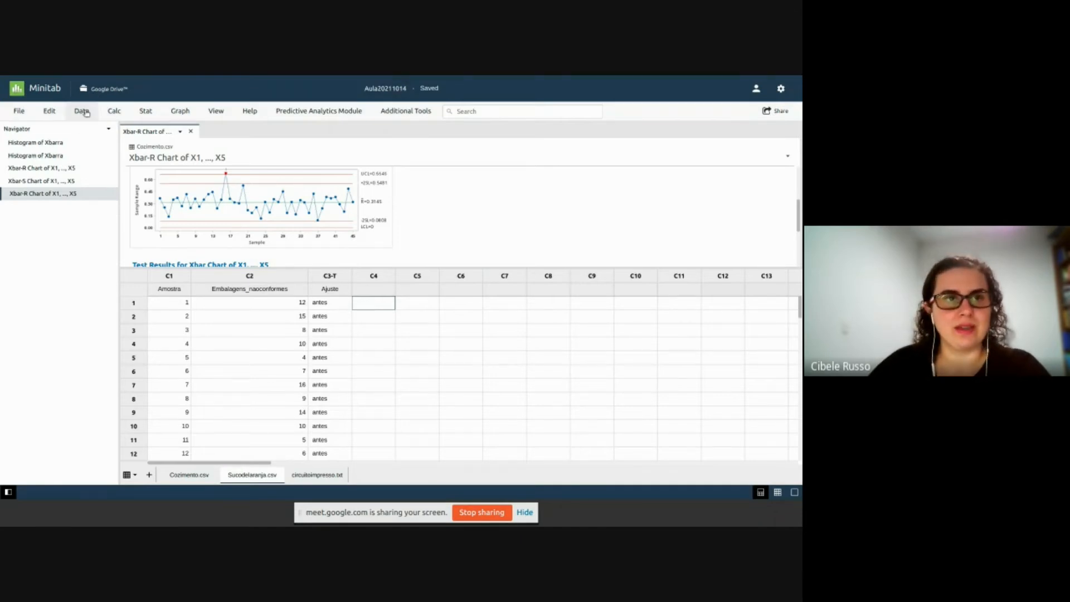
click(111, 113)
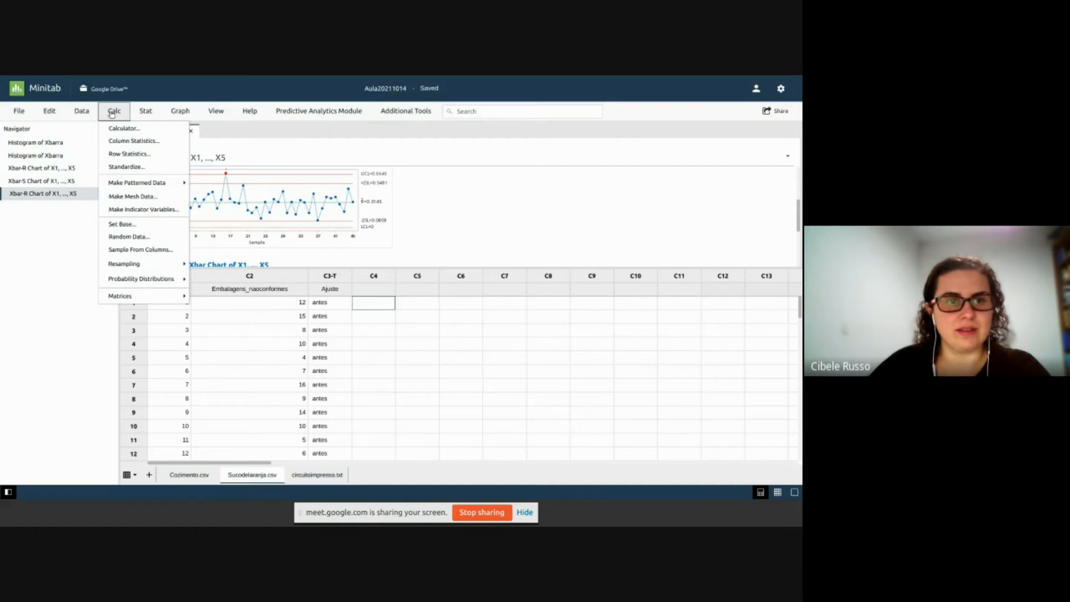
click(83, 112)
click(84, 112)
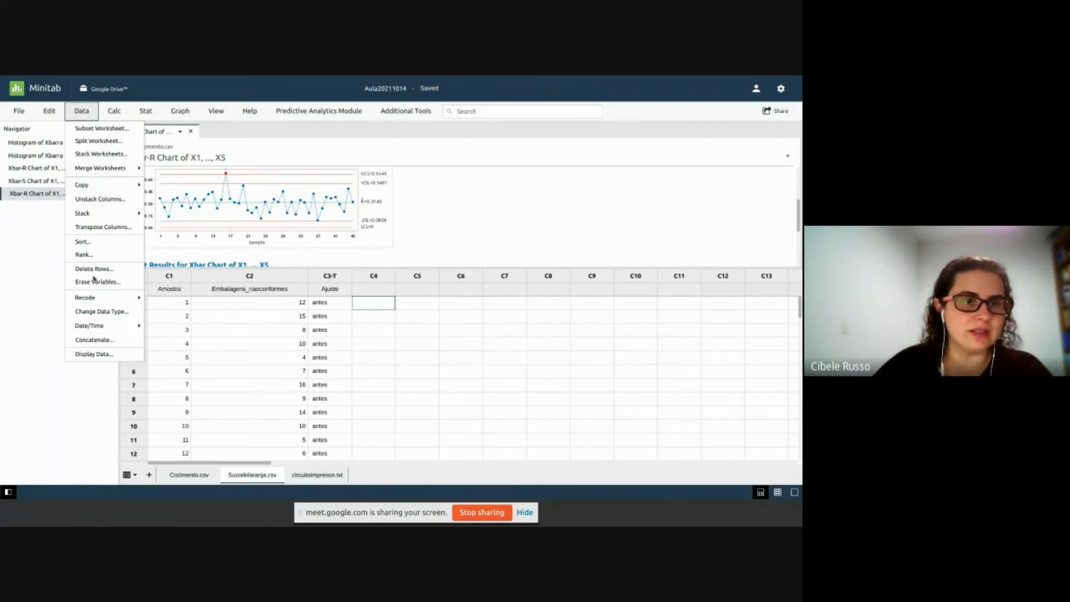
click(109, 298)
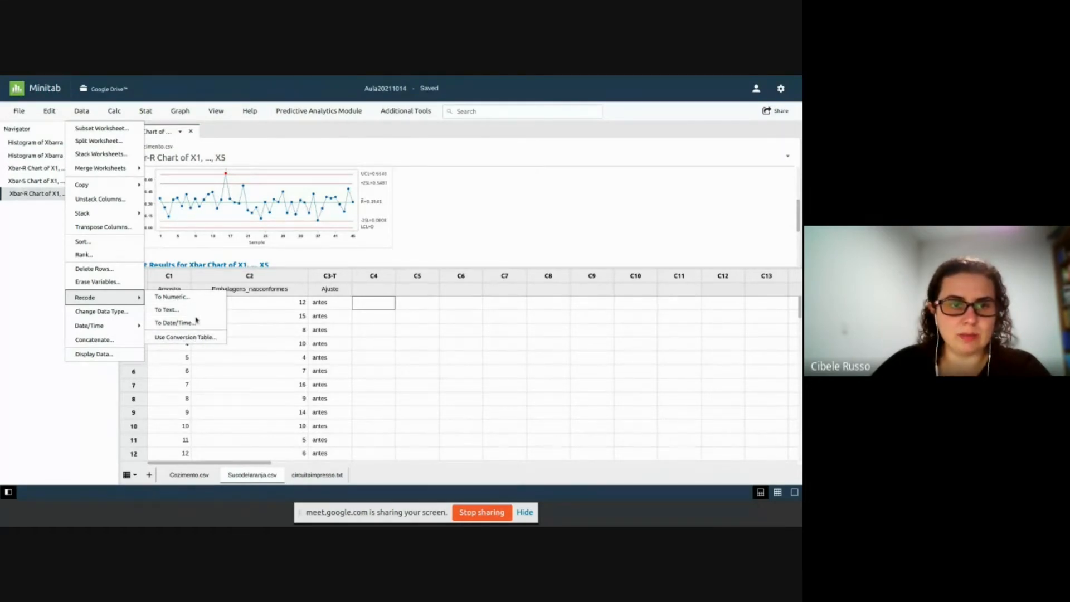
click(167, 297)
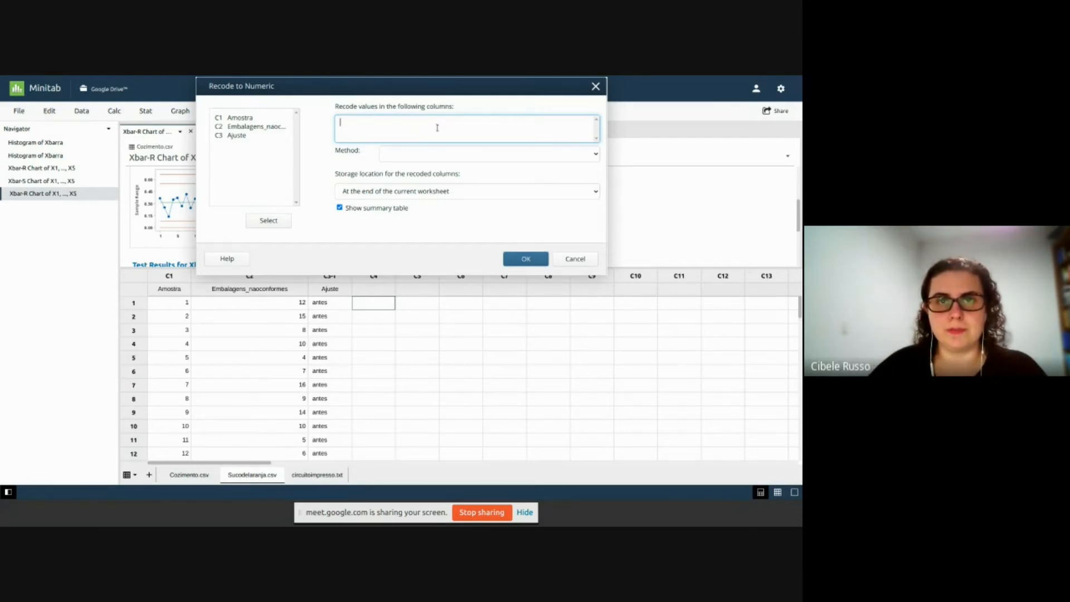
double_click(231, 138)
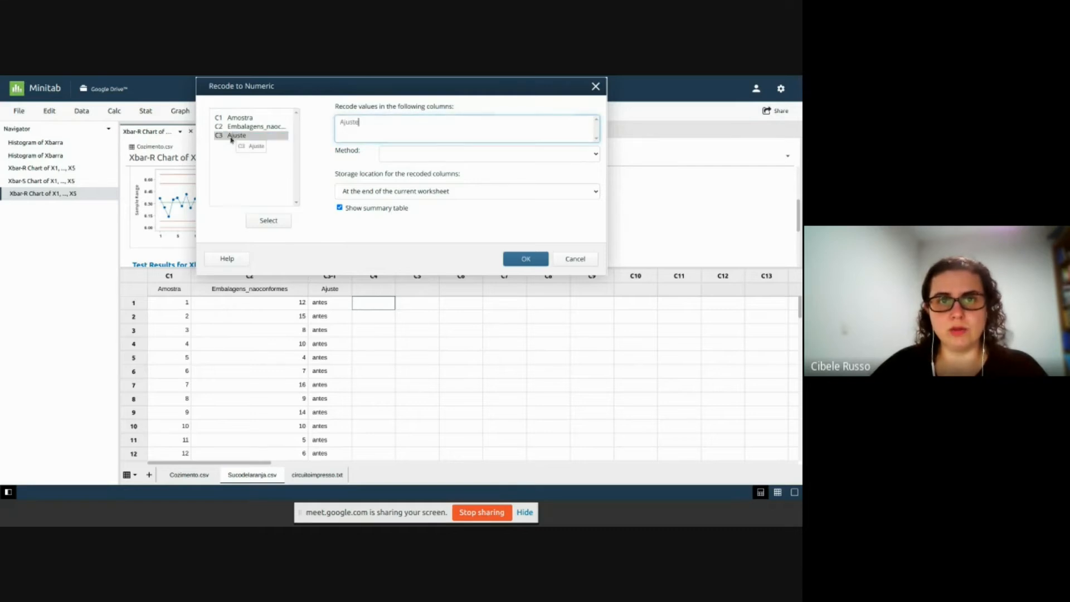
click(414, 154)
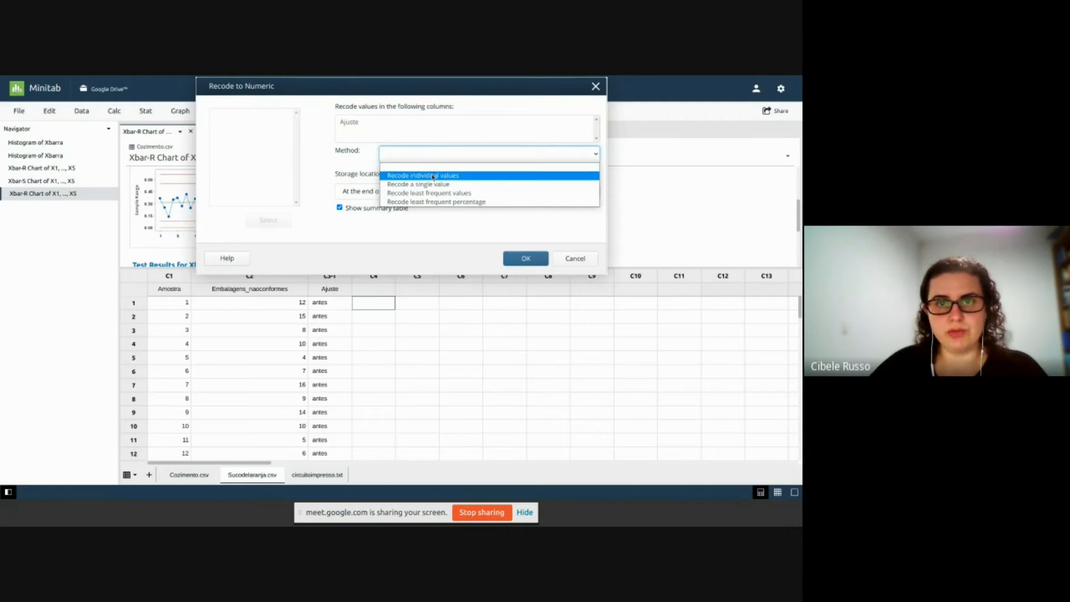
click(433, 177)
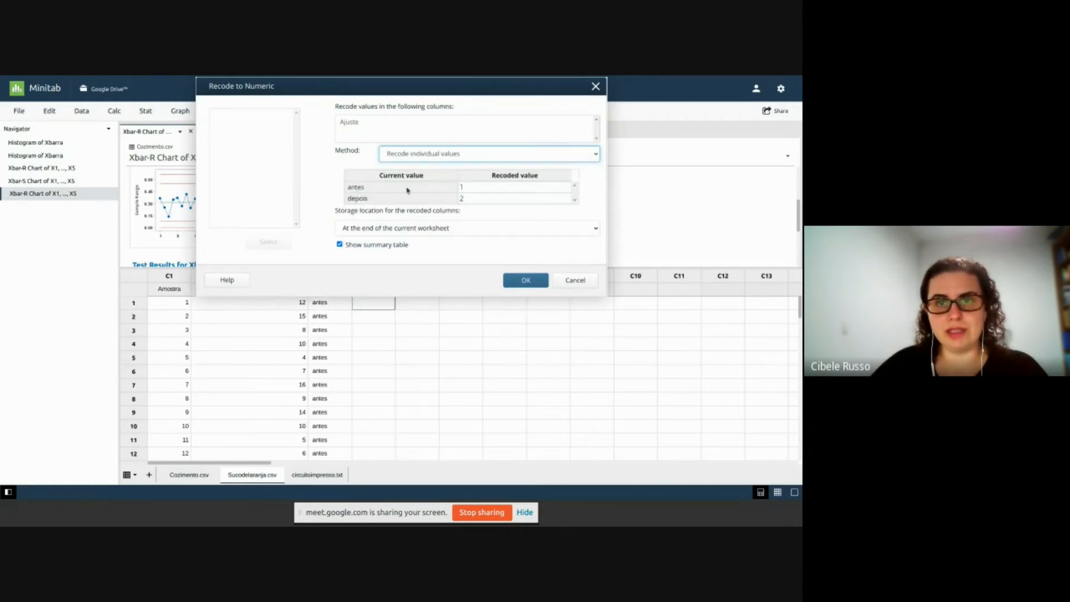
- Recode antes as 0 and depois as 1 at the end of the current worksheet, and widen the recoded column to fit its name
click(462, 187)
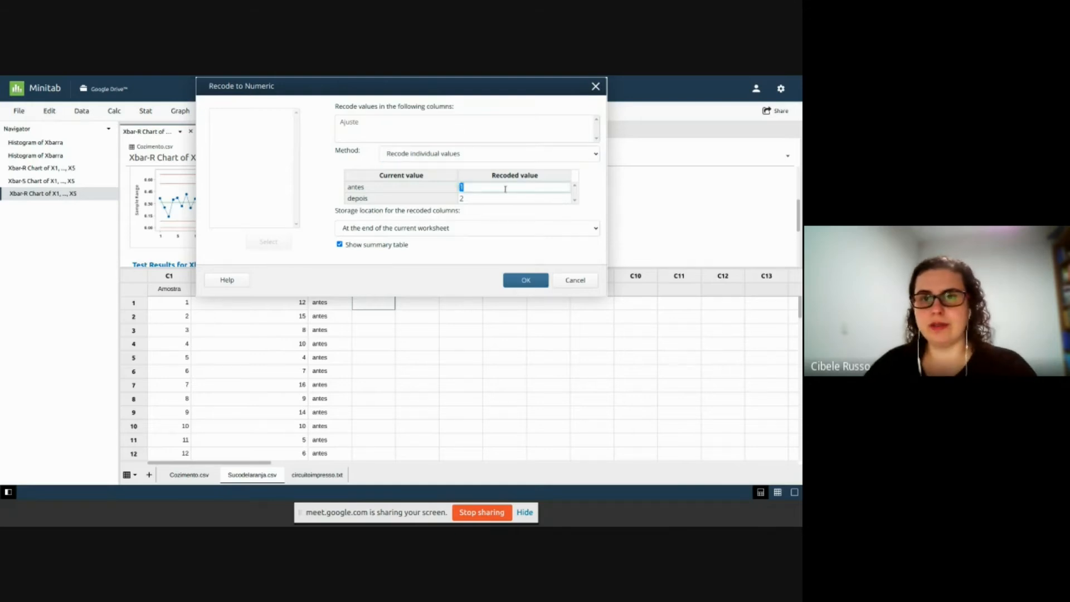
text(0)
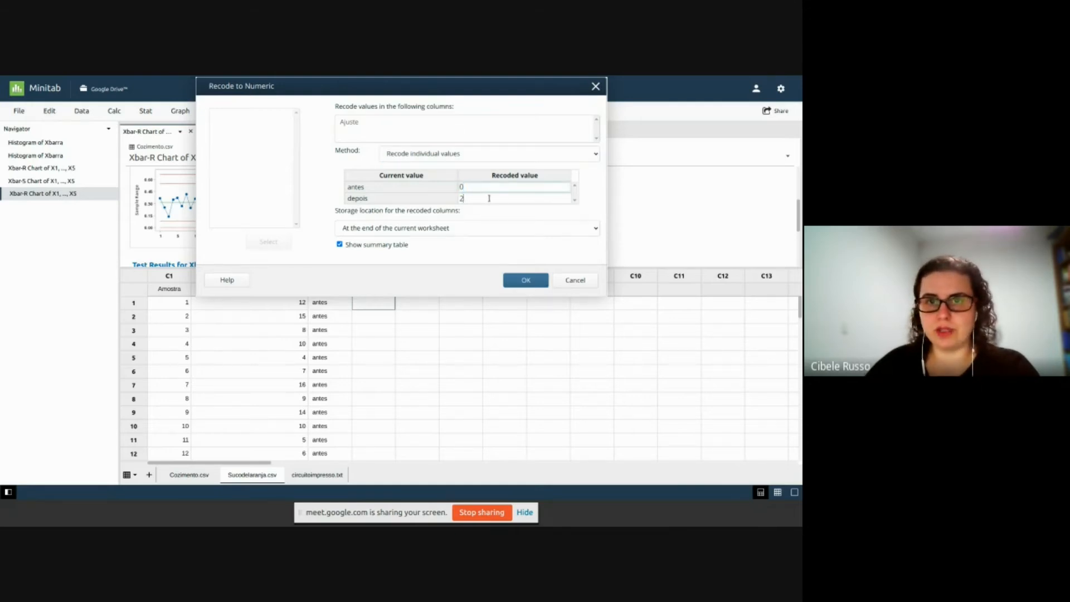
double_click(459, 197)
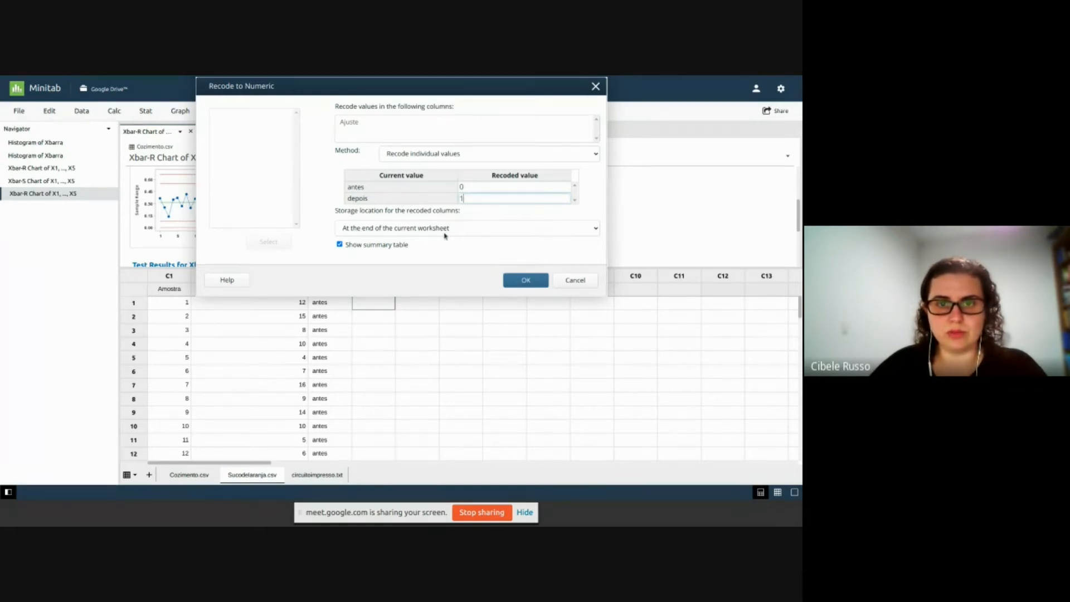
click(486, 234)
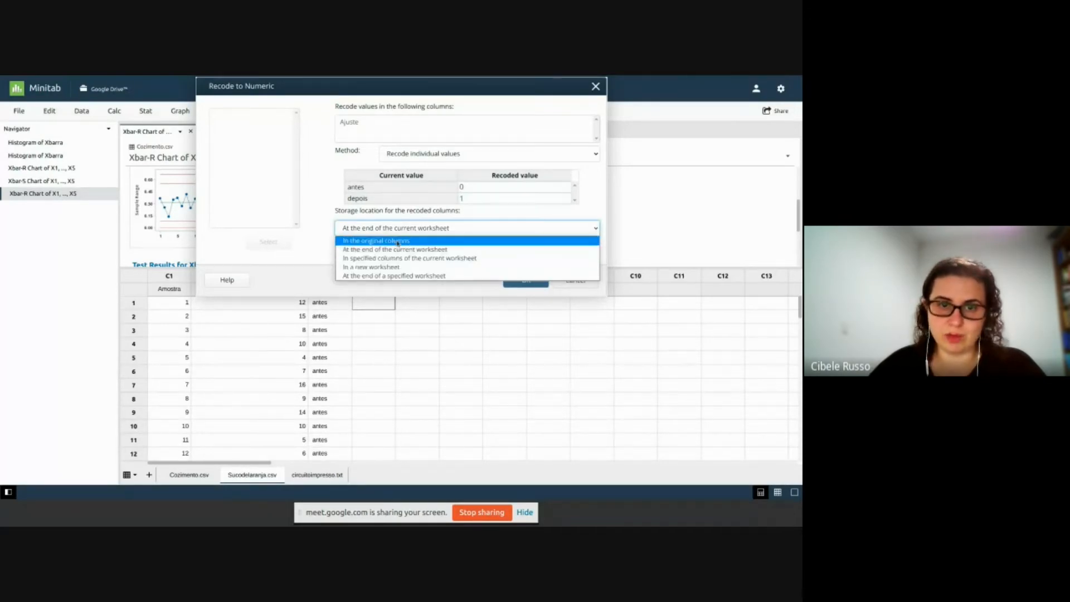
click(419, 251)
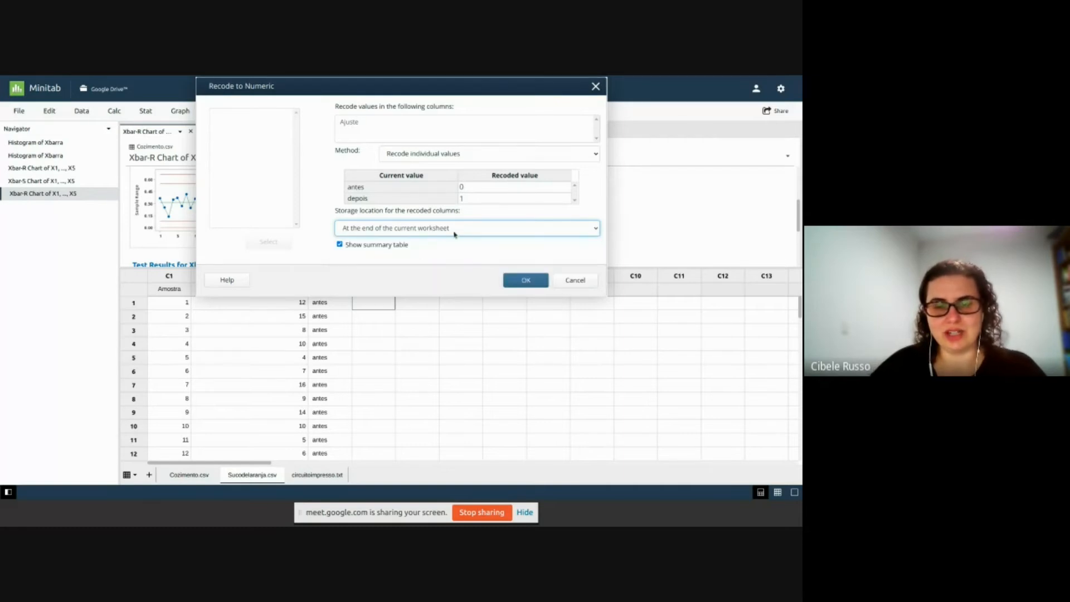
click(522, 282)
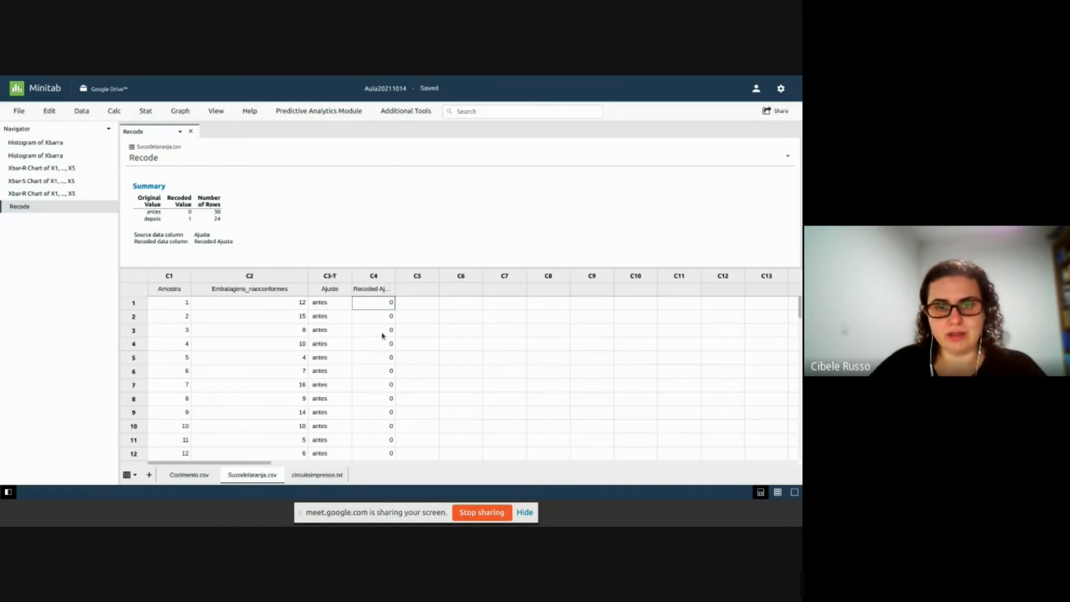
drag(395, 276, 433, 275)
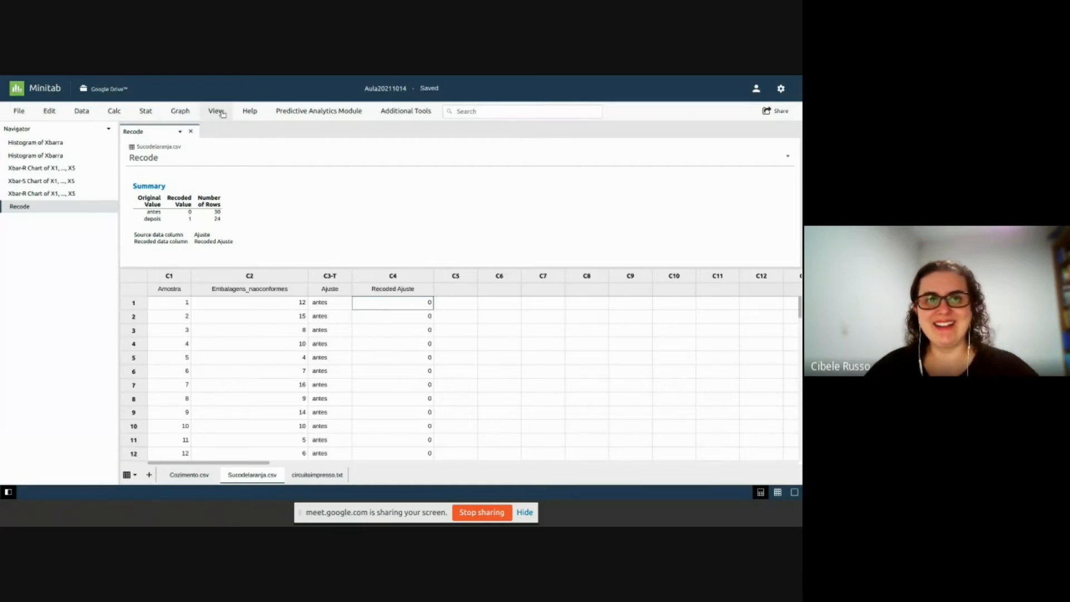
- Open the P chart setup again, keeping Embalagens_naoconformes as the variable and 50 as the subgroup size
click(185, 113)
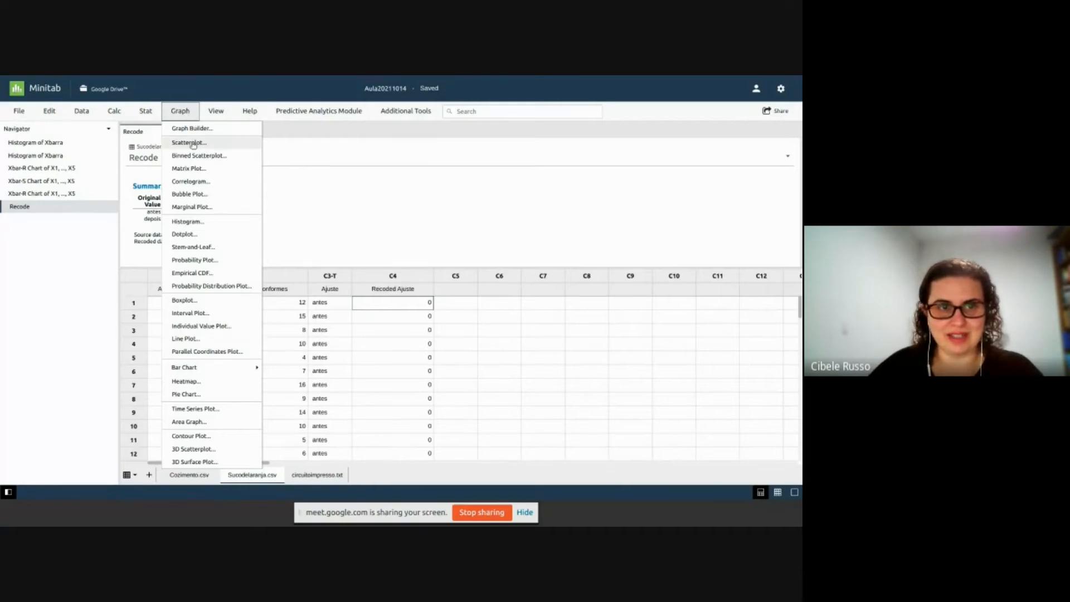
click(149, 112)
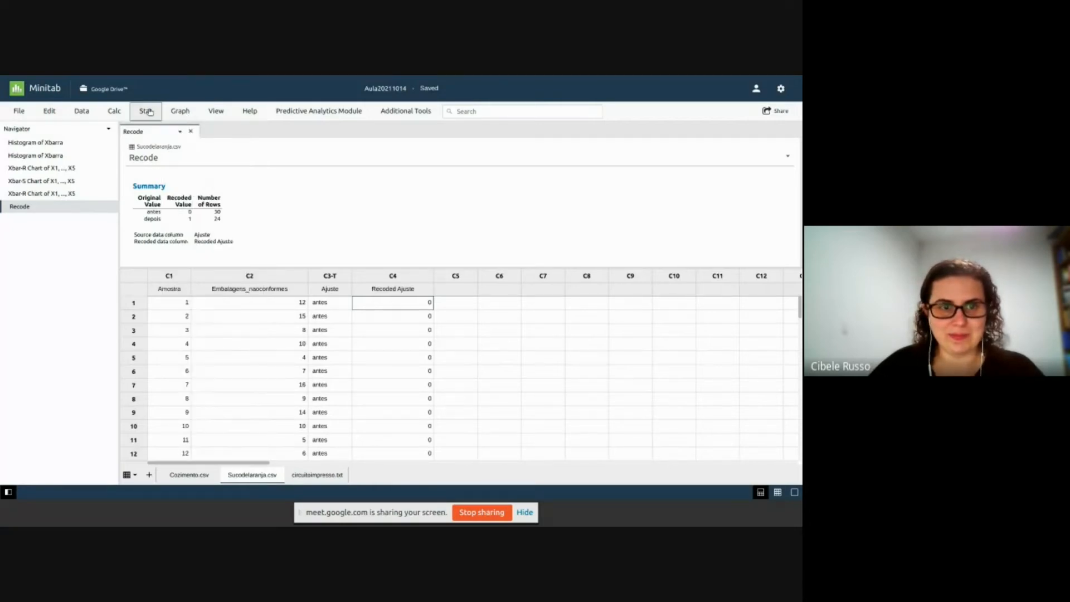
click(154, 112)
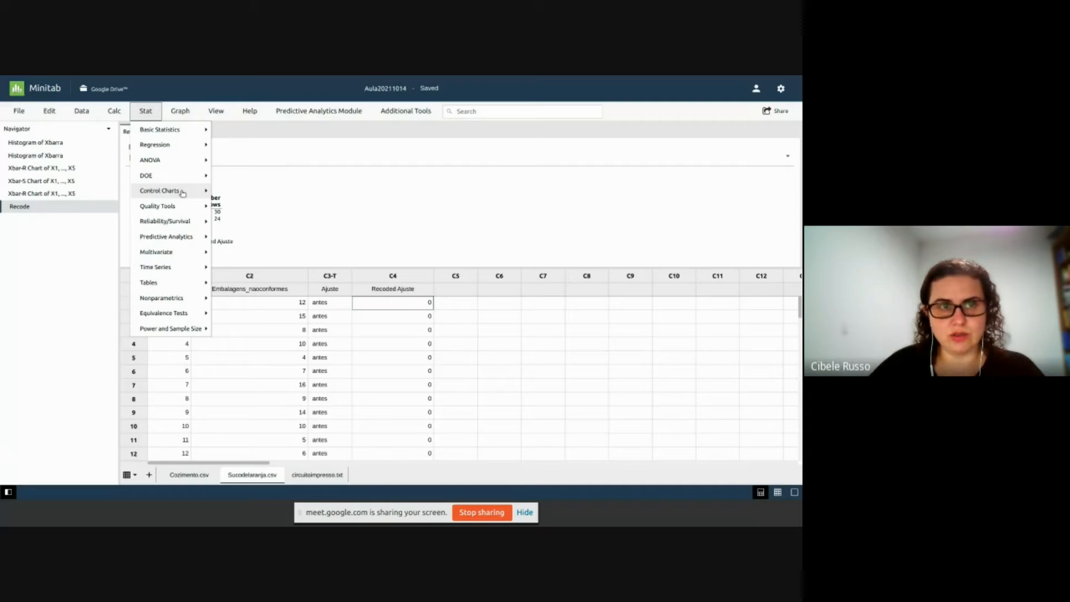
click(209, 192)
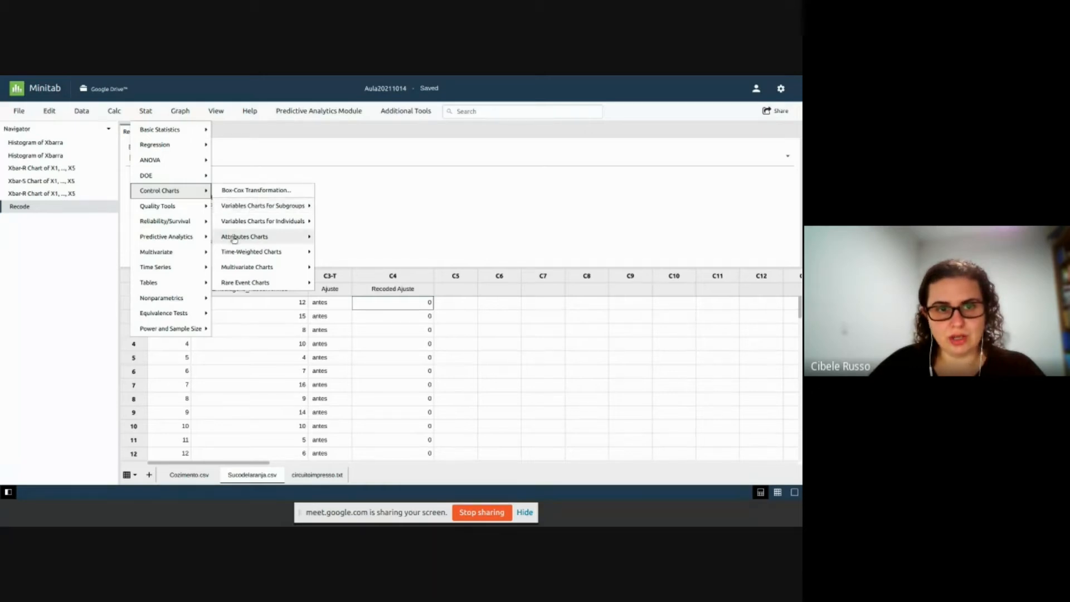
click(254, 239)
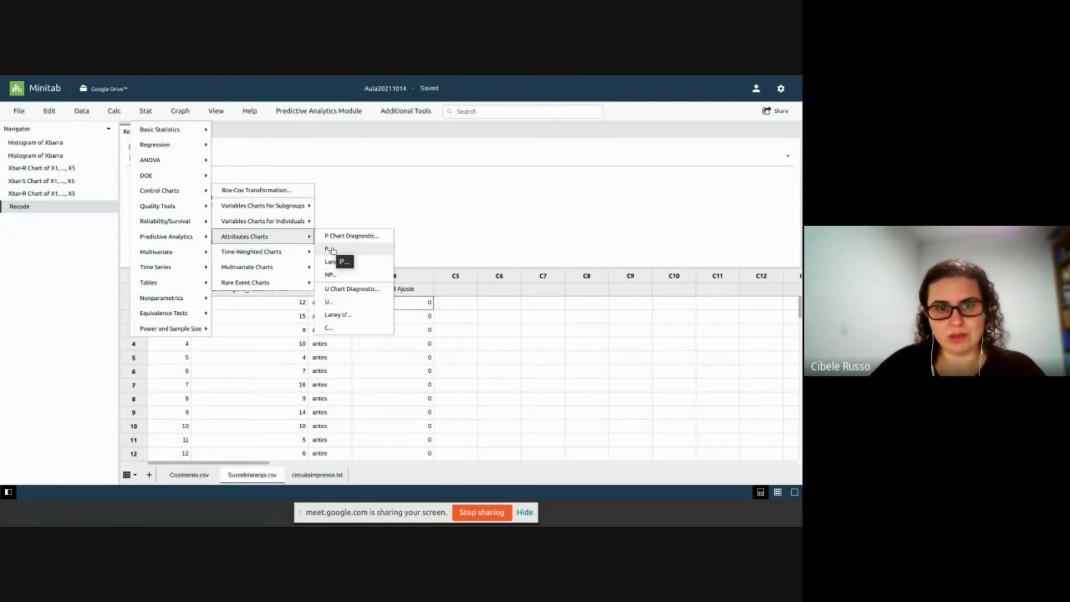
click(366, 251)
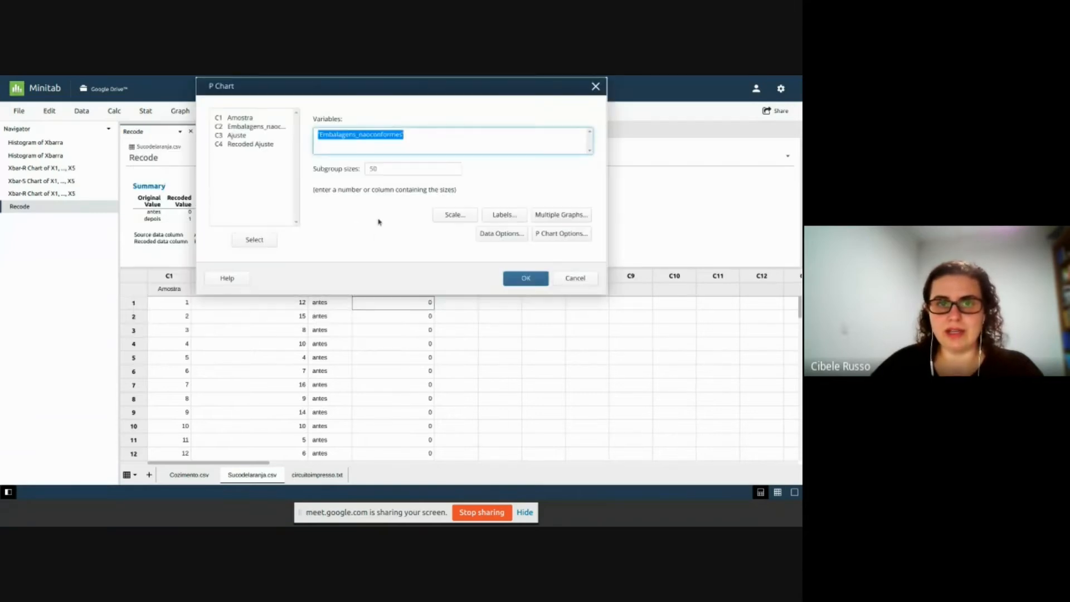
click(430, 140)
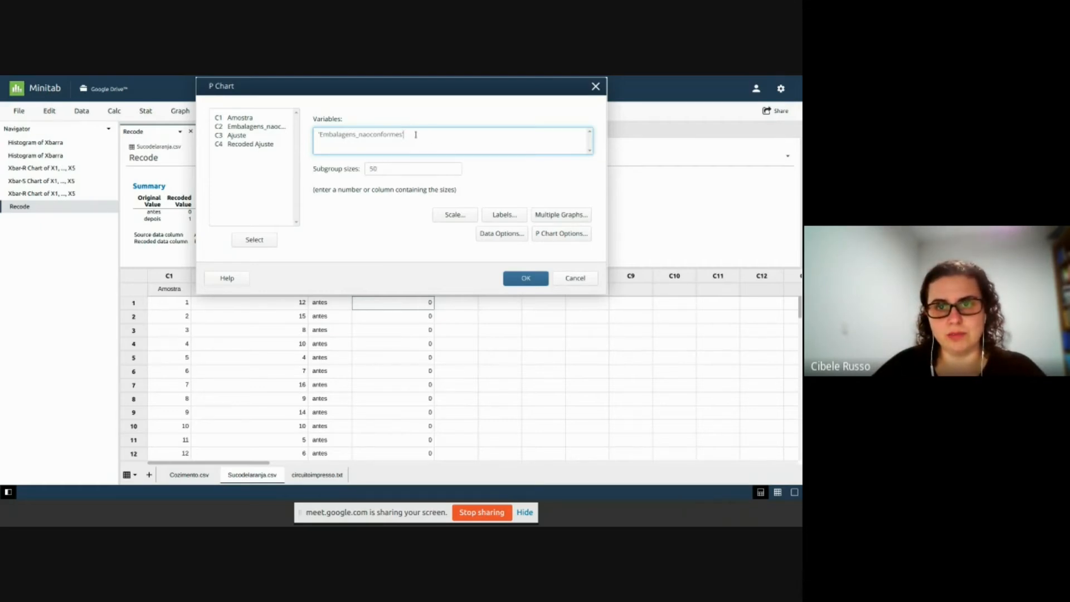
- Replace the P chart's row-inclusion condition with 'Recoded Ajuste' = 0
click(502, 234)
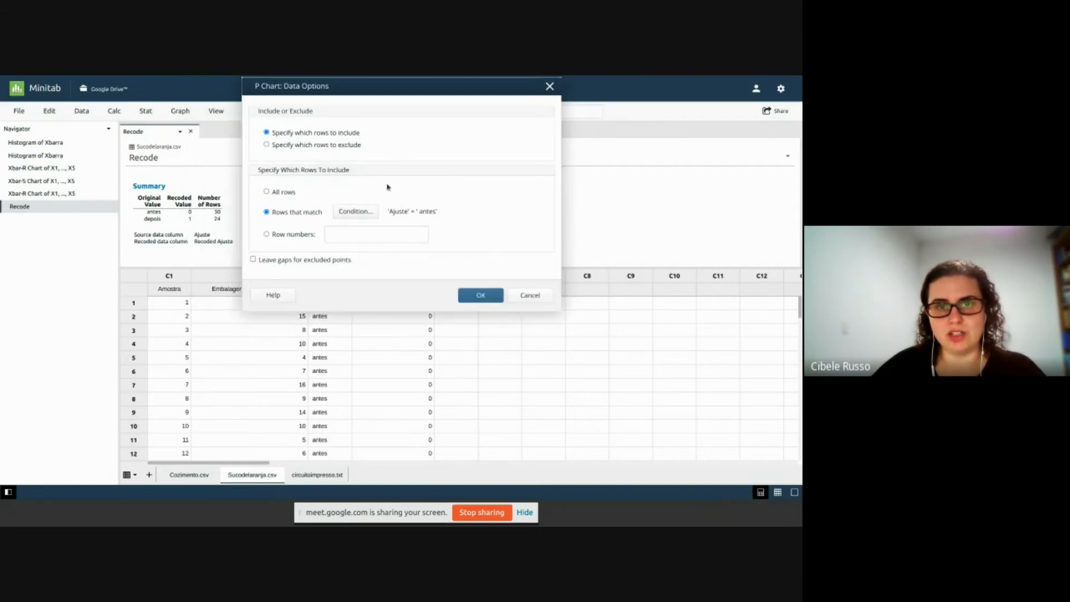
click(356, 211)
click(401, 137)
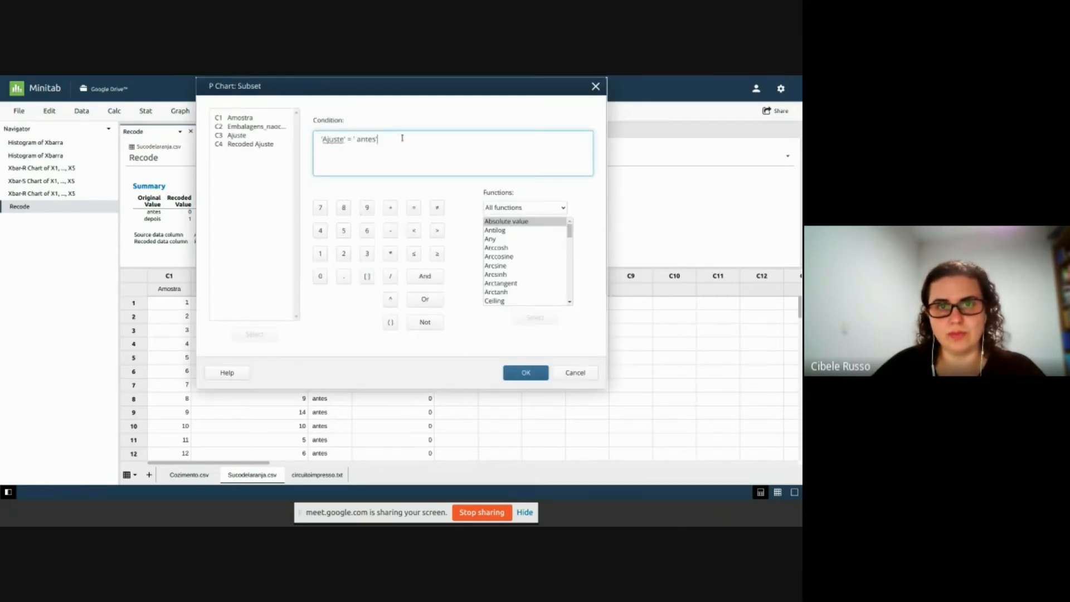
key(ctrl+a)
key(BackSpace)
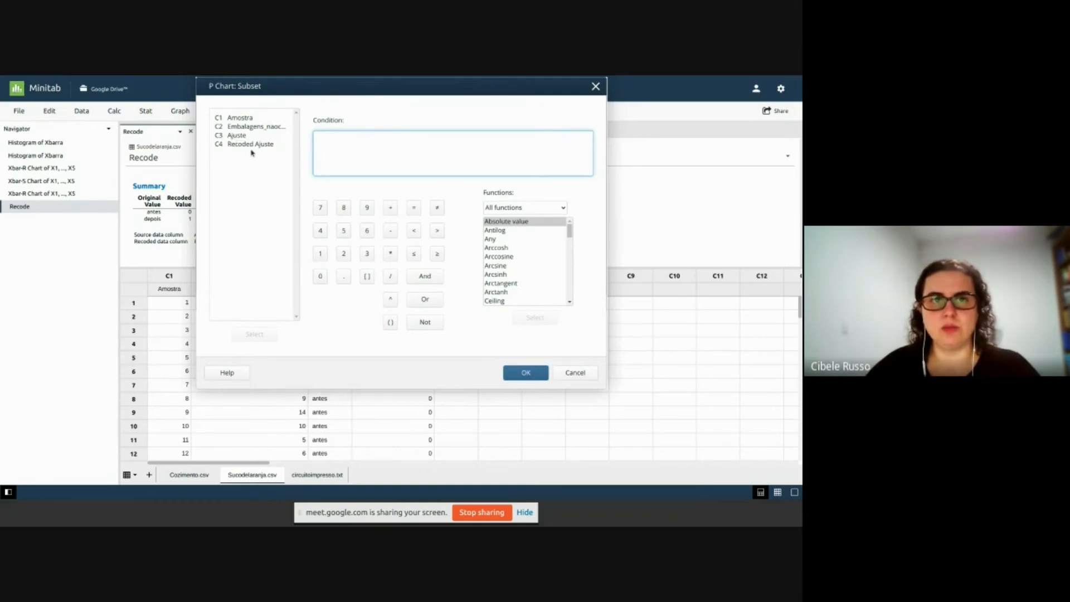
double_click(250, 144)
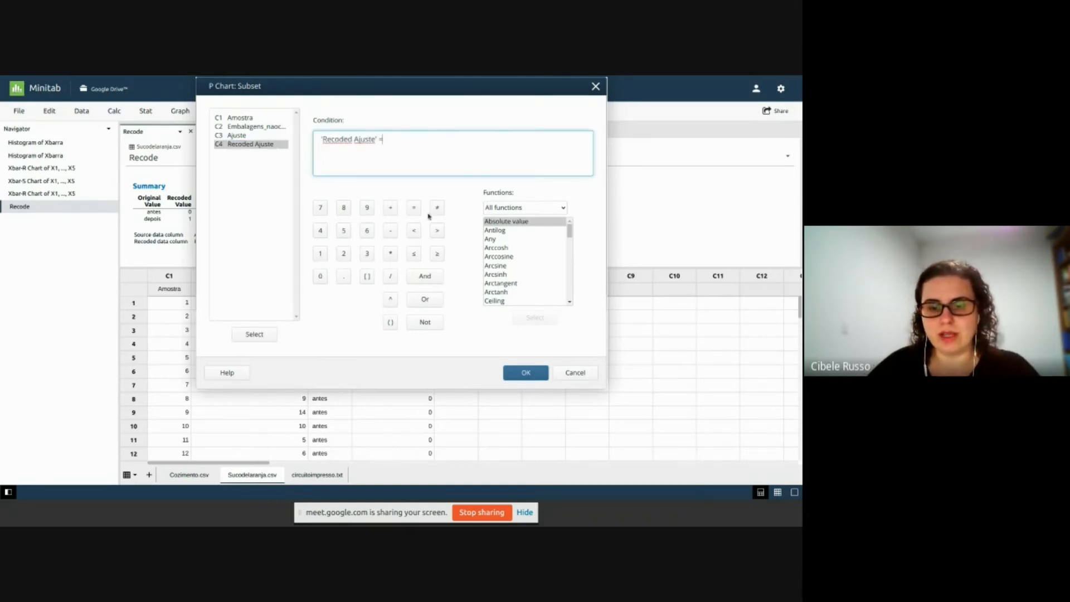
text(0)
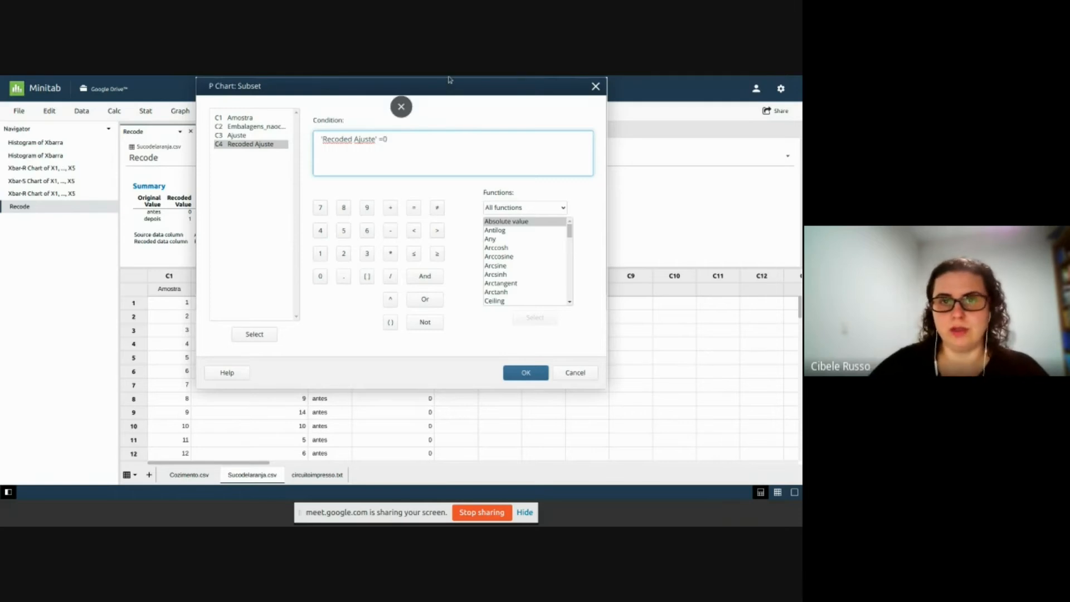
key(Left)
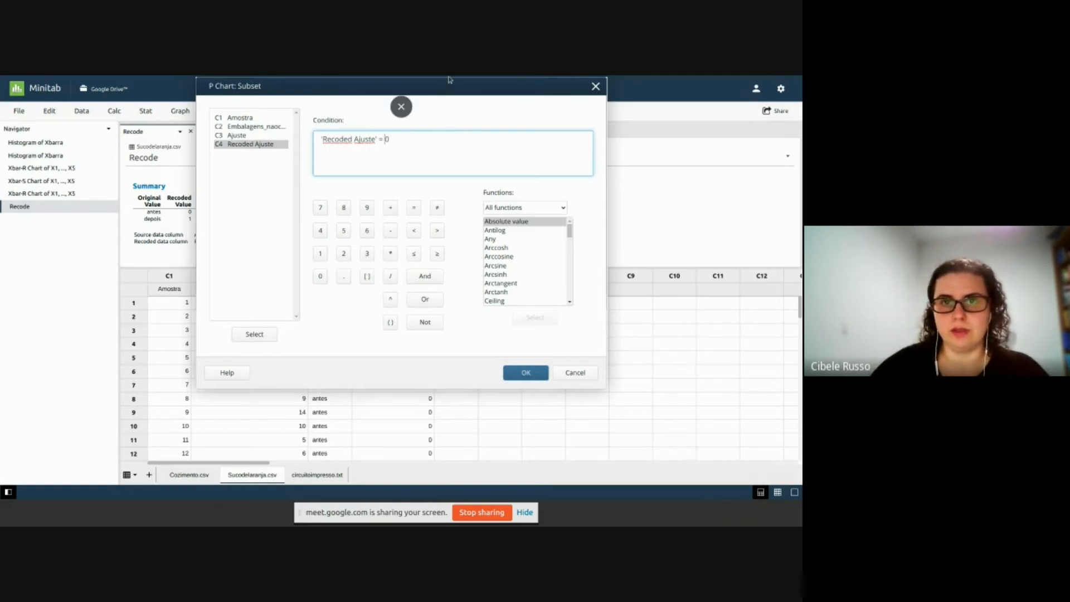
click(527, 372)
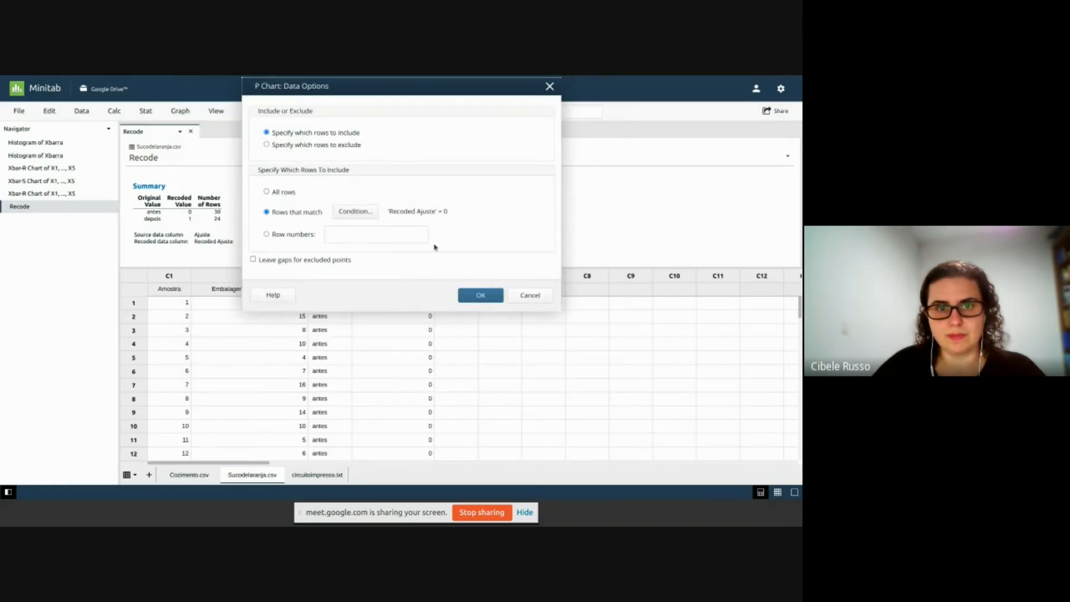
- Generate the P chart of Embalagens_naoconformes from the filtered rows and enlarge the output area to show the whole graph
click(478, 294)
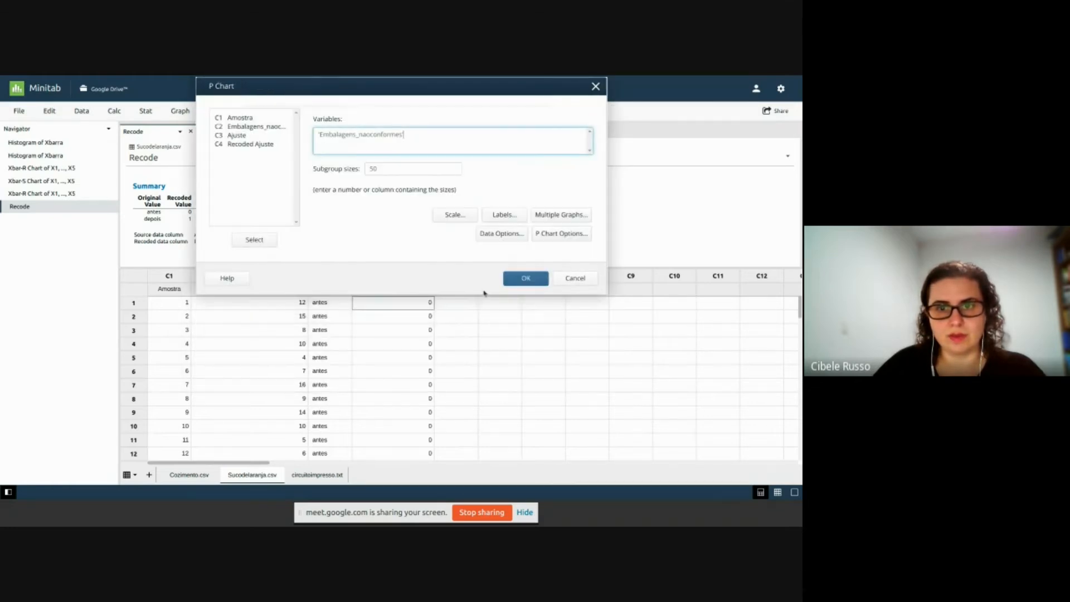
click(517, 280)
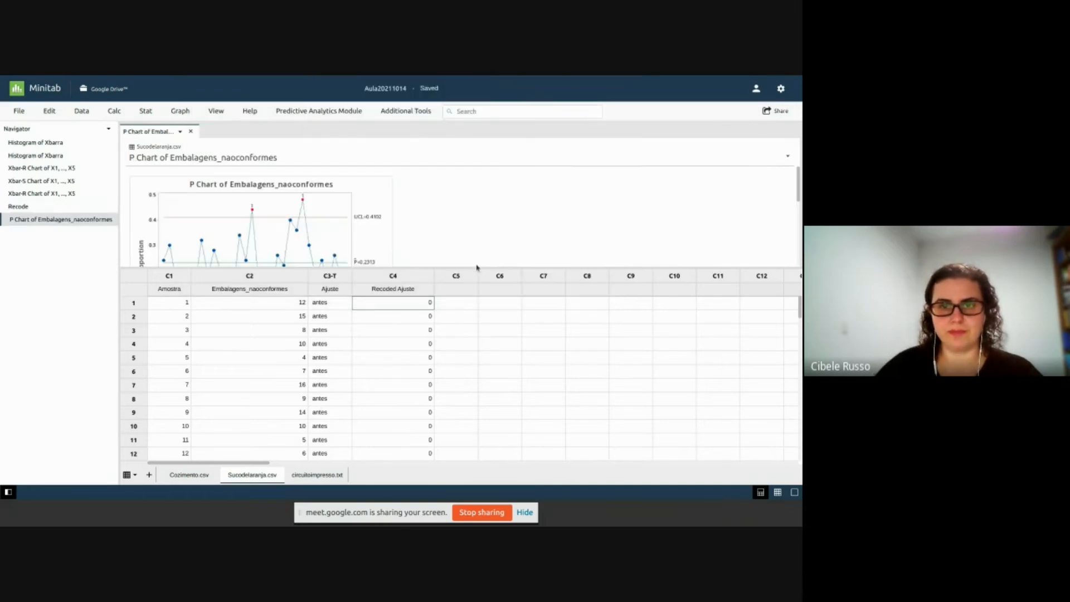
drag(476, 268, 505, 389)
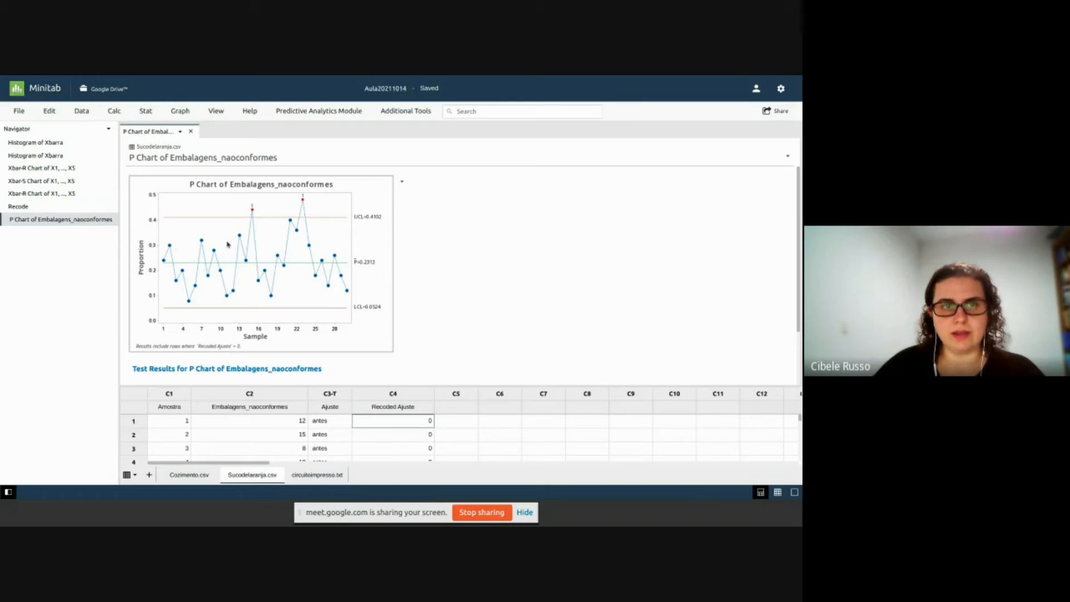
- Start another P chart of Embalagens_naoconformes and set its row-inclusion condition to 'Recoded Ajuste' = 1
click(148, 111)
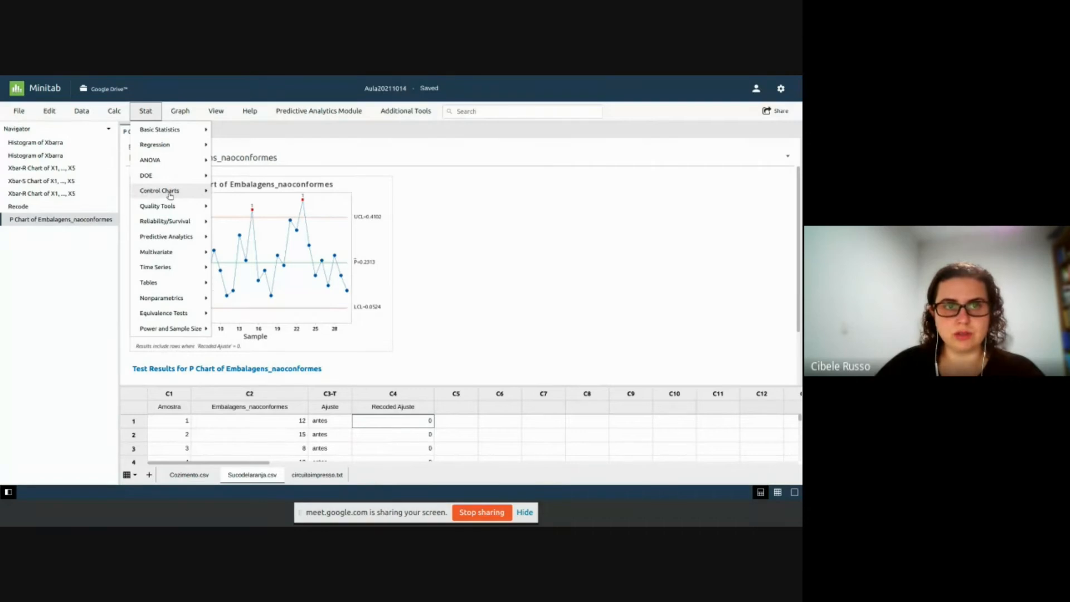
mouse_move(170, 192)
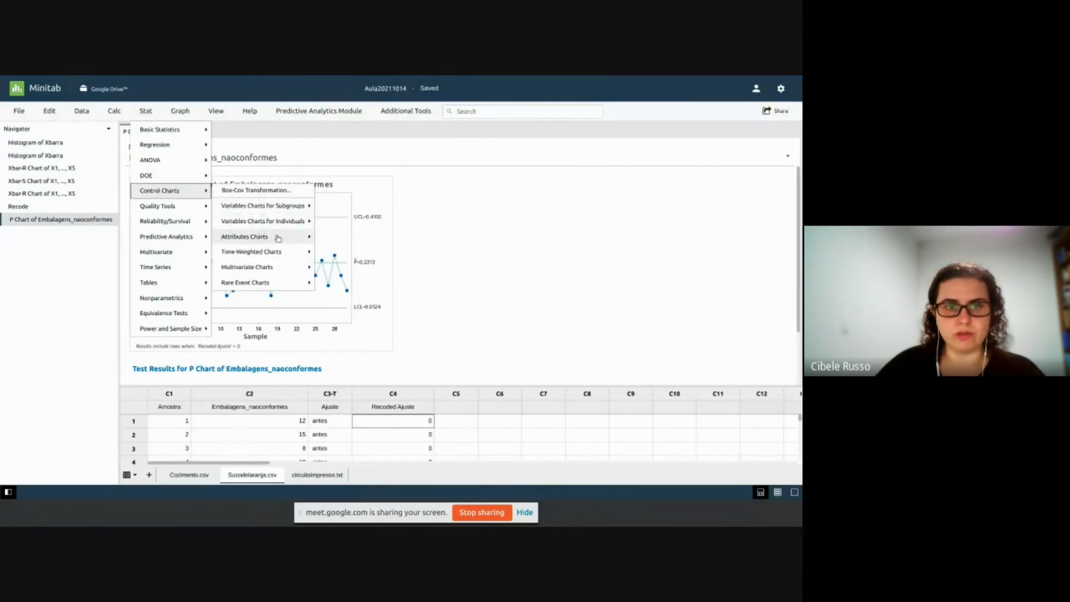
mouse_move(278, 239)
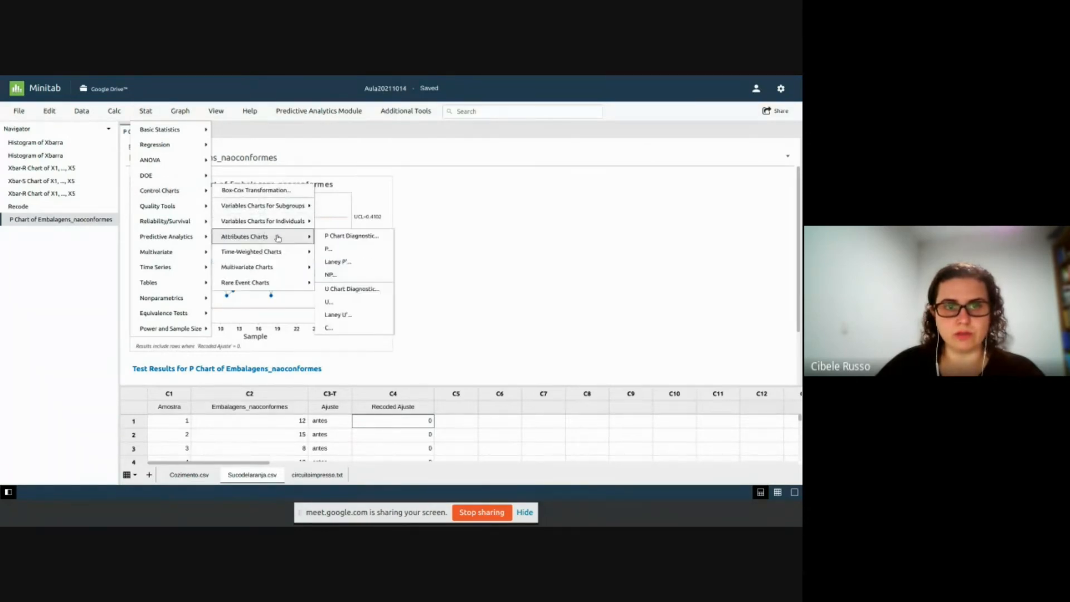
click(344, 250)
click(502, 234)
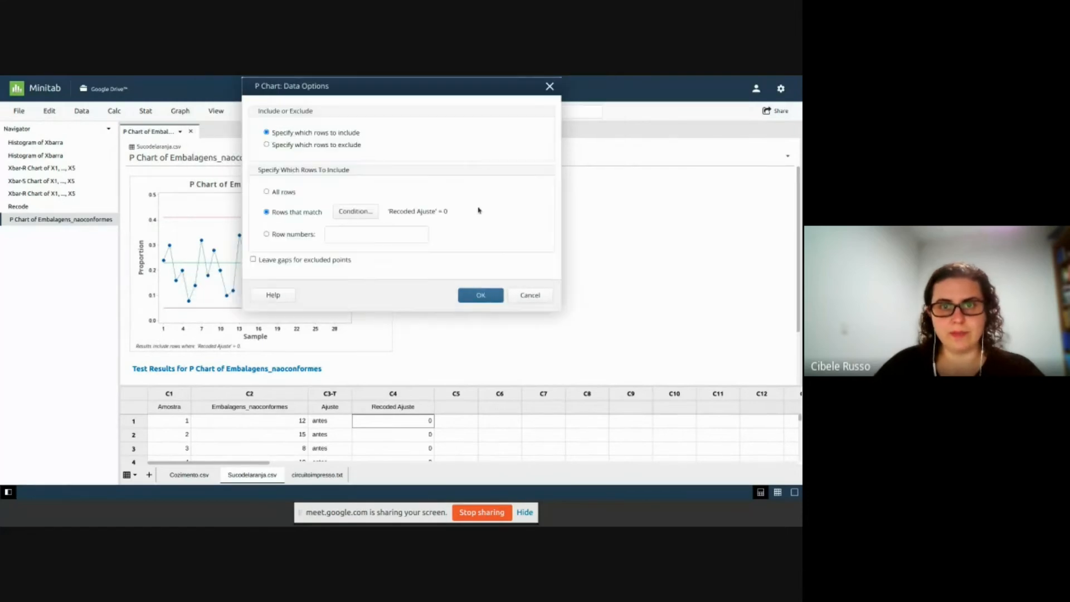
click(355, 212)
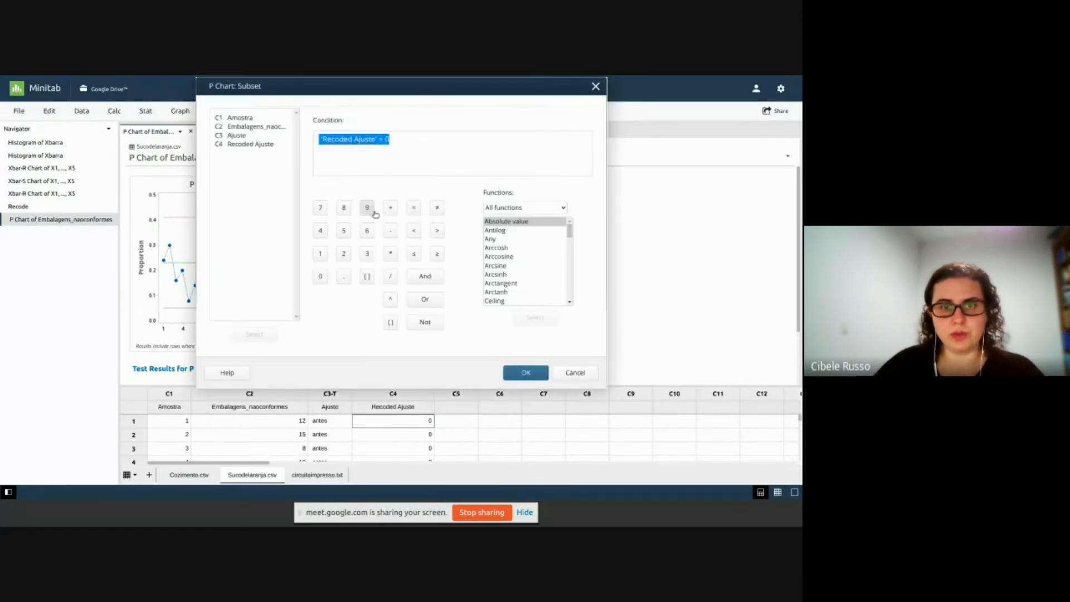
click(408, 138)
key(BackSpace)
text(1)
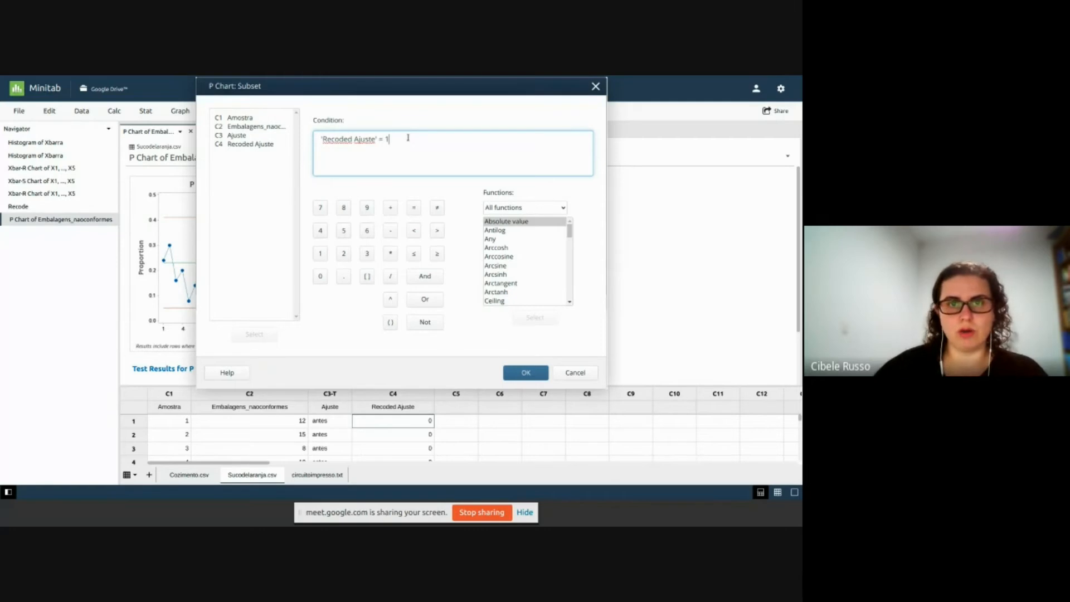
click(522, 373)
- Generate the P chart for the rows coded 1 and compare it with the chart for the rows coded 0
click(491, 296)
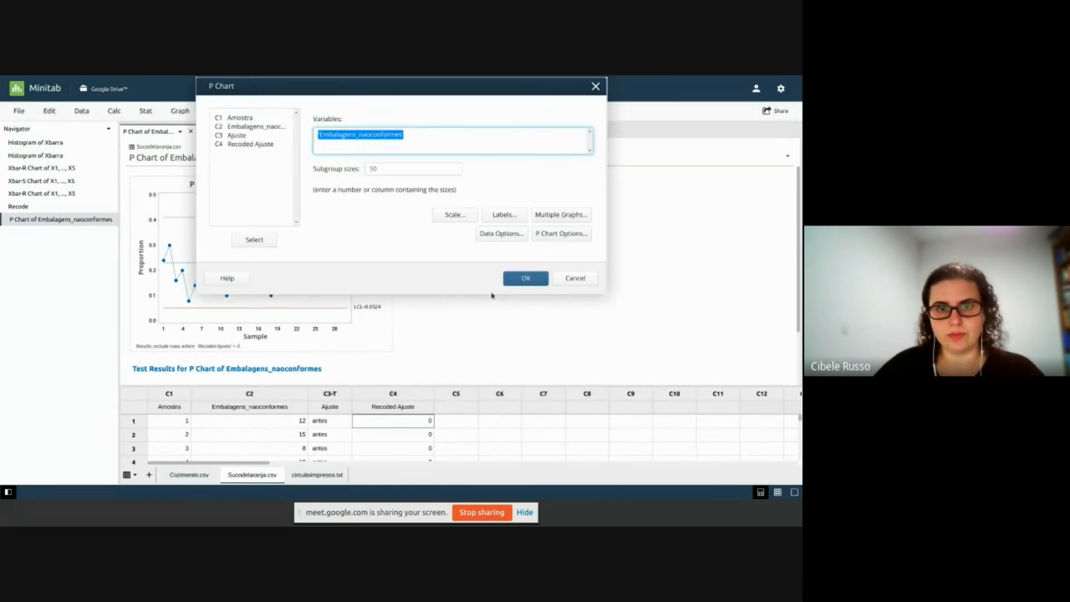
click(516, 286)
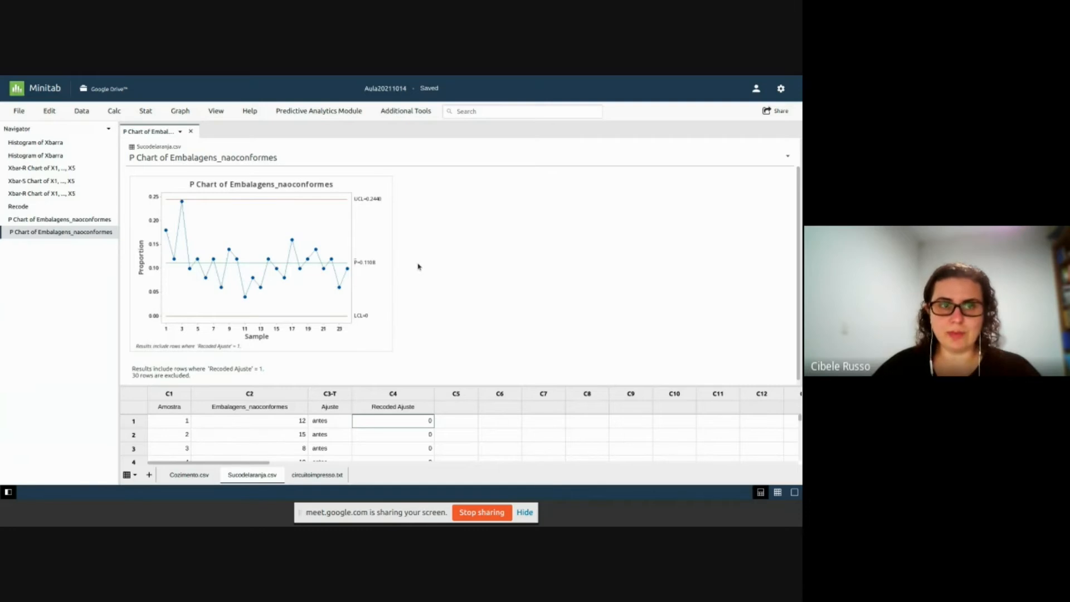
click(79, 220)
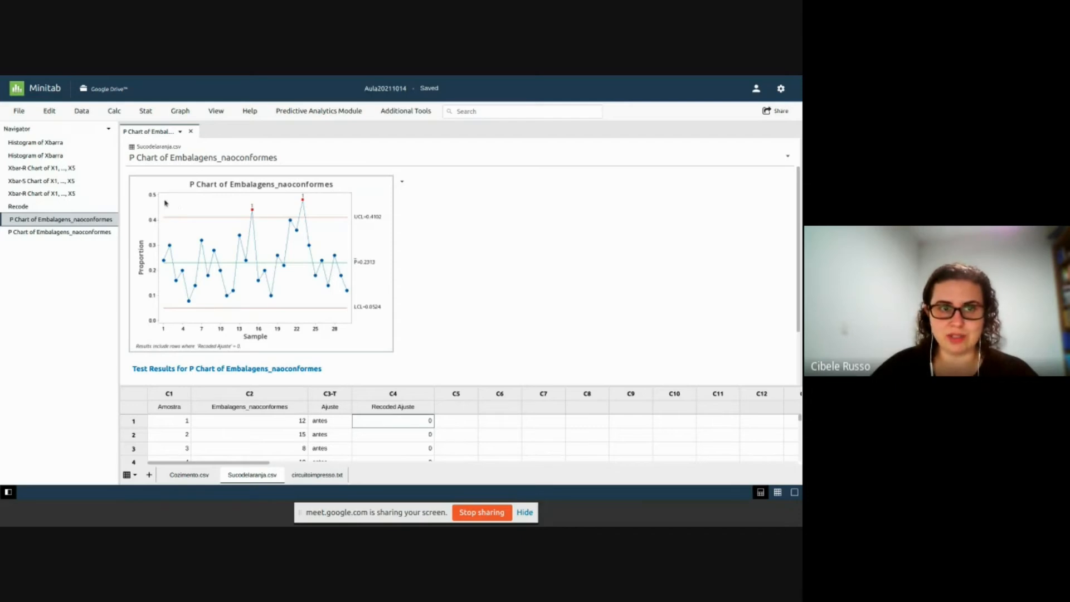
click(105, 232)
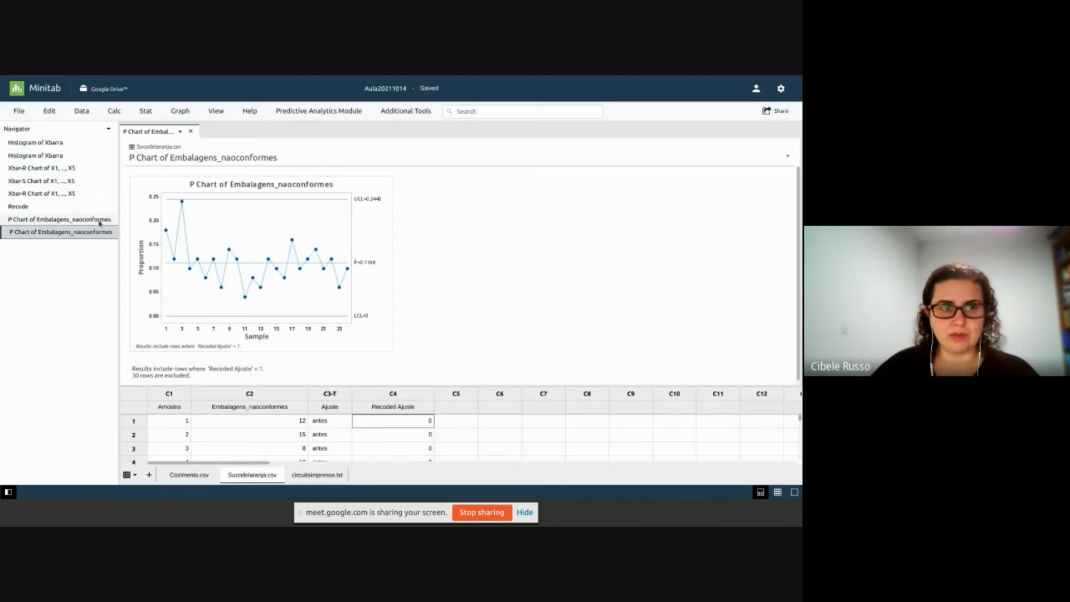
- Create a third P chart of Embalagens_naoconformes that includes all rows
click(146, 110)
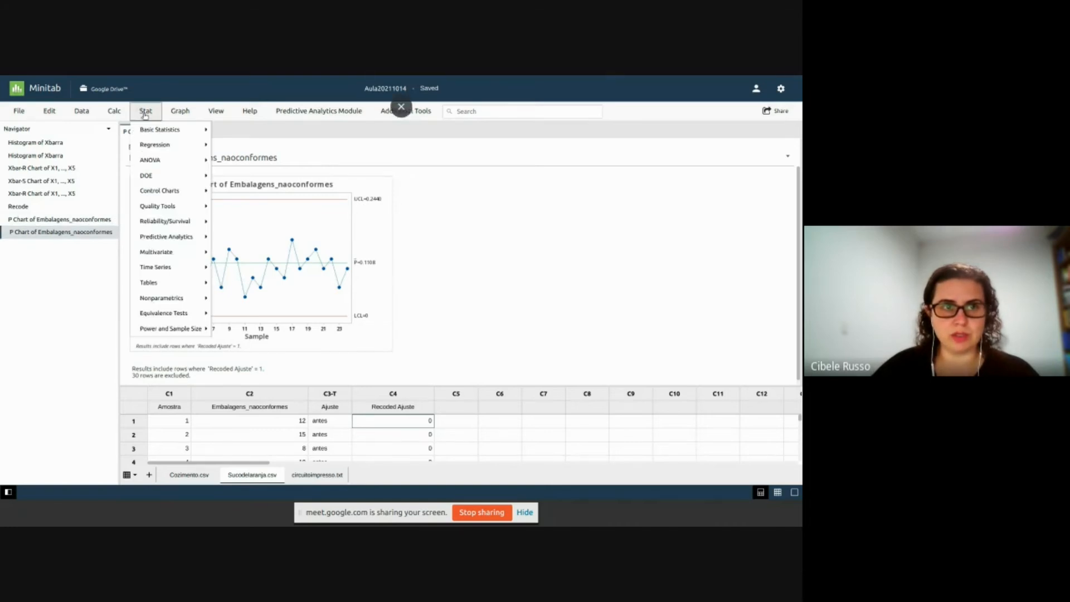
mouse_move(157, 195)
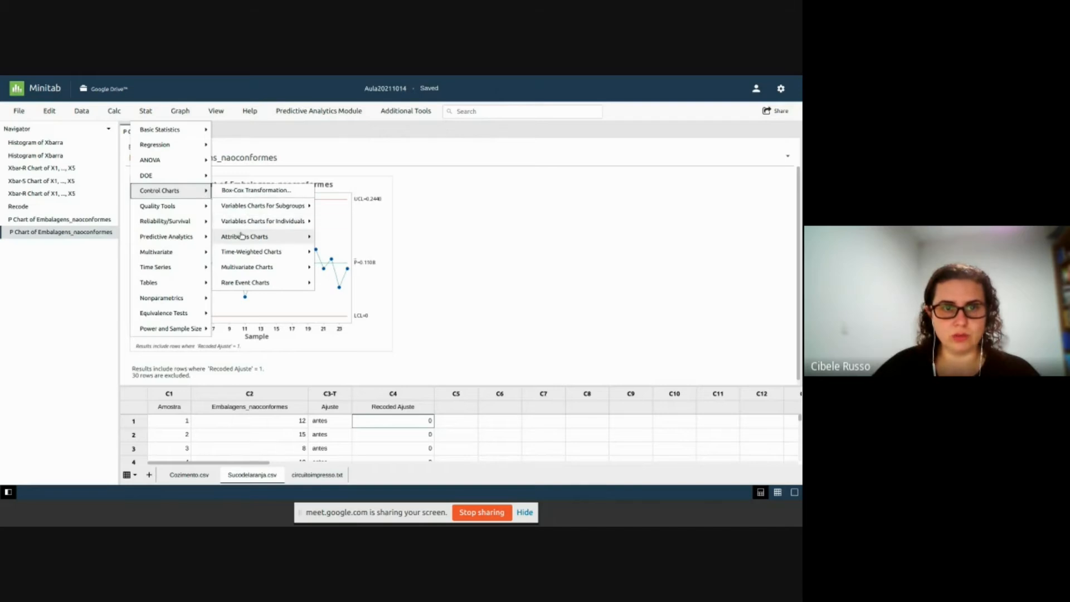
mouse_move(243, 237)
click(326, 250)
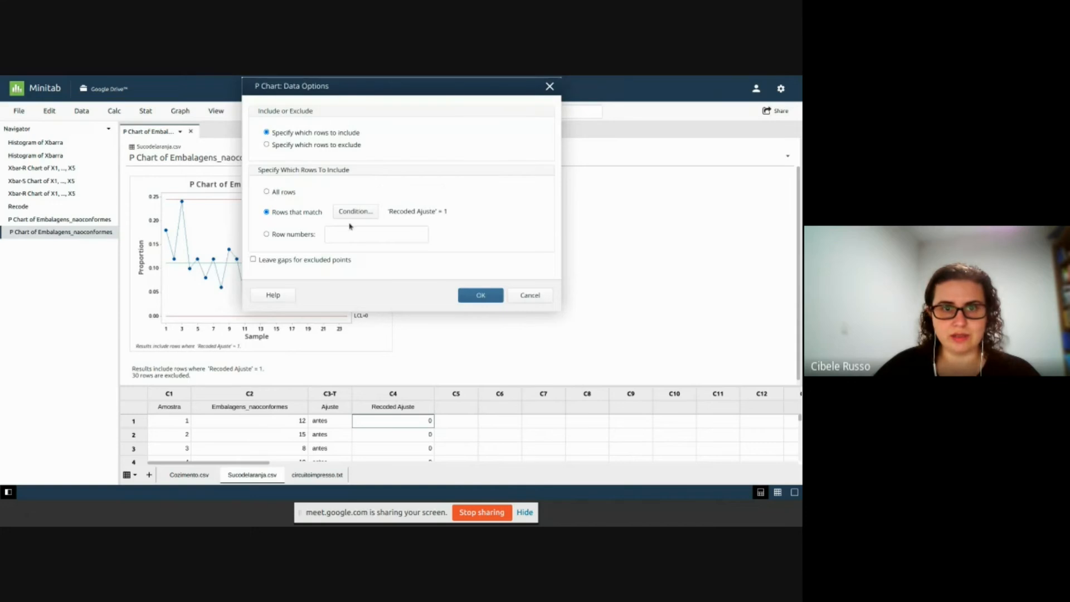
click(277, 194)
click(479, 296)
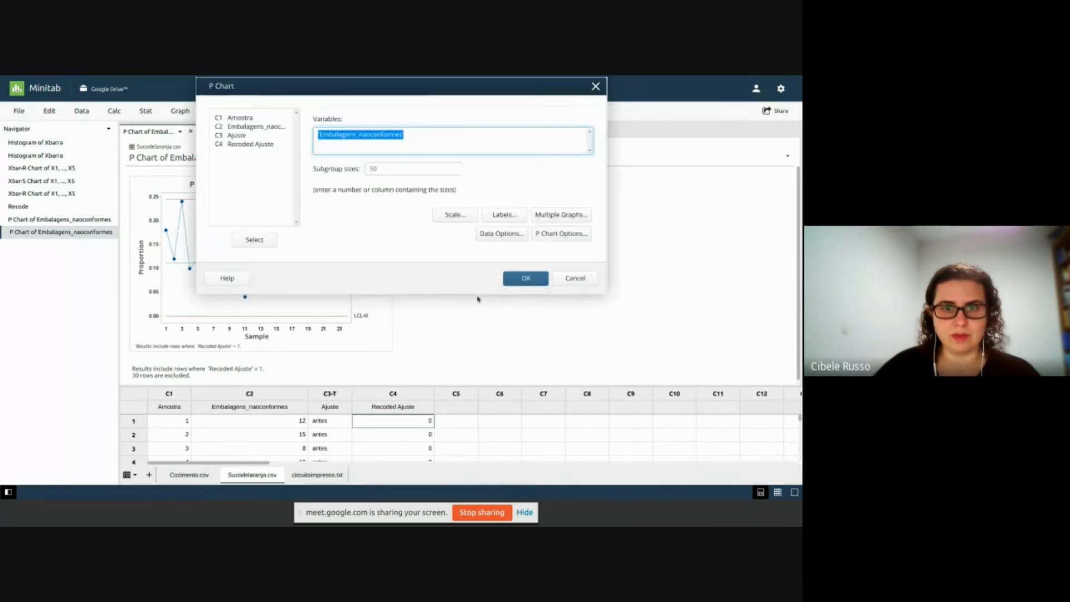
click(527, 278)
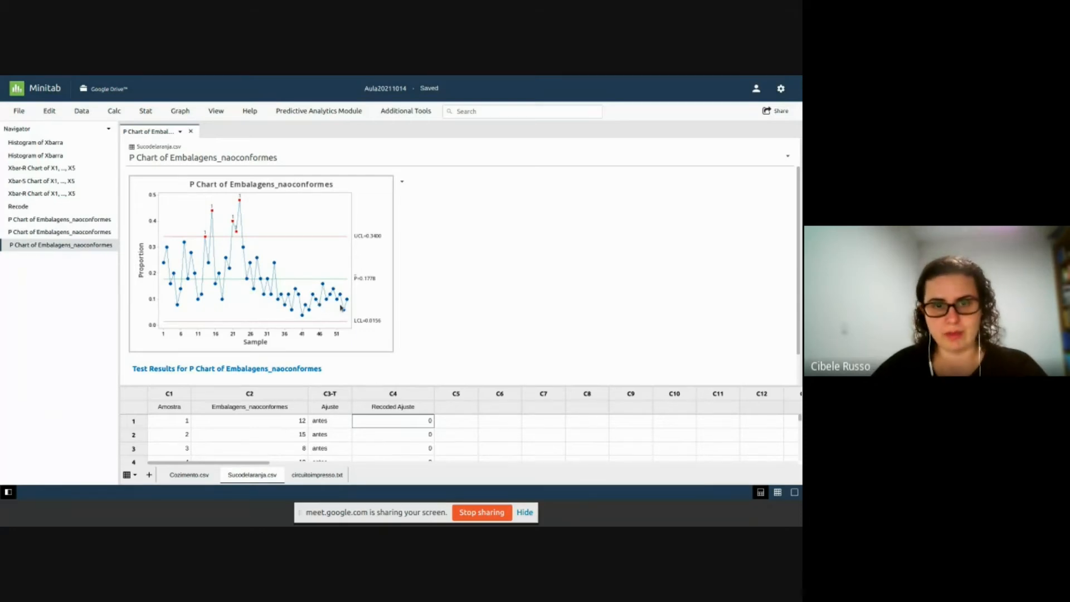
- Compare the all-rows P chart with the separate charts for 'Recoded Ajuste' = 0 and 'Recoded Ajuste' = 1
click(47, 233)
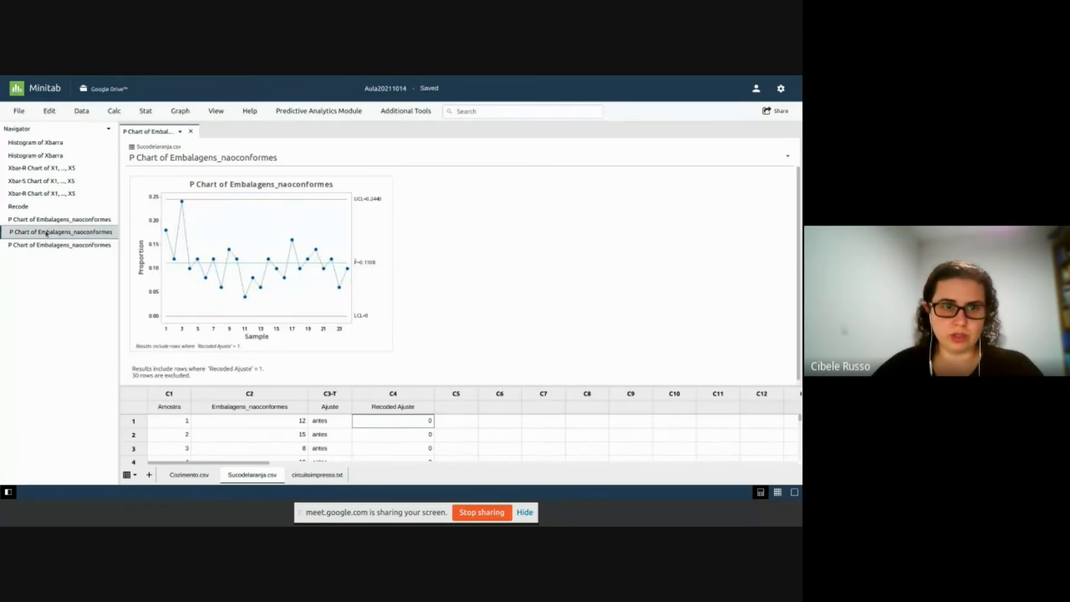
click(50, 220)
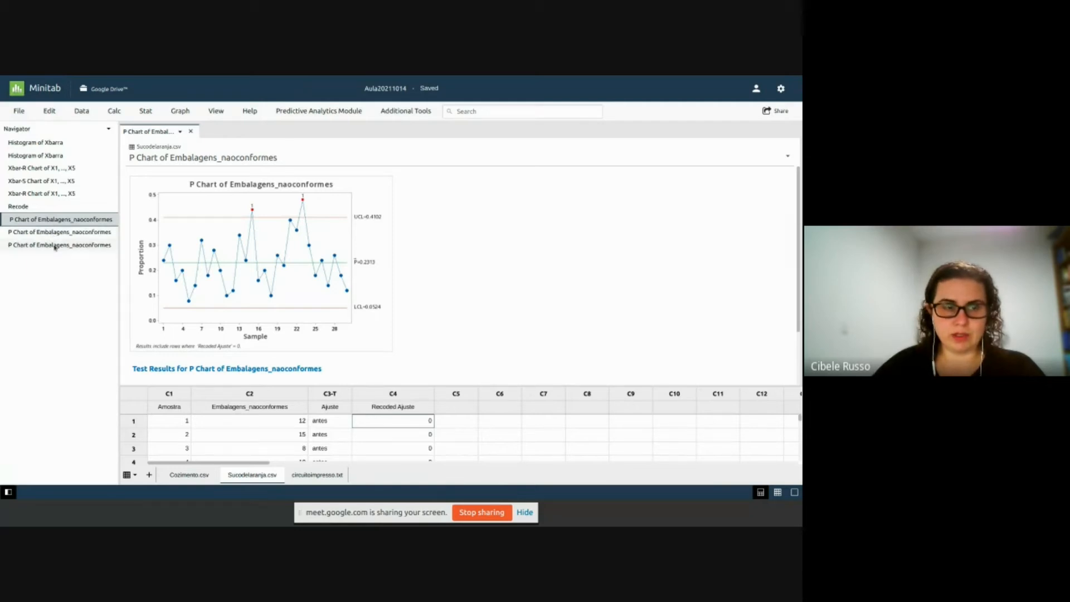
click(53, 242)
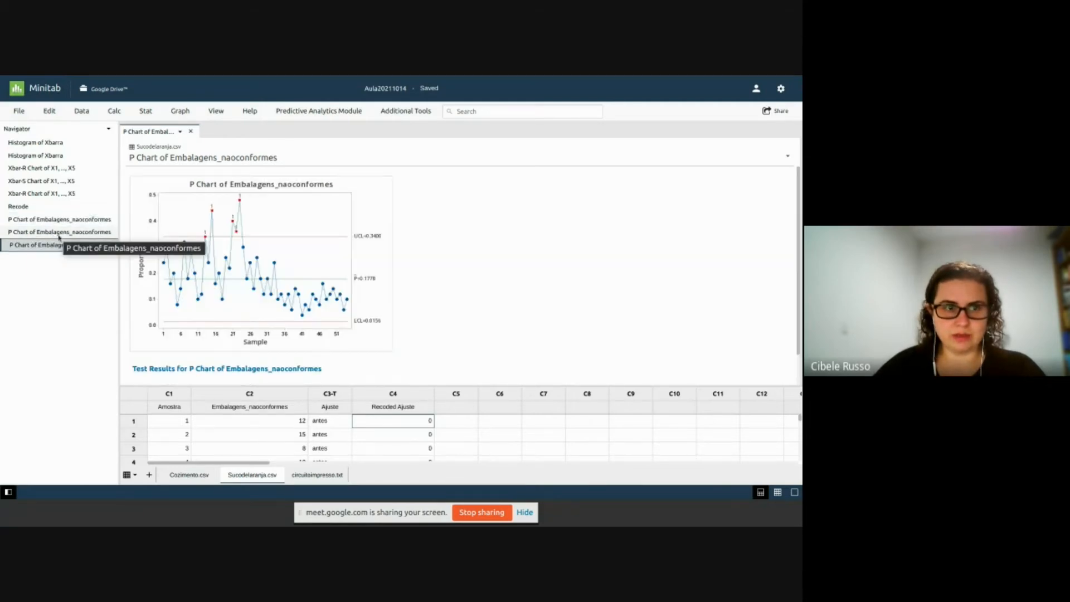
click(59, 233)
click(62, 247)
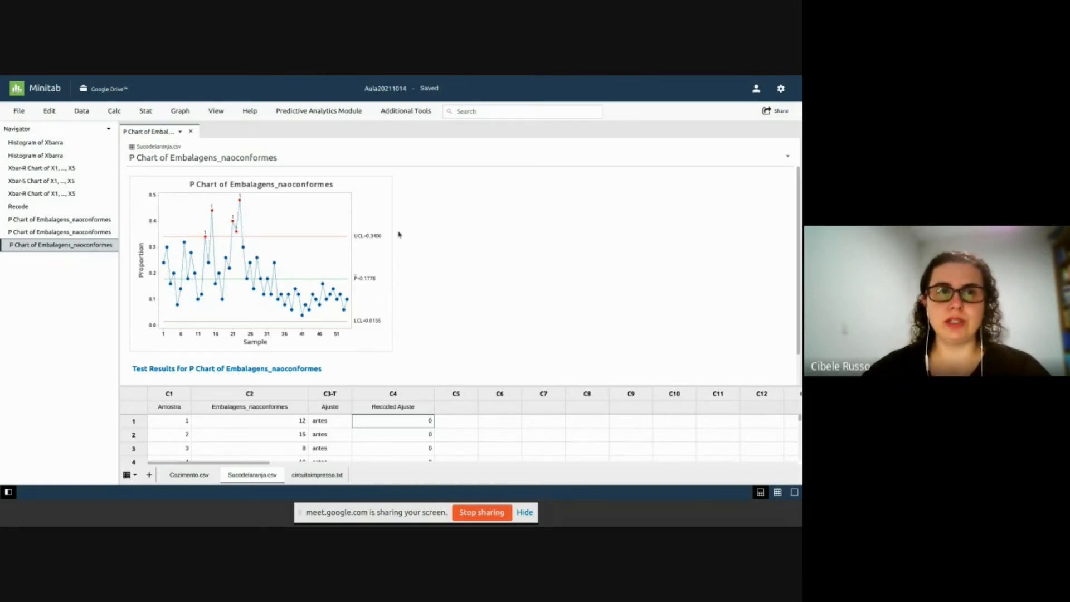
- Examine the available statistical analyses, from Basic Statistics and ANOVA through Capability Analysis and Time Series to Power and Sample Size
click(120, 112)
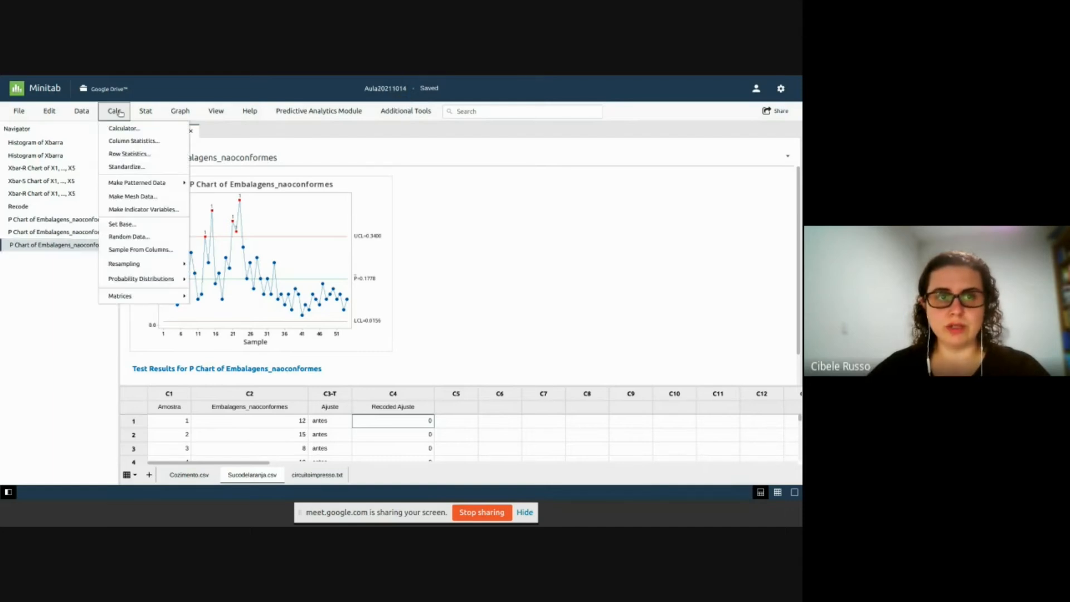
click(146, 112)
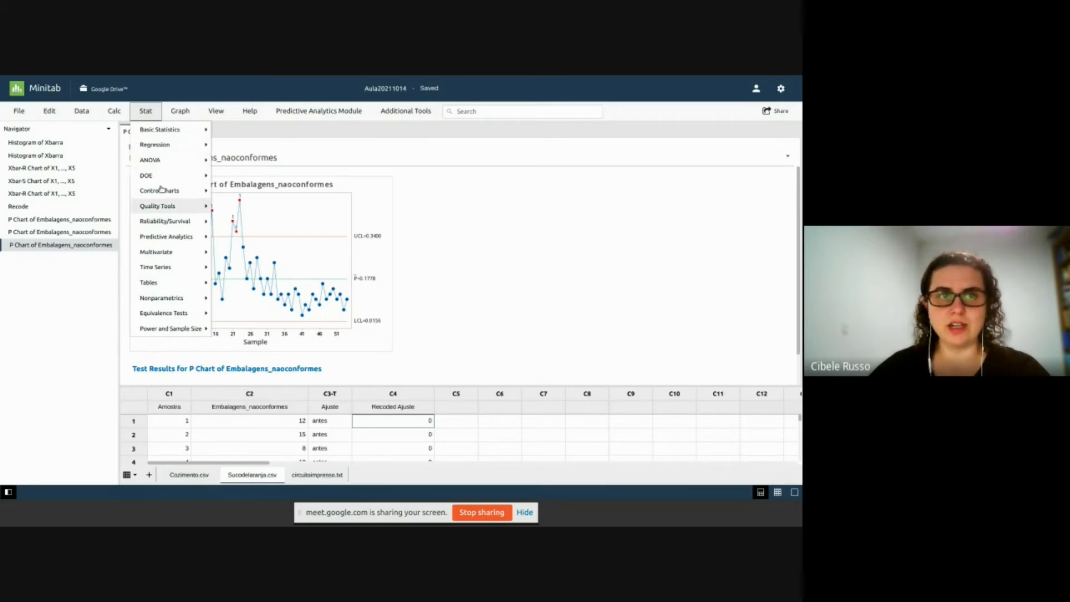
click(158, 131)
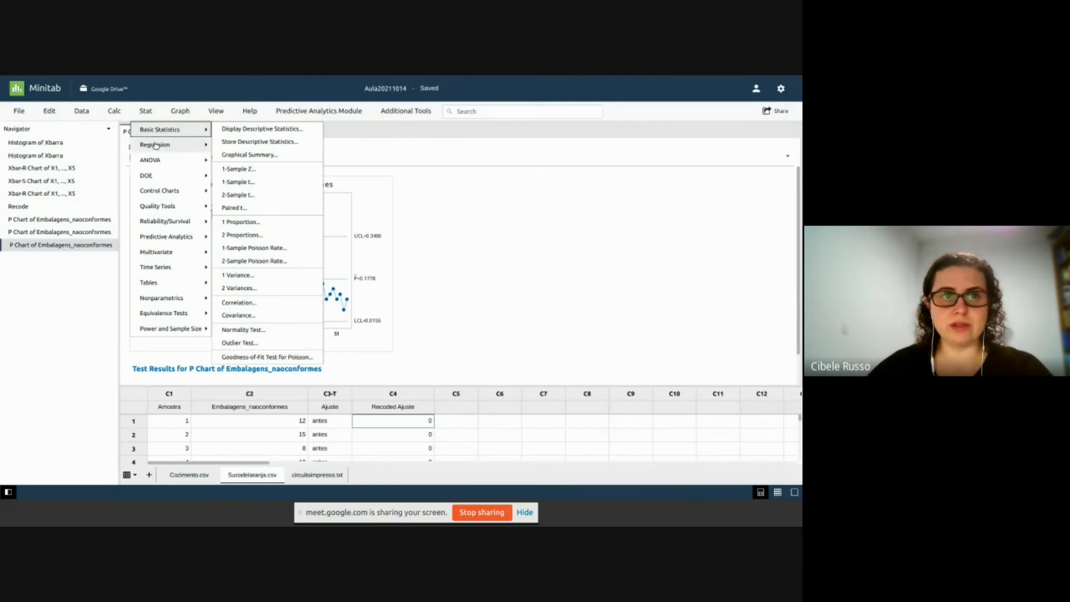
mouse_move(155, 146)
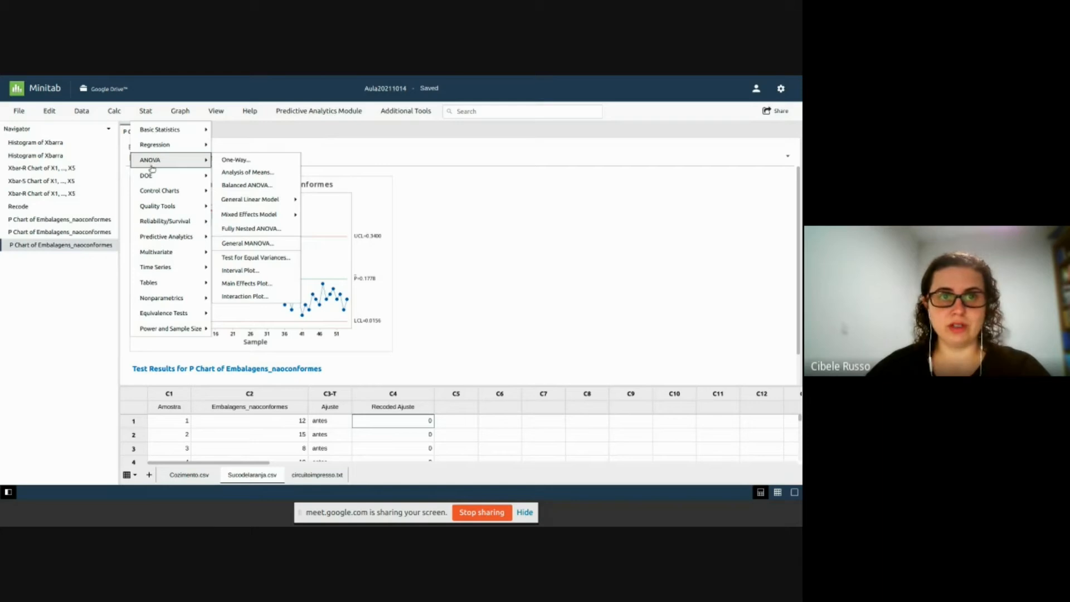
mouse_move(151, 177)
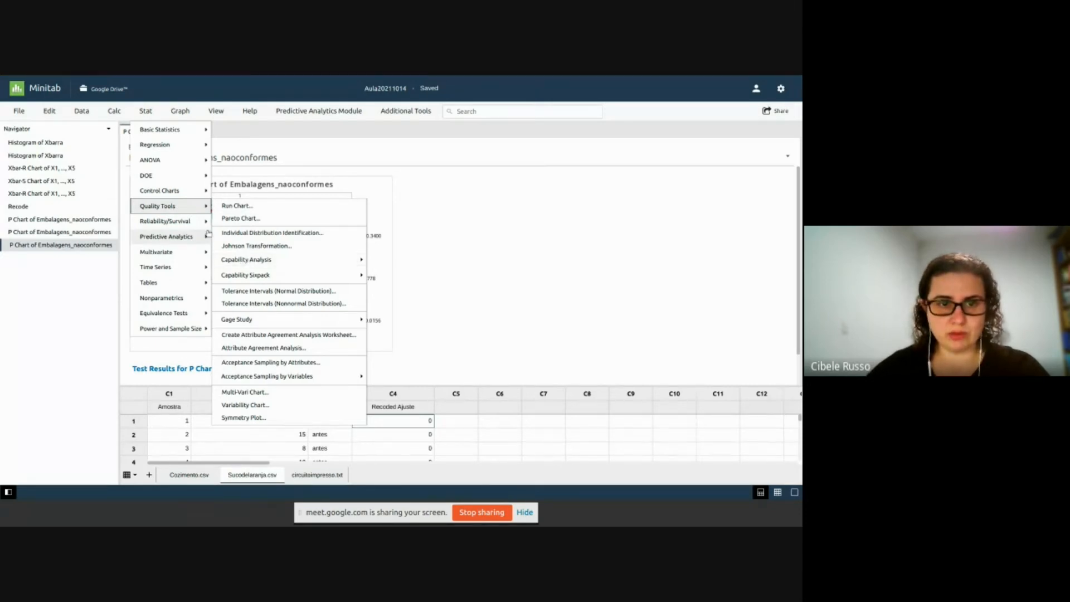
click(252, 260)
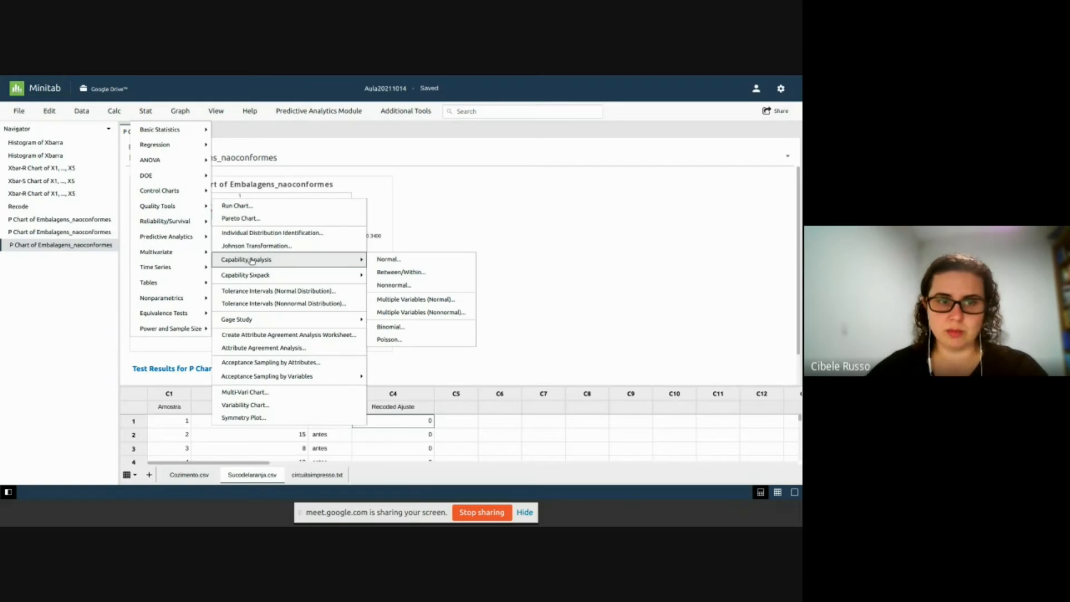
mouse_move(186, 237)
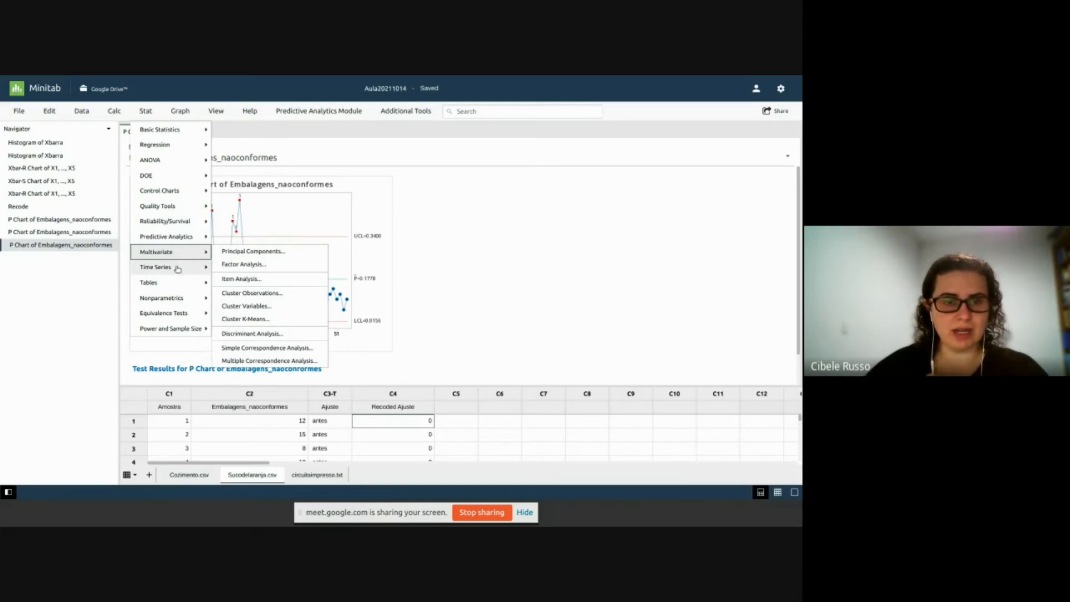
click(177, 269)
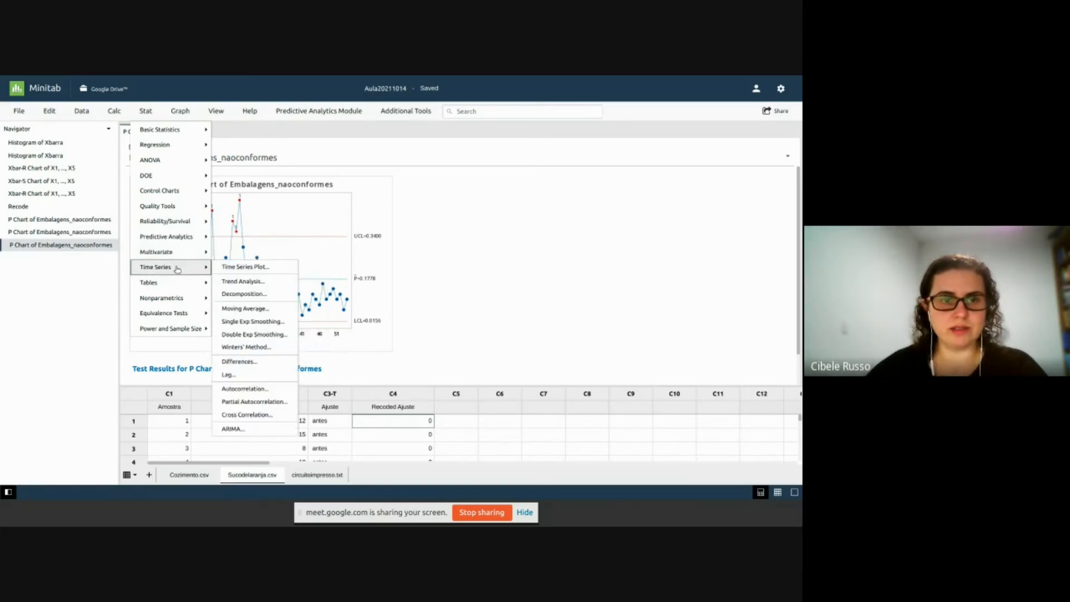
click(170, 282)
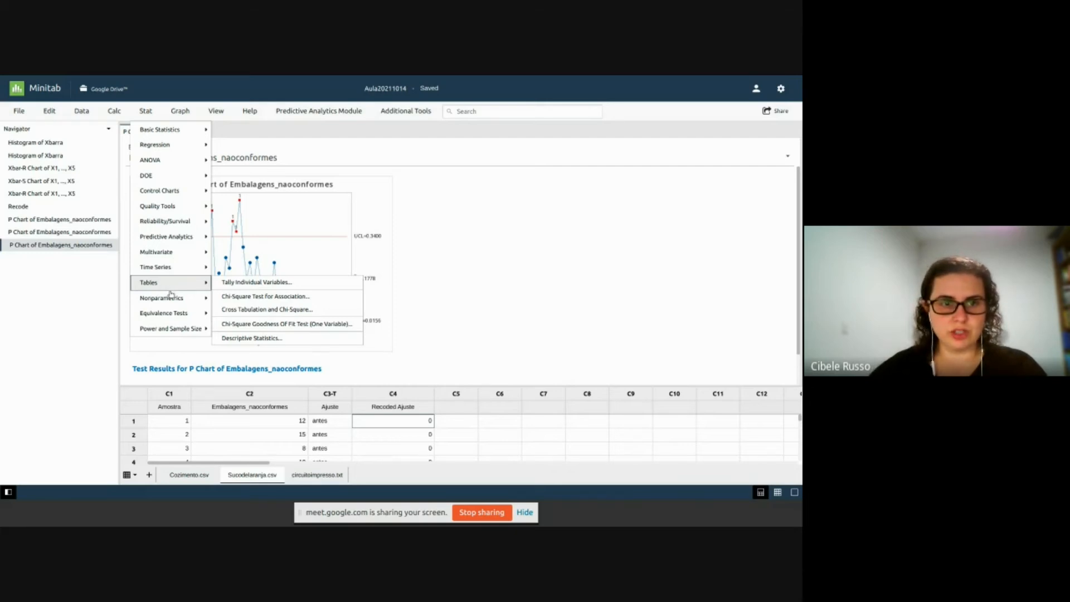
click(170, 300)
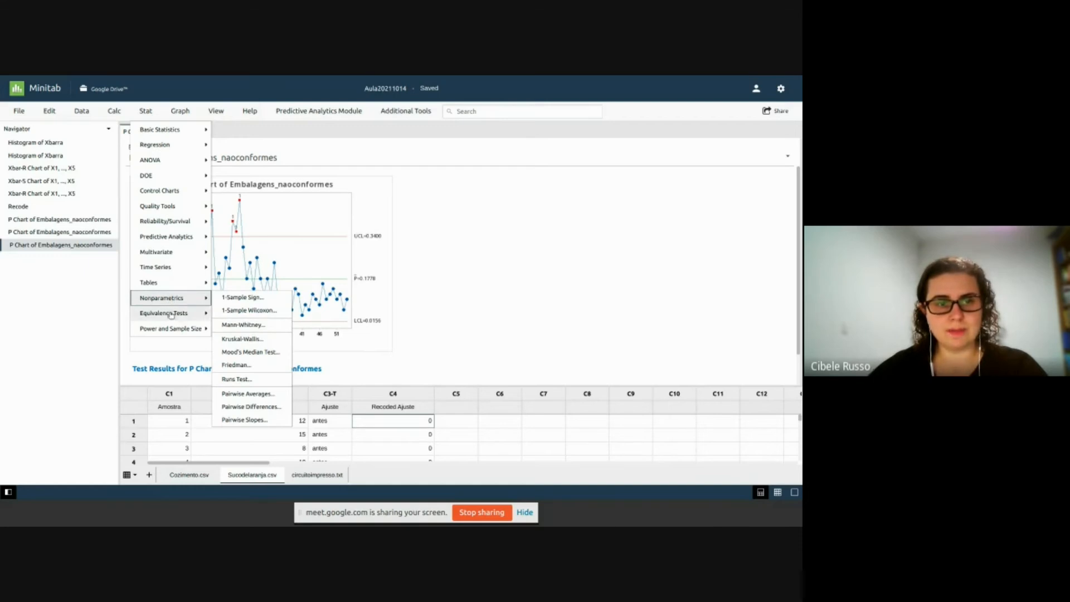
click(171, 314)
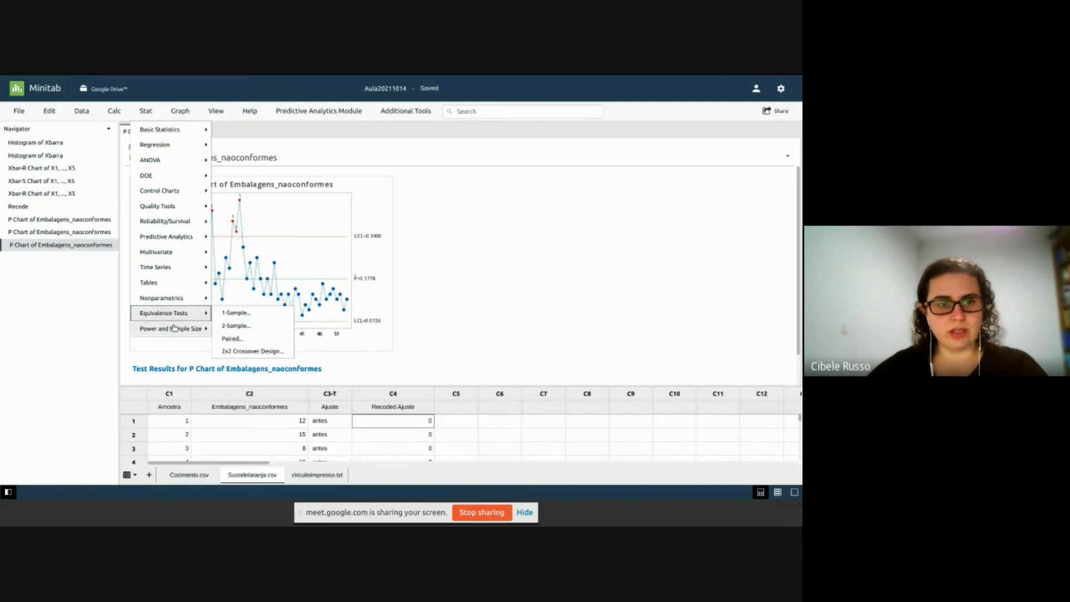
mouse_move(174, 329)
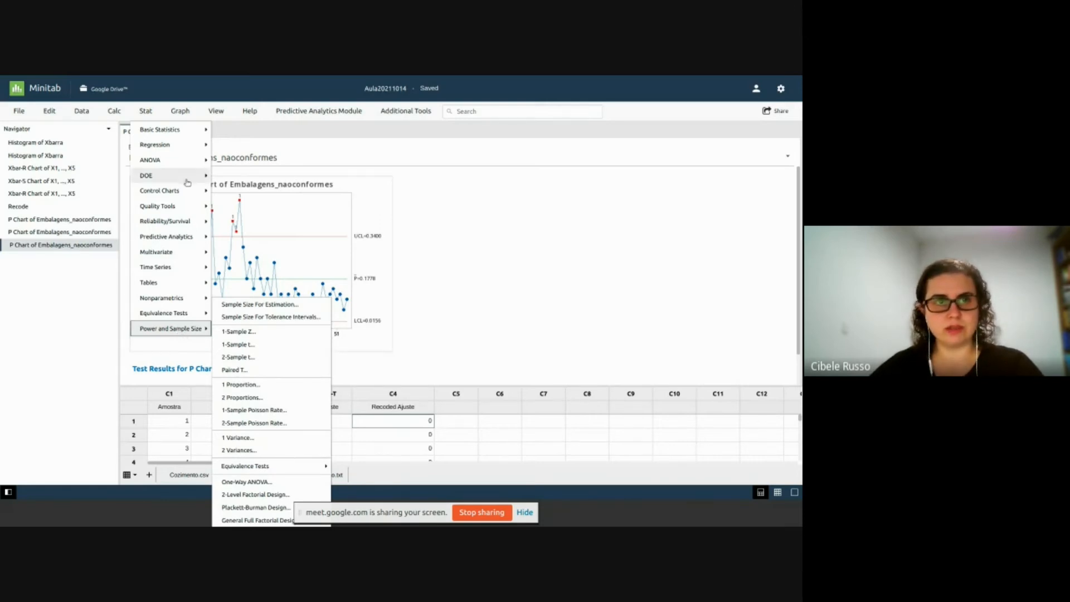
- Look over the available graph types and the classification and regression methods of the Predictive Analytics Module
click(180, 110)
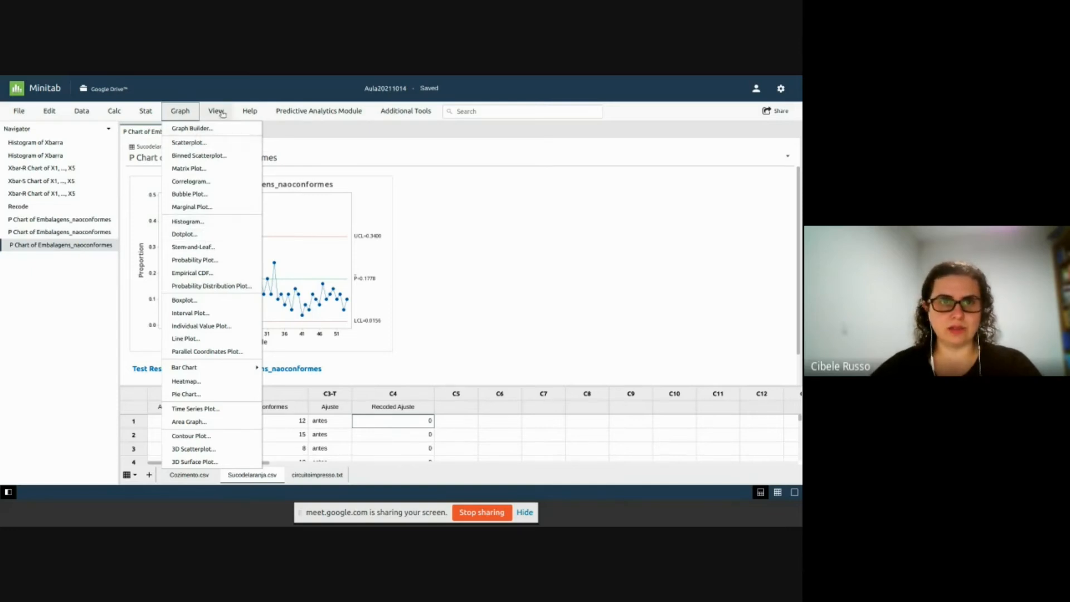
click(329, 112)
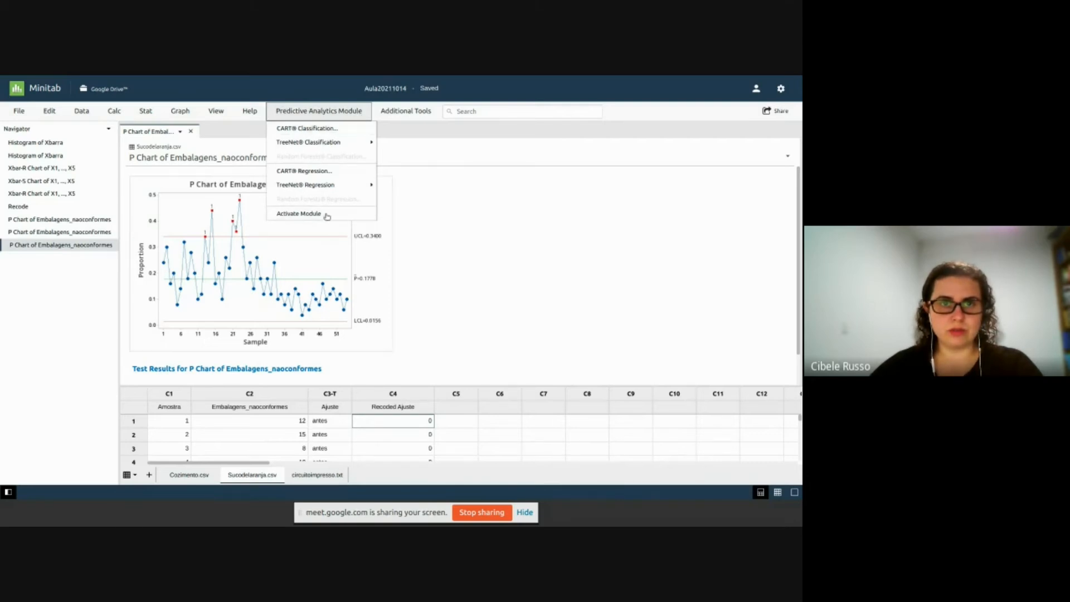
click(501, 234)
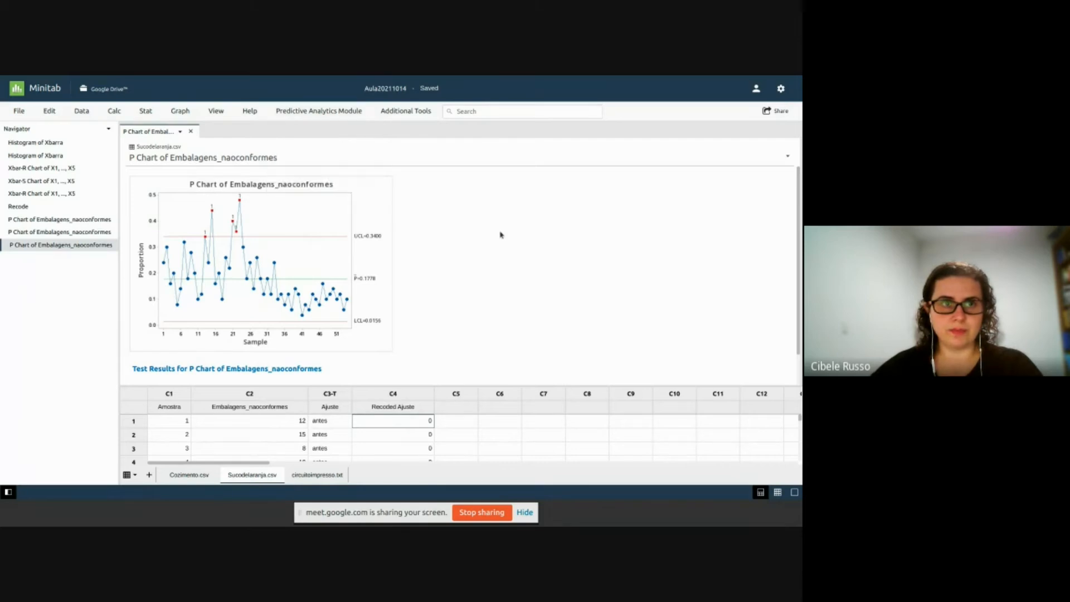
mouse_move(462, 77)
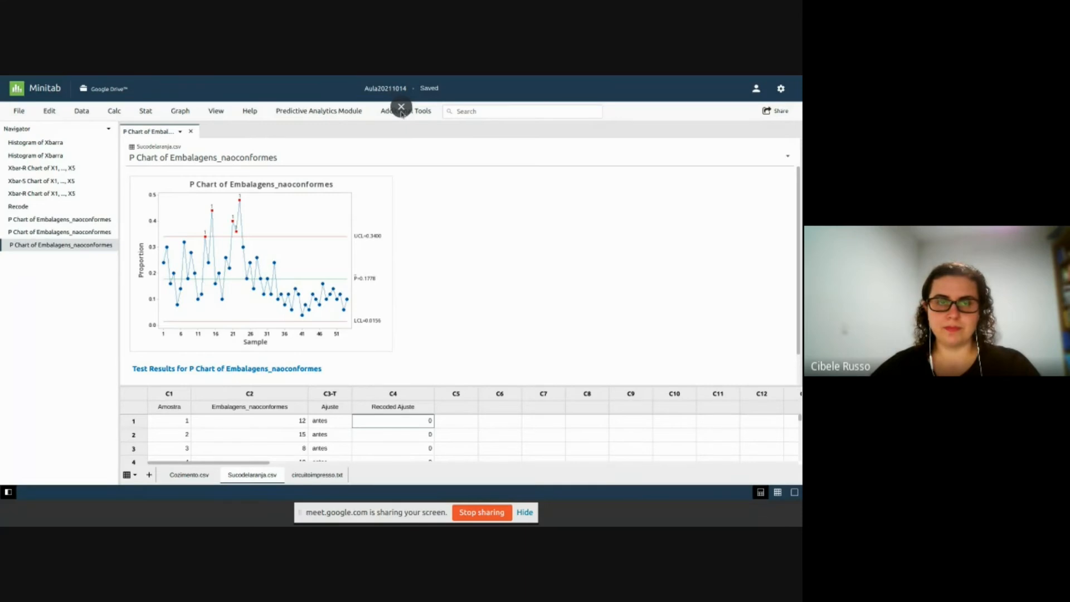
click(401, 111)
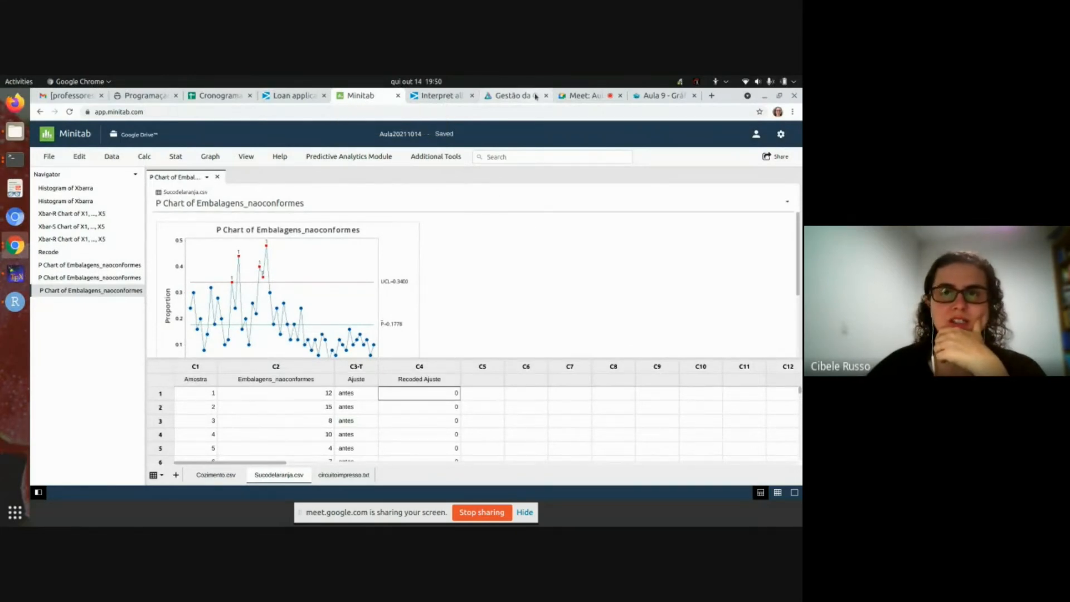
click(582, 95)
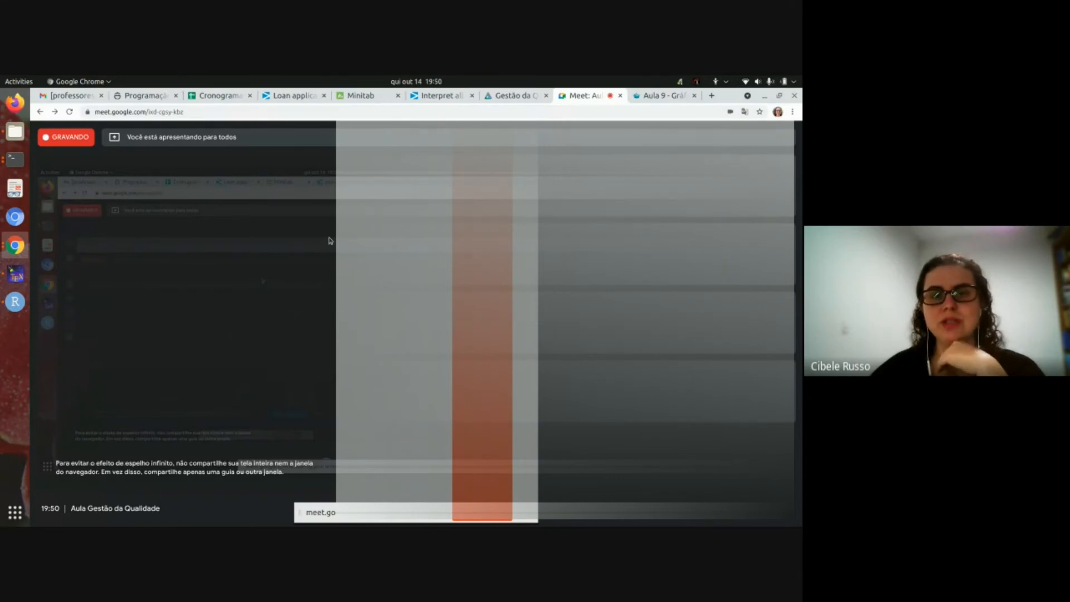
click(356, 97)
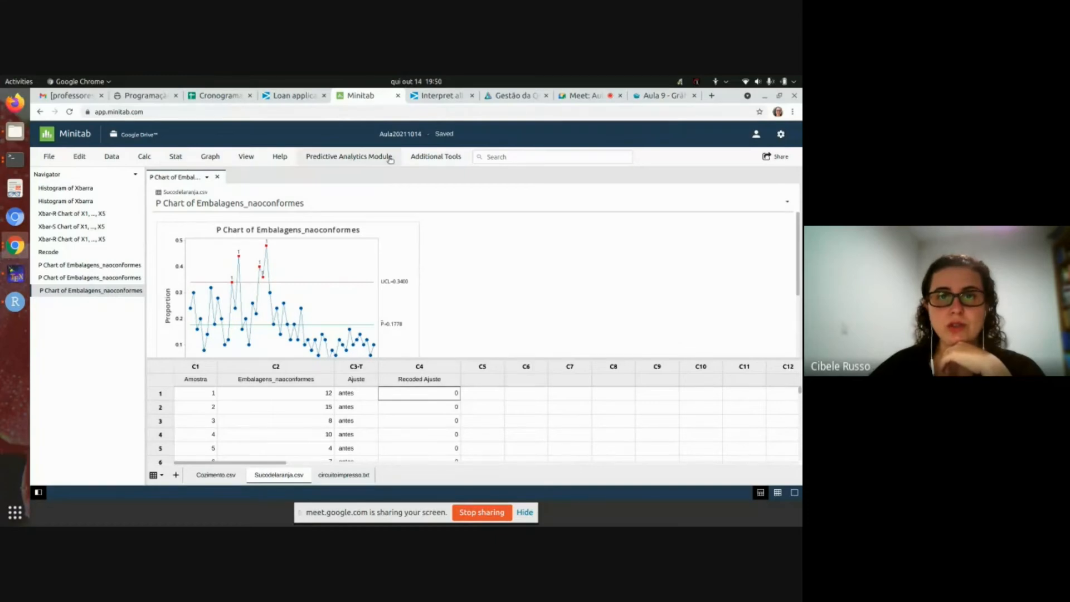
key(F11)
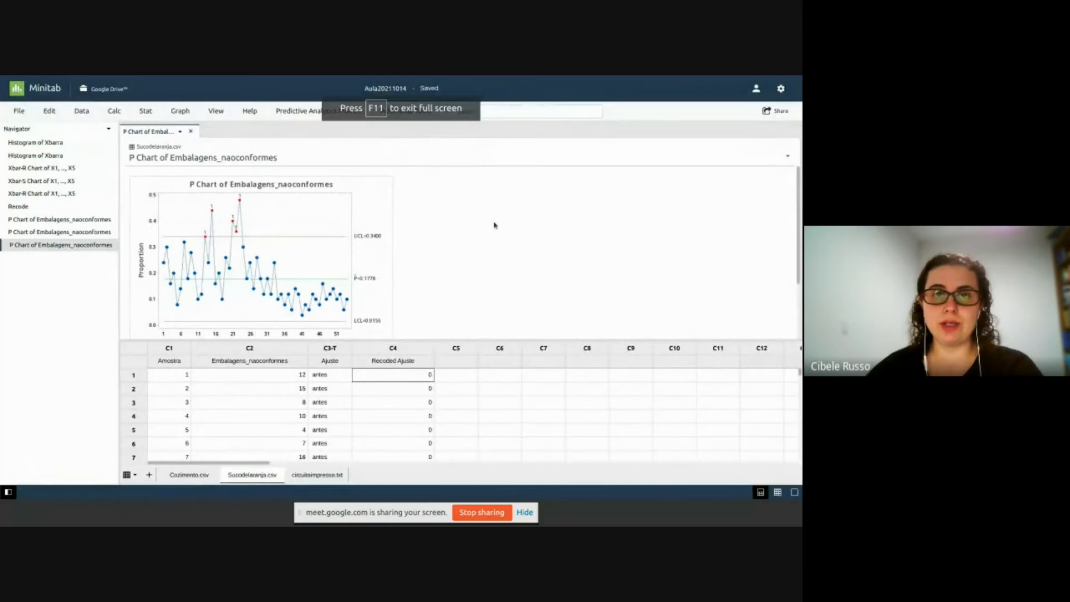
key(alt+Tab)
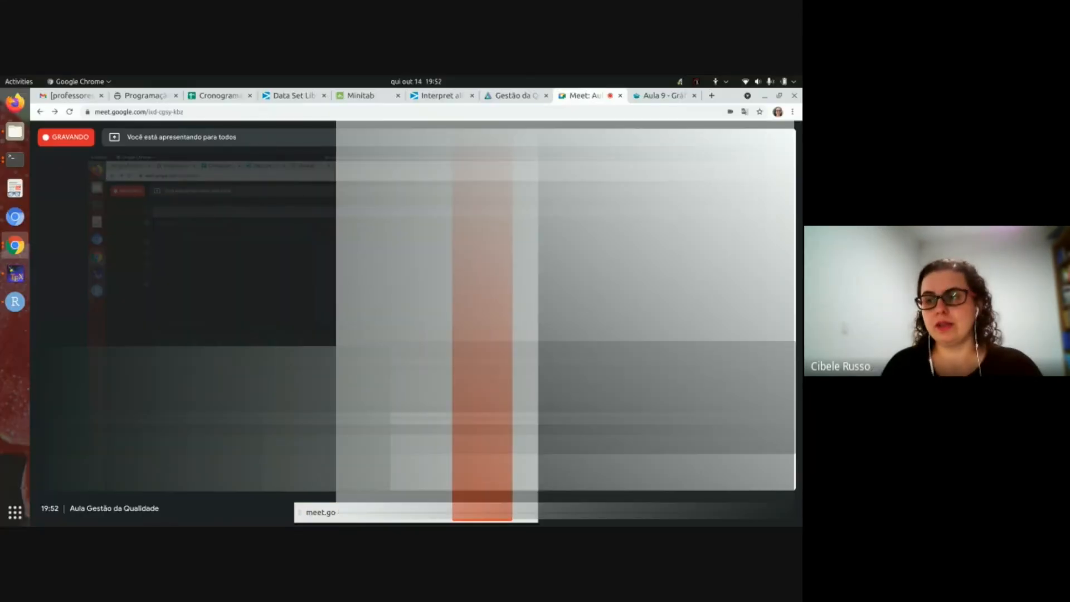
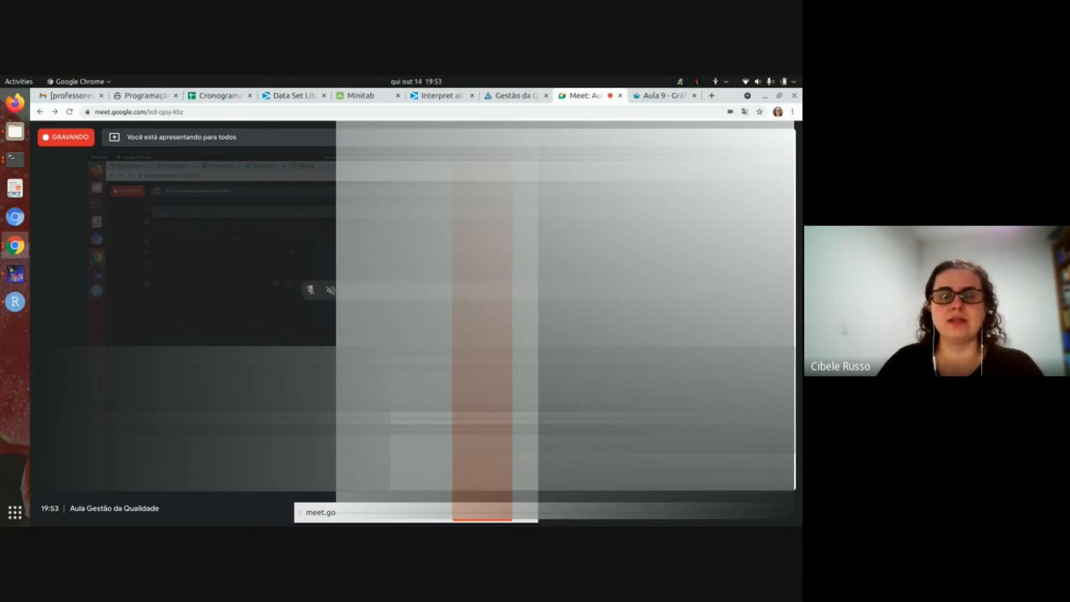
click(362, 97)
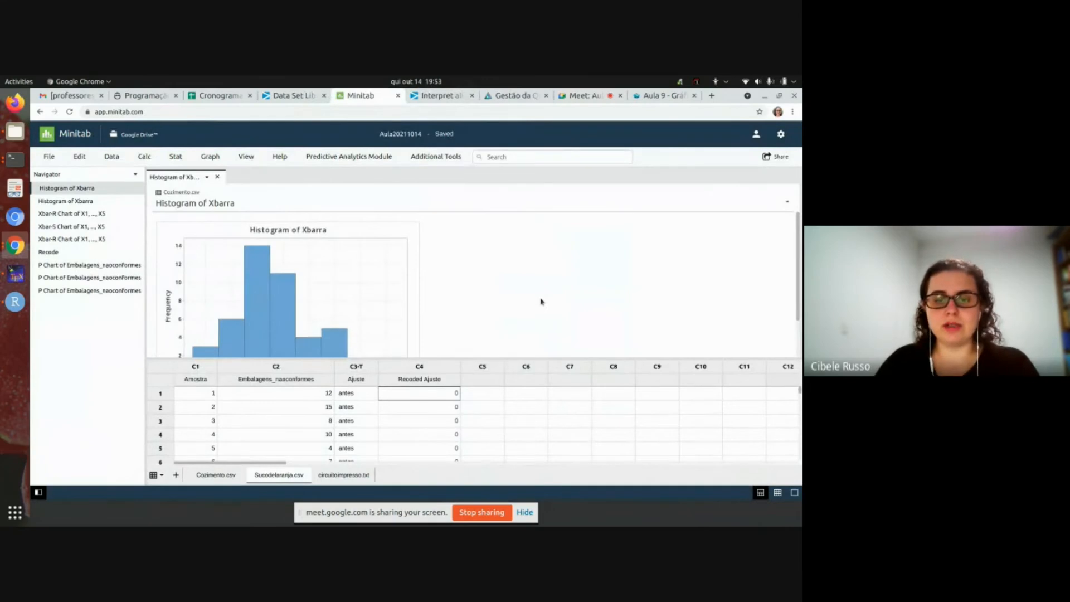
key(F11)
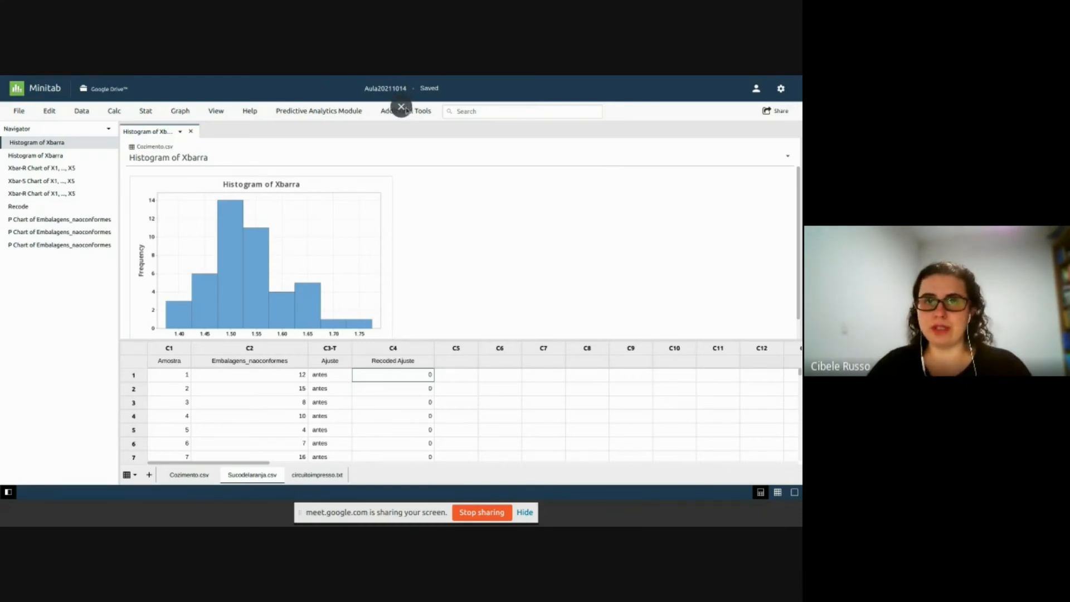
key(F11)
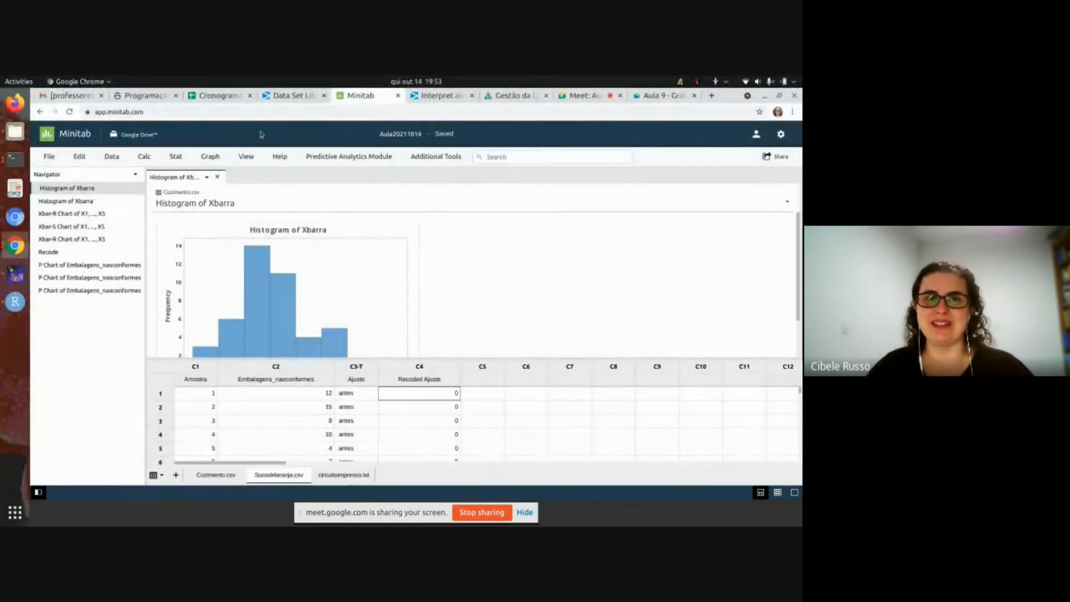
click(284, 96)
click(371, 96)
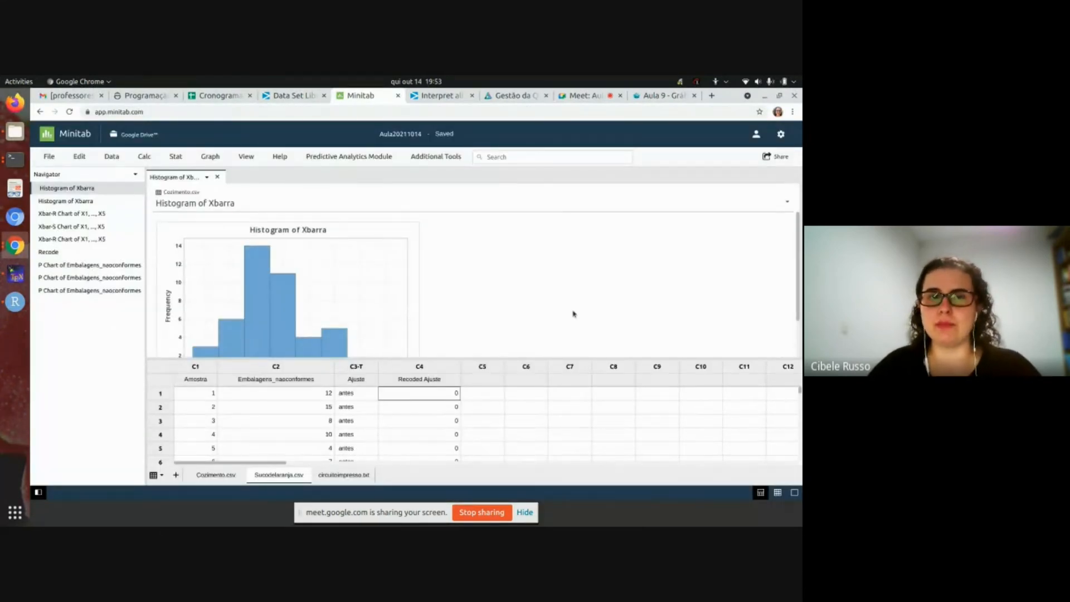
click(176, 157)
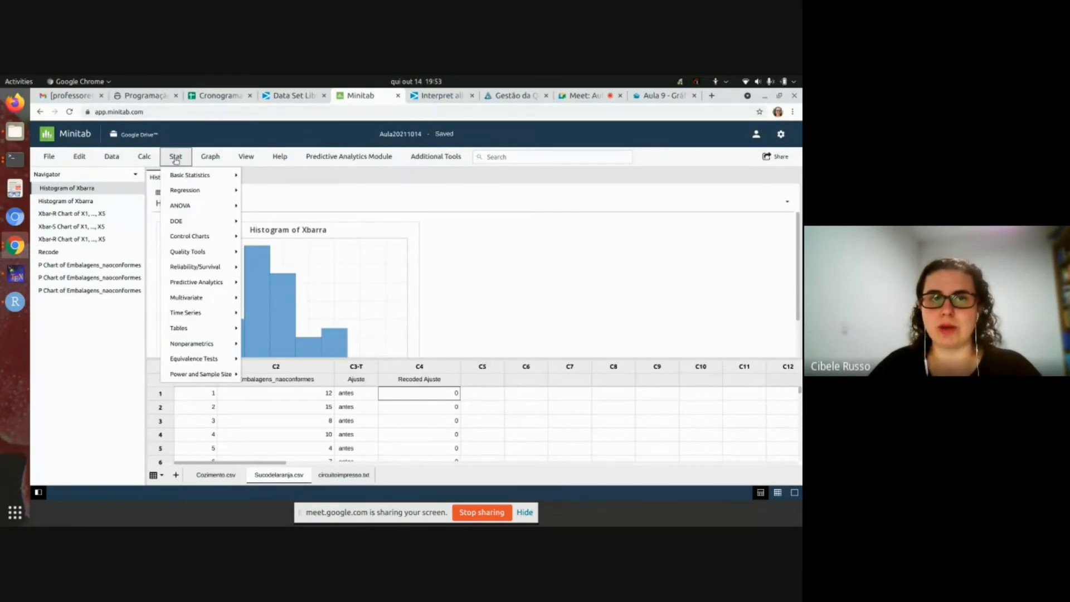
click(175, 158)
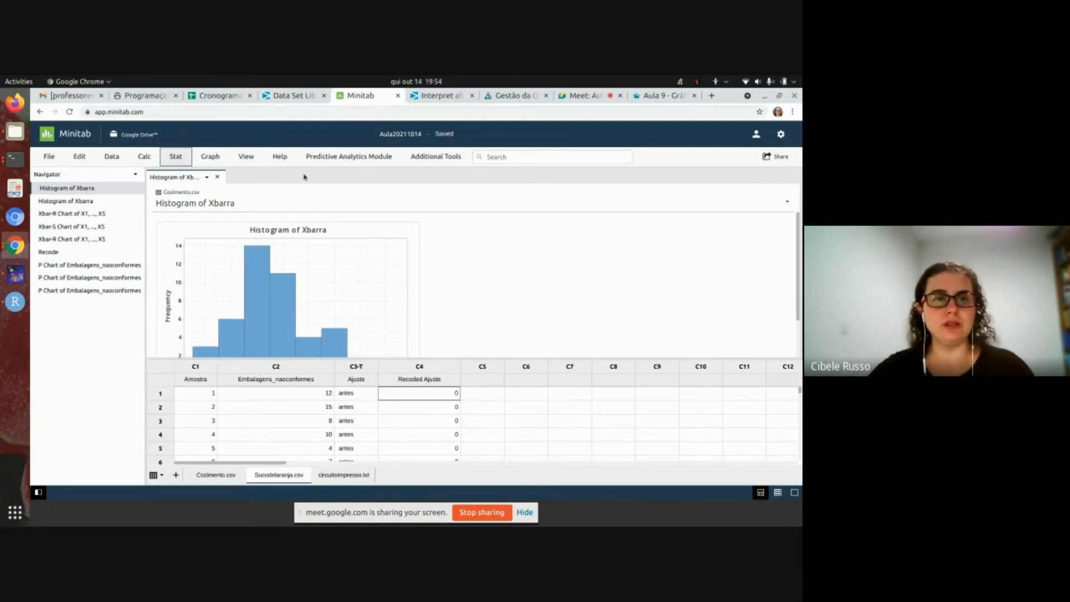
click(201, 158)
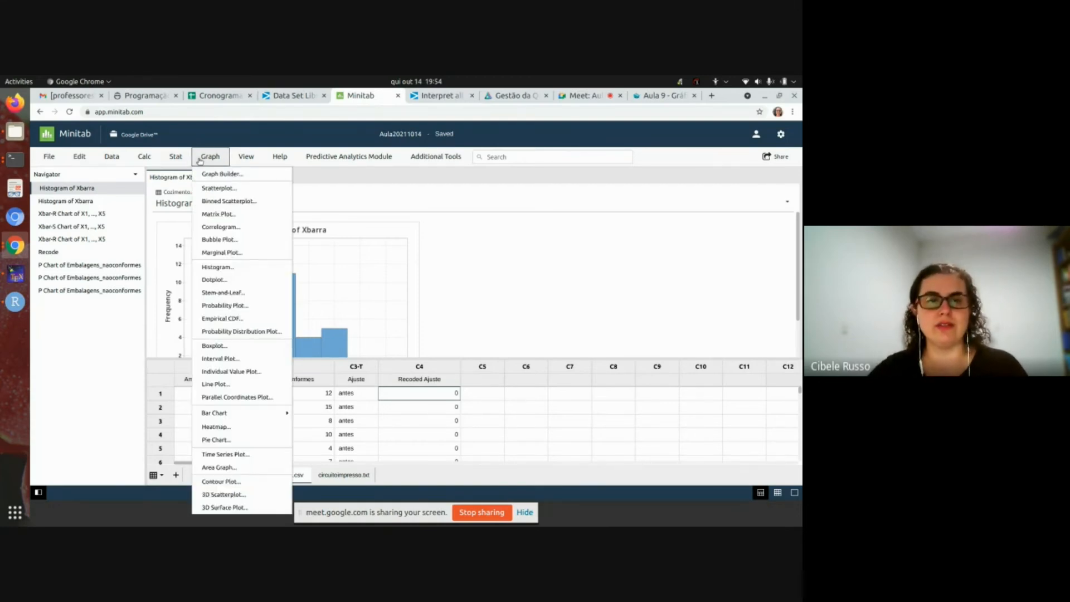
click(494, 276)
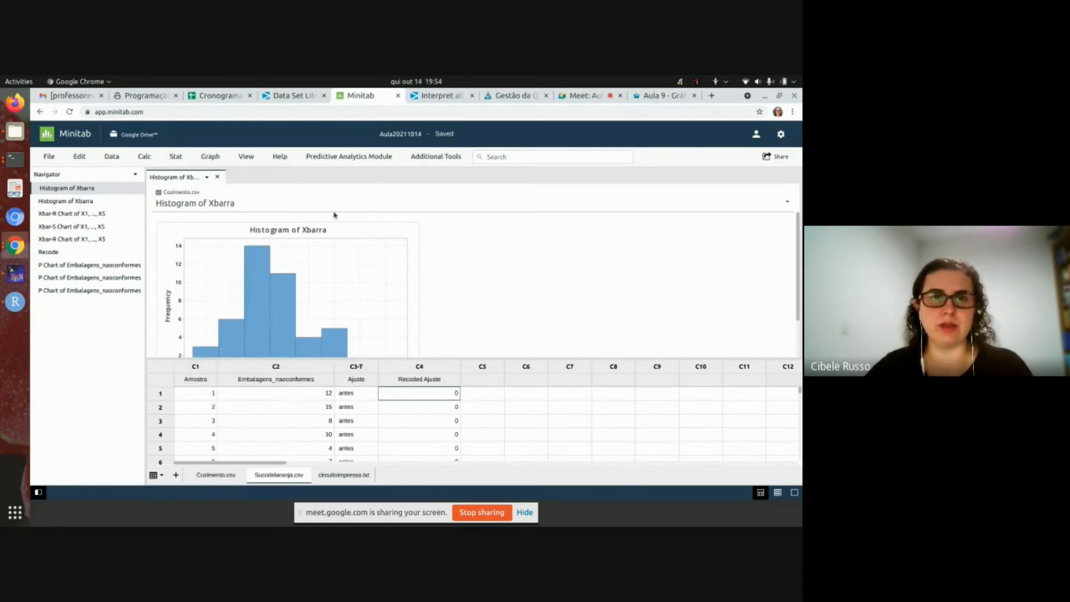
- Switch to Minitab's Data Set Library page in full screen, browse the ANOVA data sets and return to the category list
click(287, 95)
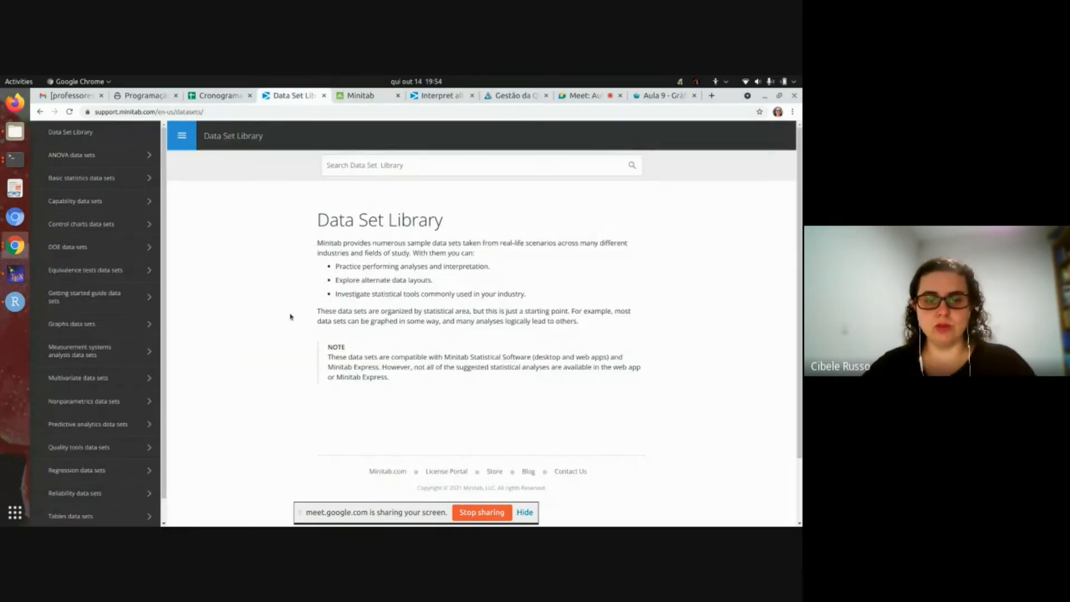
key(F11)
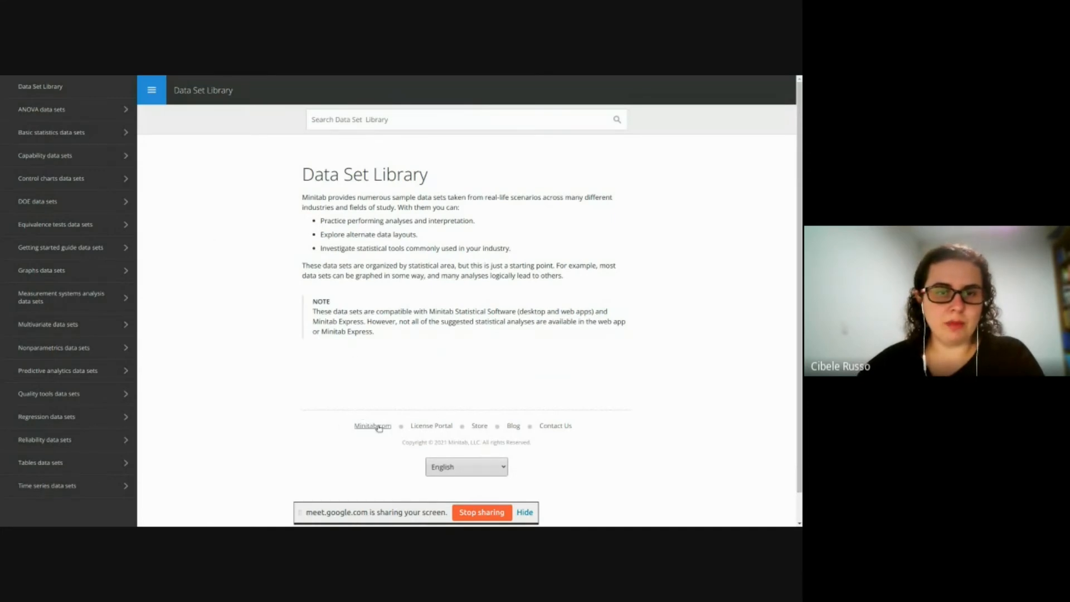
click(56, 87)
click(55, 110)
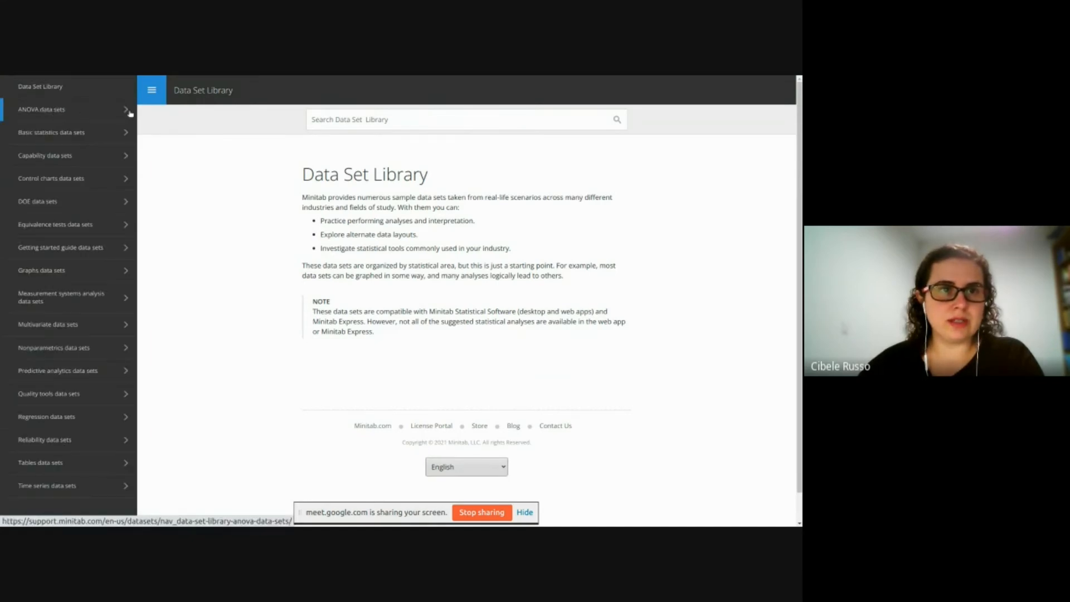
click(126, 111)
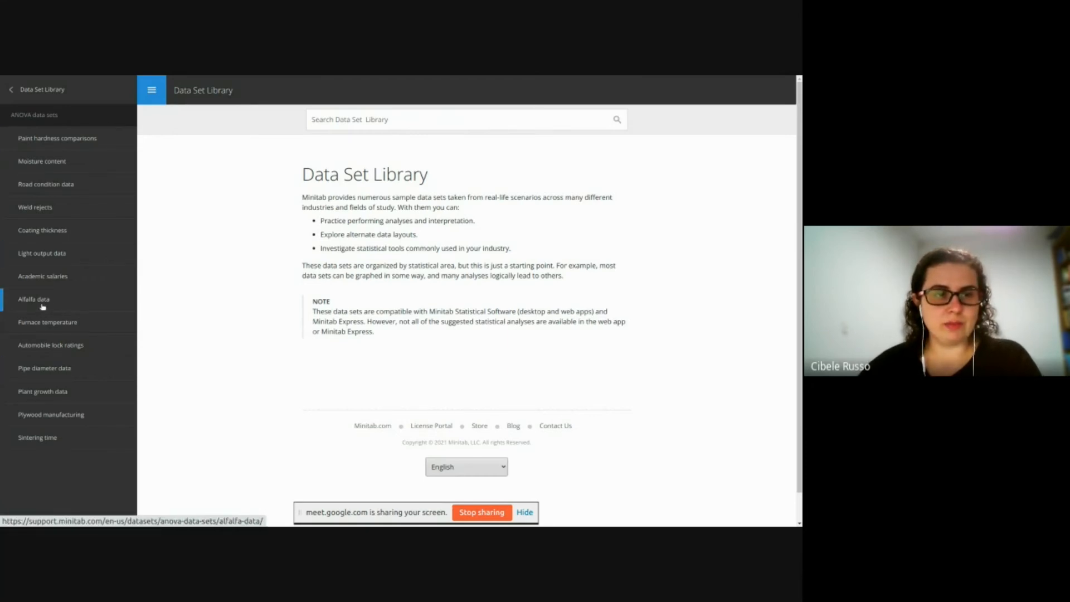
click(14, 91)
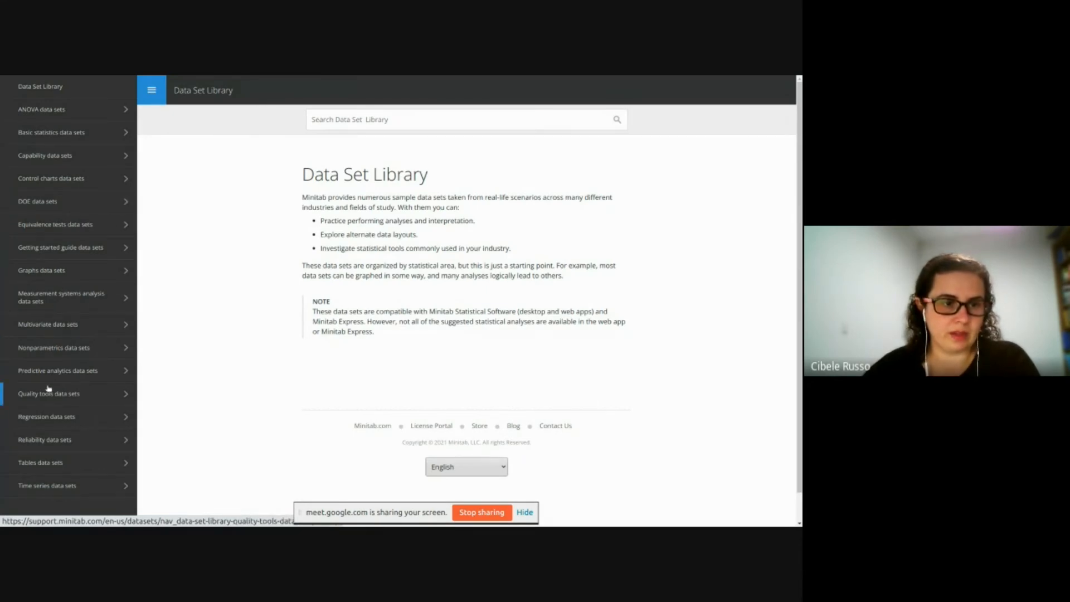
- Open the Pulp brightness data page from the Quality tools data sets, enlarge it and read the bleaching process description
click(116, 396)
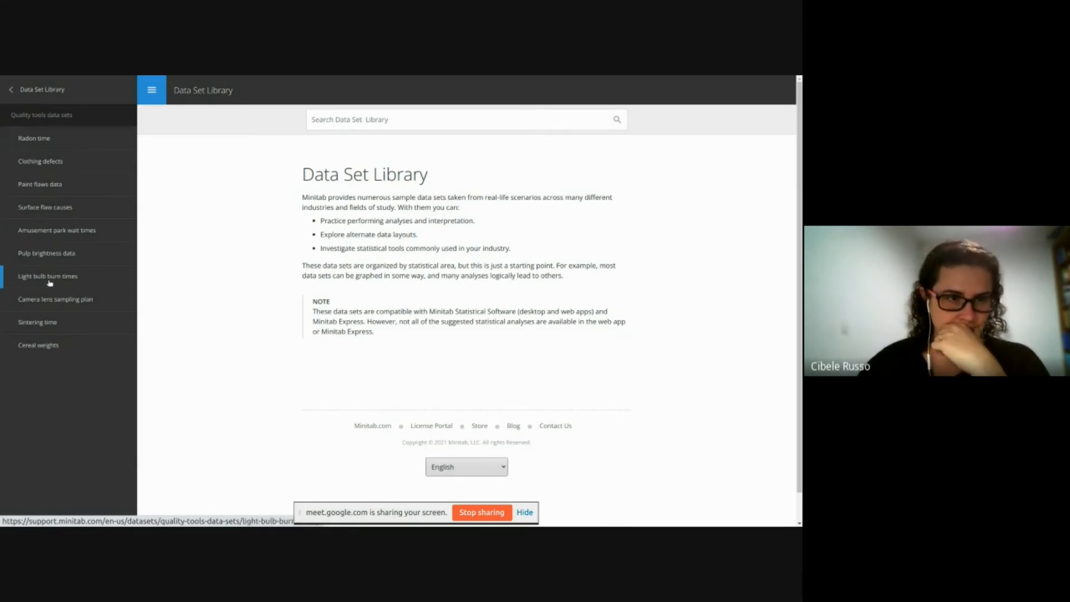
click(57, 258)
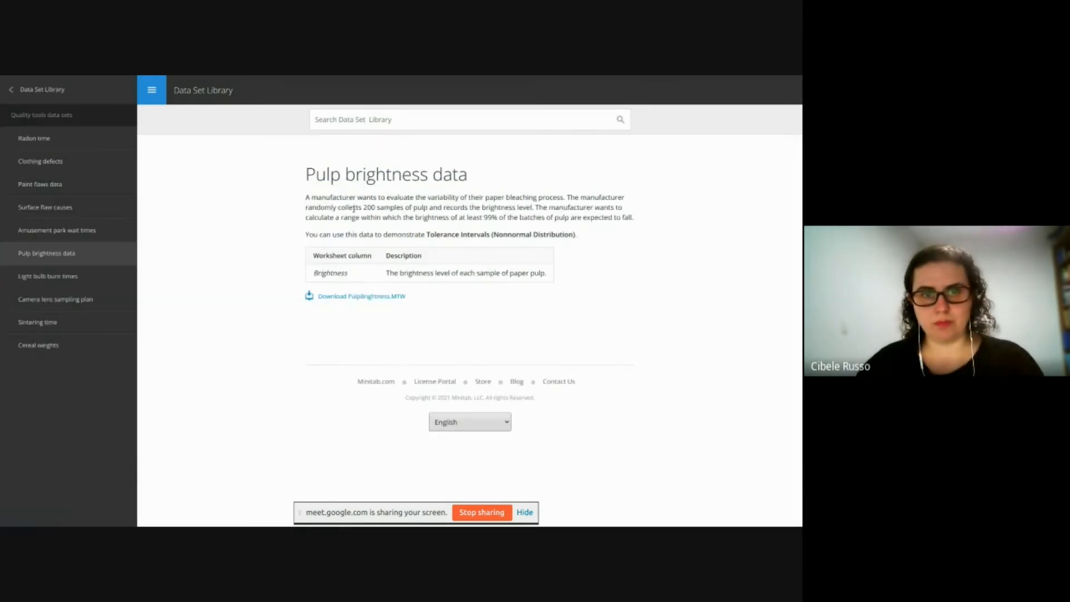
key(ctrl+plus)
key(ctrl+plus)
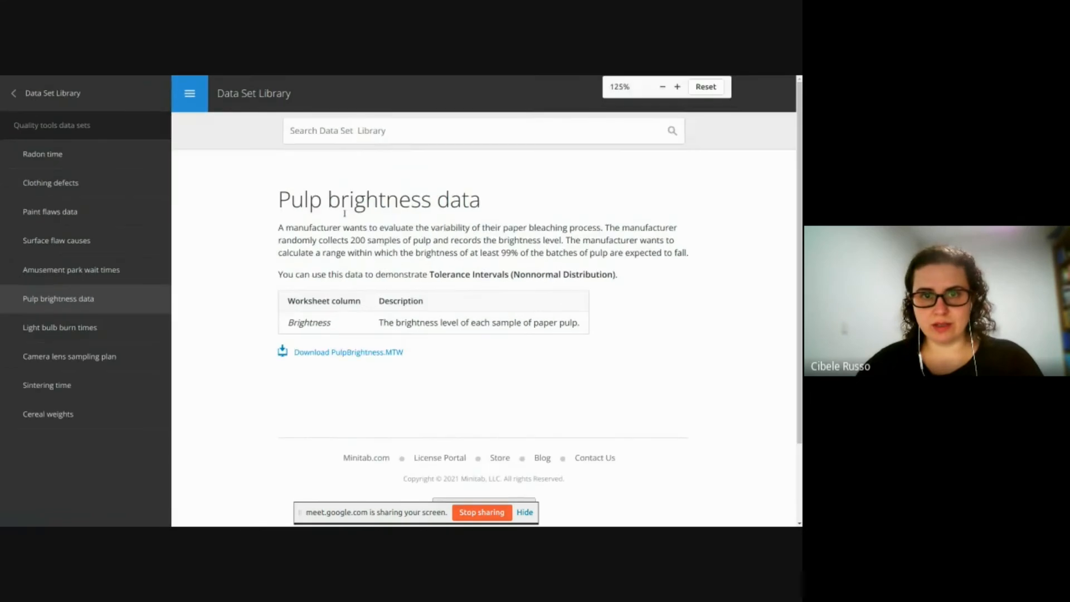
key(ctrl+plus)
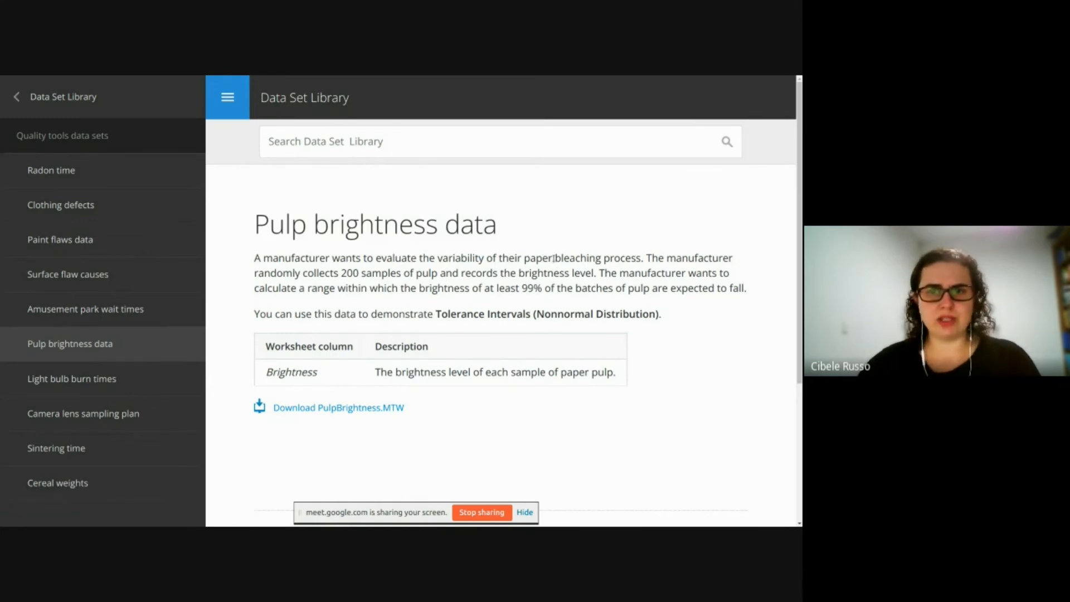
drag(554, 258, 601, 258)
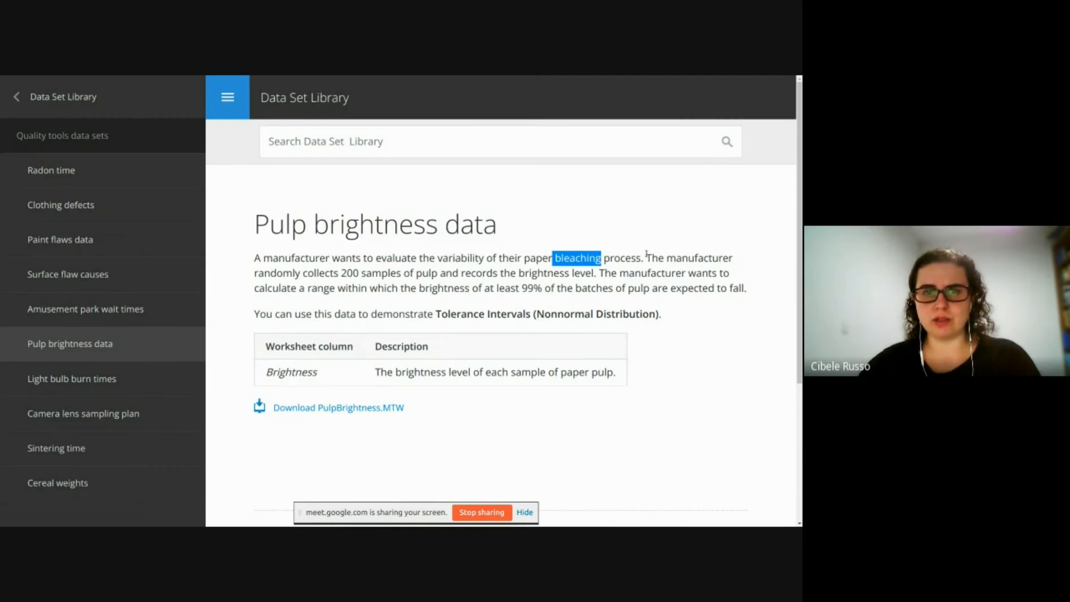
click(301, 279)
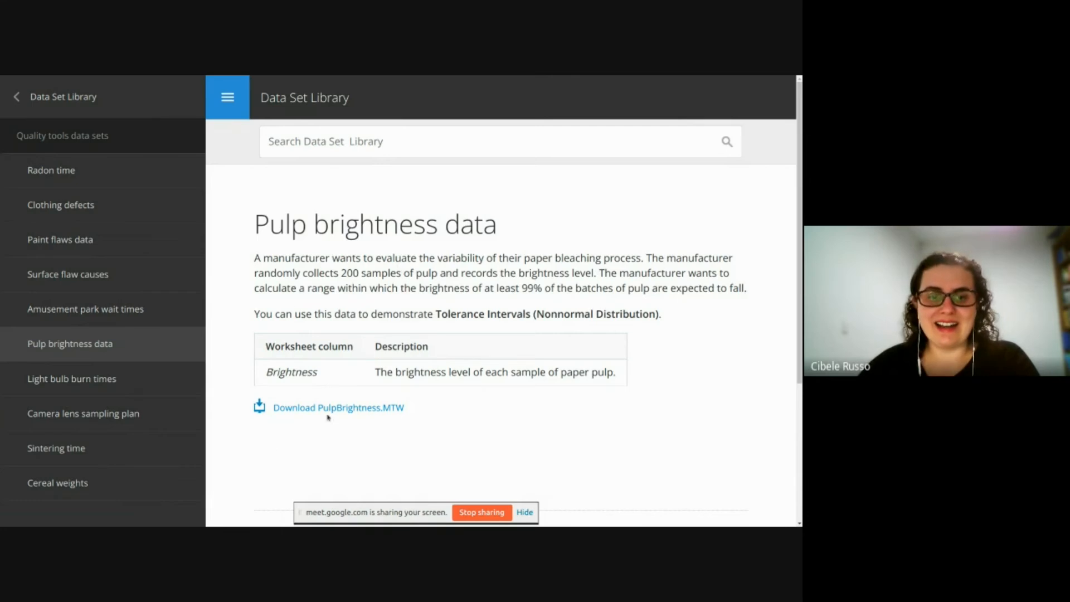
- Download PulpBrightness.MTW, view it in the Downloads folder and return to the data set page
click(289, 409)
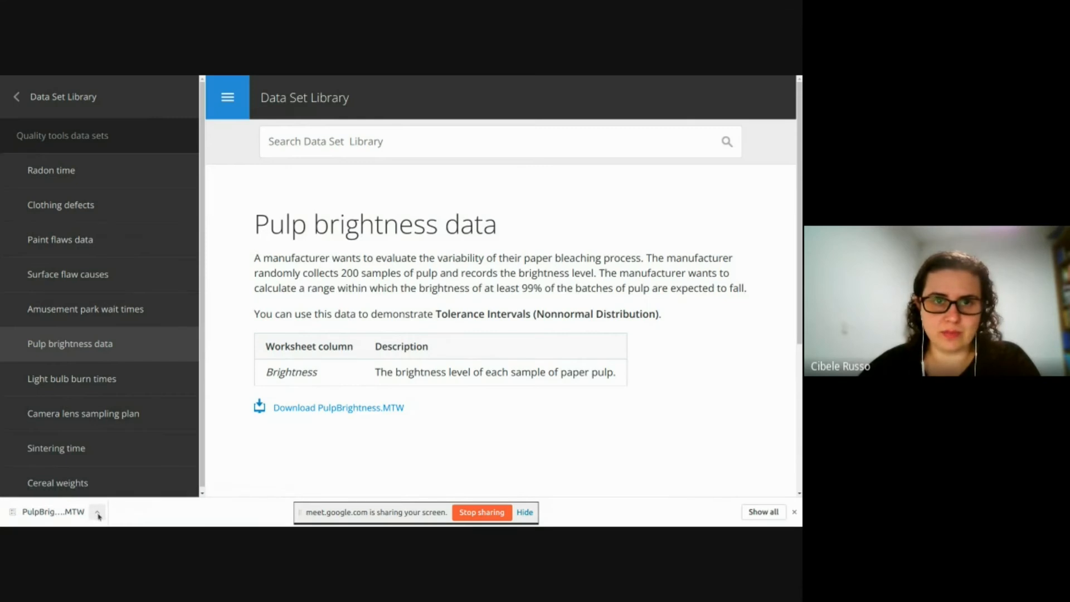
click(98, 514)
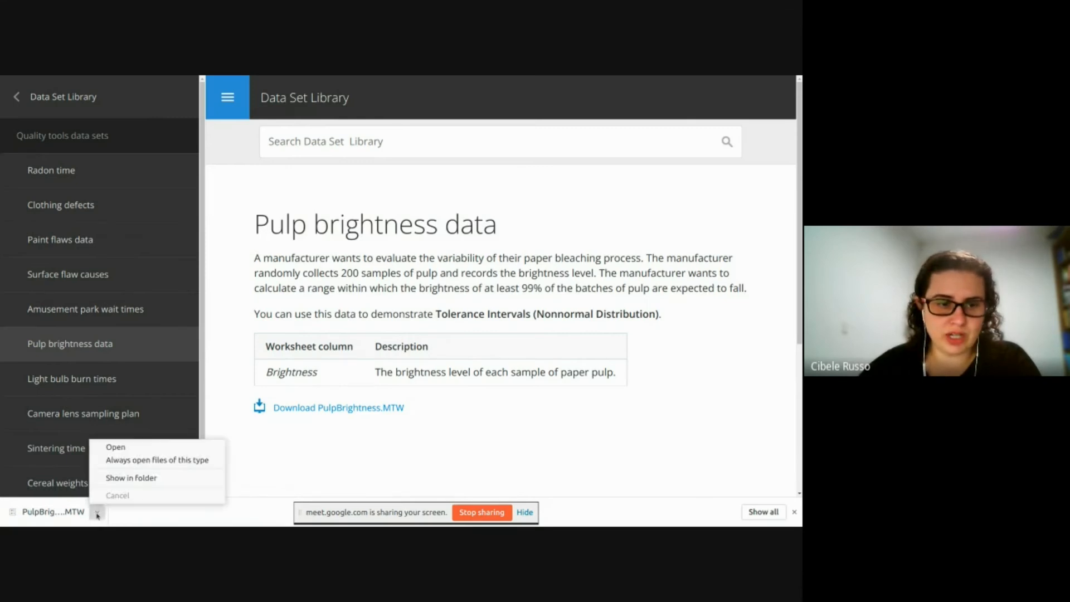
click(128, 483)
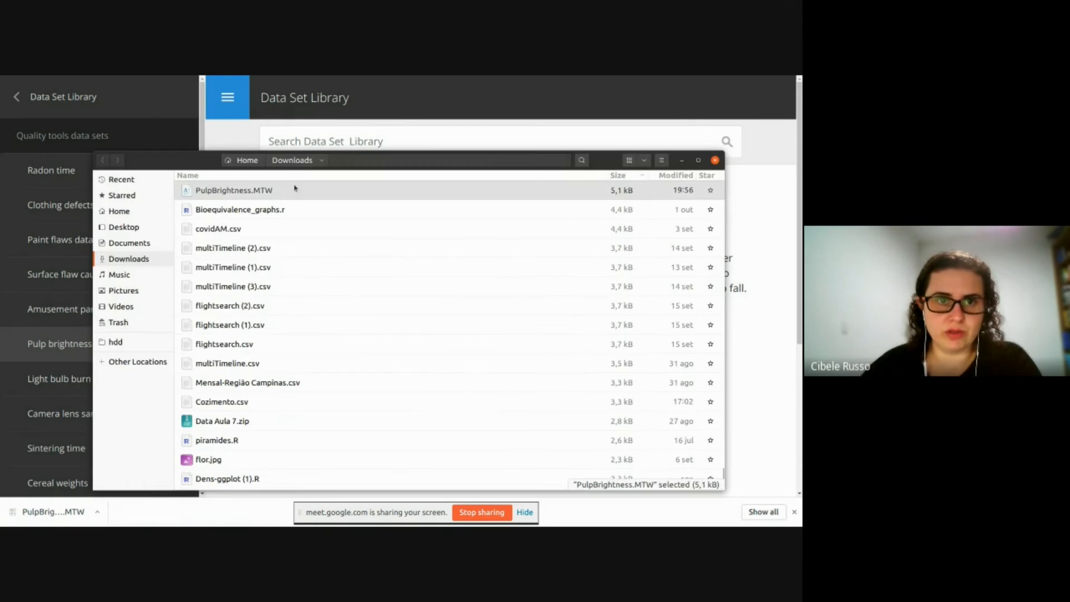
click(737, 182)
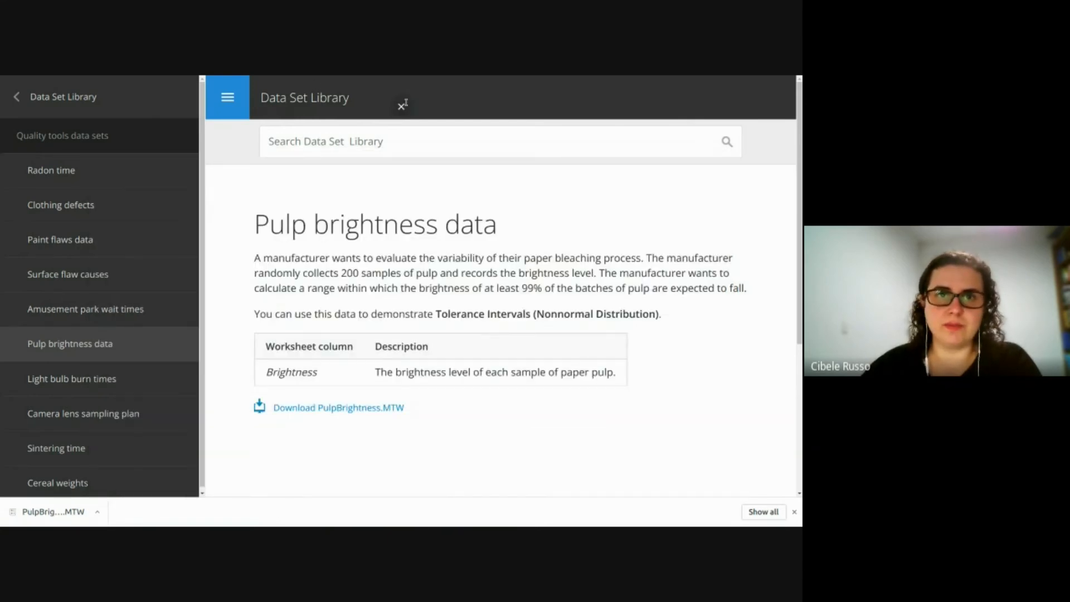
- Leave full screen, switch to Minitab and open the local file PulpBrightness.MTW as a worksheet
click(402, 106)
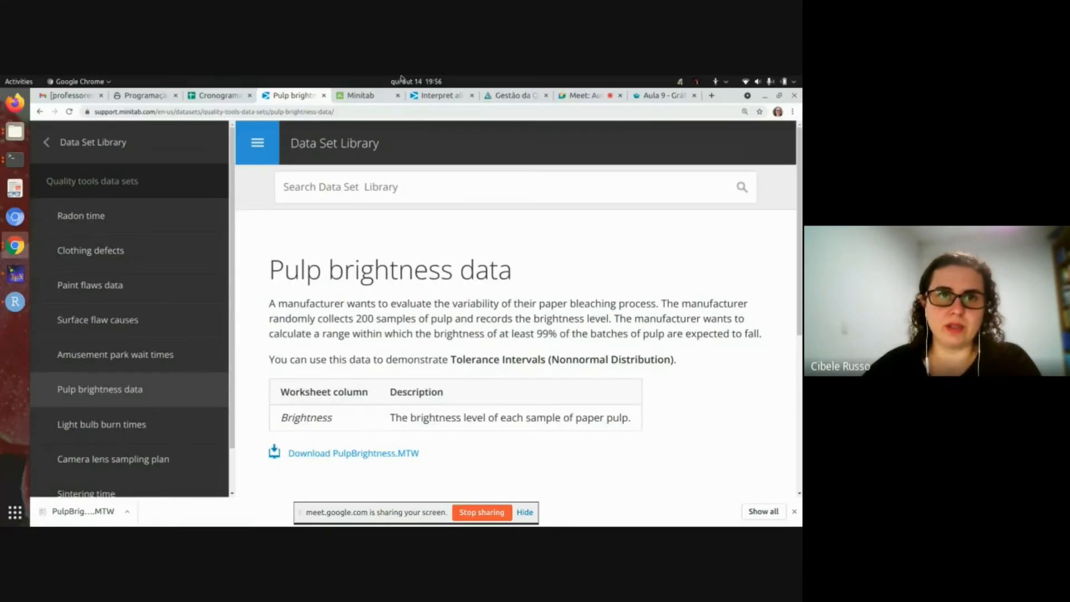
click(360, 96)
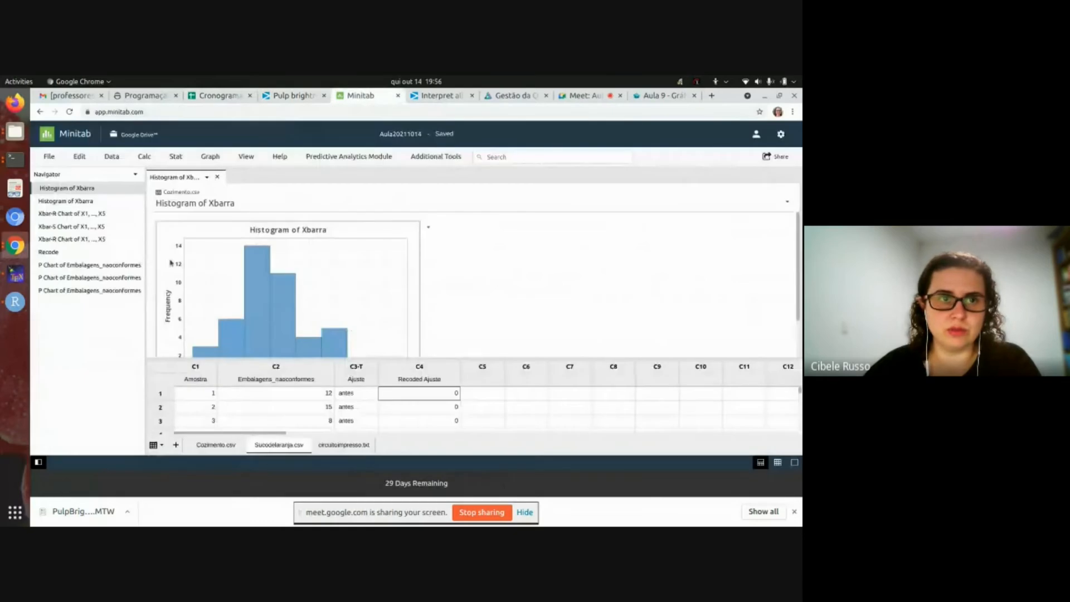
click(54, 158)
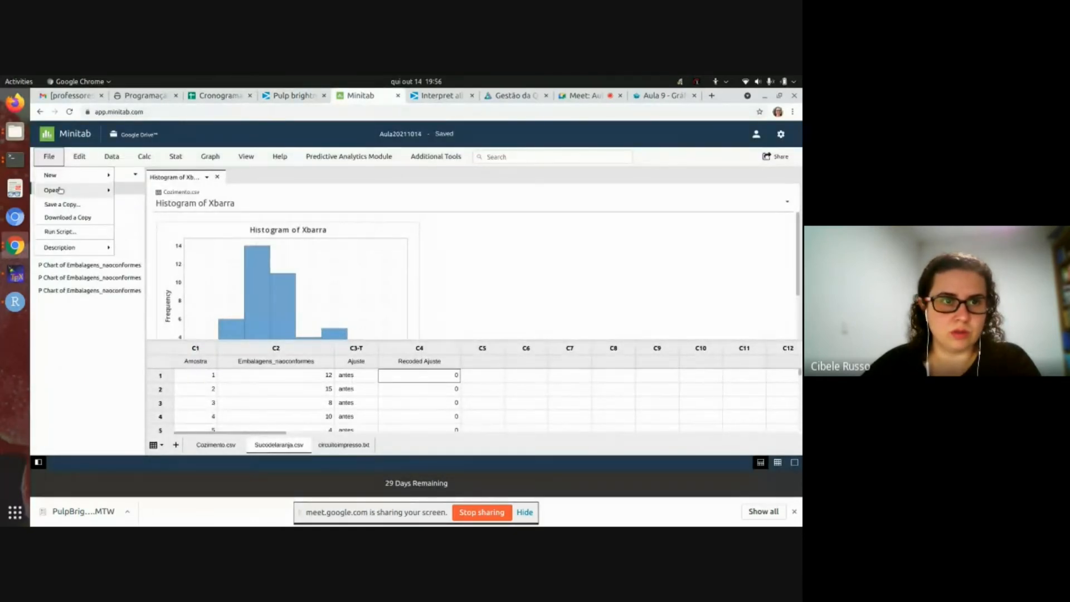
mouse_move(60, 190)
click(136, 191)
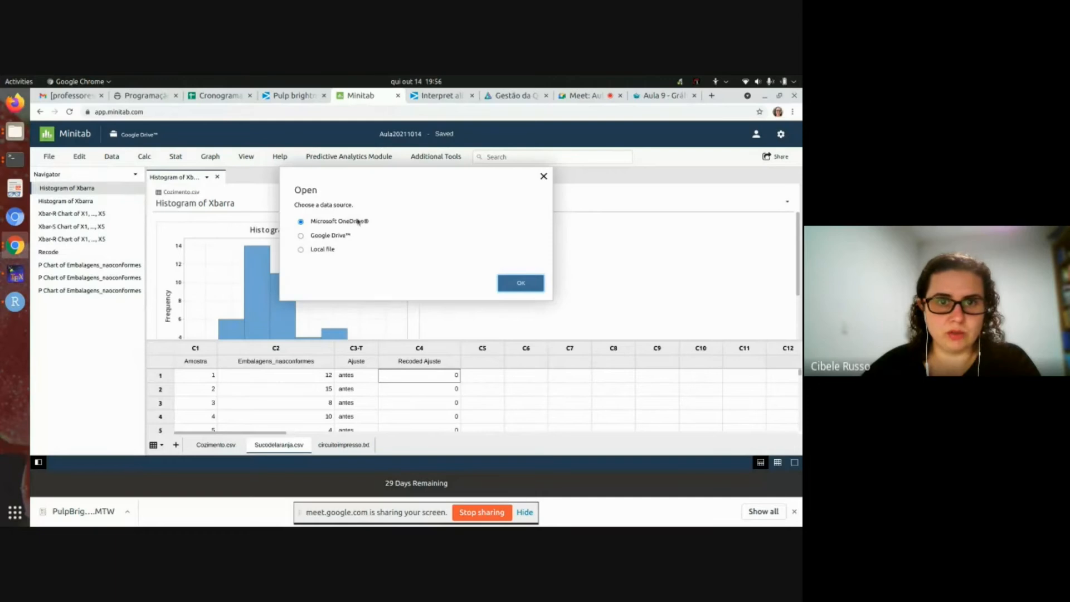
click(328, 251)
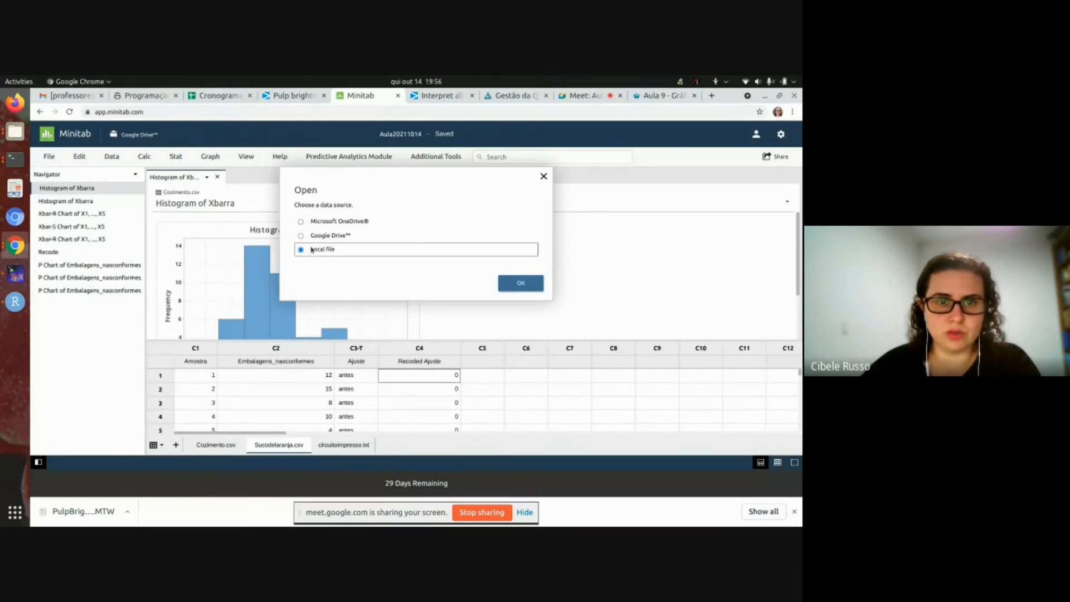
click(526, 286)
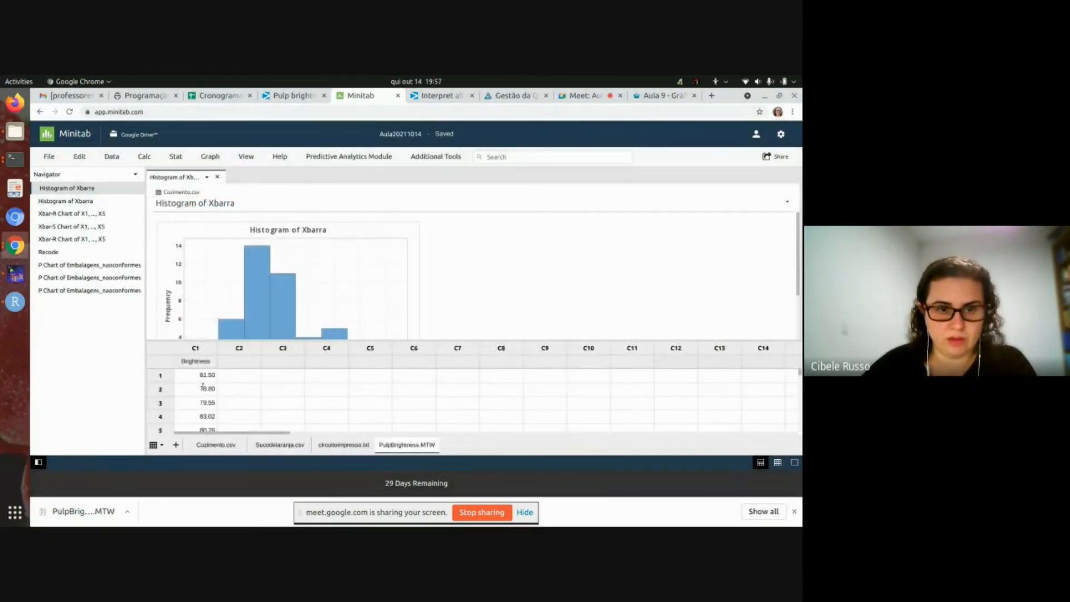
- Look through the Brightness column in an enlarged worksheet pane, and check the data set page for the analysis it suggests
scroll(214, 394, down, 5)
scroll(234, 404, down, 5)
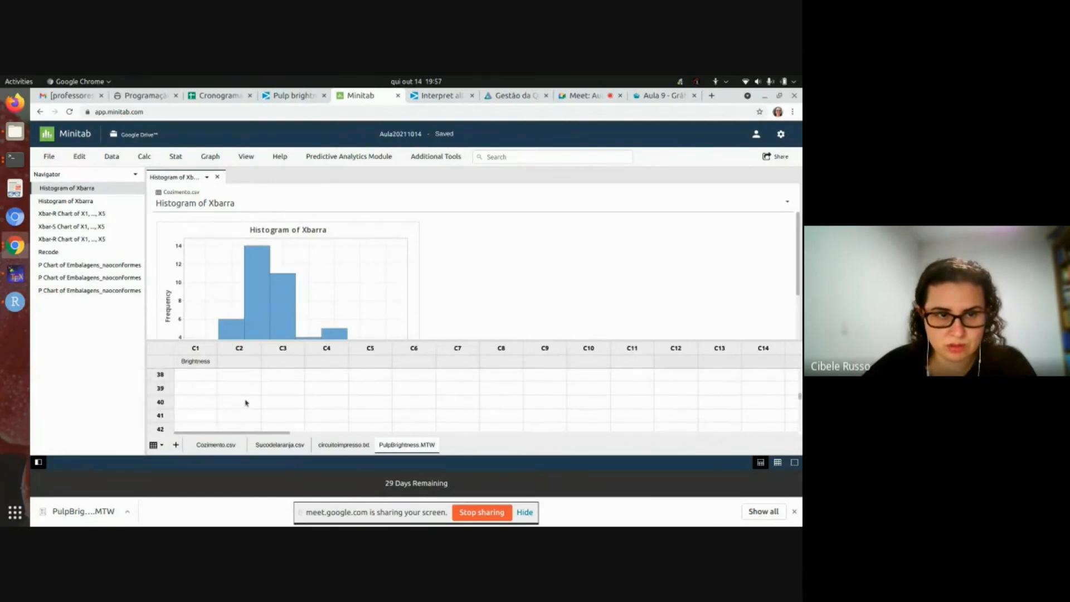
scroll(289, 415, up, 10)
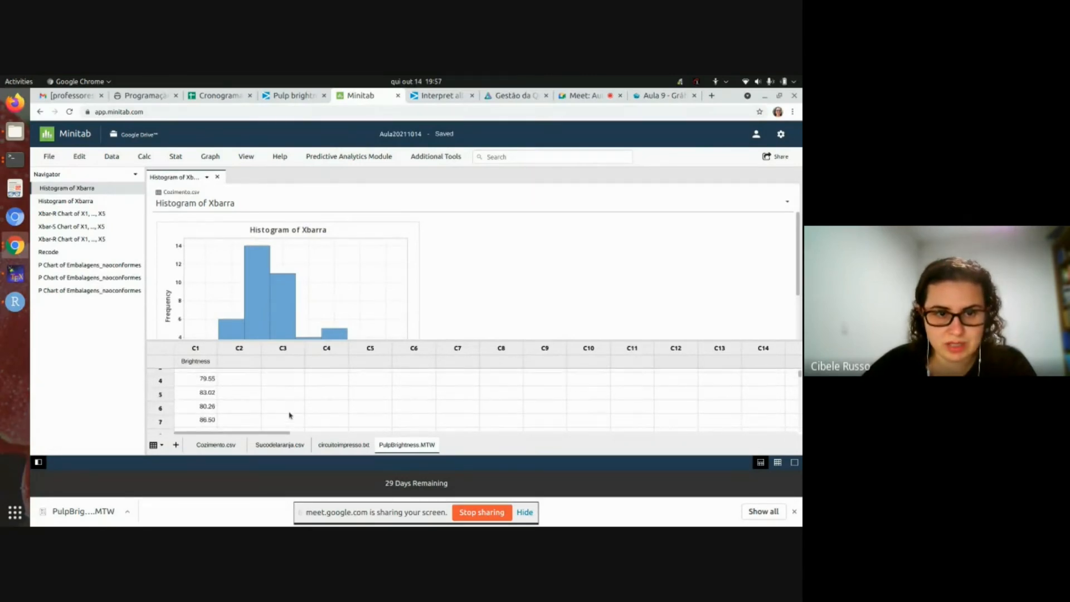
drag(470, 344, 483, 246)
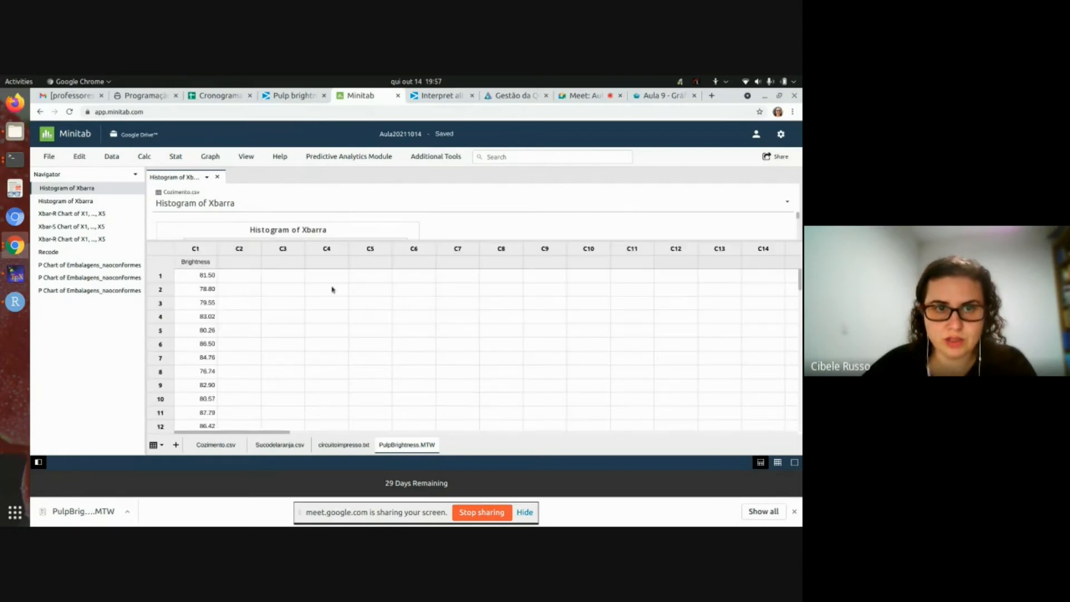
click(305, 98)
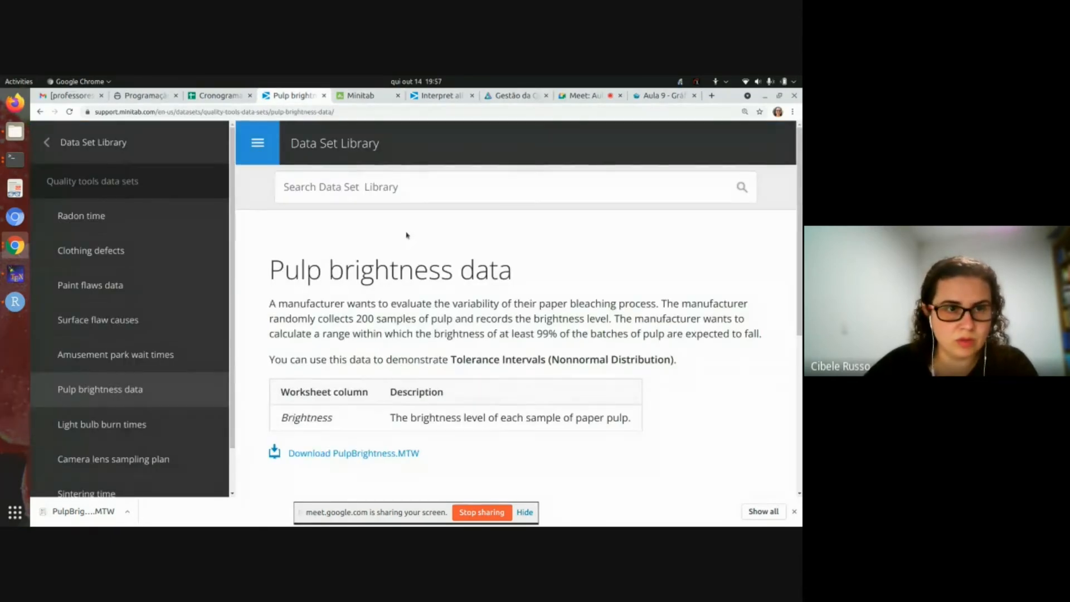
scroll(447, 366, down, 1)
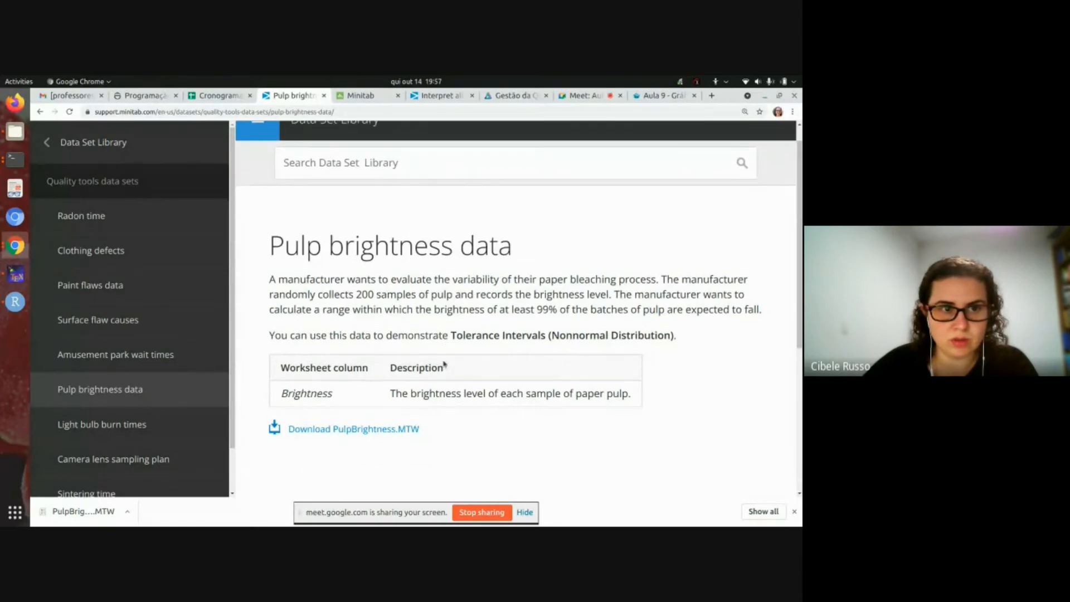
scroll(446, 373, down, 4)
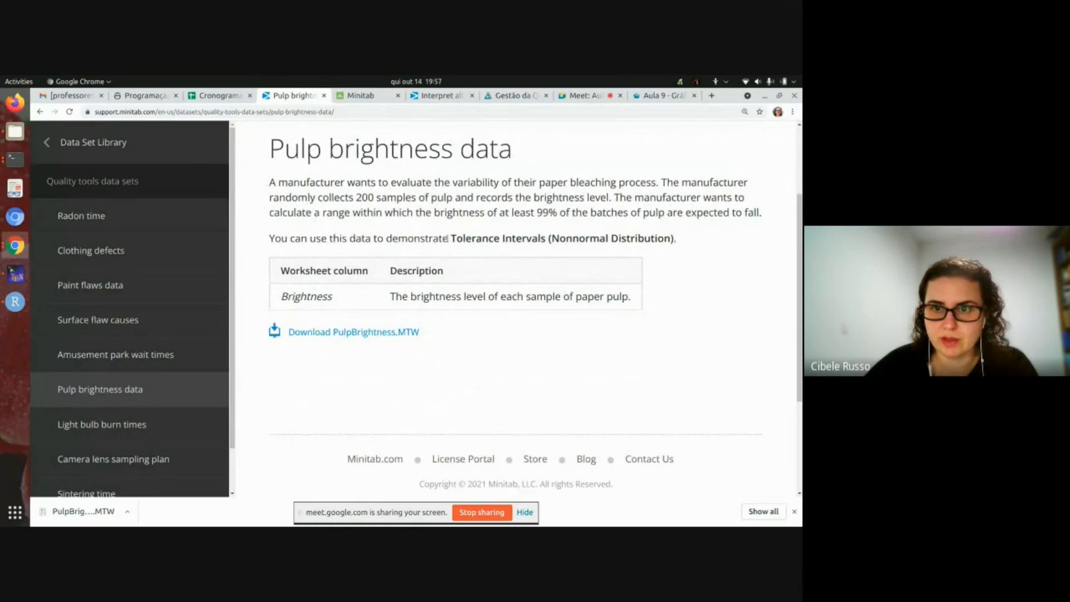
drag(445, 238, 691, 239)
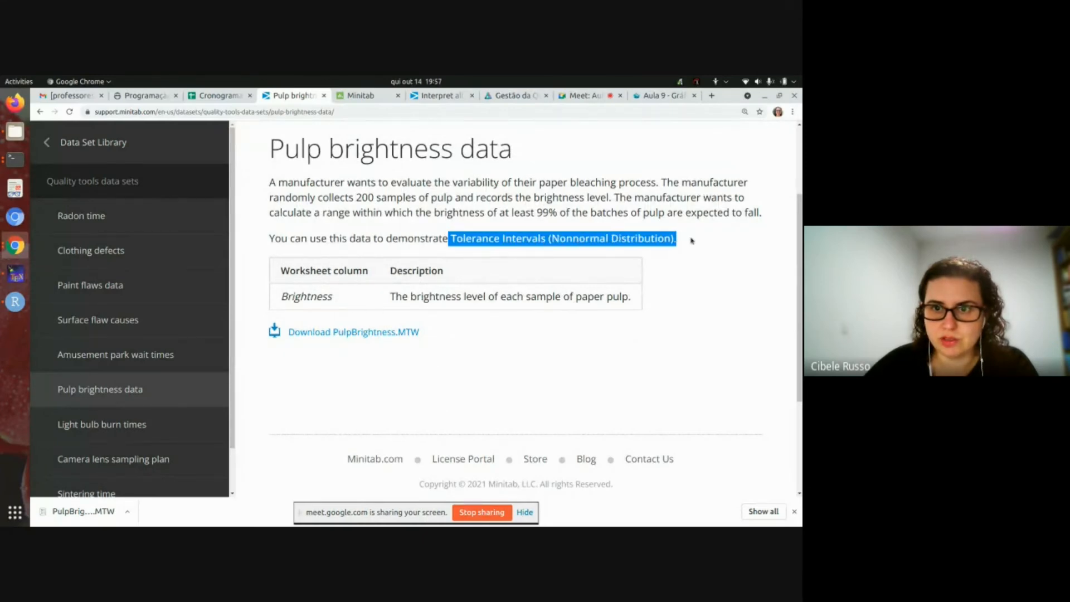
click(558, 198)
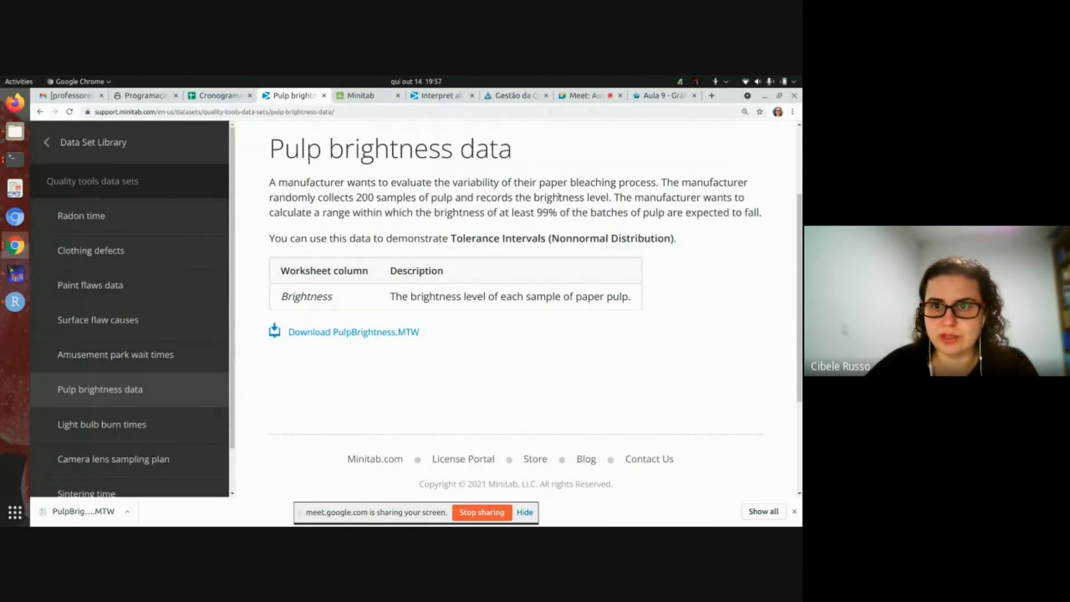
- In Minitab, compute nonnormal tolerance intervals for Brightness using the Weibull distribution and a minimum of 95% of the population
click(364, 97)
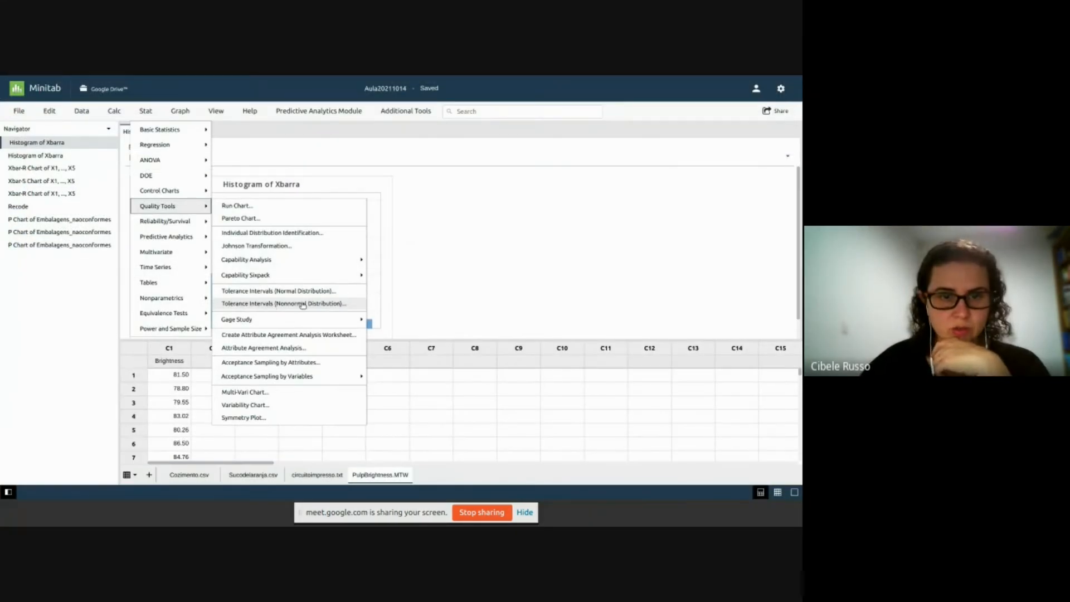
click(335, 306)
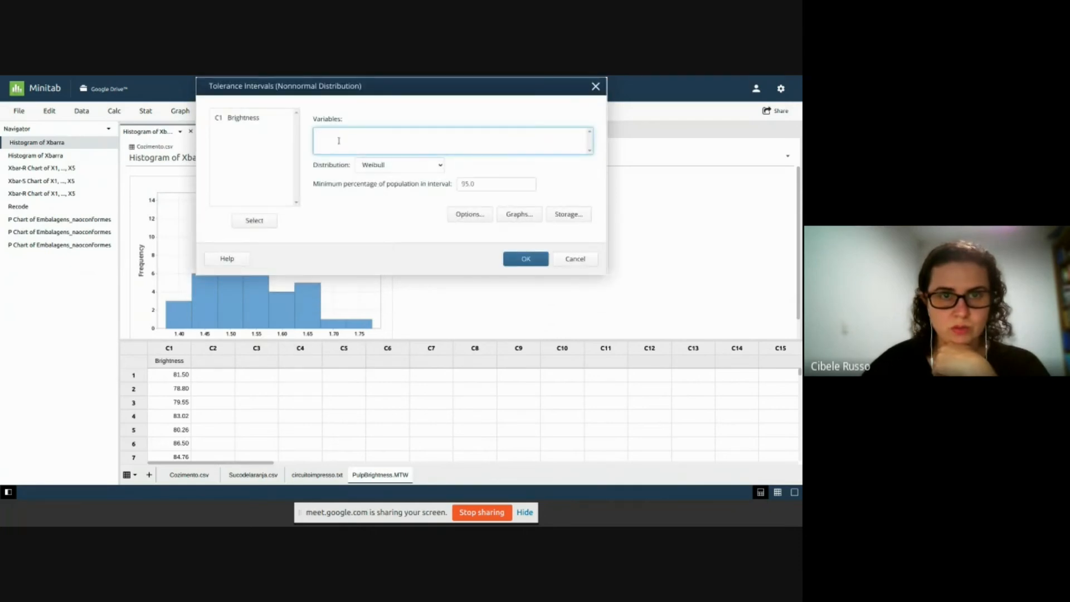
double_click(251, 118)
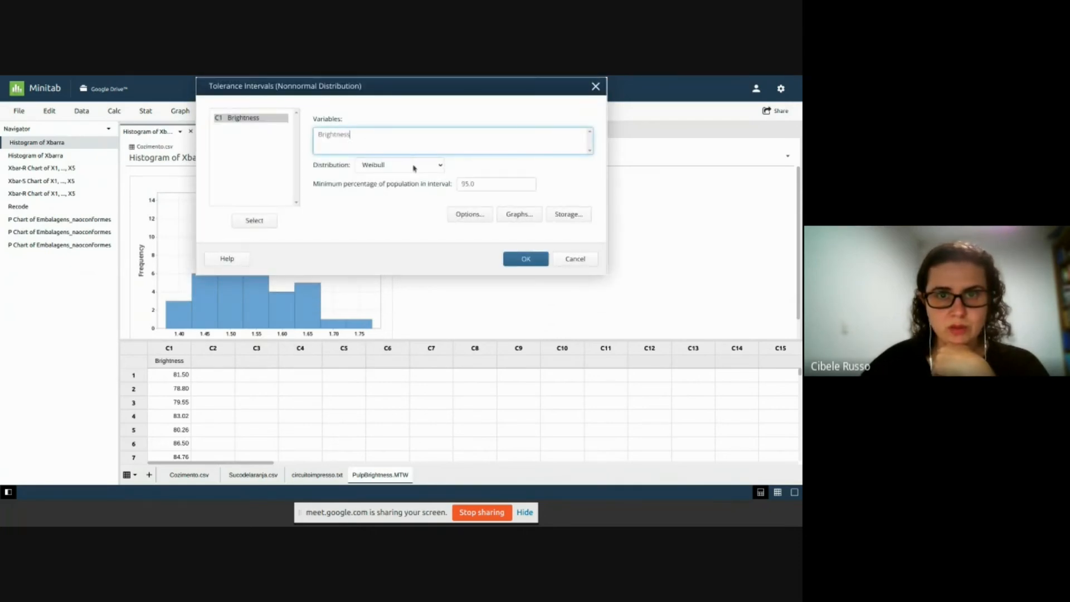
click(391, 165)
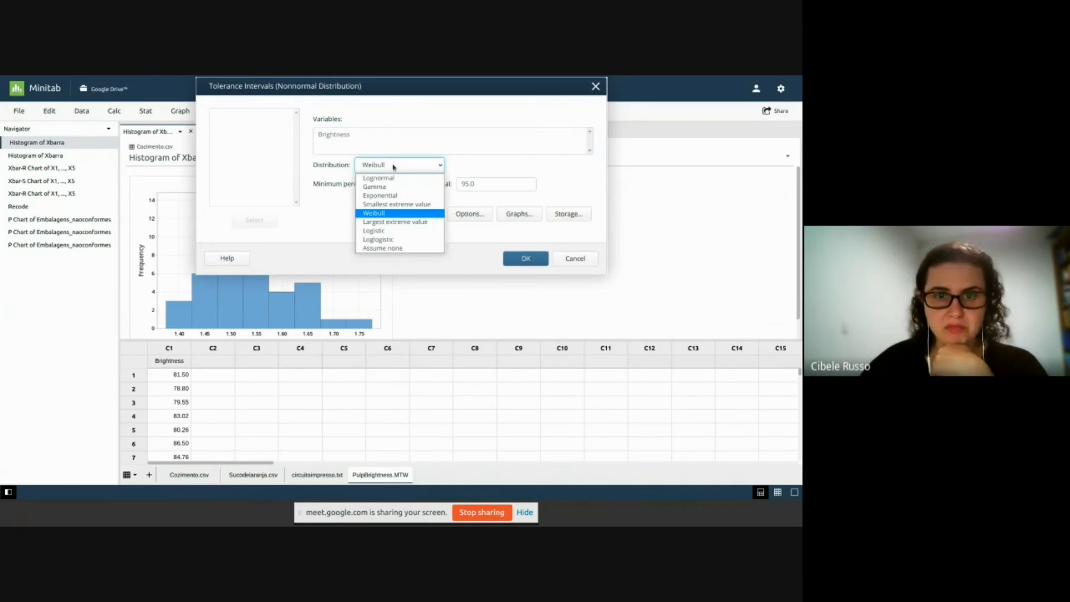
click(410, 167)
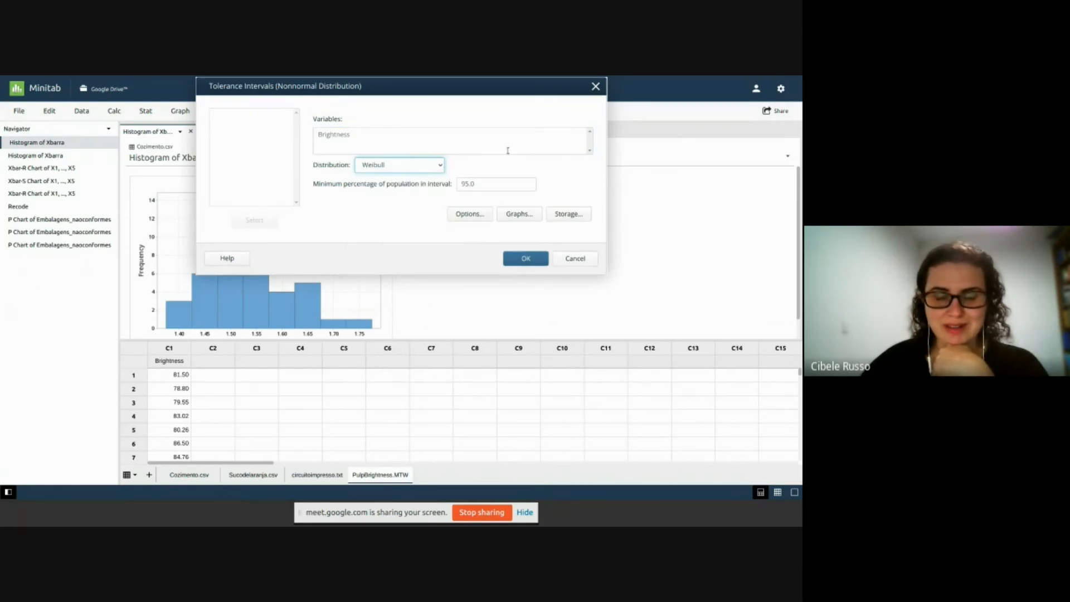
click(524, 259)
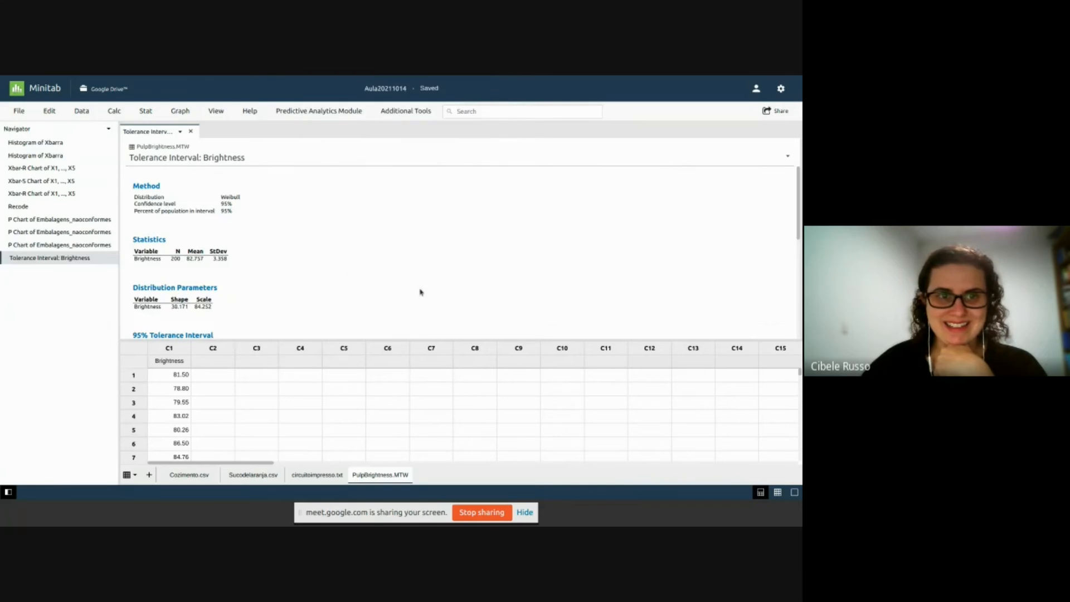
- Examine the Brightness tolerance interval plot, Weibull probability plot and result tables in an enlarged output pane, and leave full screen
scroll(408, 236, down, 10)
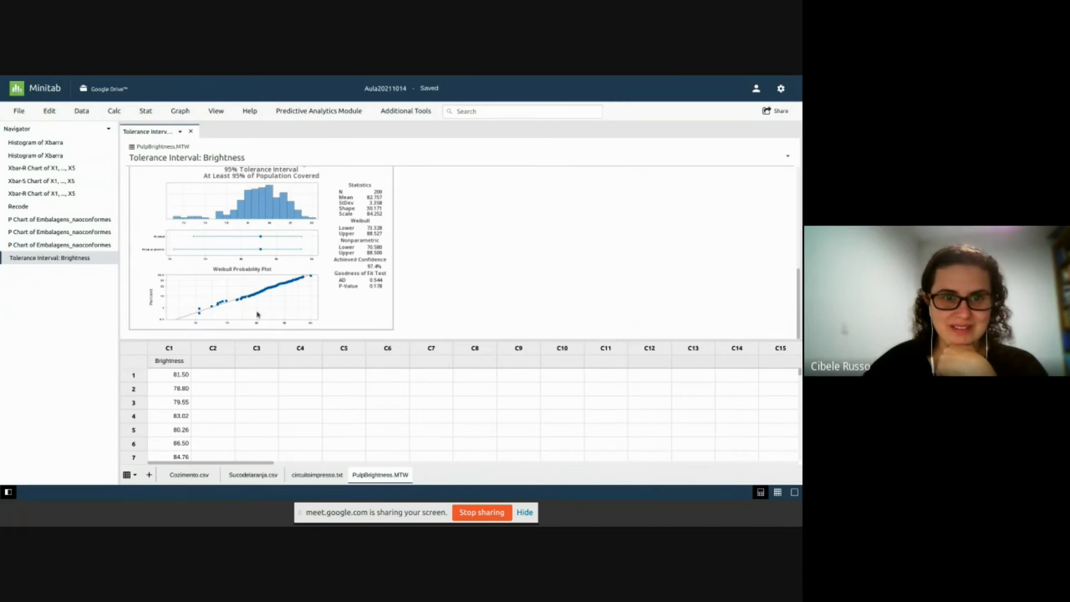
drag(249, 340, 248, 383)
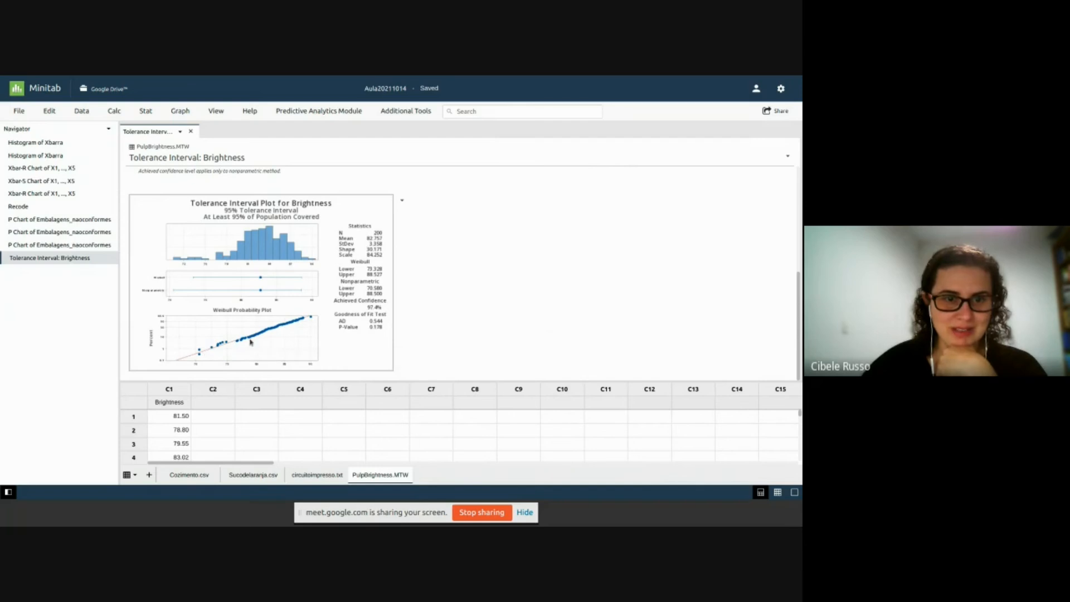
scroll(501, 284, up, 4)
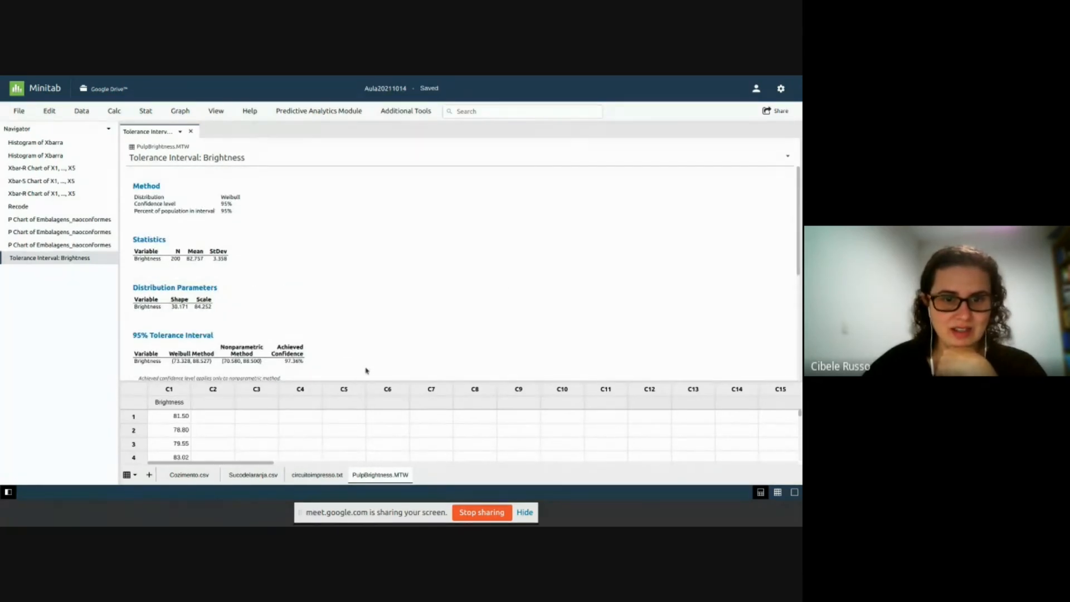
drag(356, 383, 355, 410)
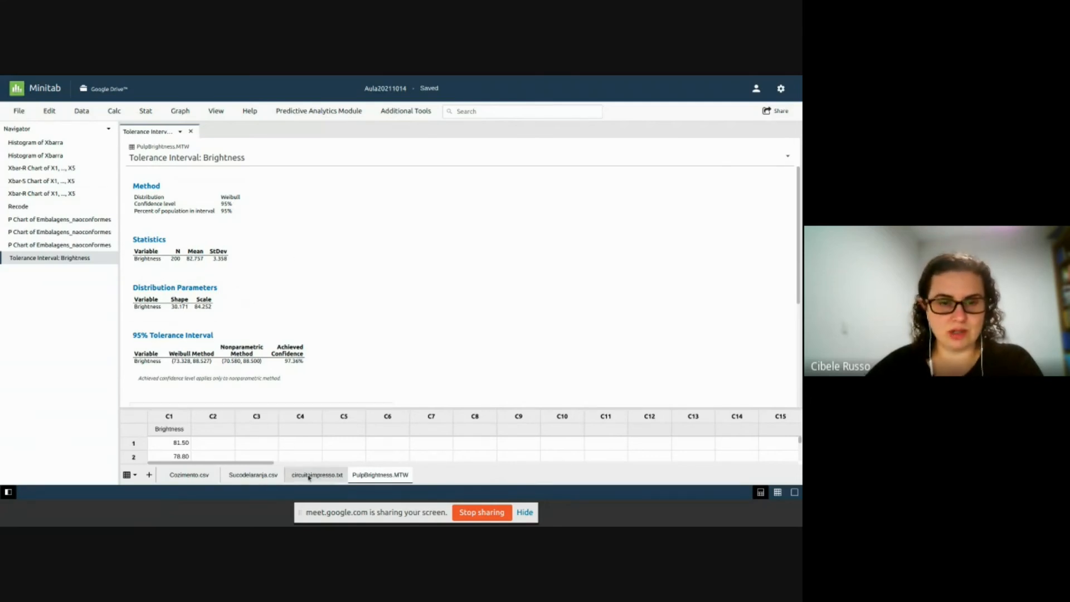
click(402, 107)
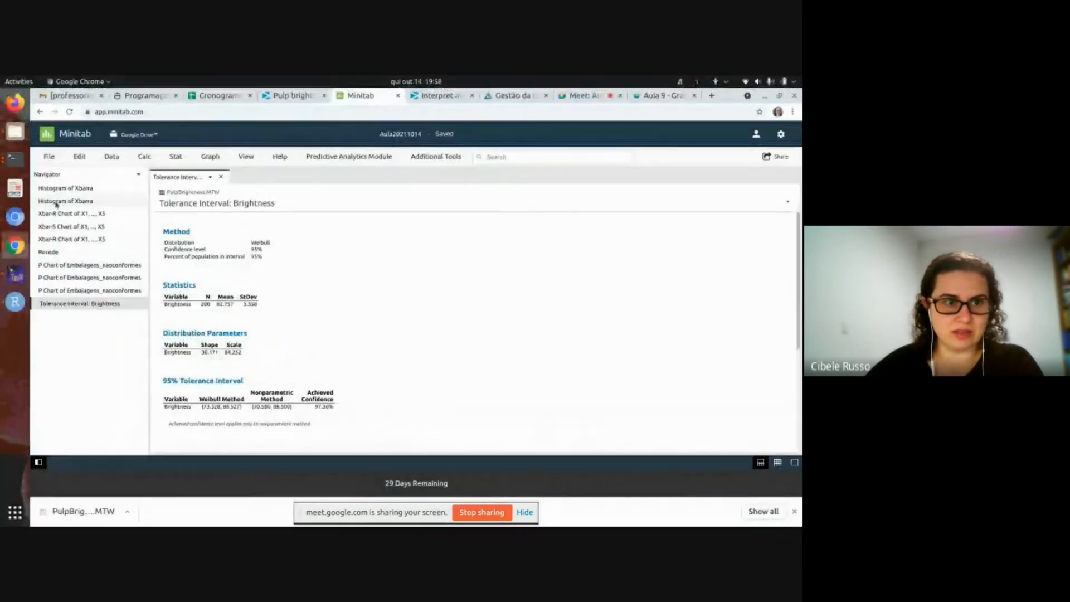
- Switch to Minitab's online Data Set Library and open the Pretzel acceptability data page from the predictive analytics data sets
click(293, 96)
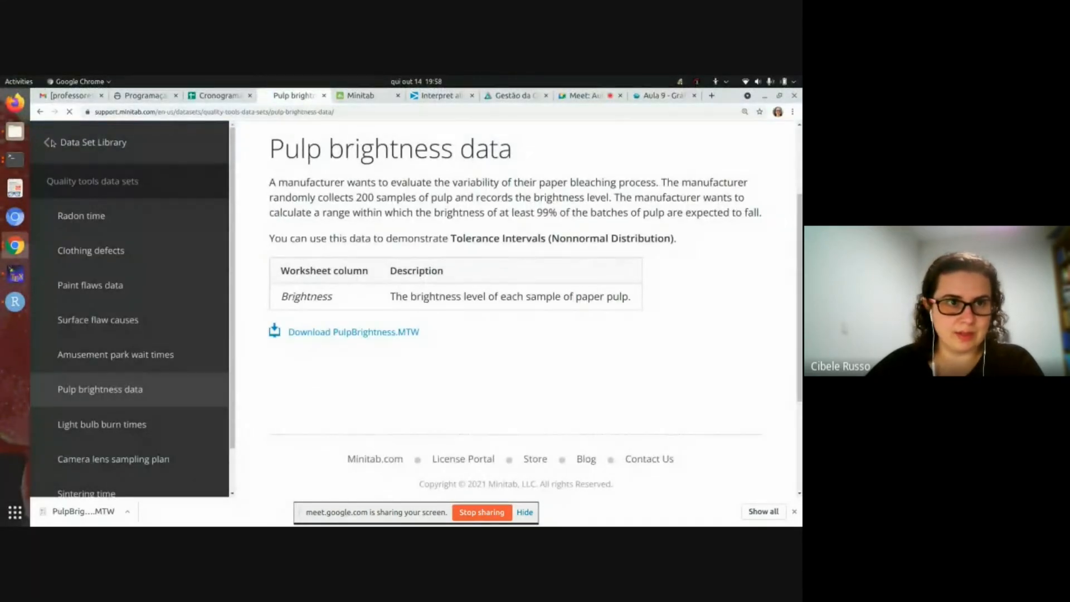
click(49, 142)
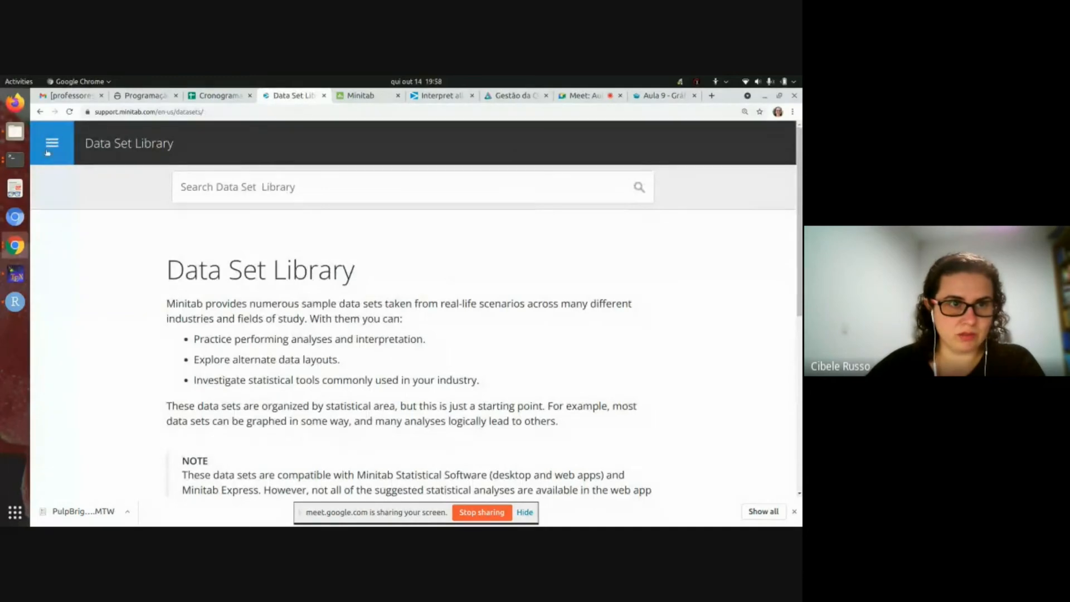
click(48, 149)
scroll(145, 343, down, 3)
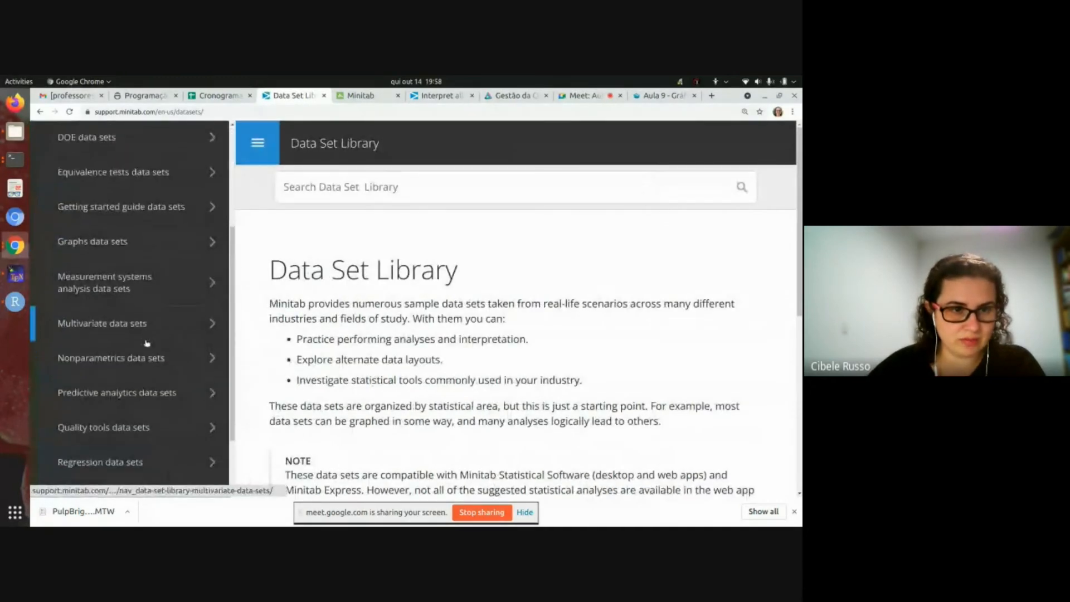
scroll(147, 343, down, 3)
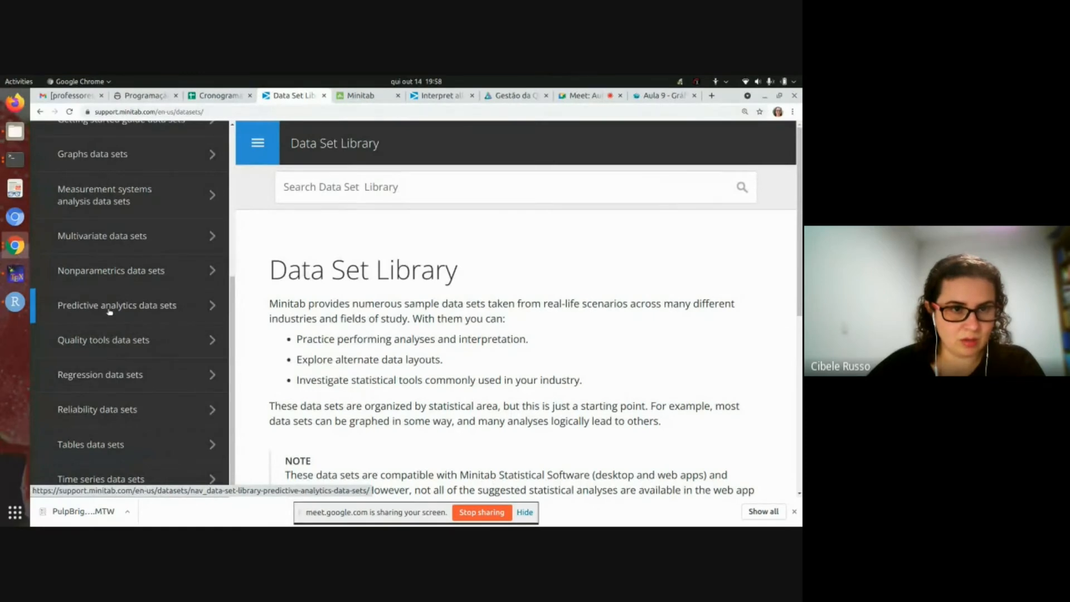
click(213, 306)
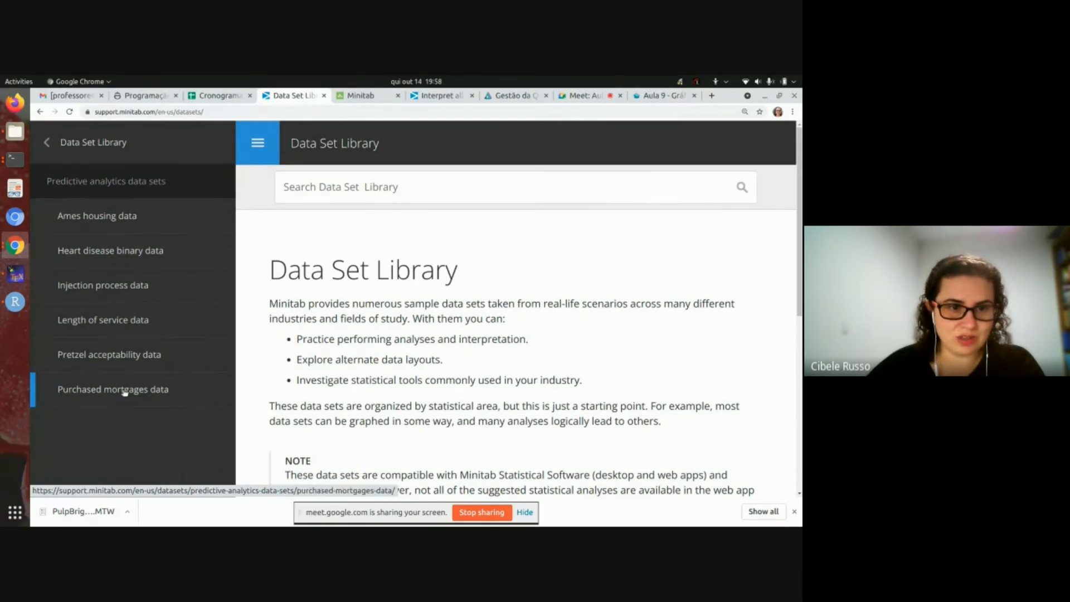
click(126, 355)
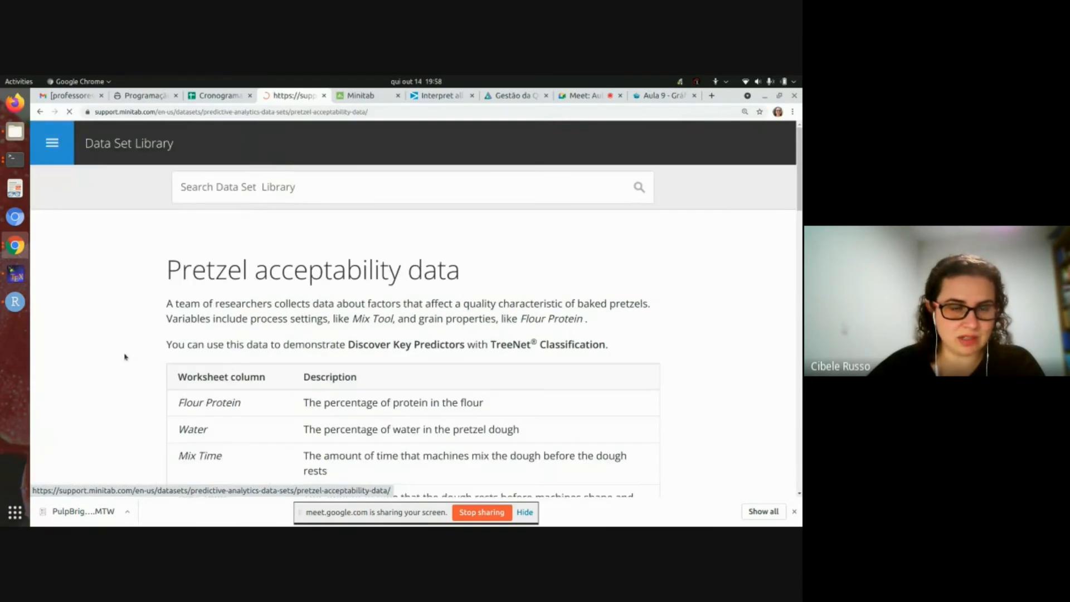
- Read through the pretzel data set's description, suggested analysis and worksheet columns, and highlight the page title
scroll(513, 357, down, 10)
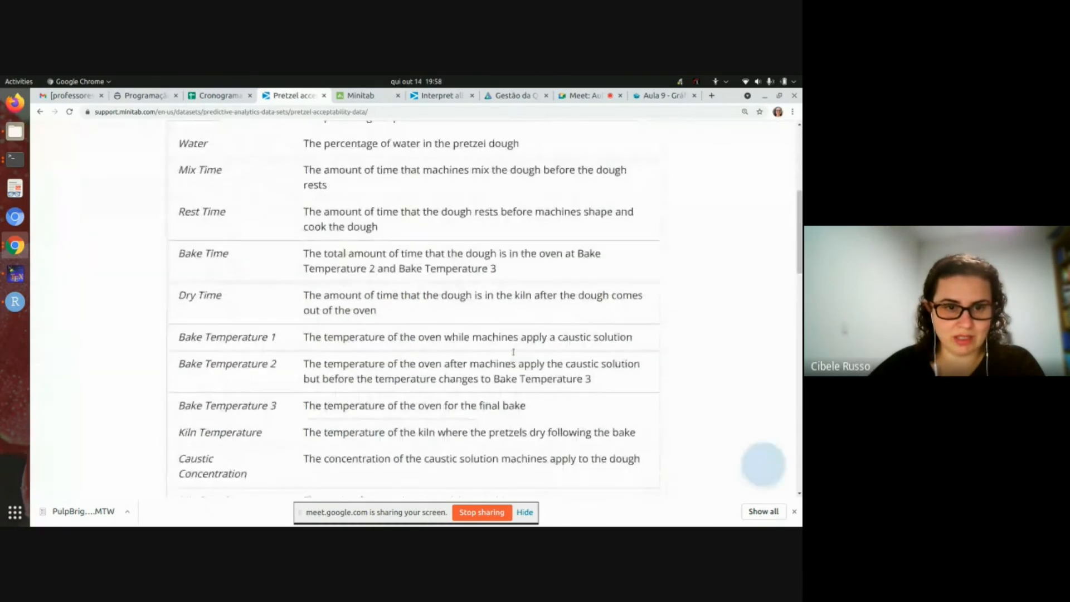
scroll(524, 357, up, 8)
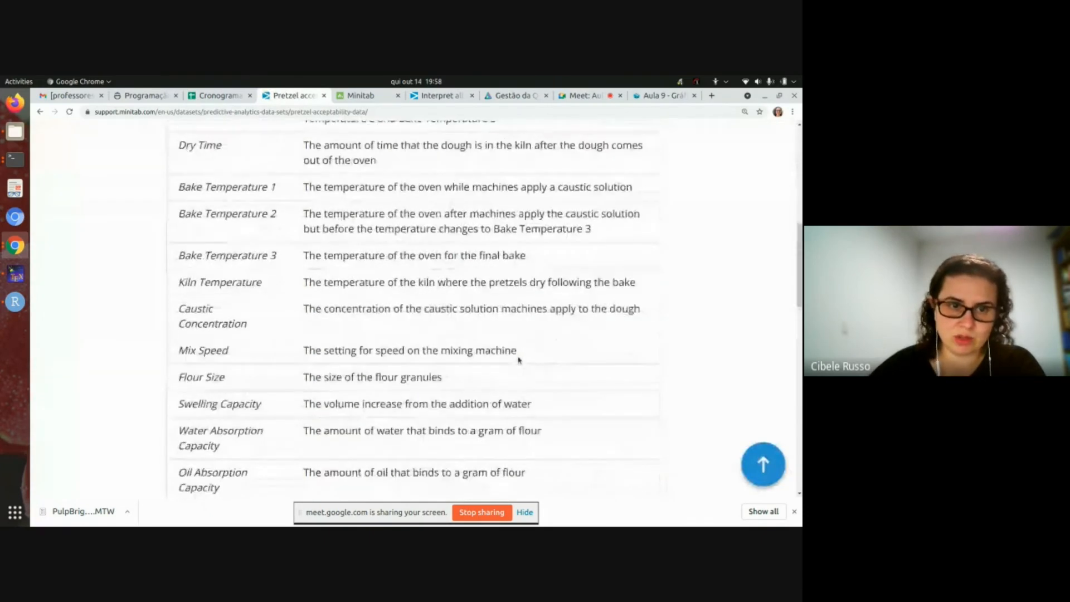
scroll(518, 360, down, 10)
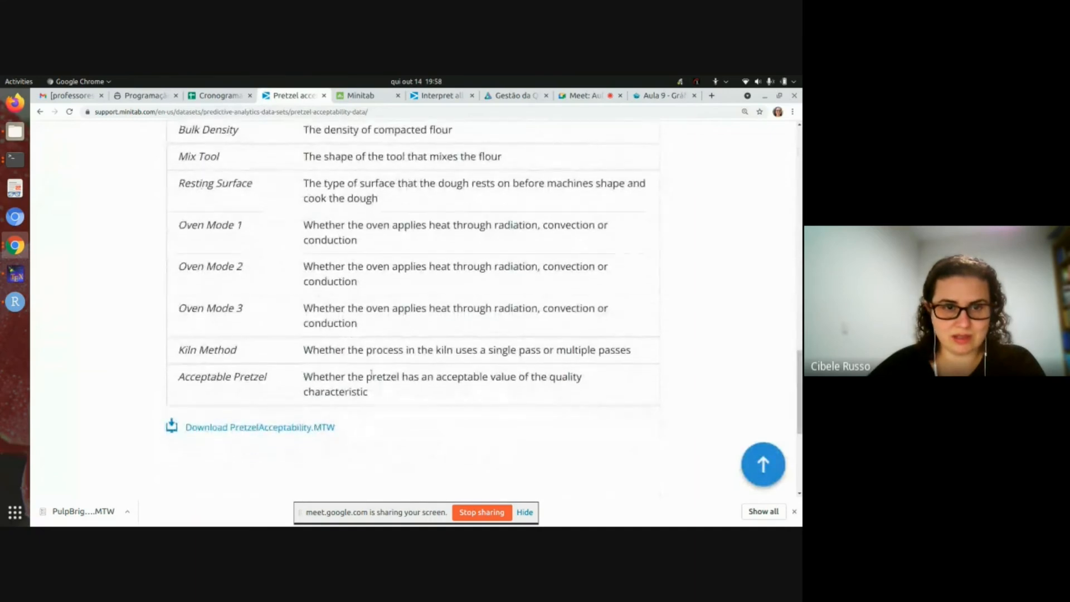
scroll(363, 367, up, 2)
scroll(363, 366, up, 7)
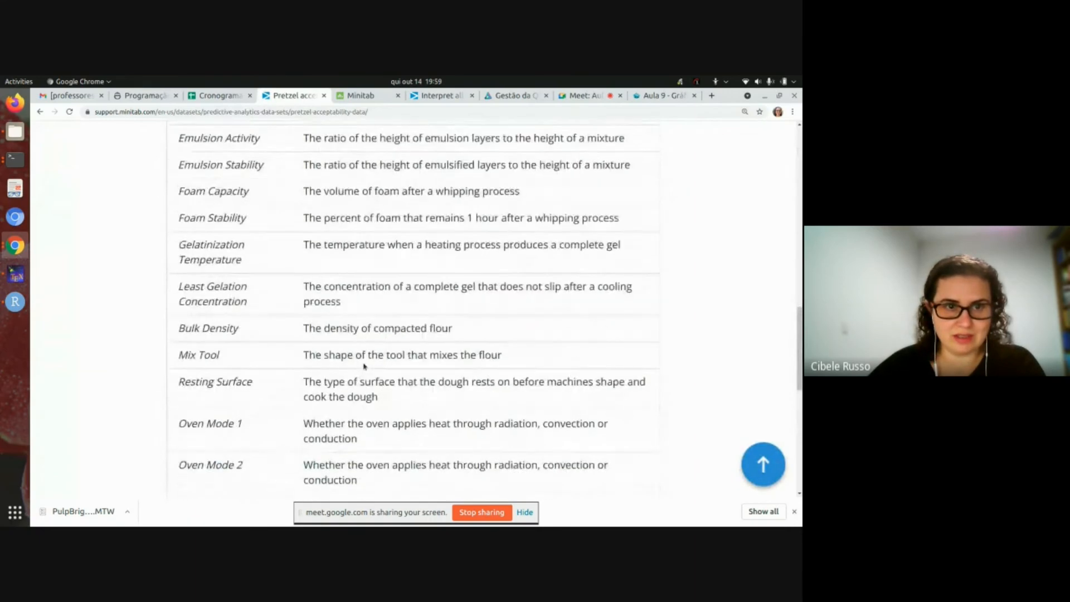
scroll(797, 246, up, 9)
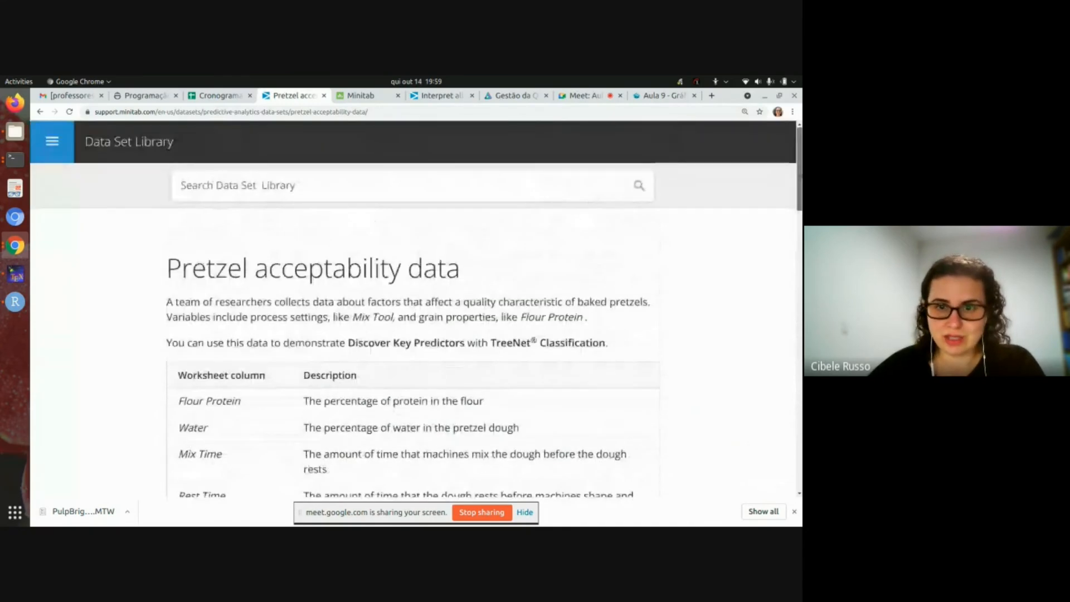
scroll(415, 310, down, 5)
scroll(415, 309, up, 3)
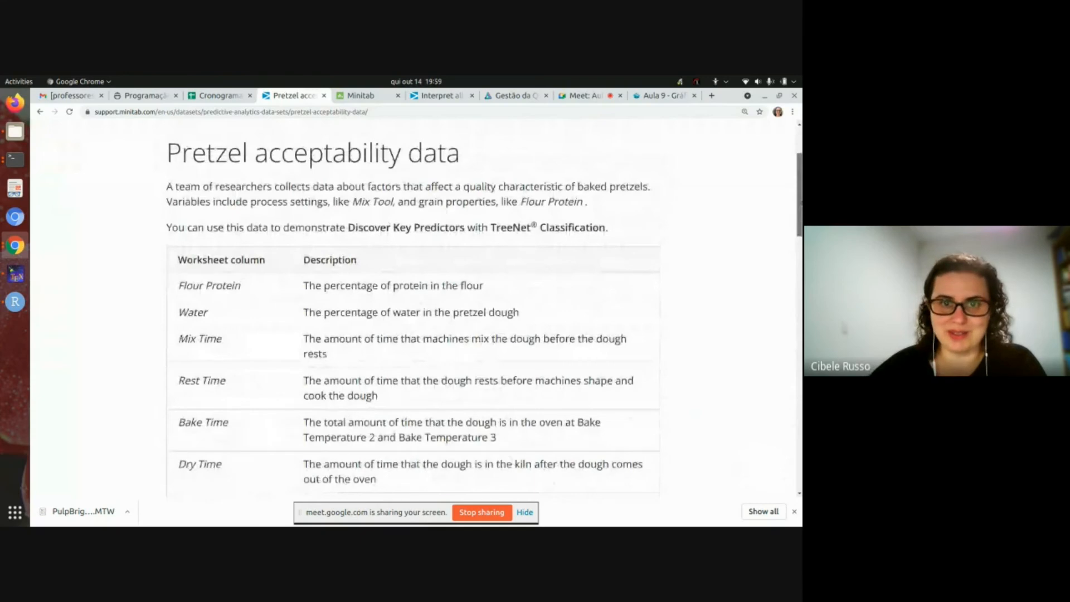
scroll(789, 410, down, 20)
scroll(789, 409, up, 5)
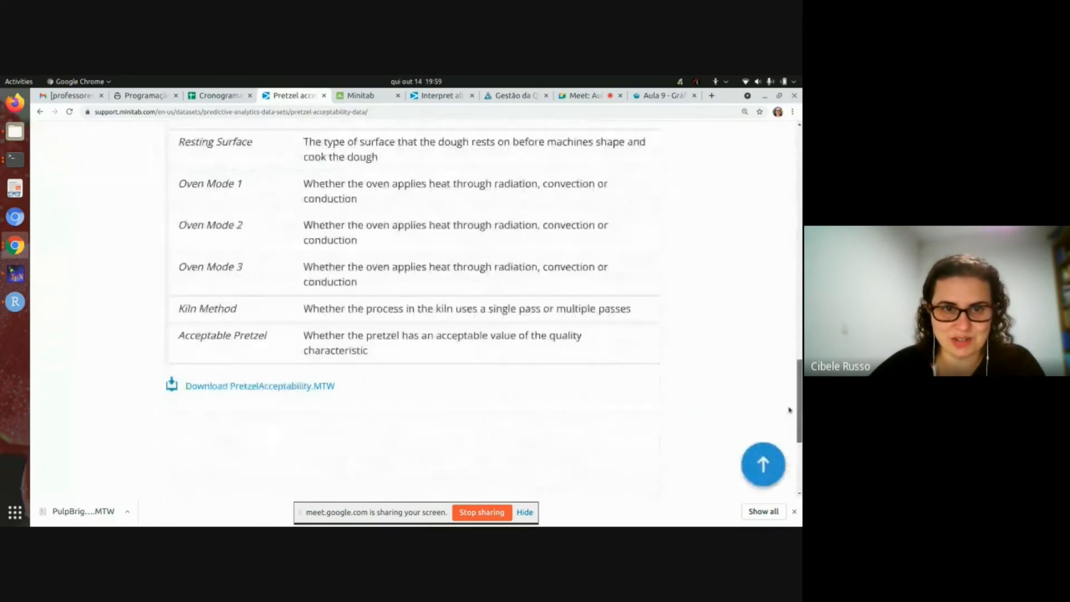
scroll(789, 410, up, 6)
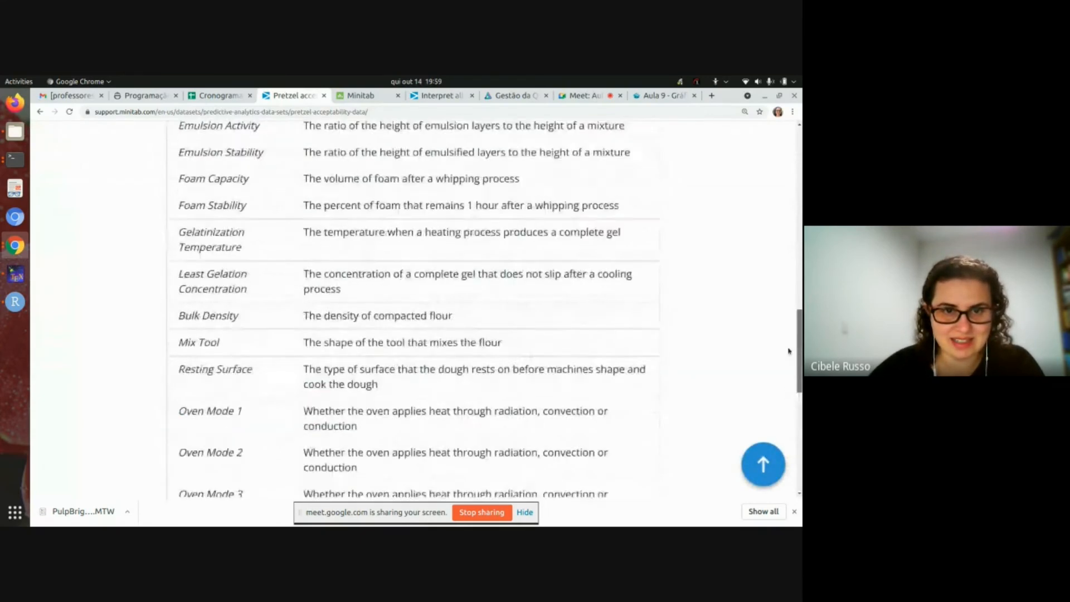
scroll(790, 334, up, 12)
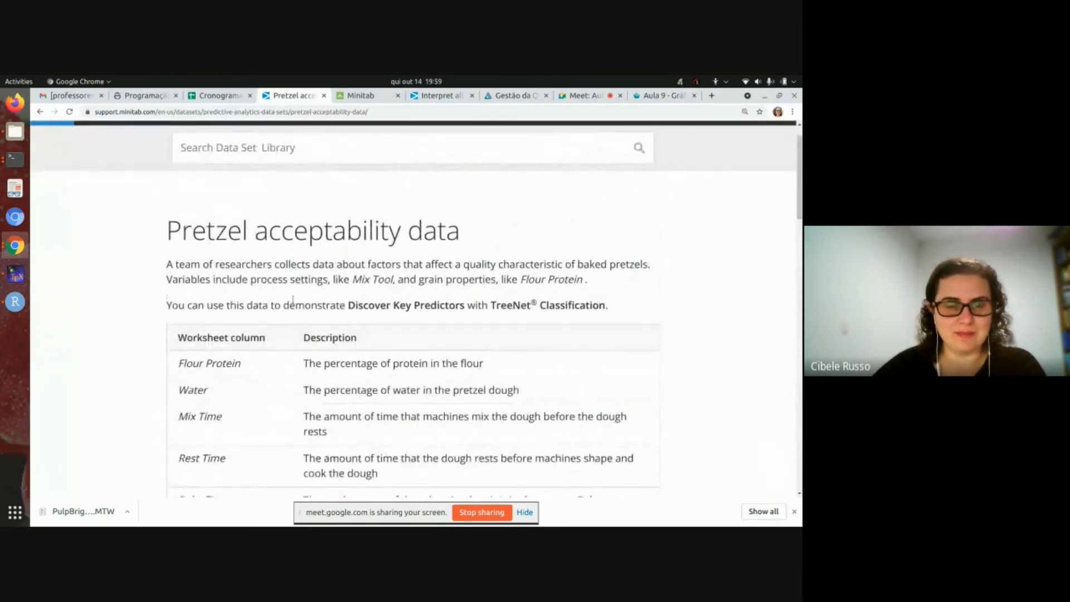
drag(167, 231, 460, 234)
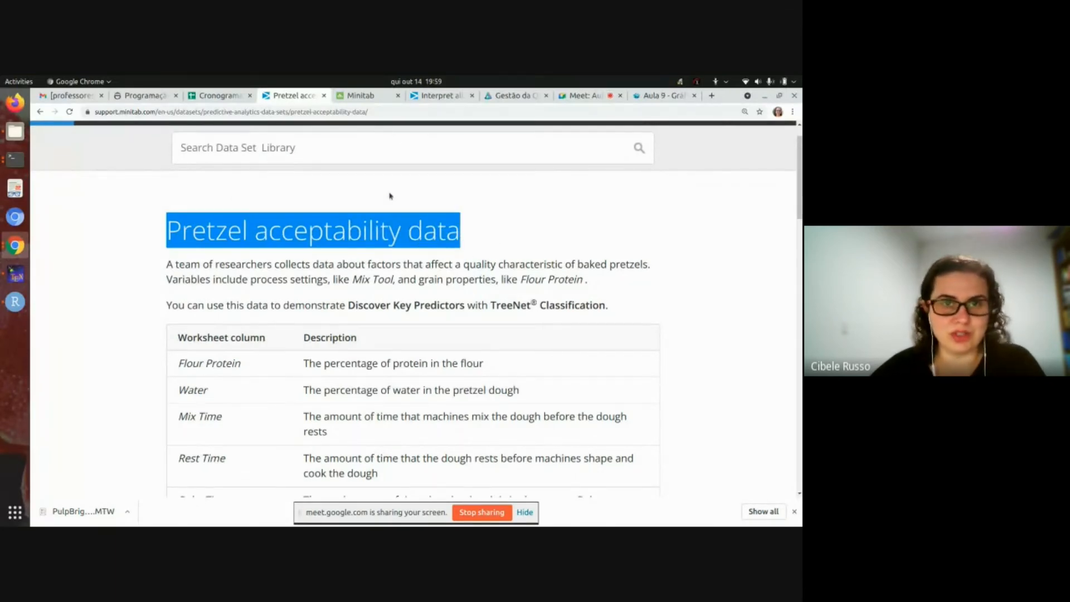
- Switch to Minitab, show the circuitoimpresso.txt worksheet, and bring up the lecture slide describing the printed circuit board example
click(353, 99)
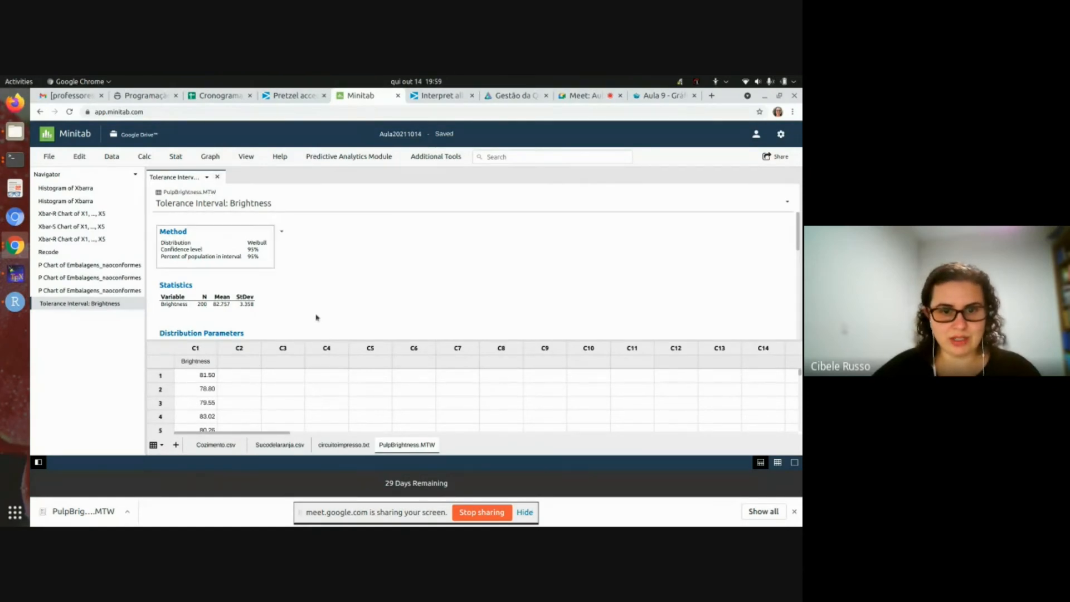
click(355, 446)
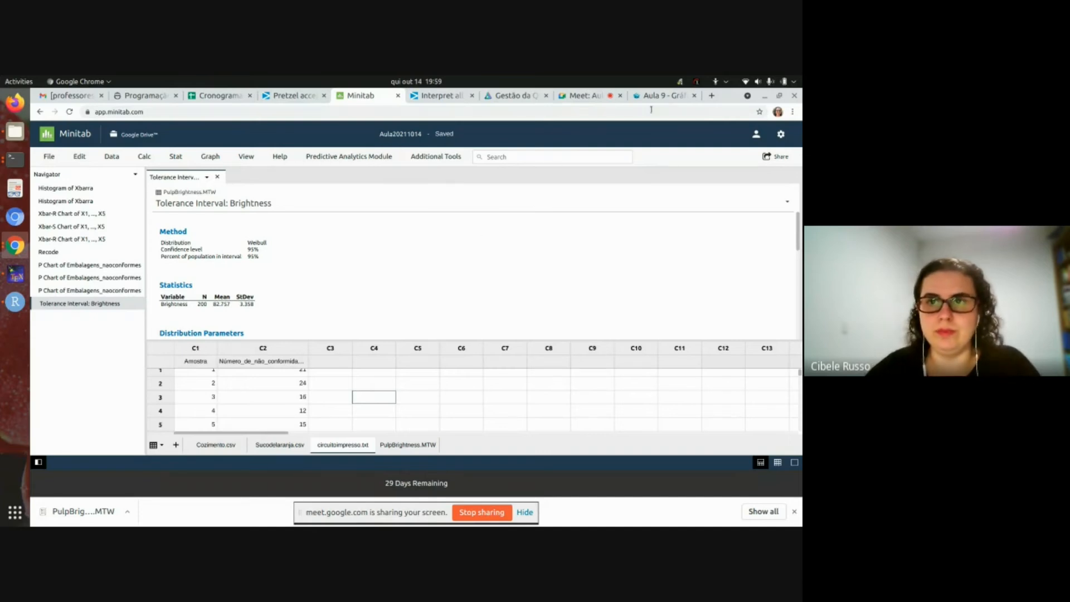
key(alt+Tab)
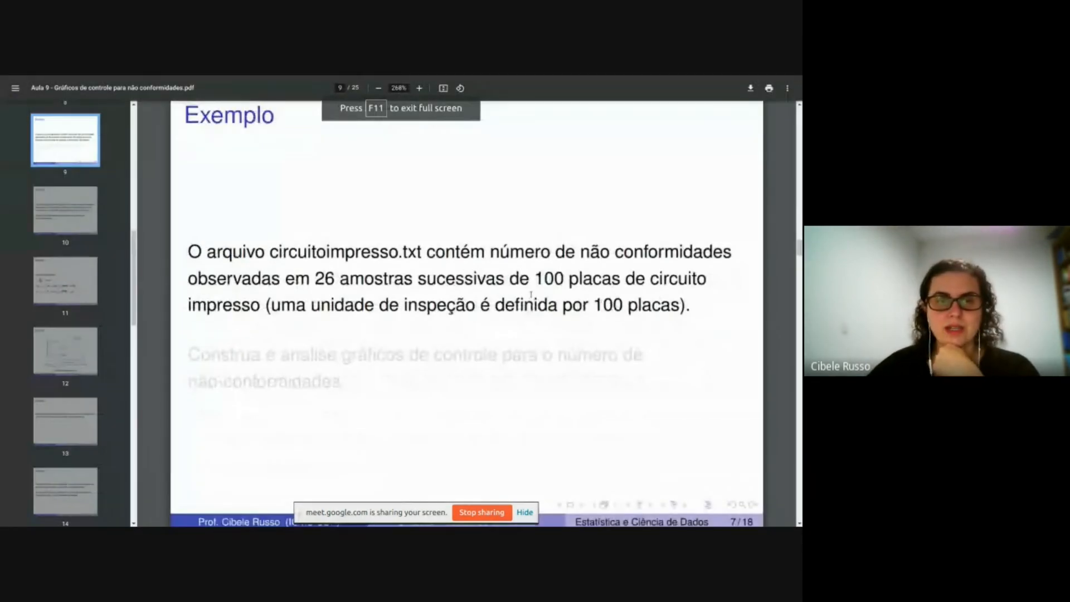
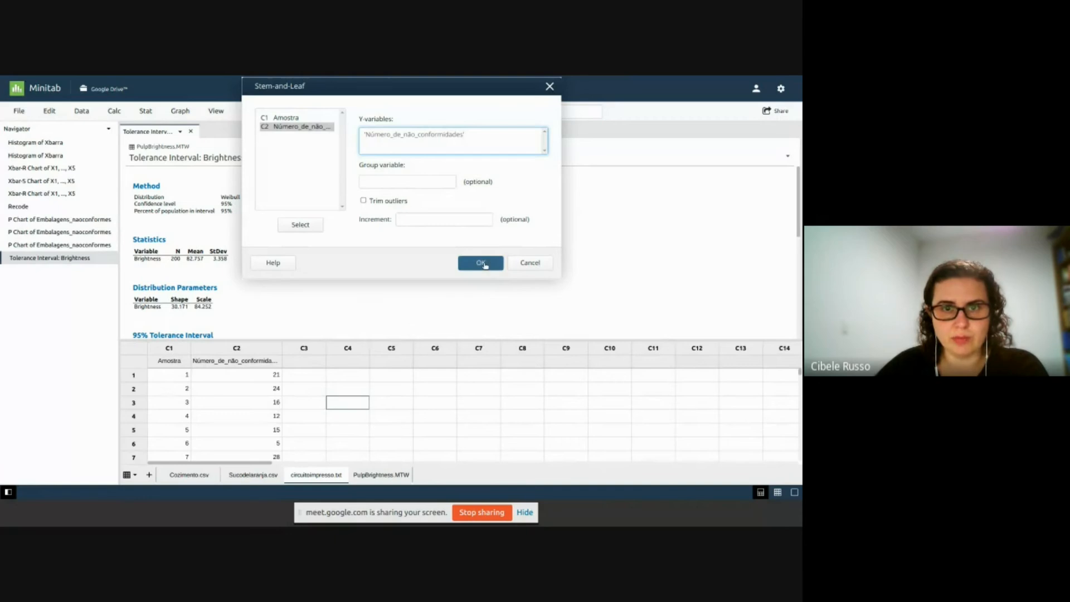
- Generate the stem-and-leaf display of Número_de_não_conformidades and enlarge the page view
click(483, 263)
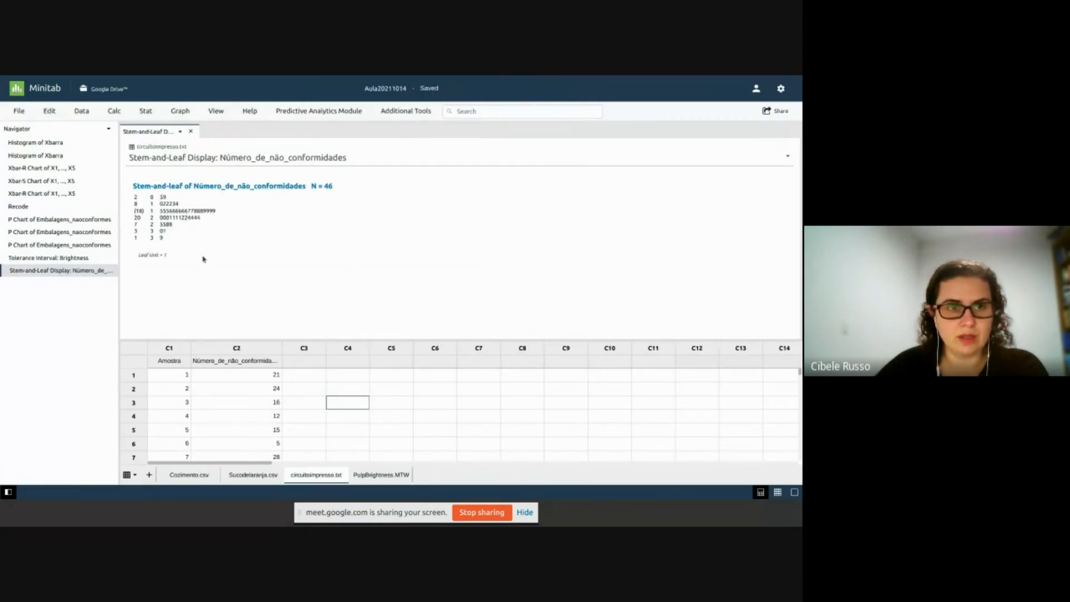
key(ctrl+plus)
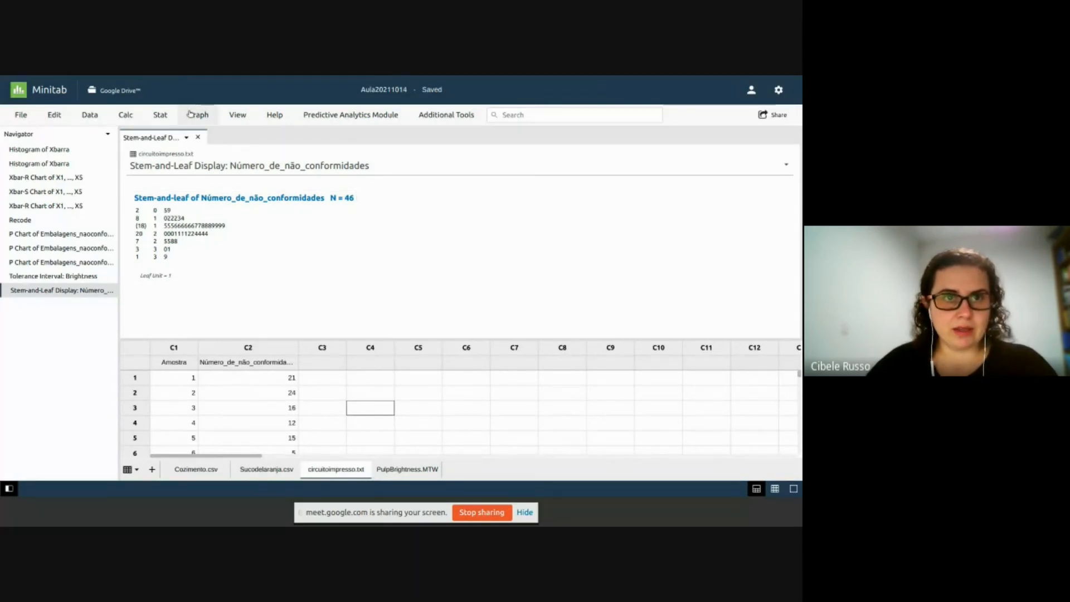
- Start a C chart for attributes data with Número_de_não_conformidades as the variable
click(160, 115)
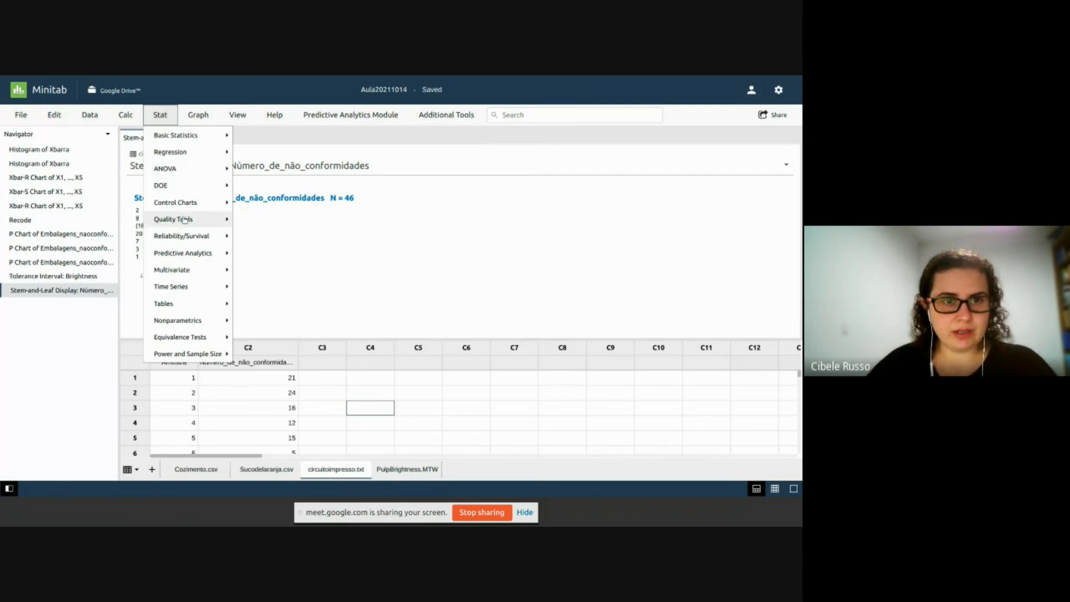
mouse_move(212, 205)
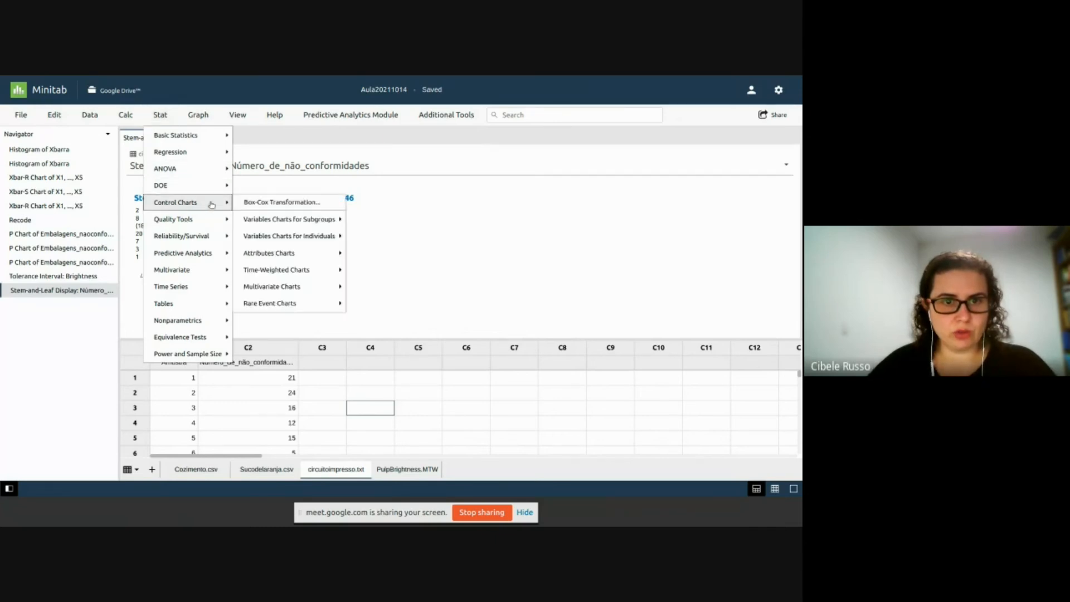
mouse_move(278, 254)
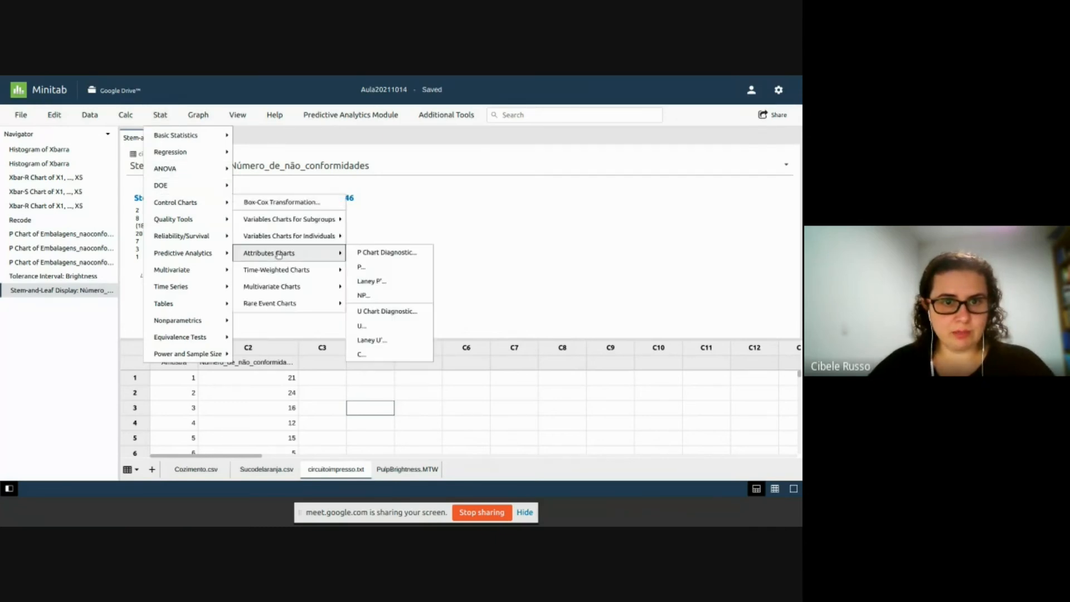
click(378, 357)
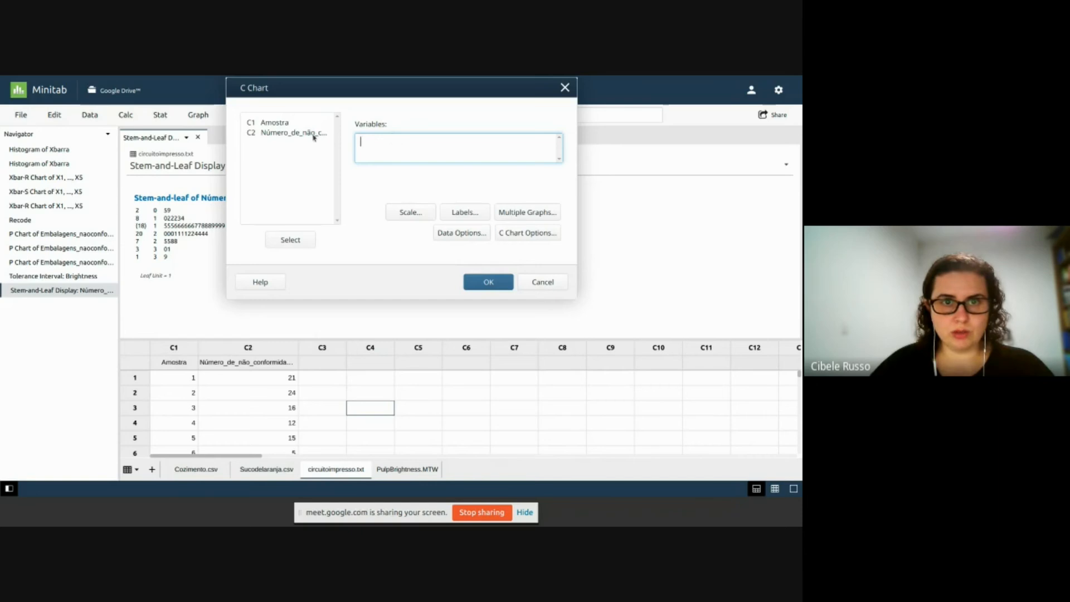
double_click(311, 133)
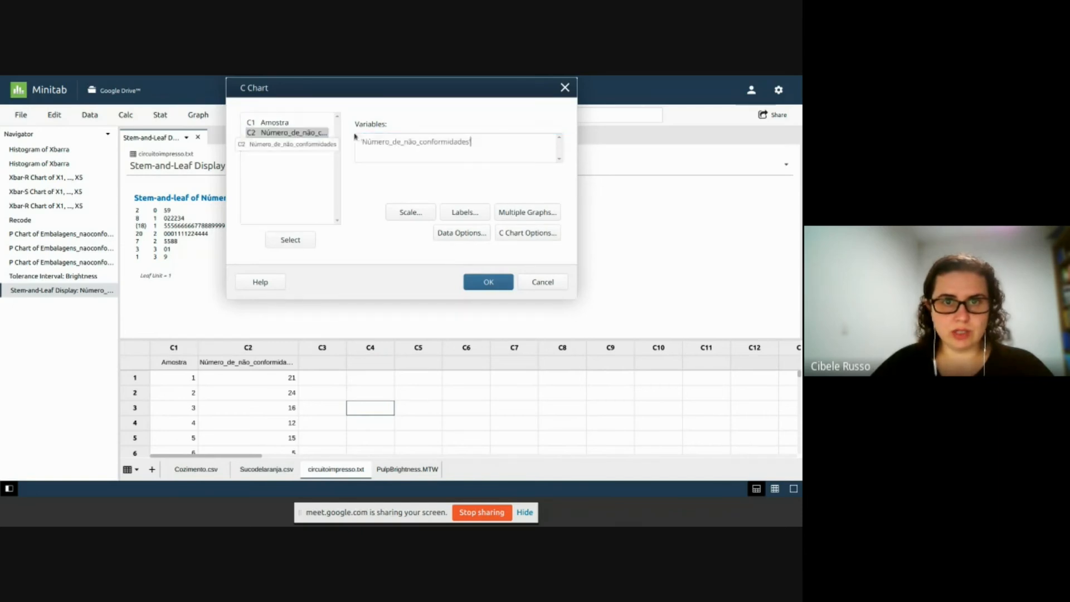
click(427, 155)
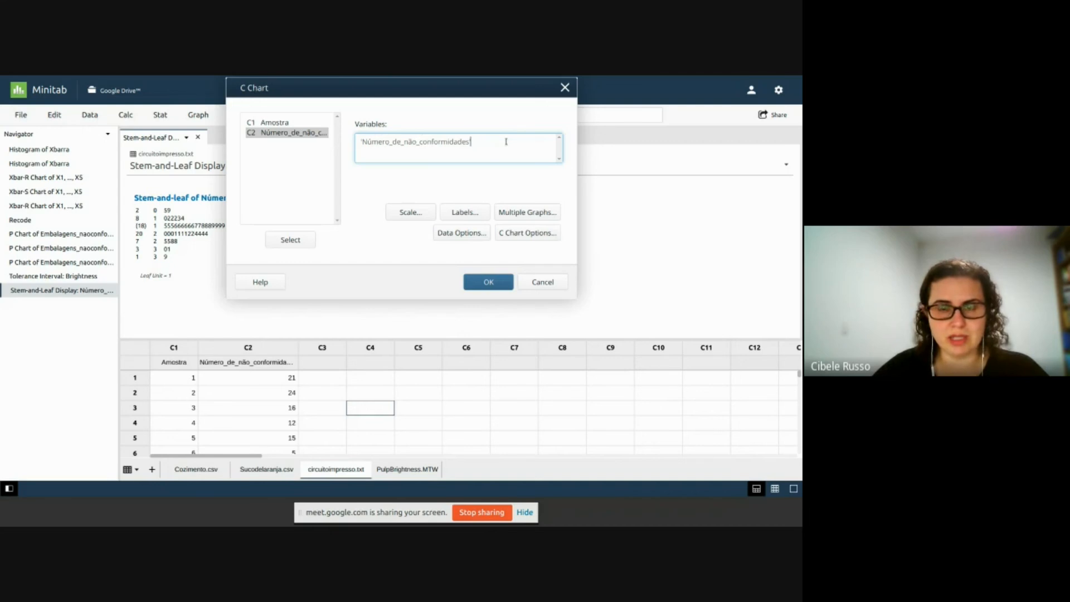
- Keep all rows included, check the C chart's mean and limit options without setting values, and generate the chart
click(473, 236)
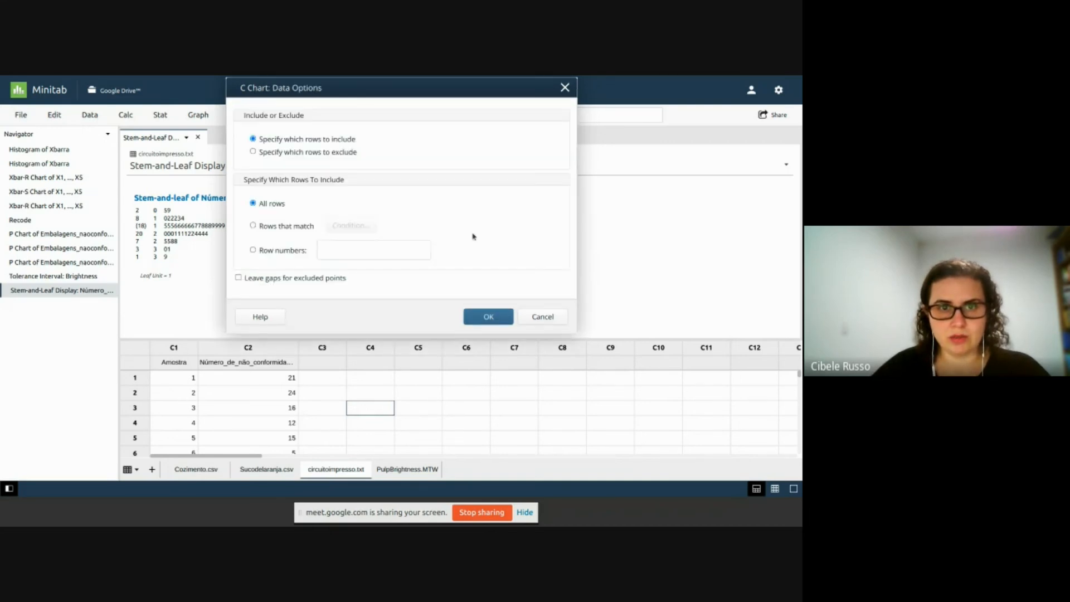
click(489, 317)
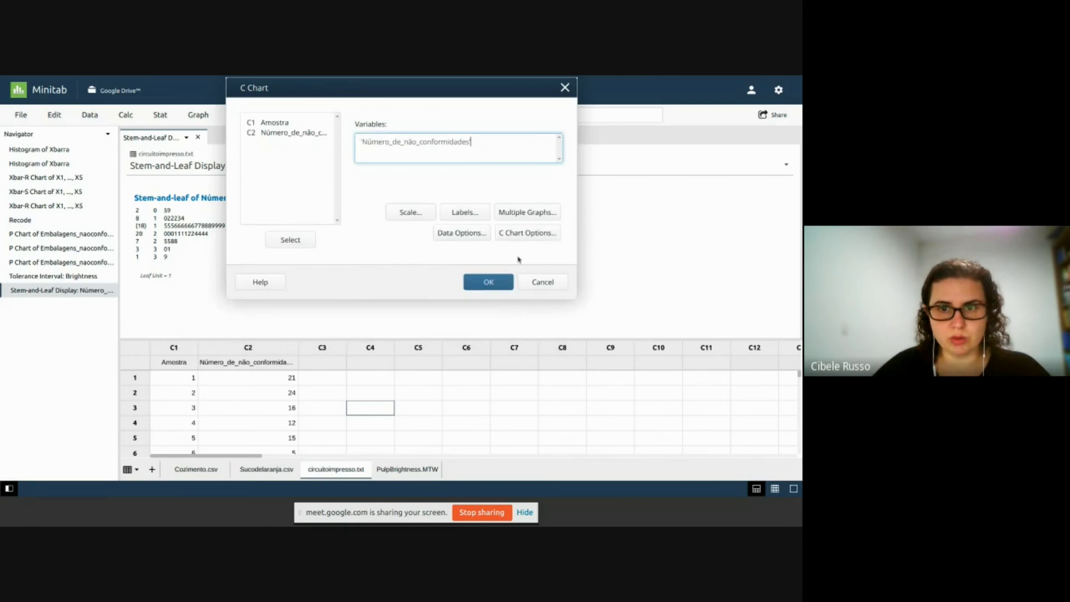
click(521, 238)
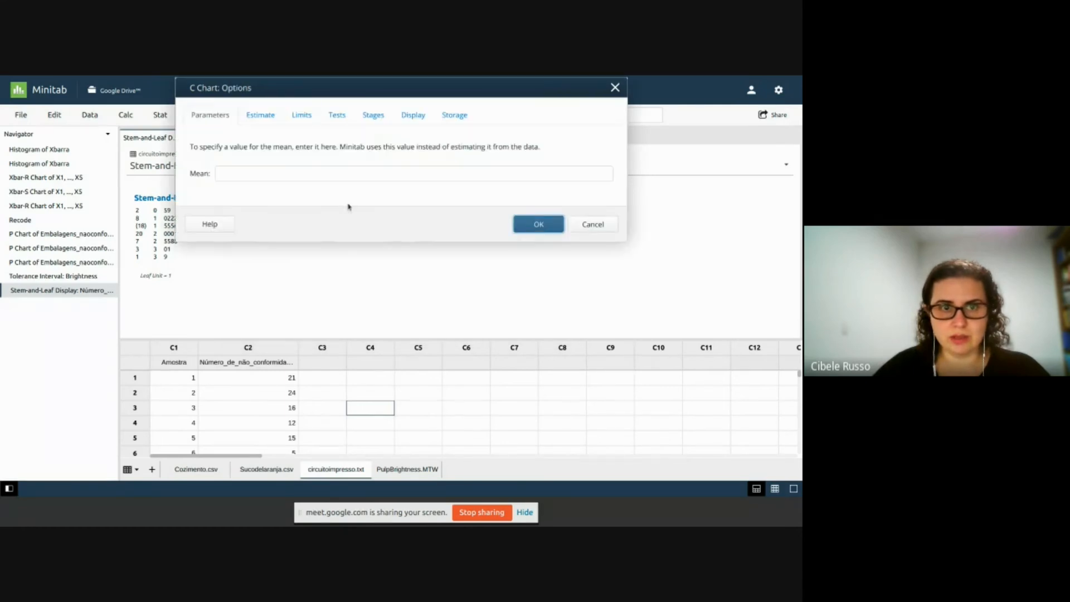
click(311, 116)
click(352, 166)
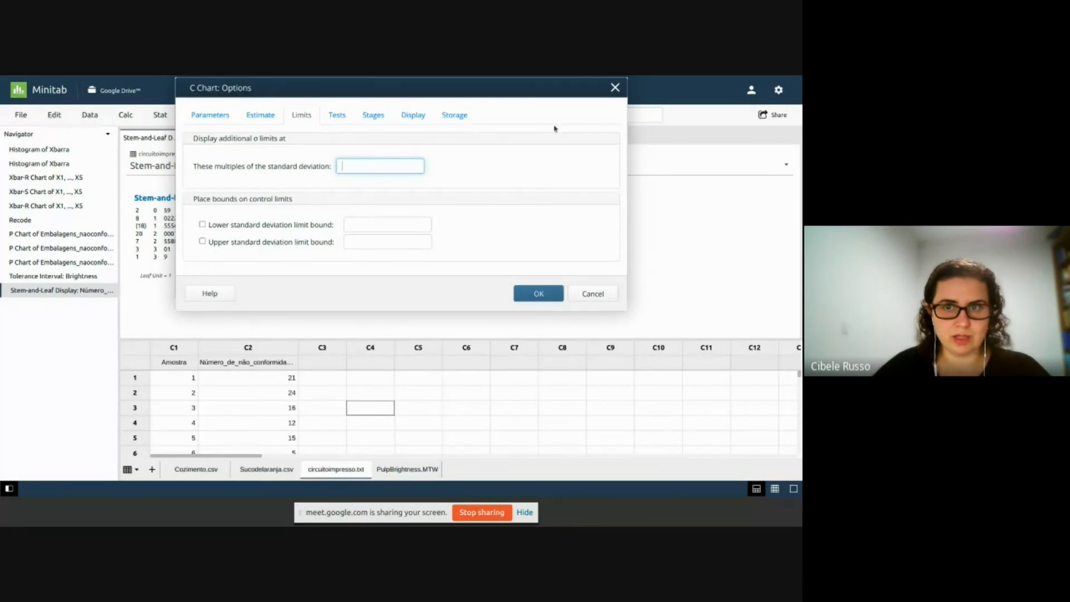
click(615, 88)
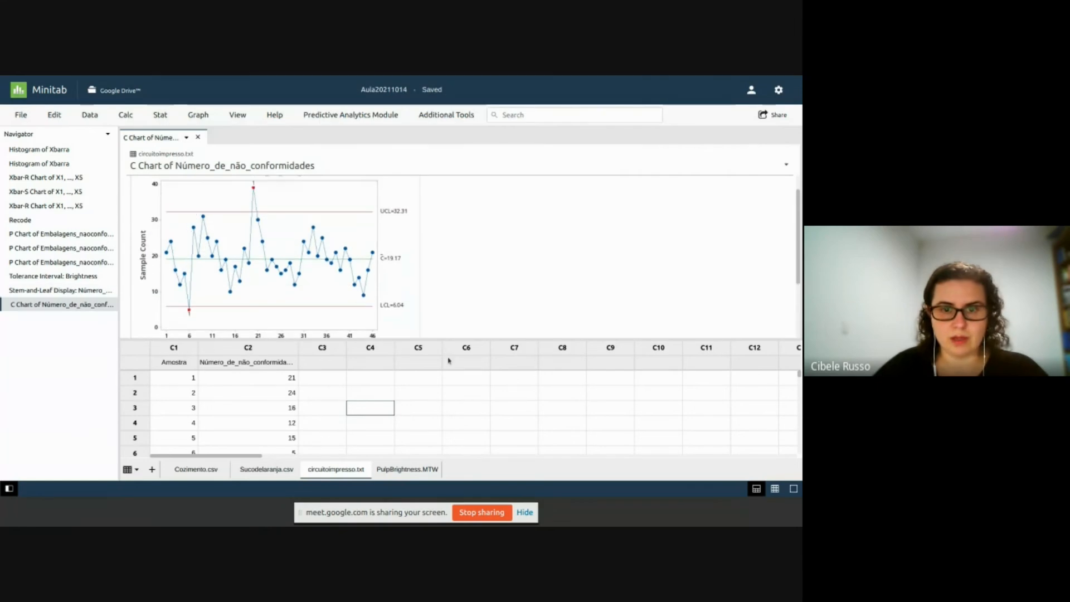
- Enlarge the output pane and examine the C chart of Número_de_não_conformidades with its test results
drag(449, 339, 448, 421)
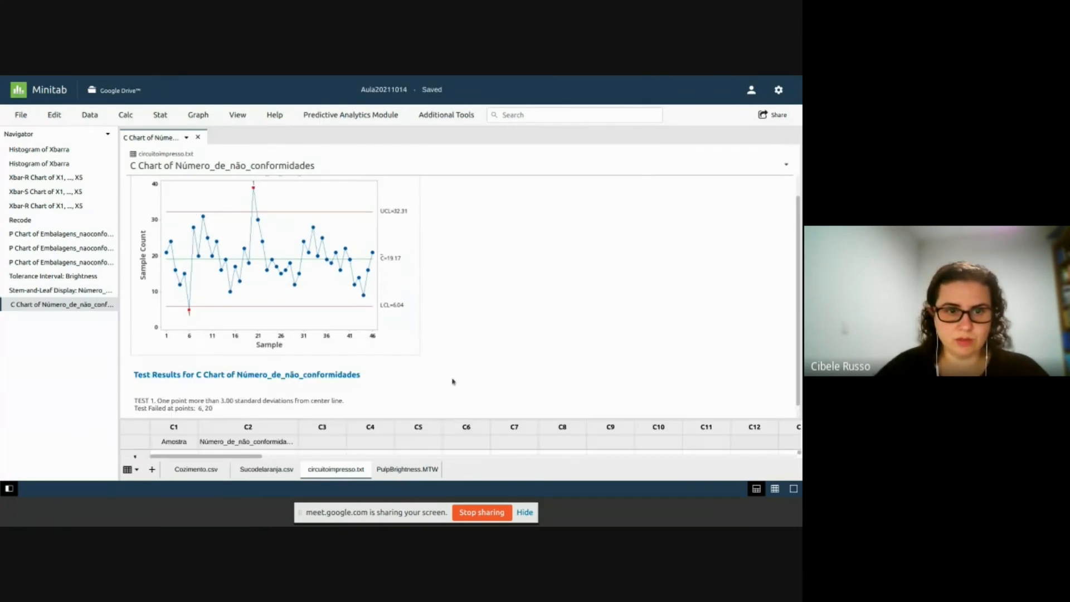
scroll(456, 377, up, 1)
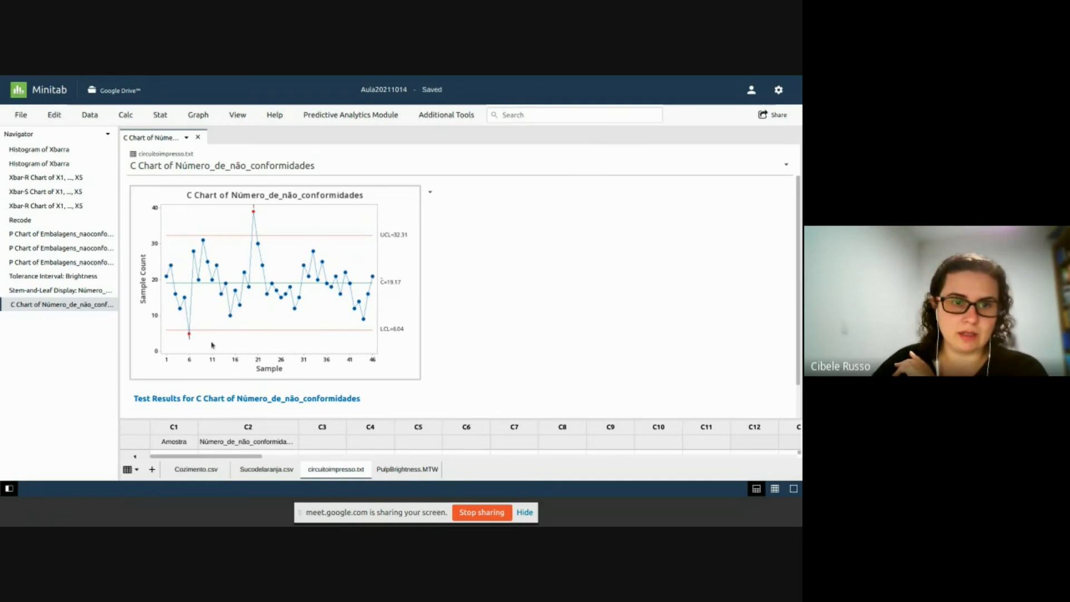
- Identify the samples outside the control limits on the C chart and enlarge the worksheet pane below it
mouse_move(190, 336)
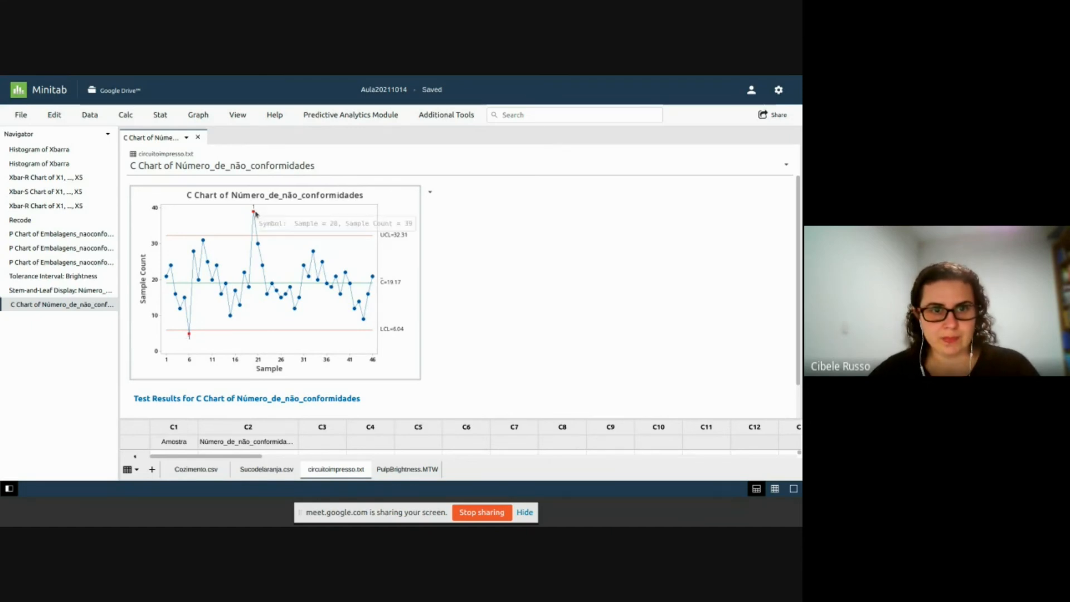
mouse_move(255, 213)
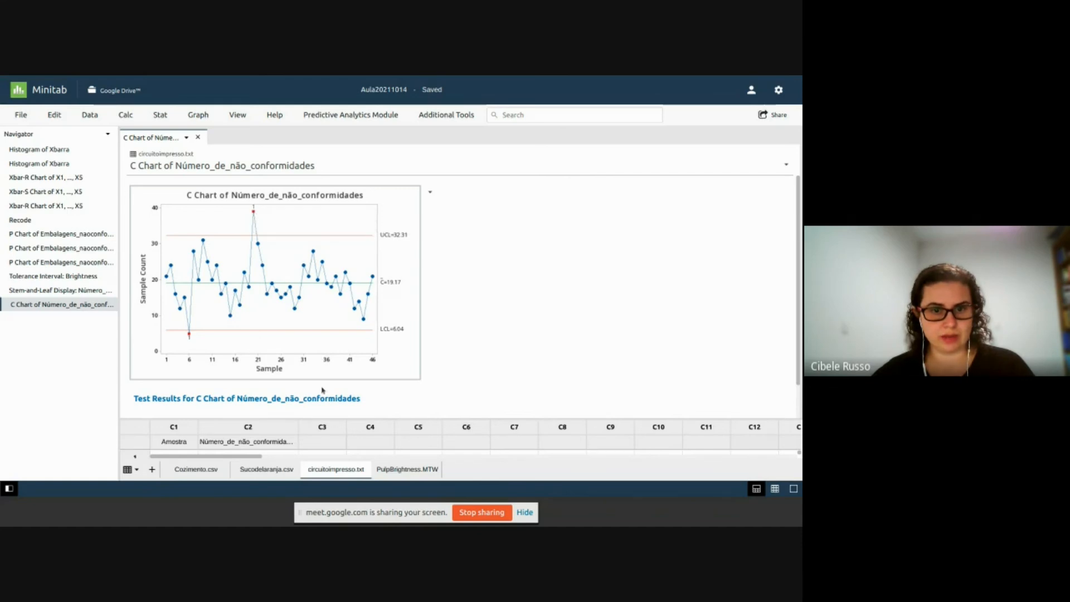
drag(326, 418, 333, 386)
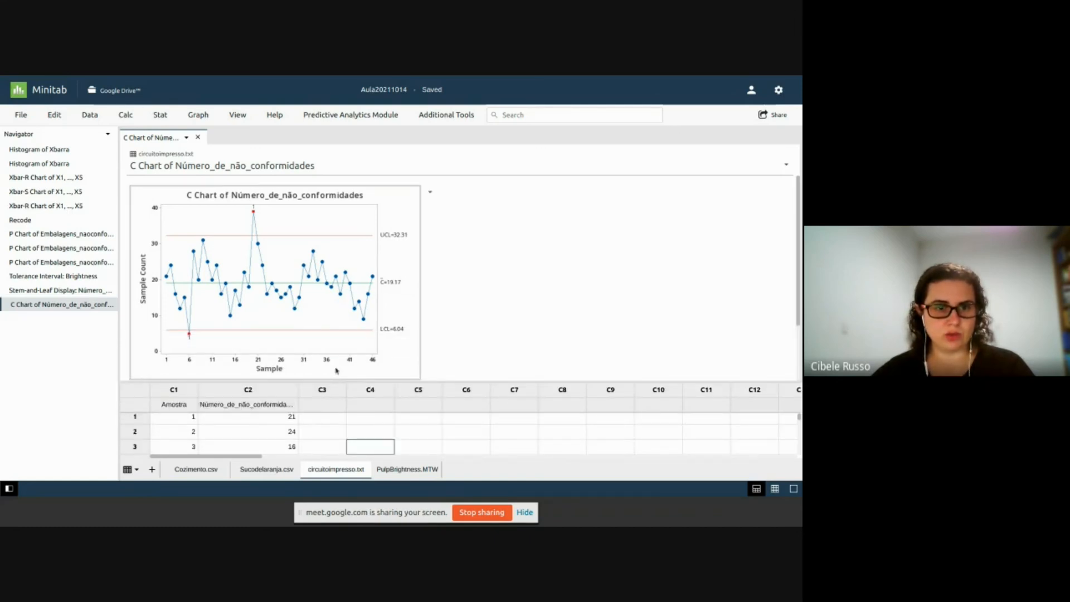
mouse_move(189, 337)
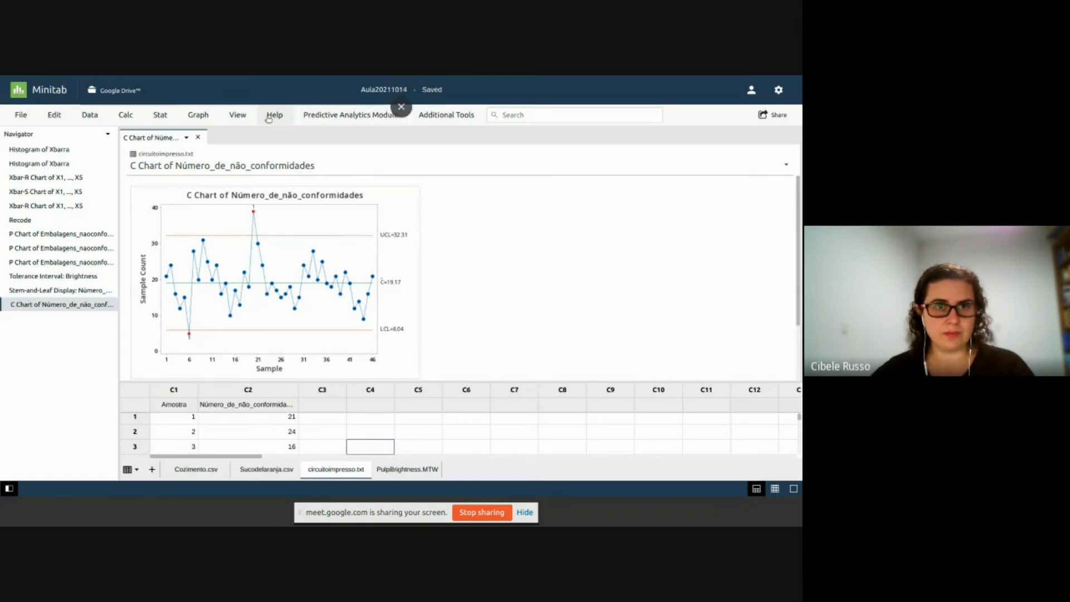
- Set up another C chart of Número_de_não_conformidades with row numbers 6 and 10 excluded from the data
click(184, 117)
click(161, 116)
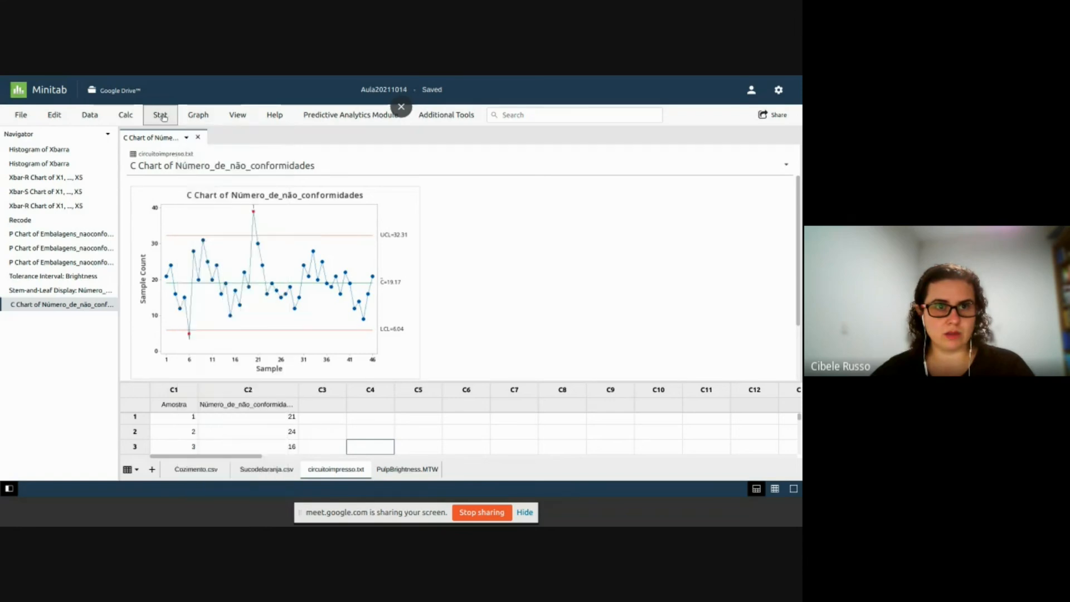
click(161, 116)
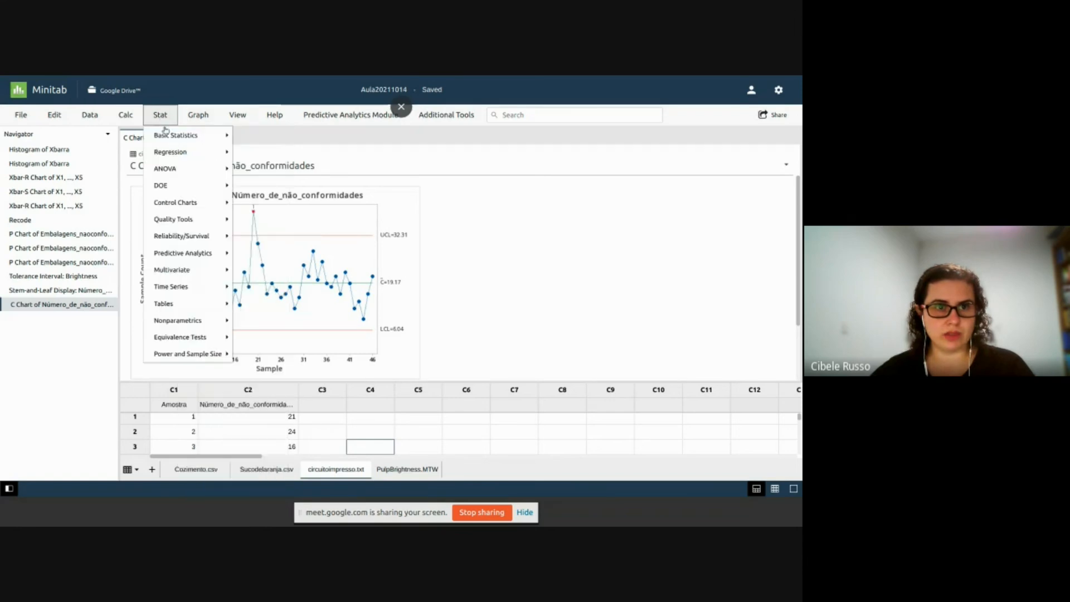
click(181, 204)
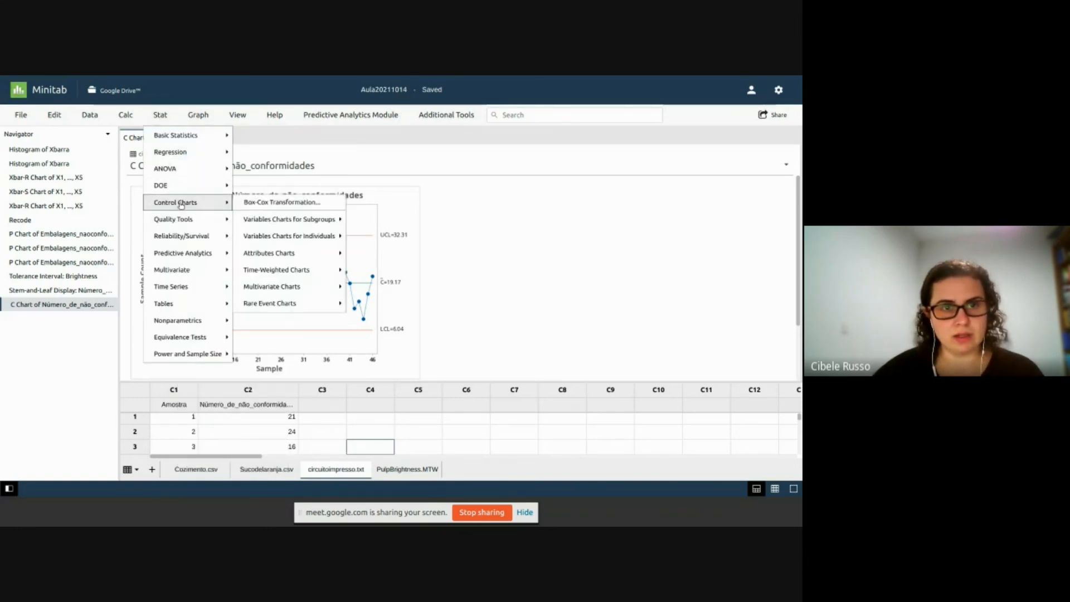
mouse_move(273, 254)
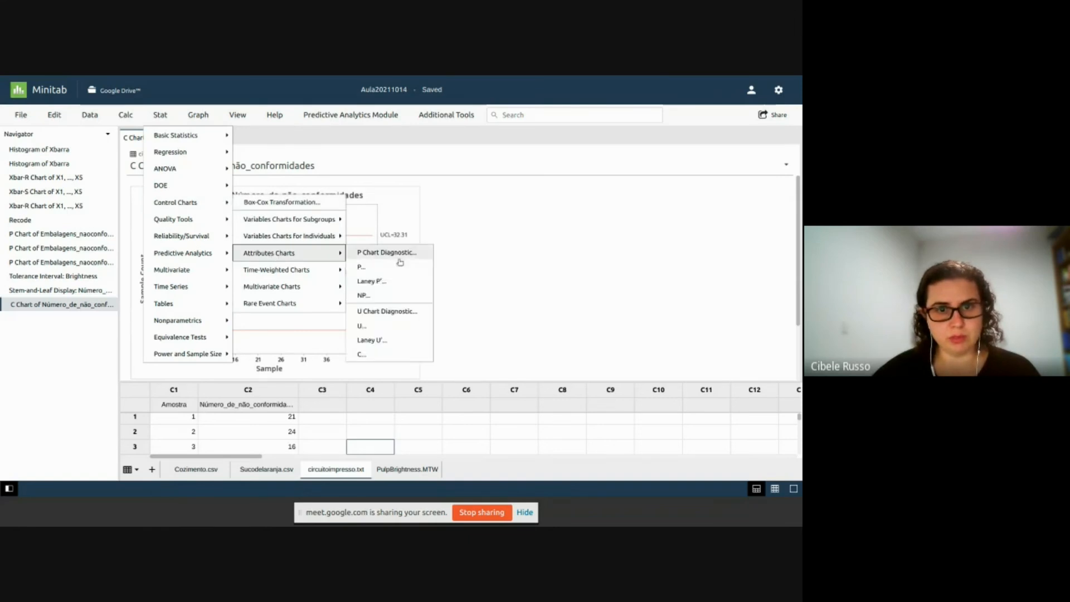
click(388, 357)
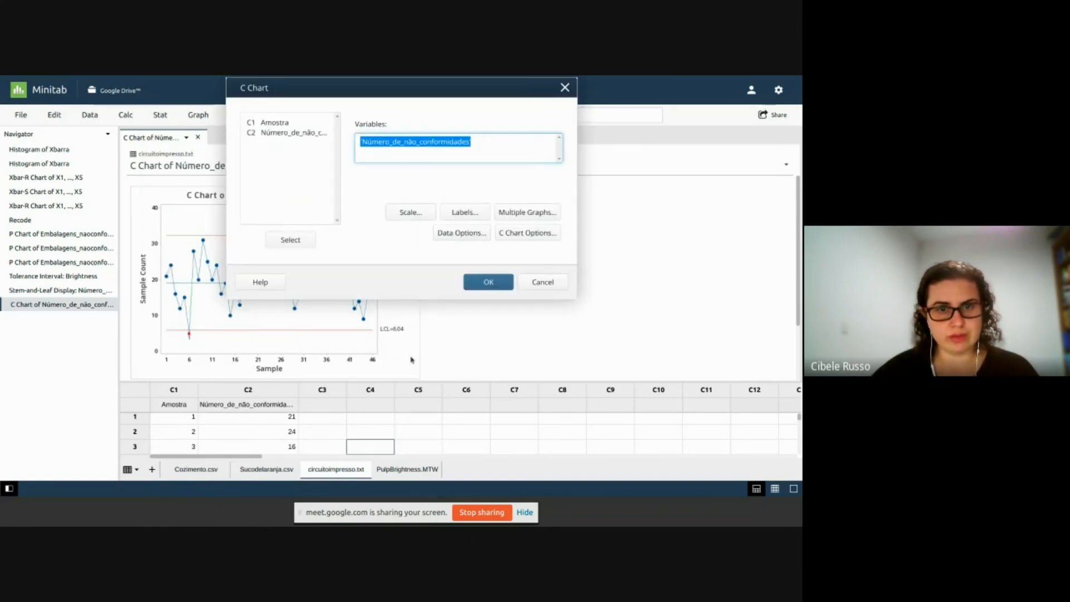
click(473, 237)
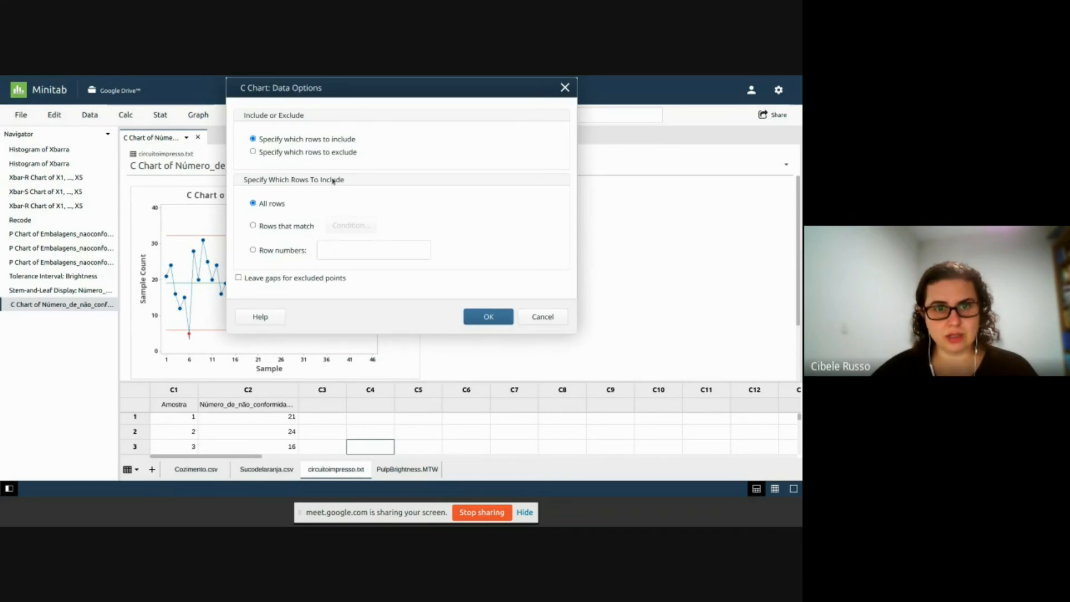
click(309, 154)
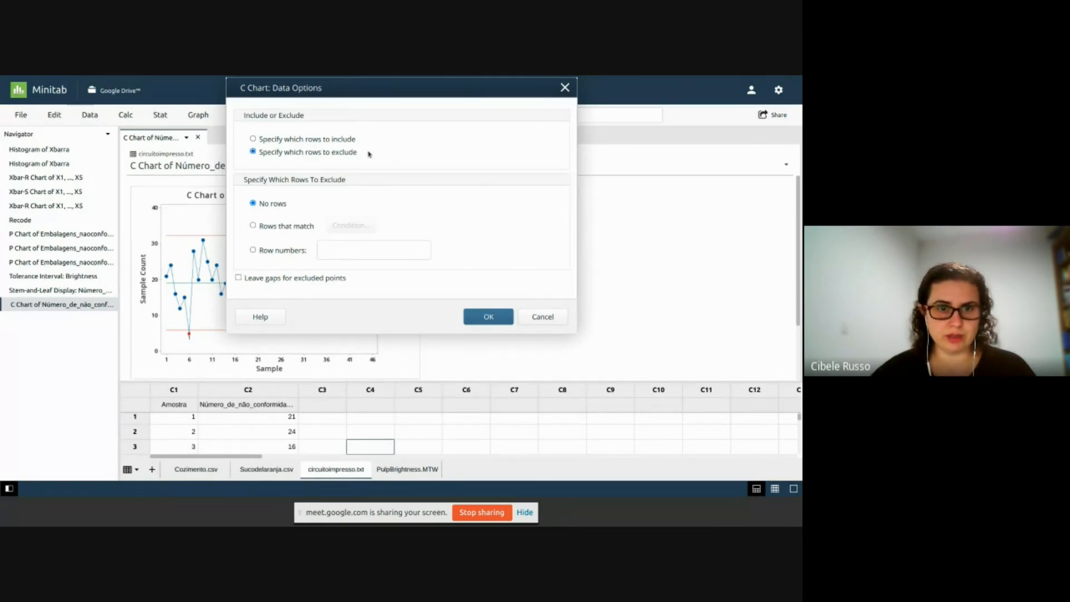
click(283, 251)
text(6 10)
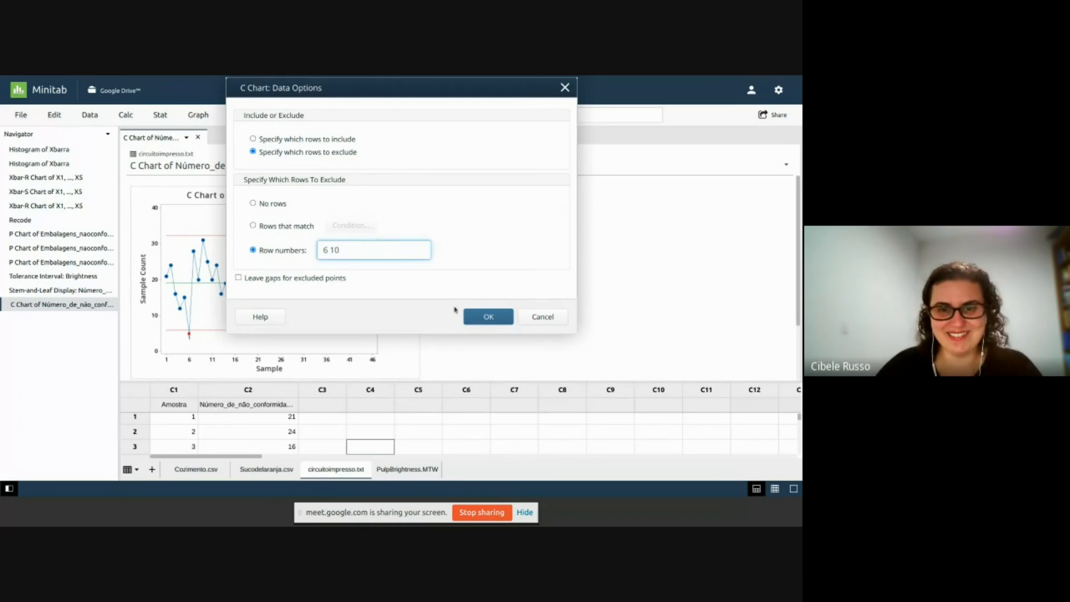
click(489, 318)
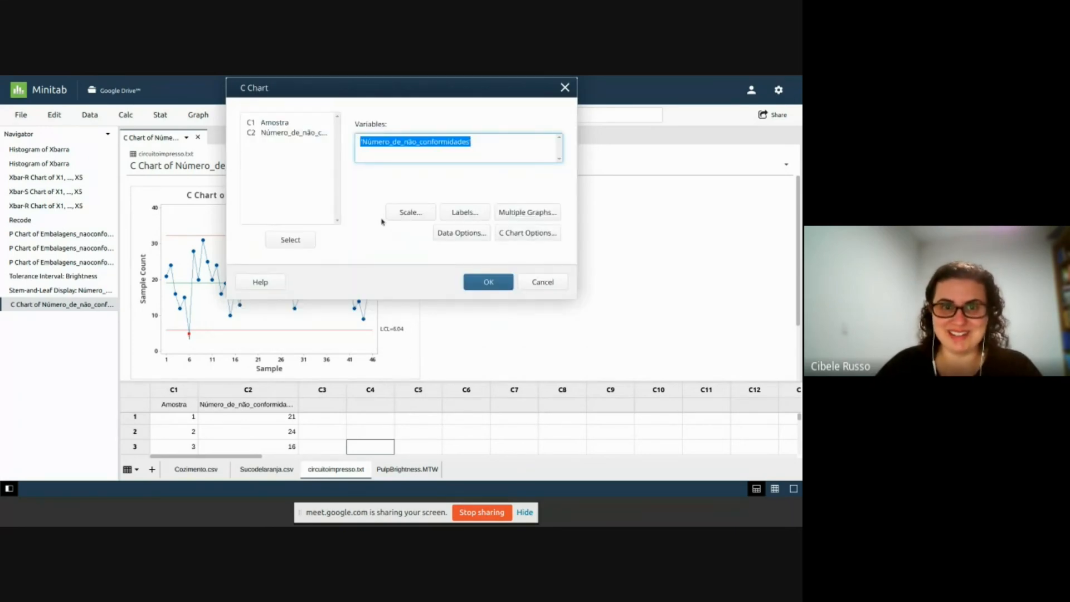
- Generate the C chart with the excluded rows and review its plot and test results
click(489, 282)
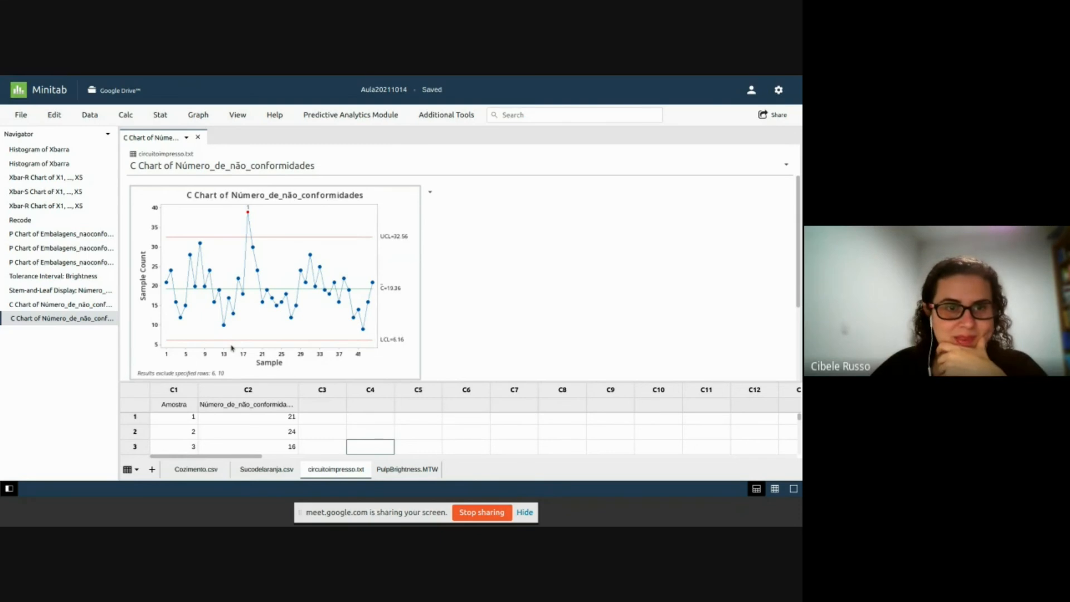
scroll(483, 327, down, 1)
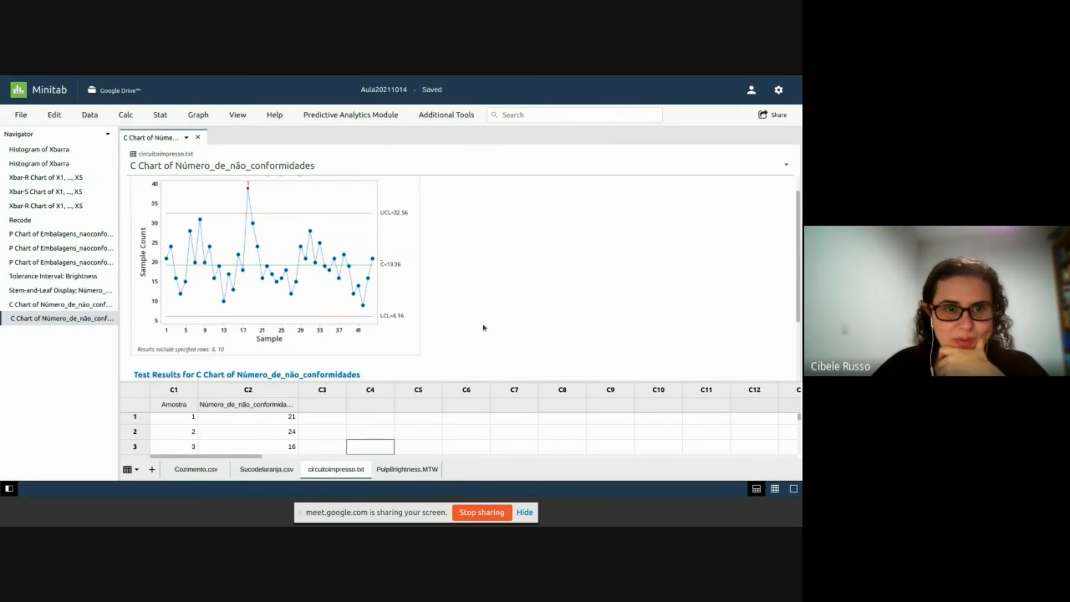
scroll(484, 328, up, 1)
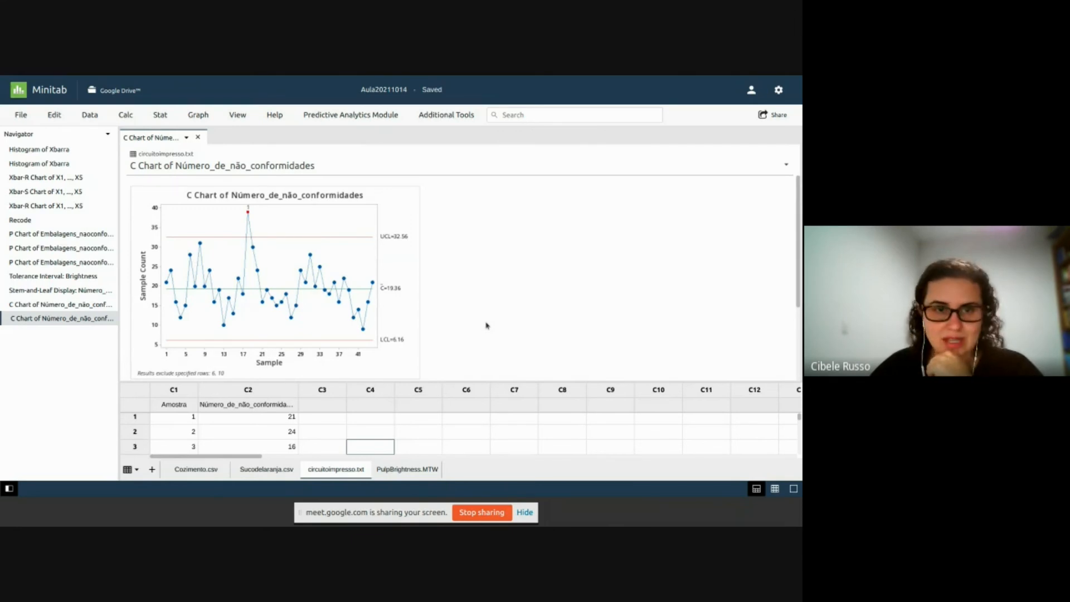
click(205, 117)
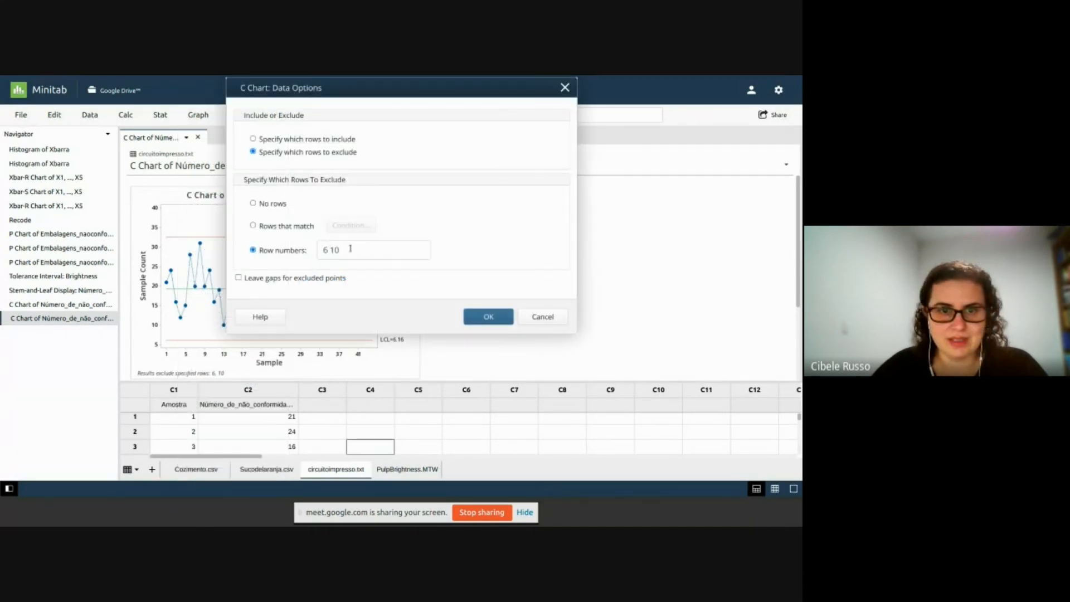
click(376, 249)
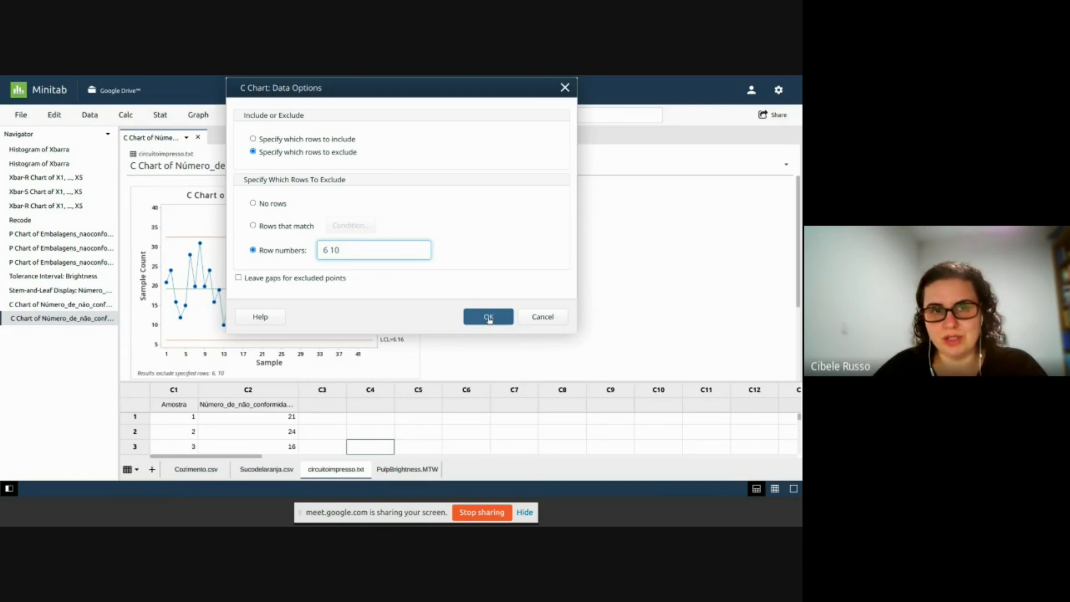
click(489, 318)
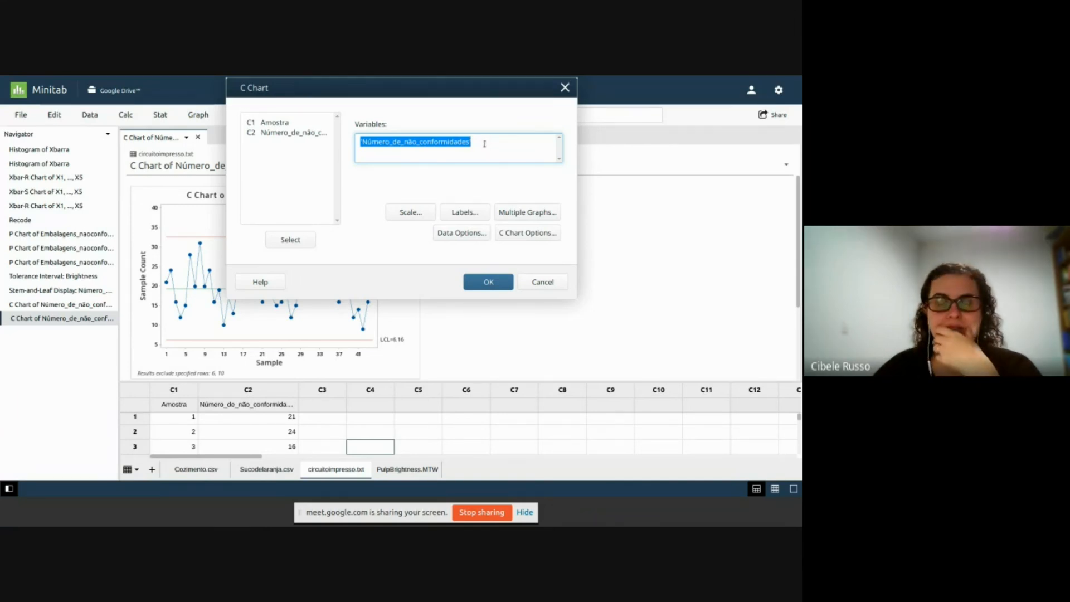
click(544, 282)
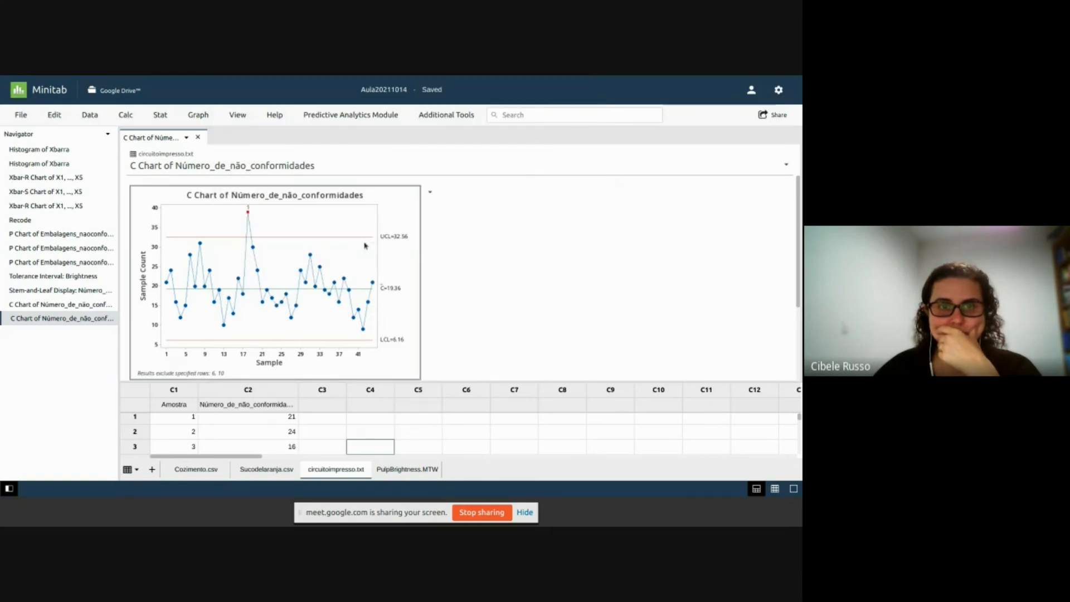
- Start a new C chart of Número_de_não_conformidades and set the data options back to including all rows
mouse_move(361, 240)
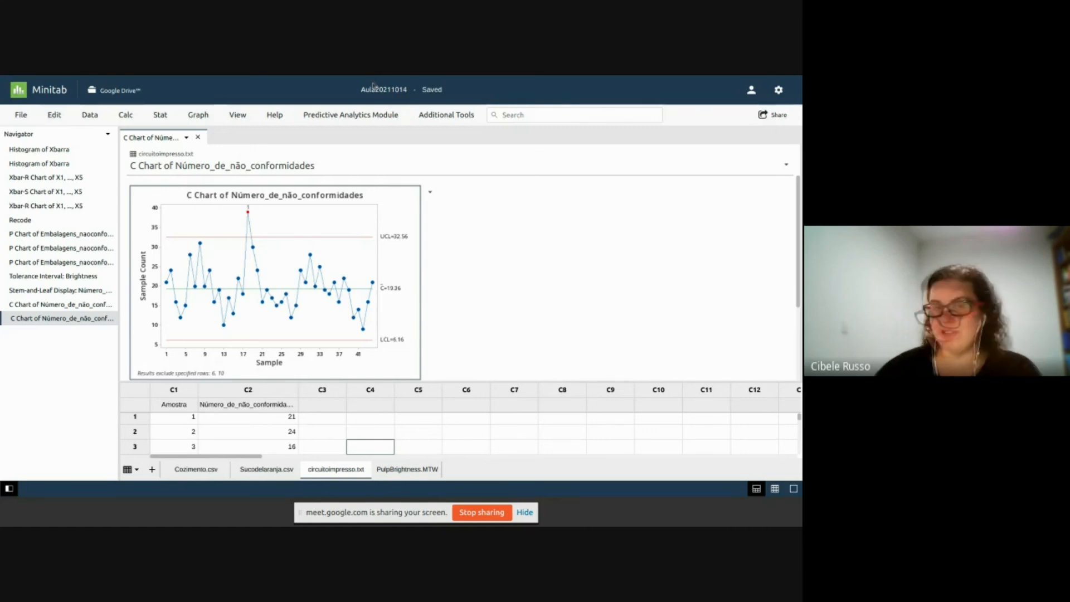
click(160, 114)
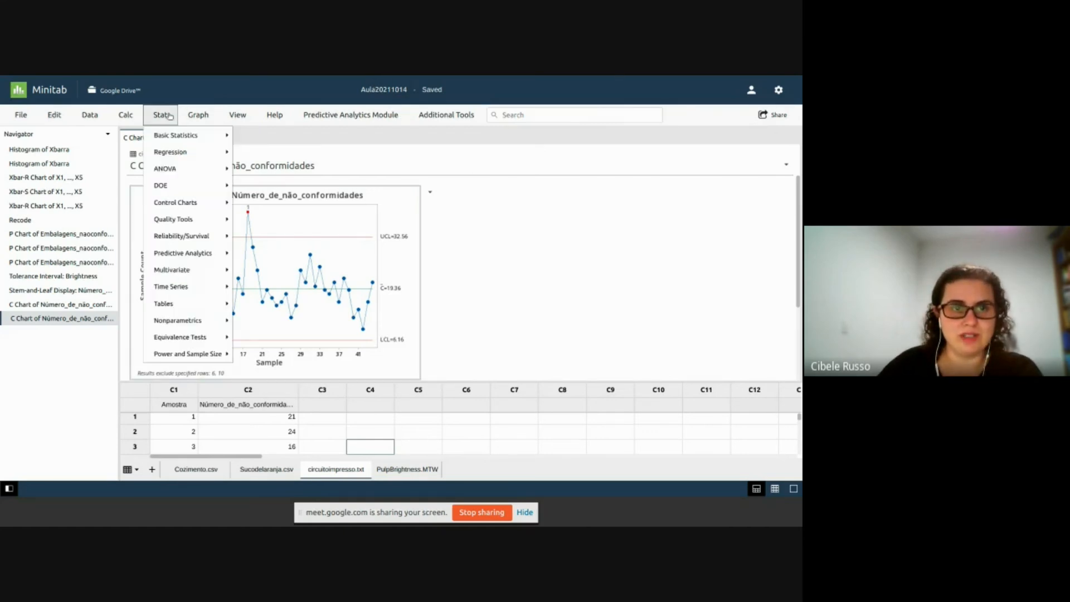
mouse_move(184, 203)
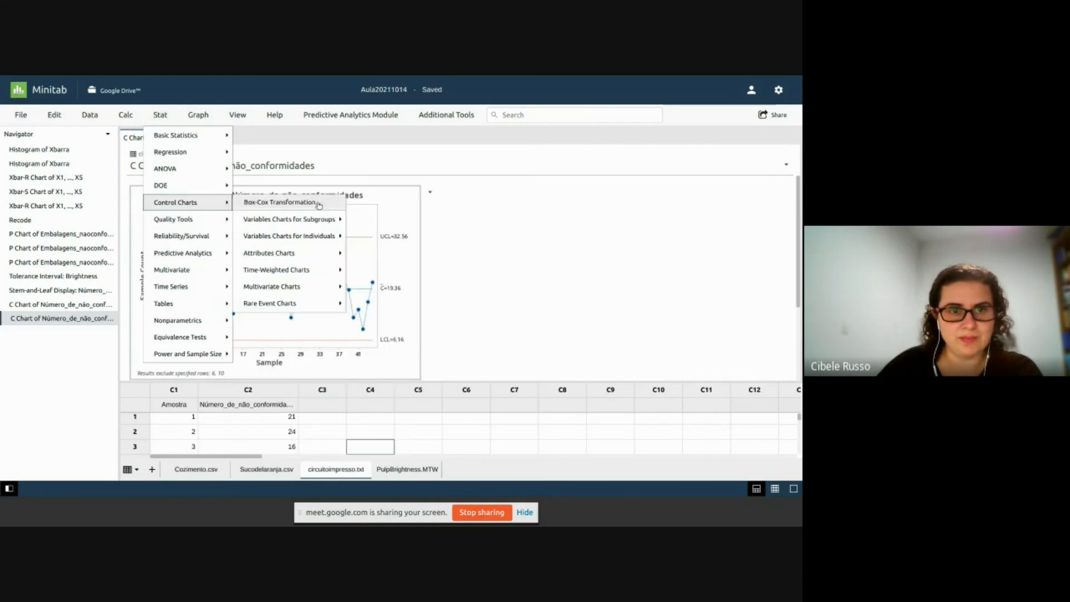
mouse_move(311, 256)
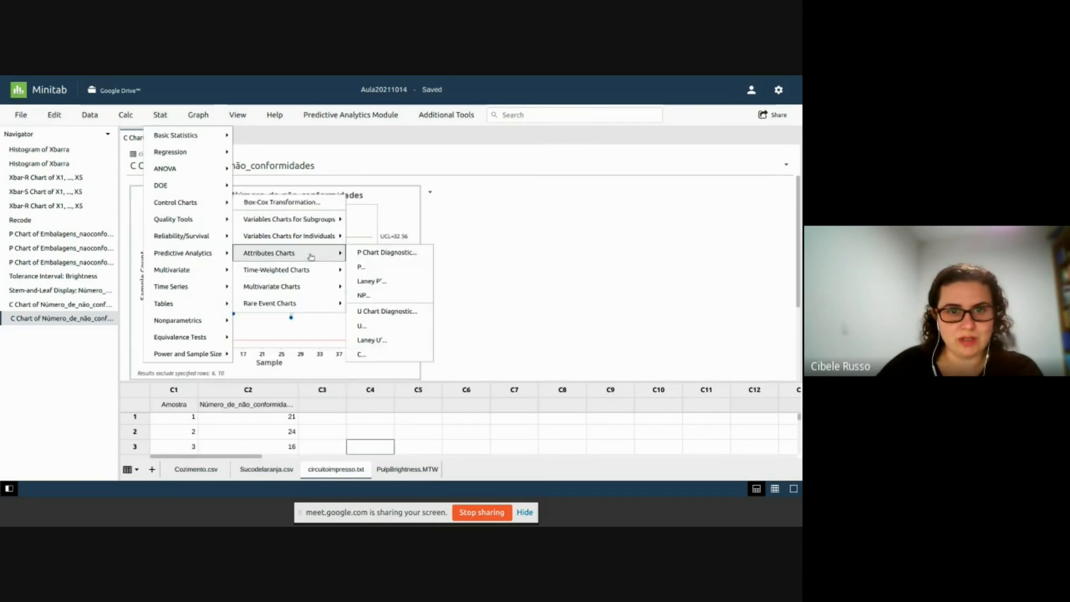
click(389, 356)
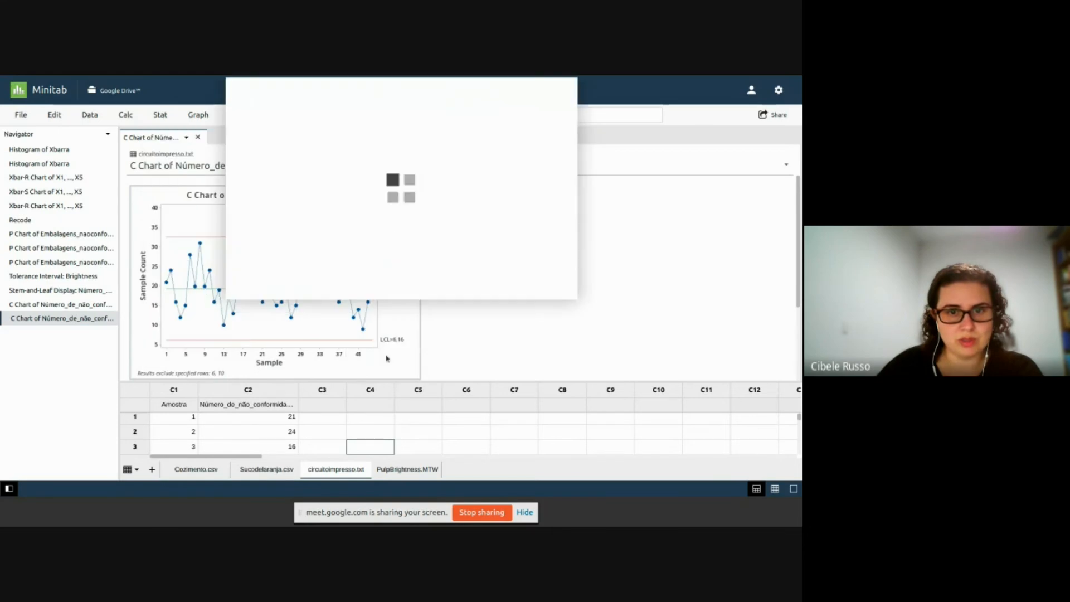
click(473, 238)
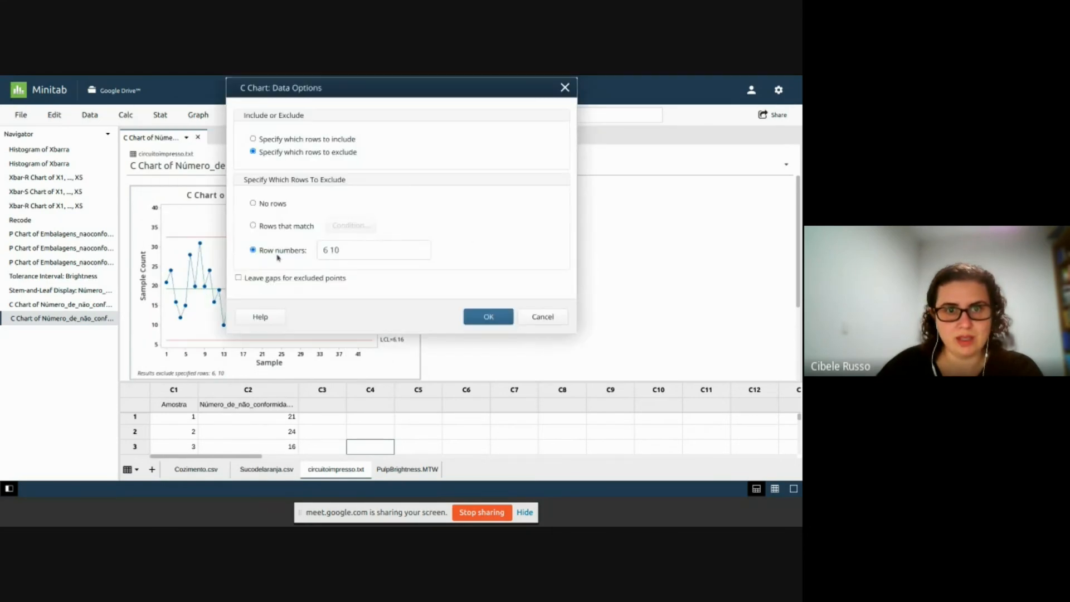
click(322, 140)
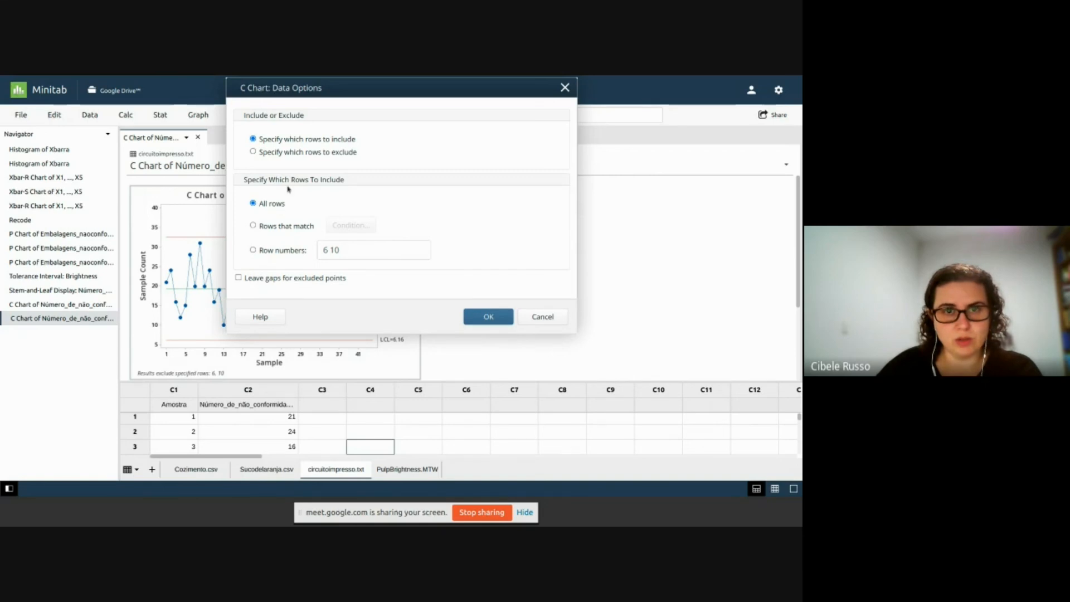
click(488, 317)
- Review the C chart options for parameters, estimation, limits, tests, stages, display and storage
click(537, 232)
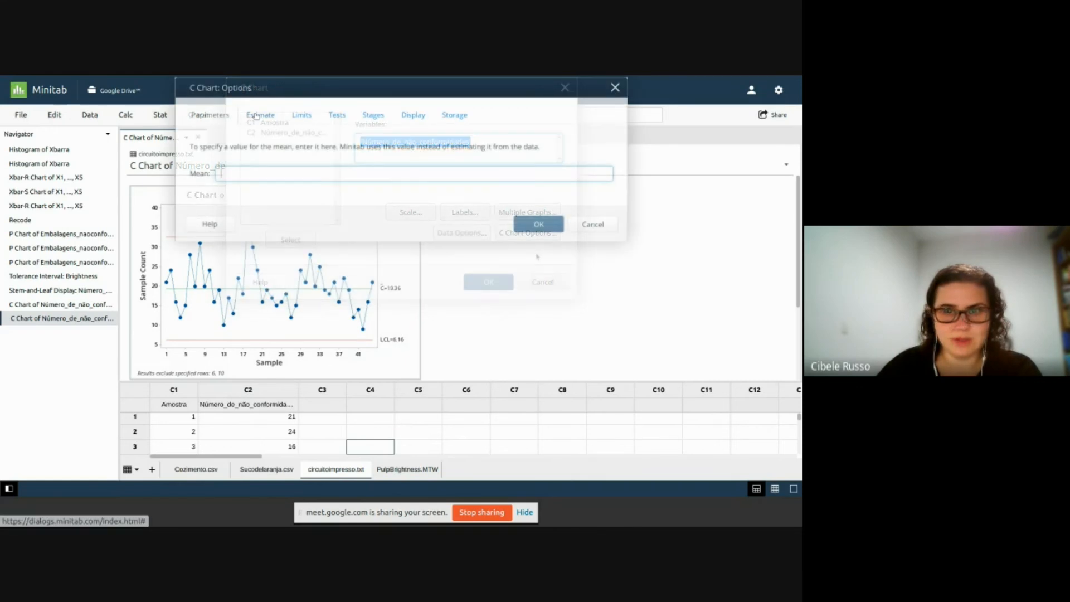
click(256, 115)
click(304, 116)
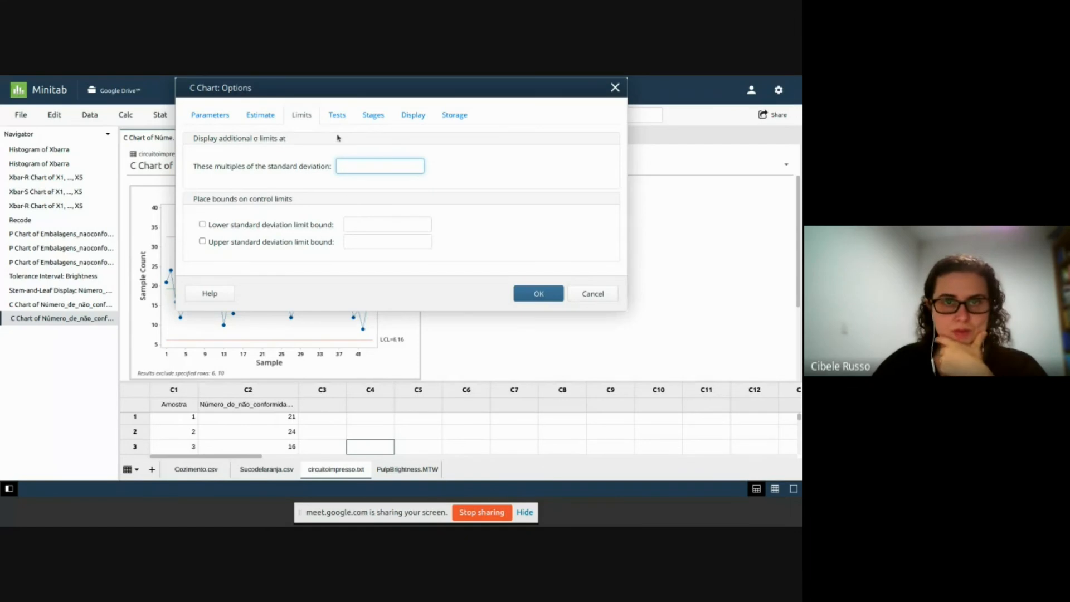
click(338, 116)
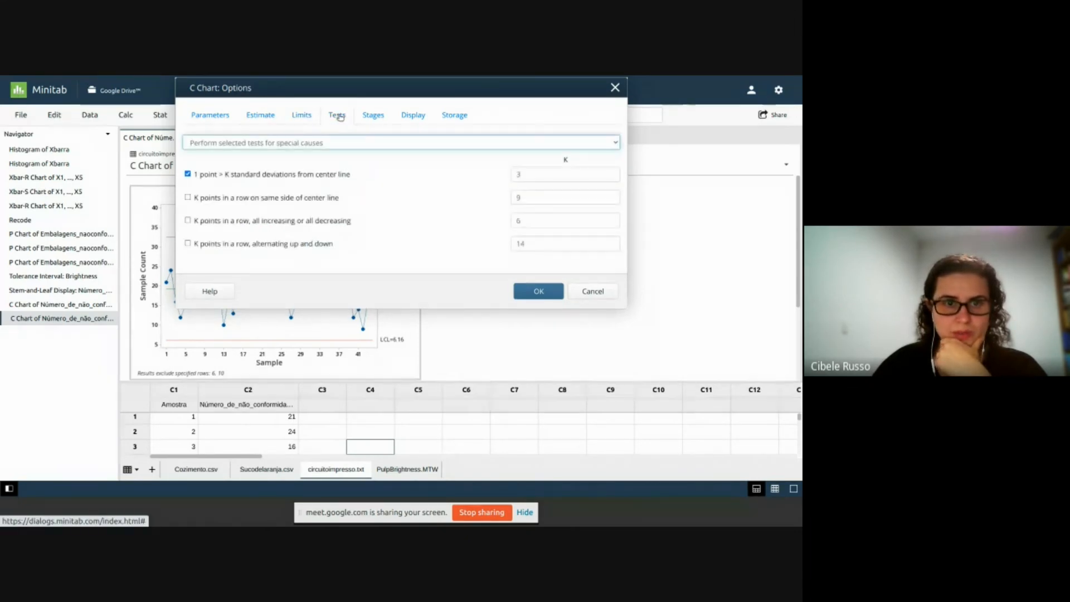
click(372, 115)
click(412, 115)
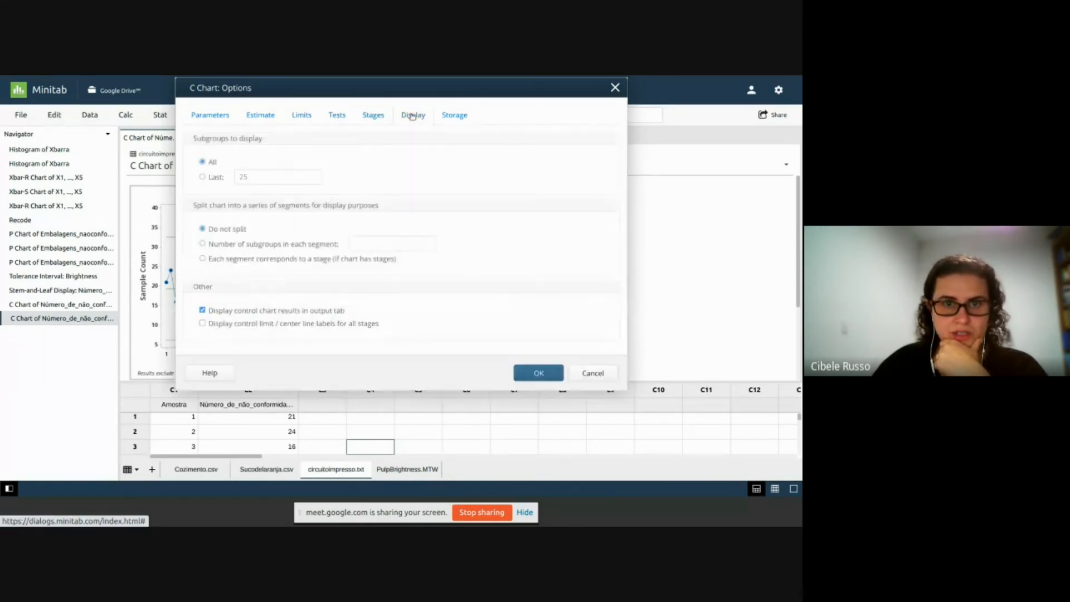
click(454, 117)
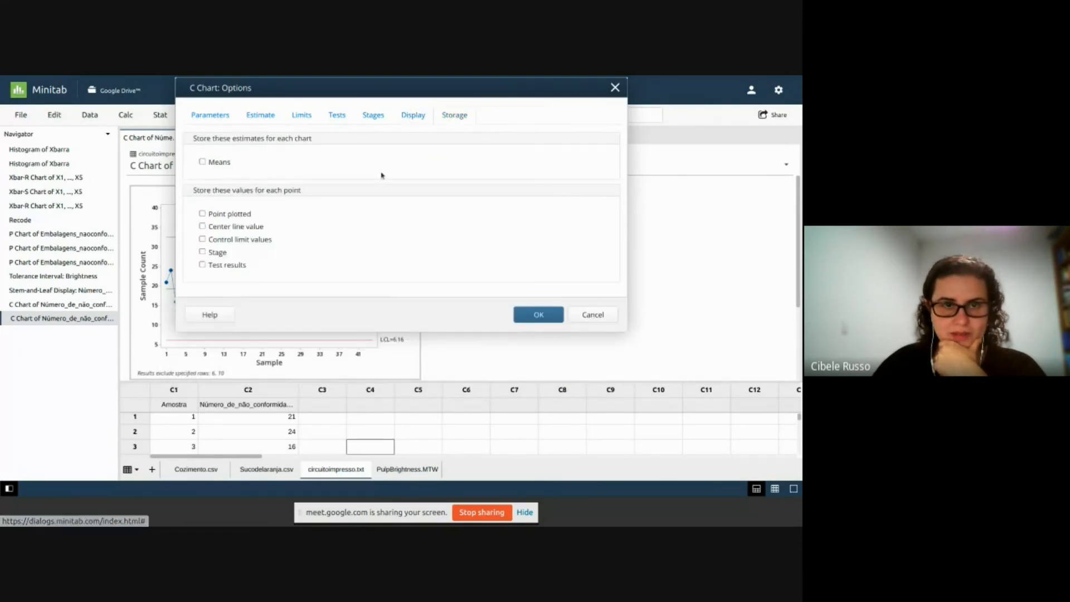
click(212, 115)
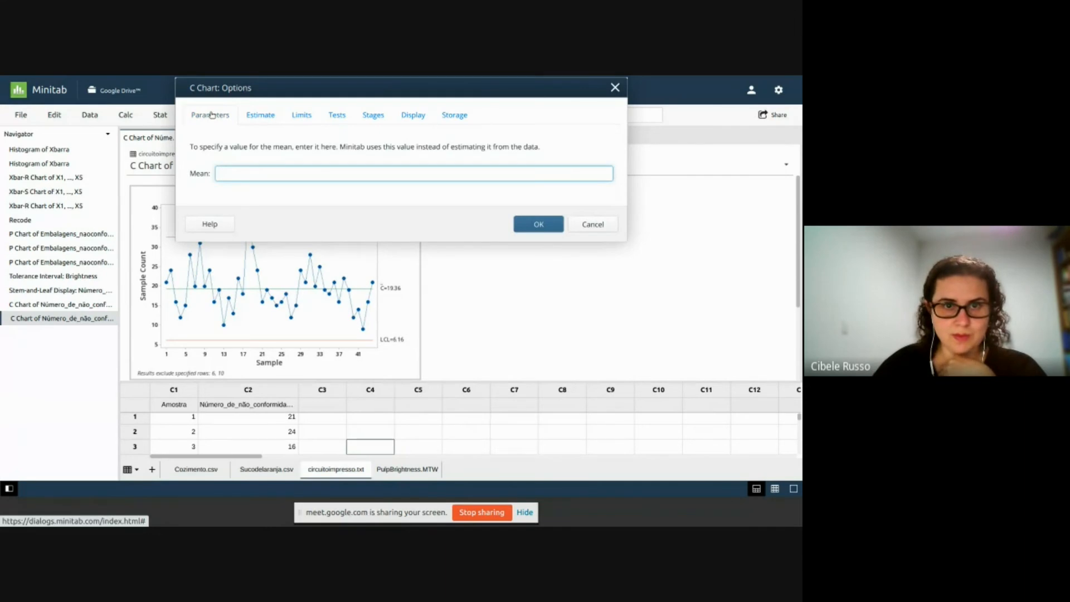
click(255, 117)
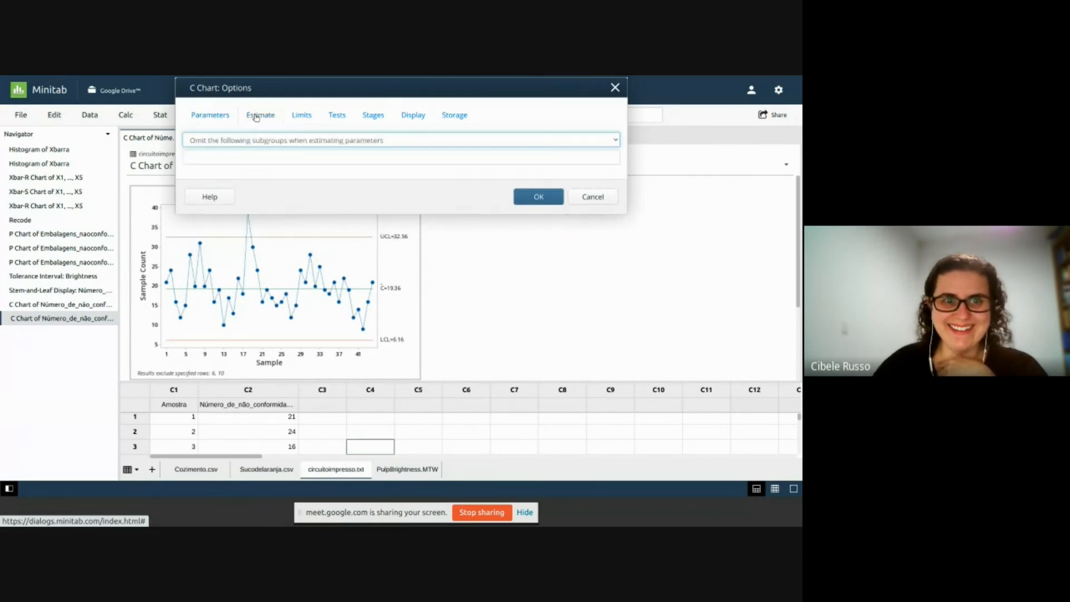
click(301, 115)
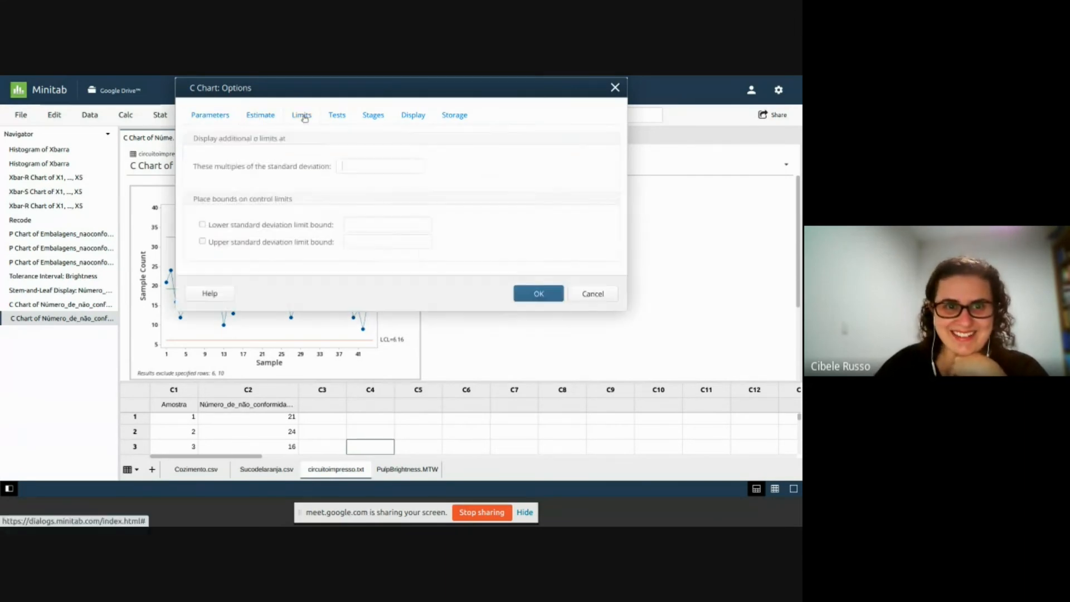
- Examine the parameter and estimation options of the Xbar-R chart
click(207, 115)
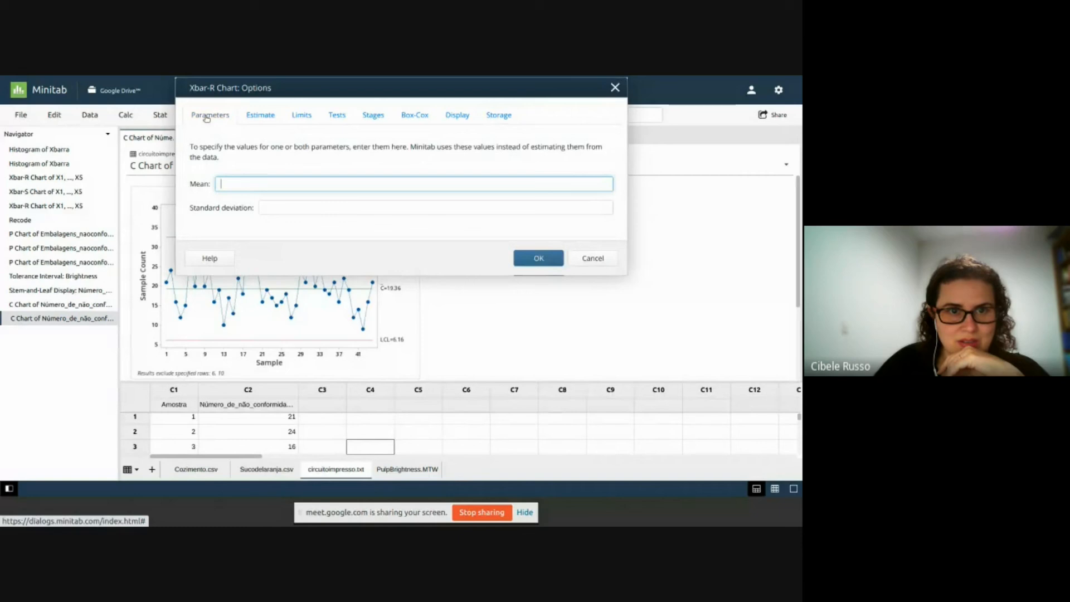
click(257, 115)
click(221, 116)
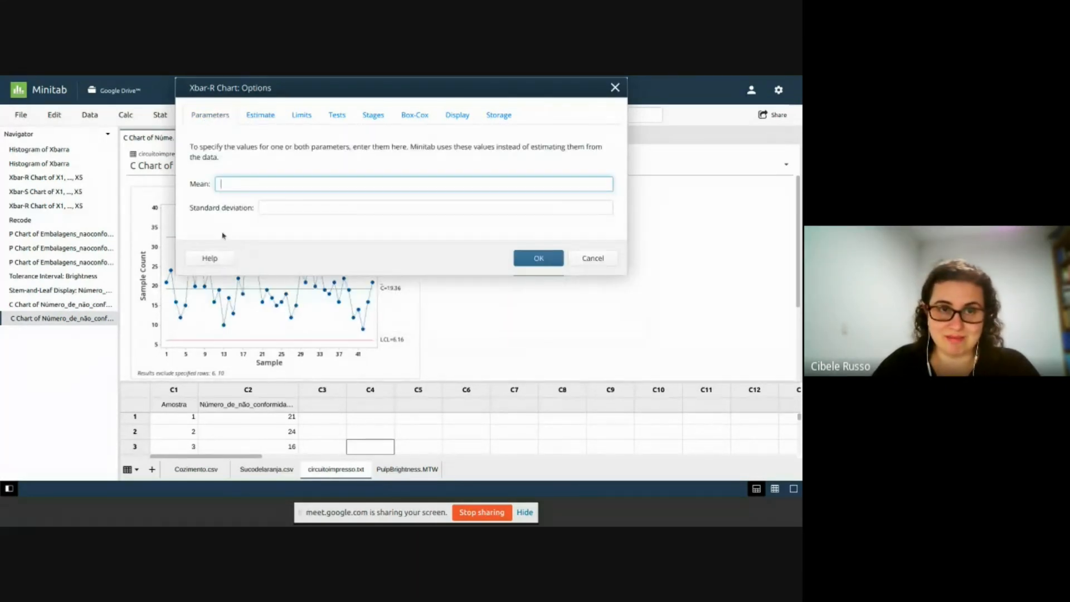
- Open the help for the Xbar-R options and read the topic on entering historical parameters
click(218, 258)
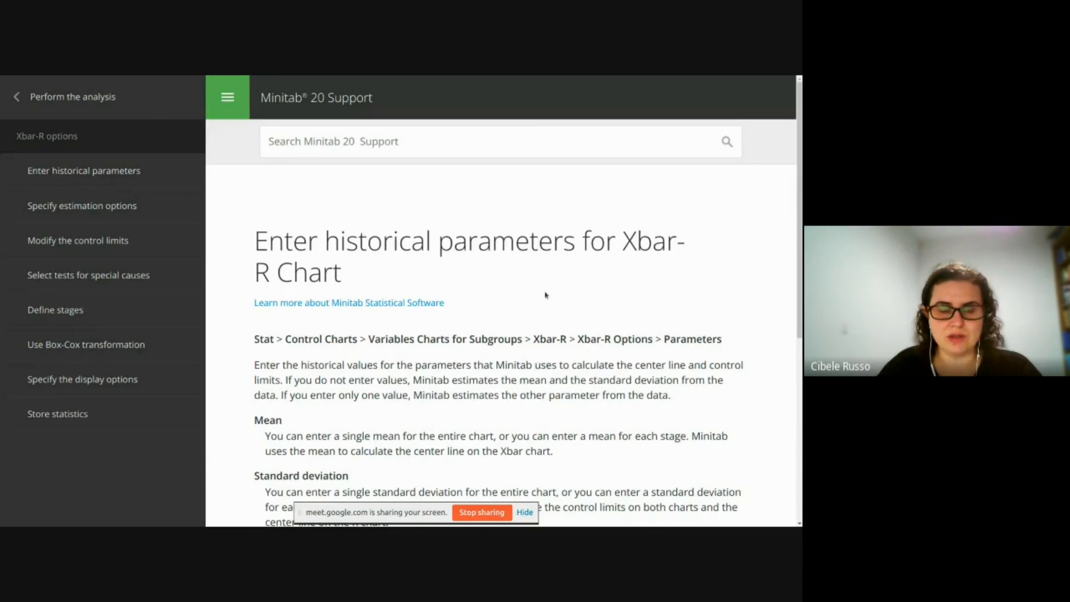
scroll(553, 274, down, 3)
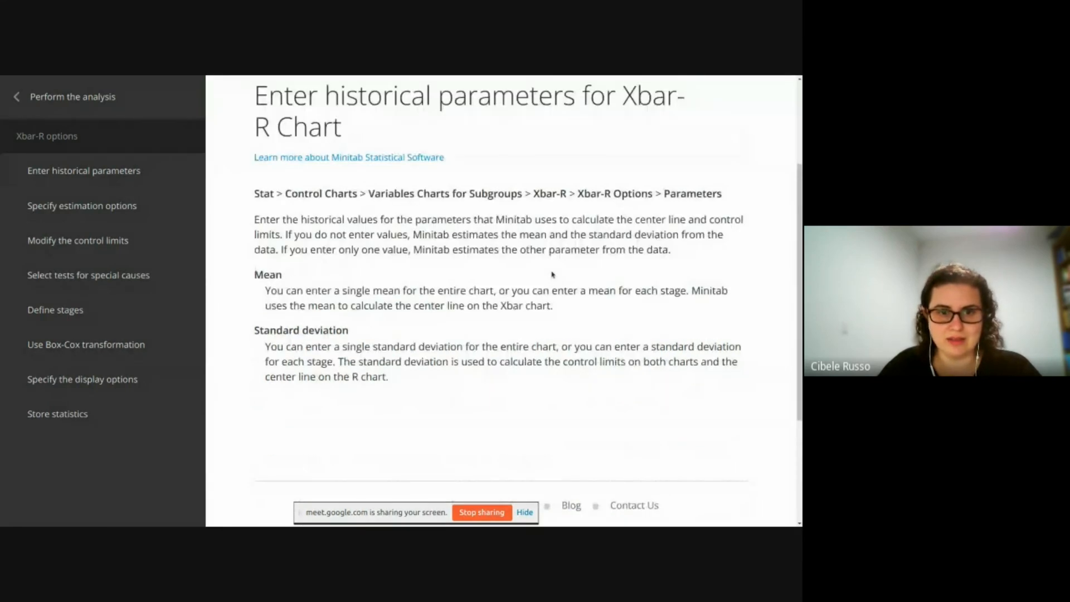
scroll(552, 274, down, 3)
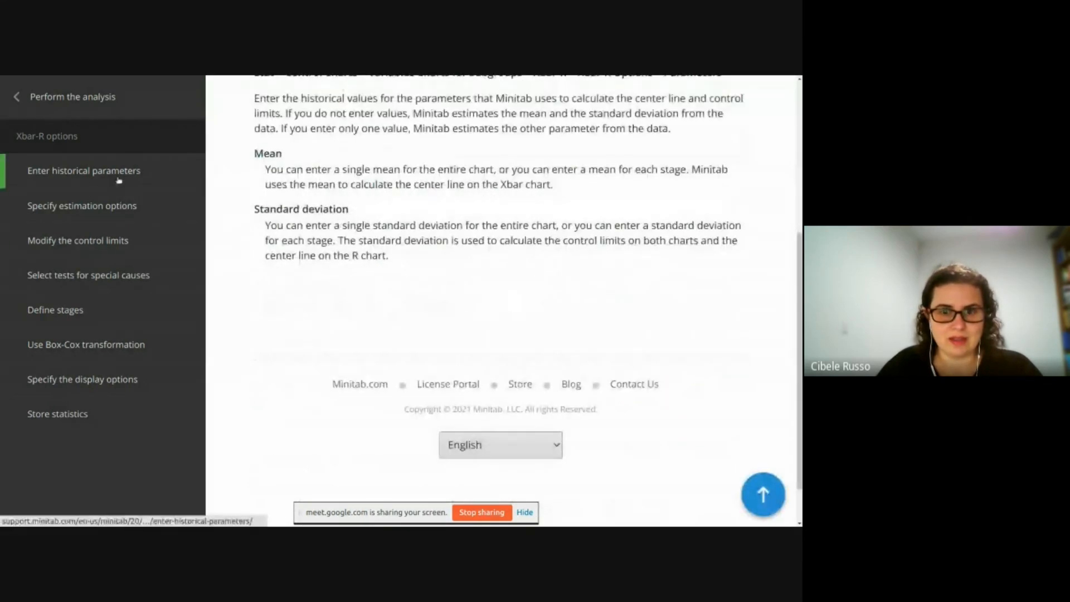
click(119, 178)
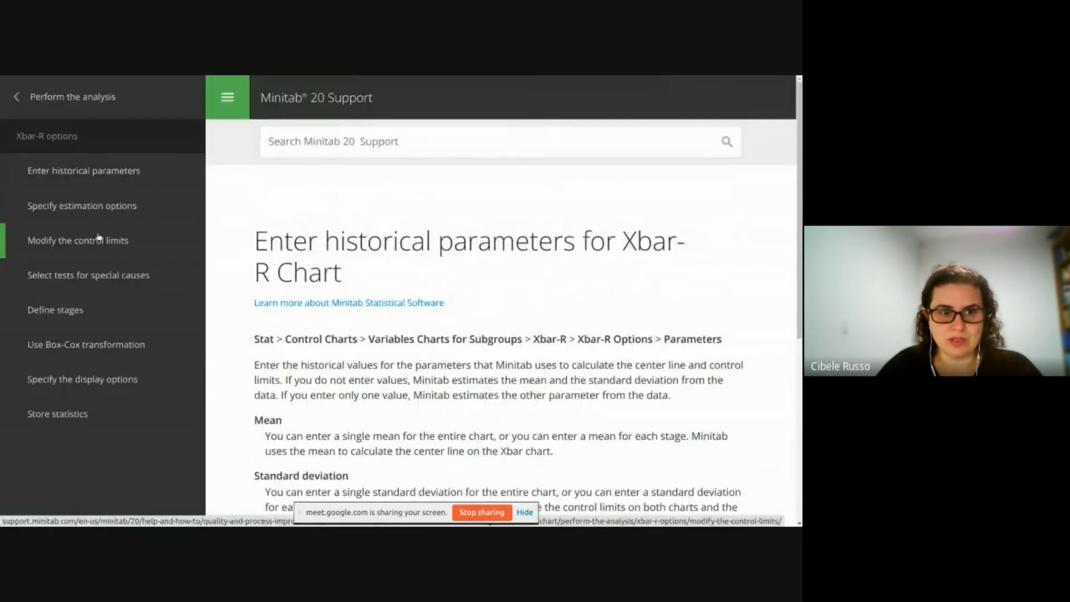
scroll(492, 379, down, 3)
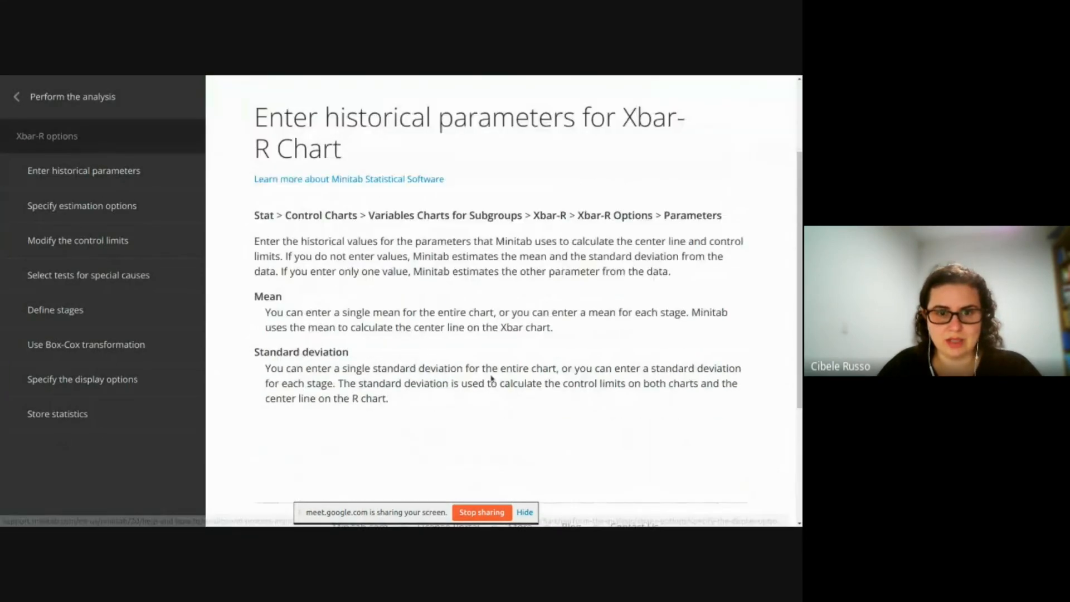
- Read the help topic on modifying the control limits for the Xbar-R chart through to its end
click(76, 248)
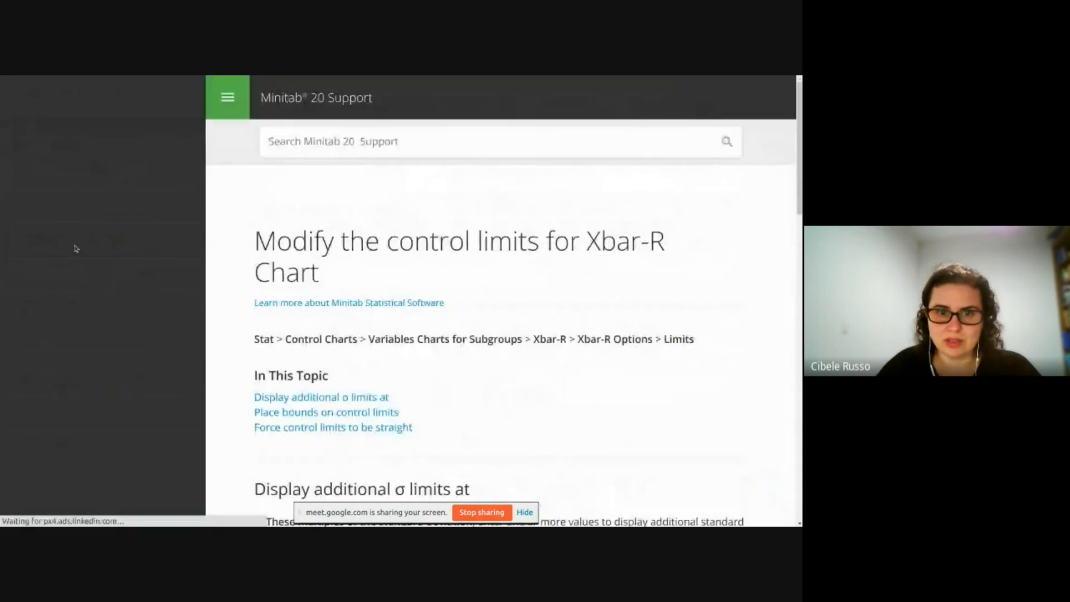
scroll(516, 328, down, 10)
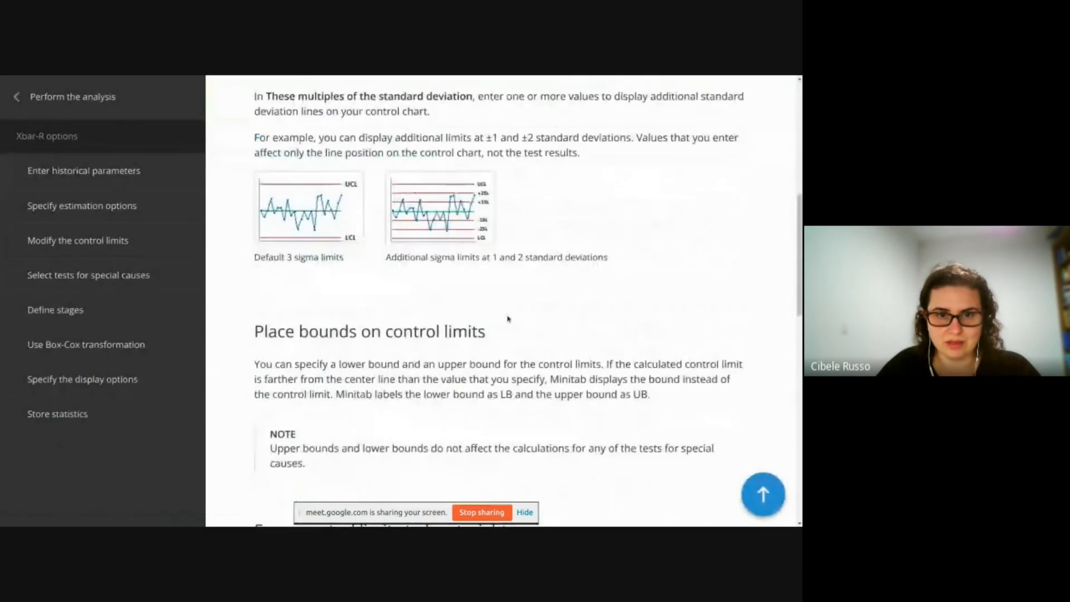
scroll(529, 334, down, 10)
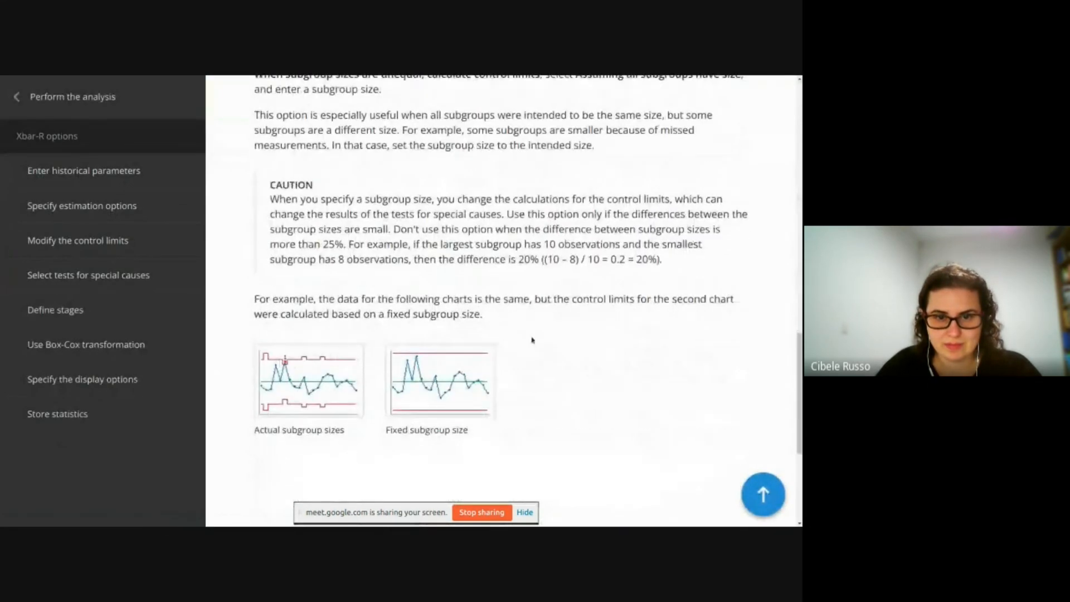
scroll(545, 343, down, 2)
scroll(713, 343, up, 5)
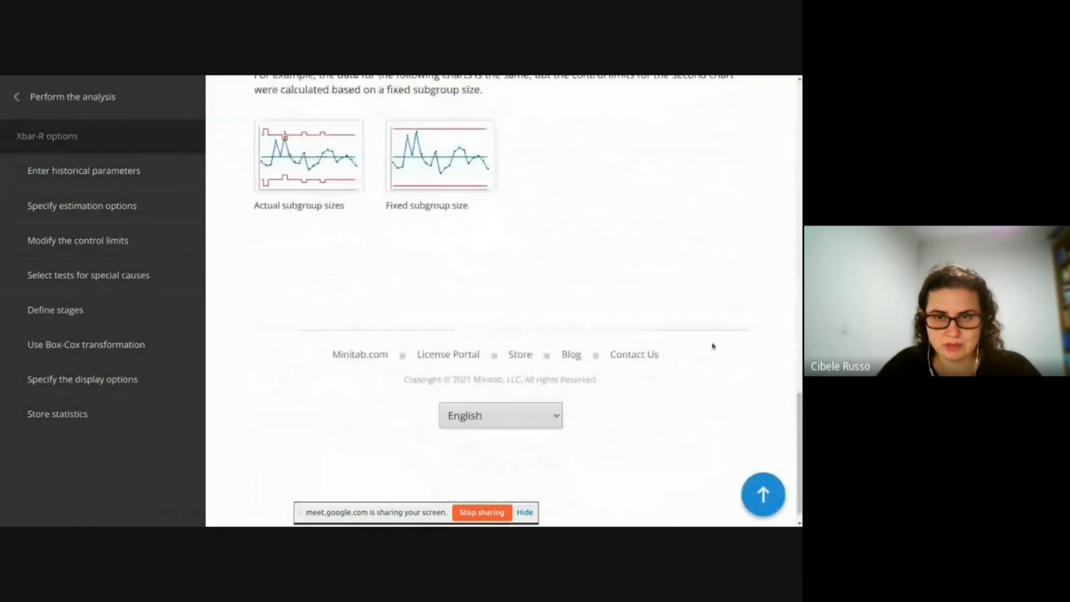
- Switch back to Minitab, close the Xbar-R chart dialogs without generating a chart and show the application in full screen
key(alt+Tab)
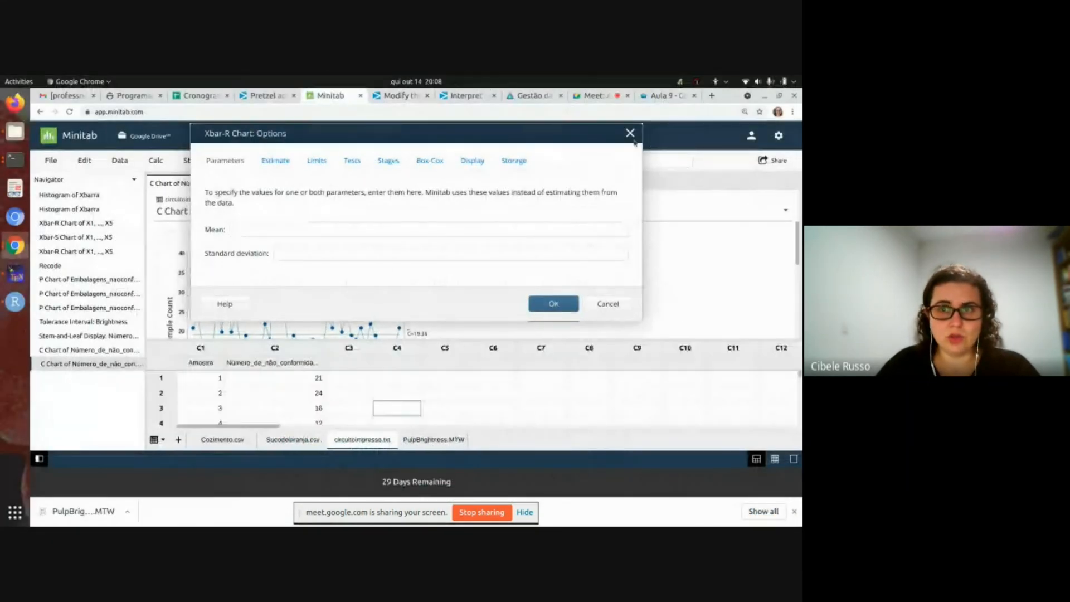
click(630, 133)
click(630, 133)
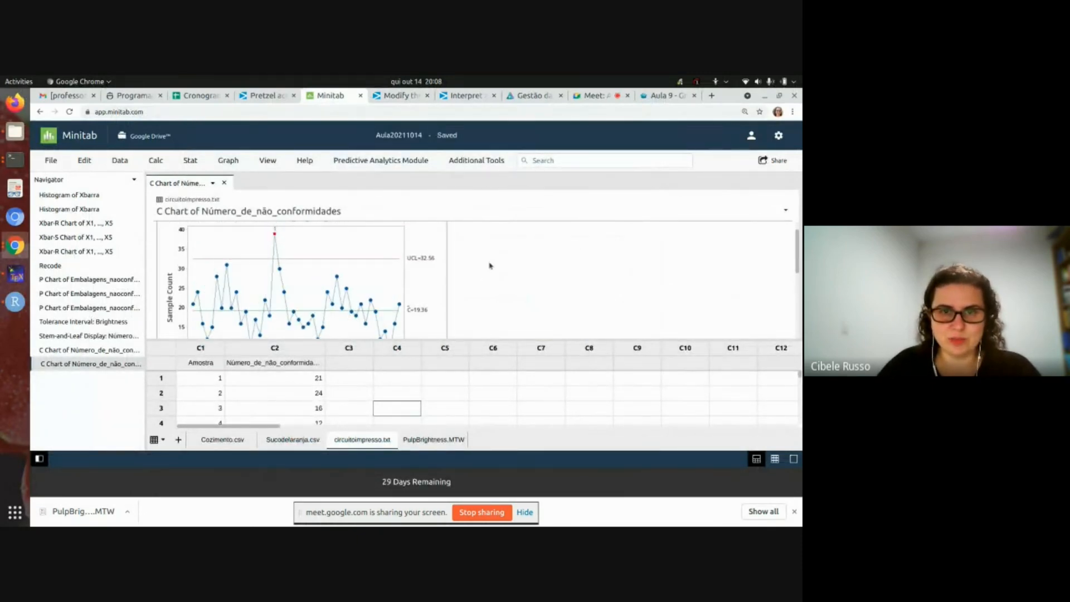
key(F11)
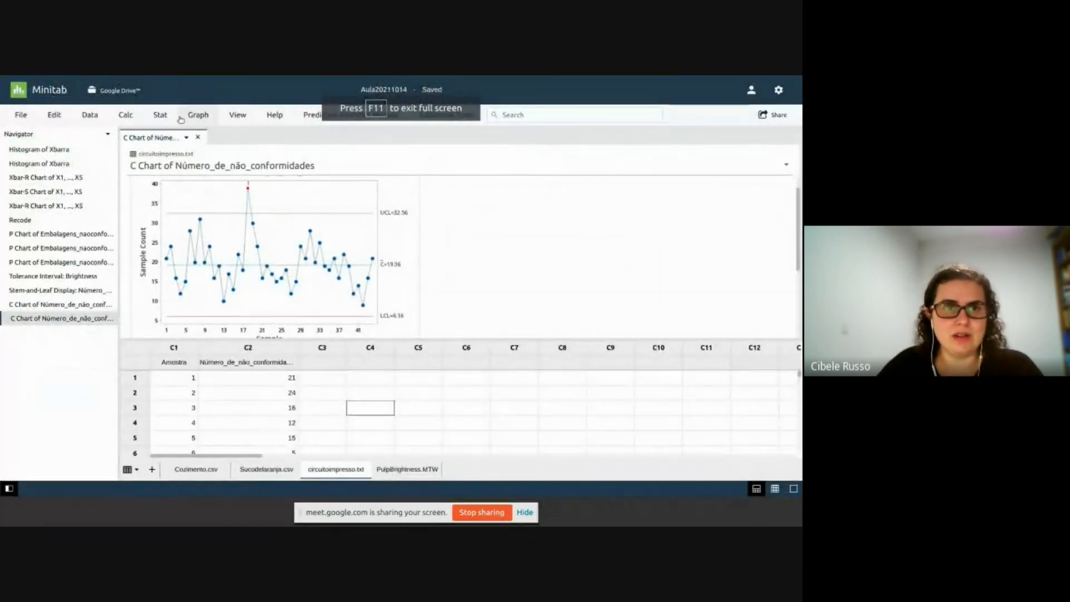
click(87, 115)
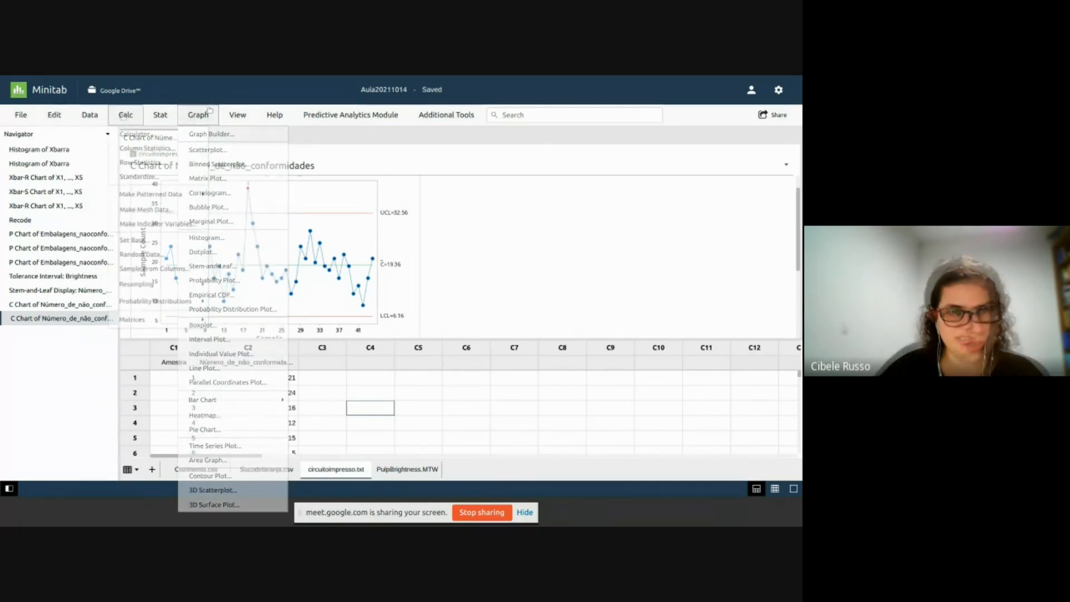
click(90, 115)
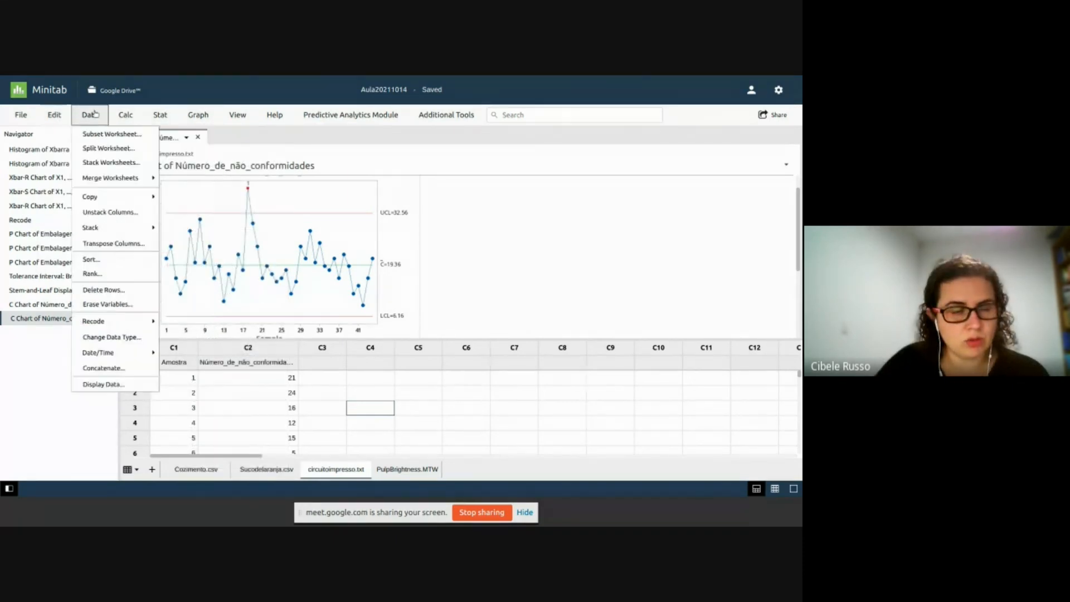
click(223, 115)
mouse_move(198, 115)
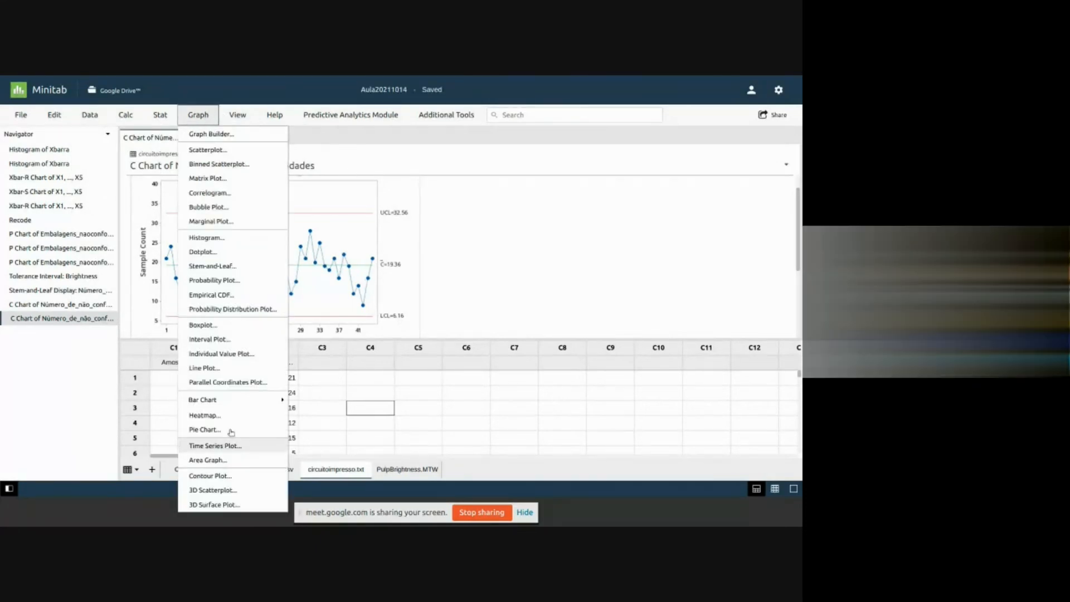
click(474, 304)
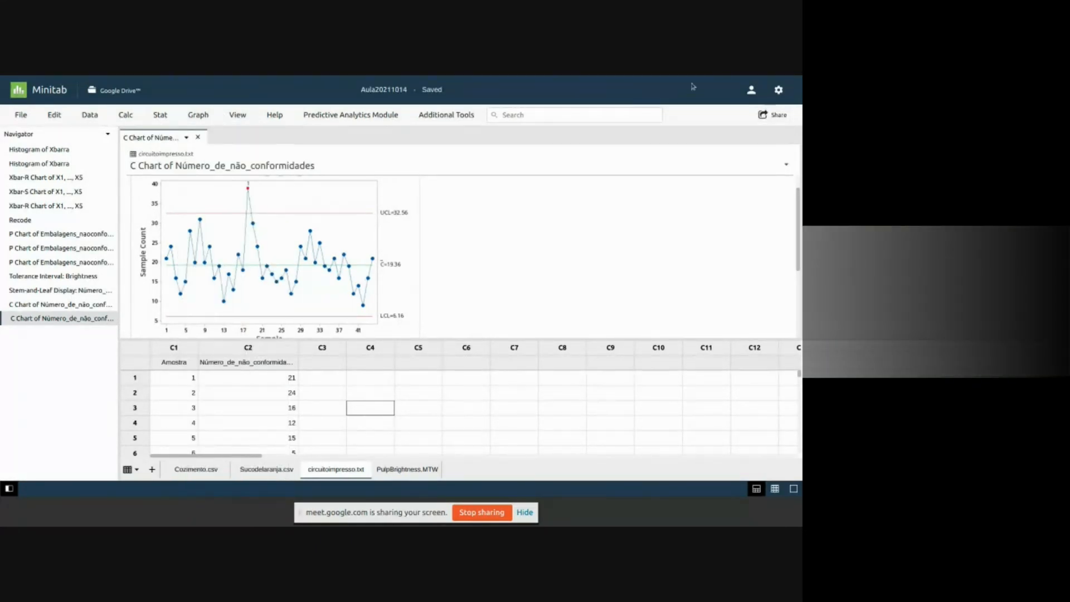
click(402, 108)
click(592, 95)
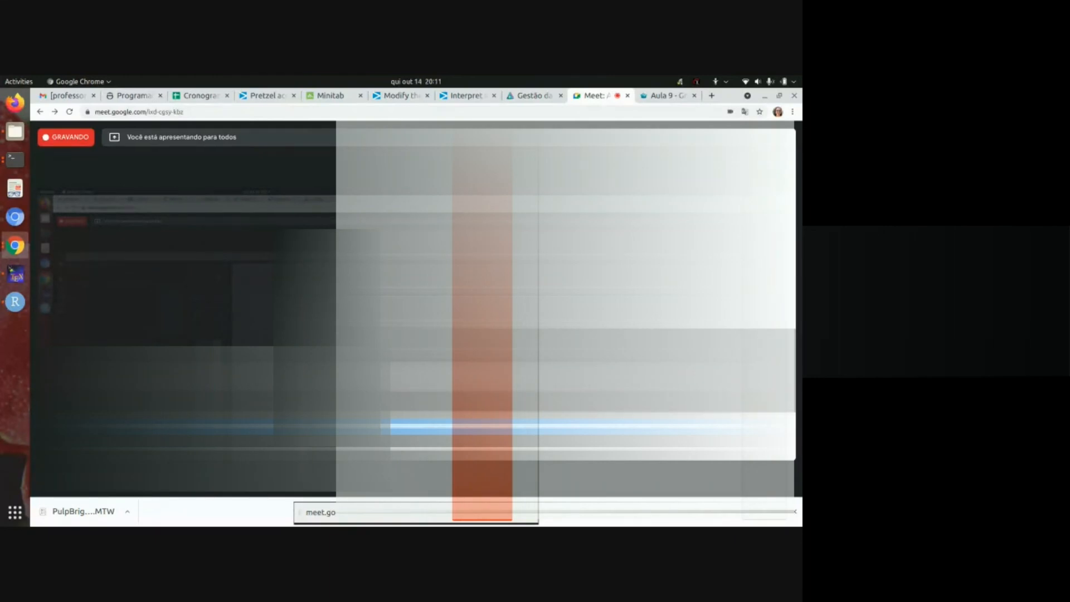
click(330, 97)
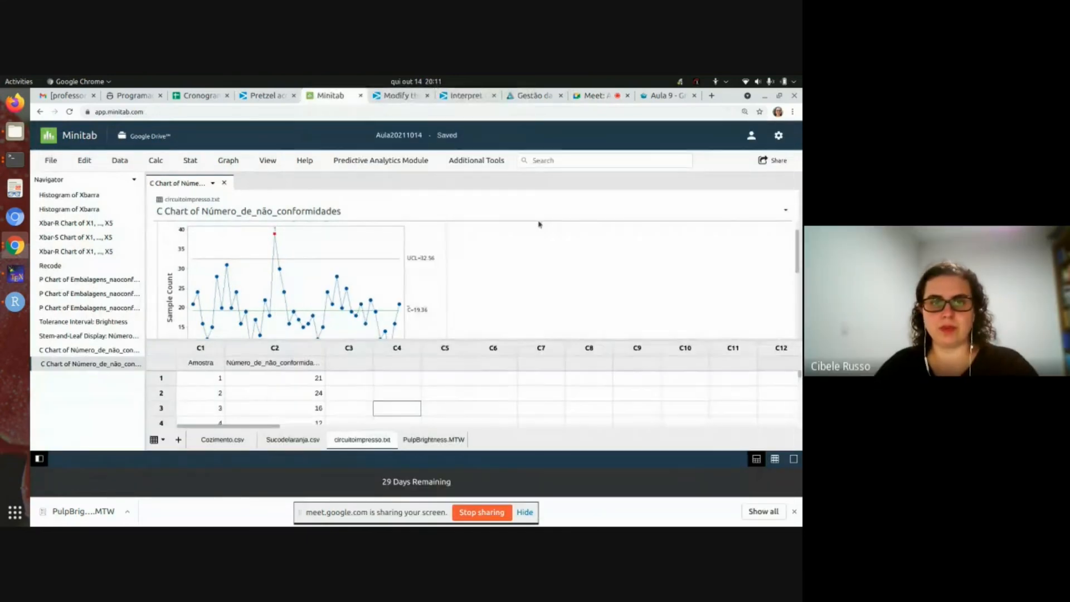
key(F11)
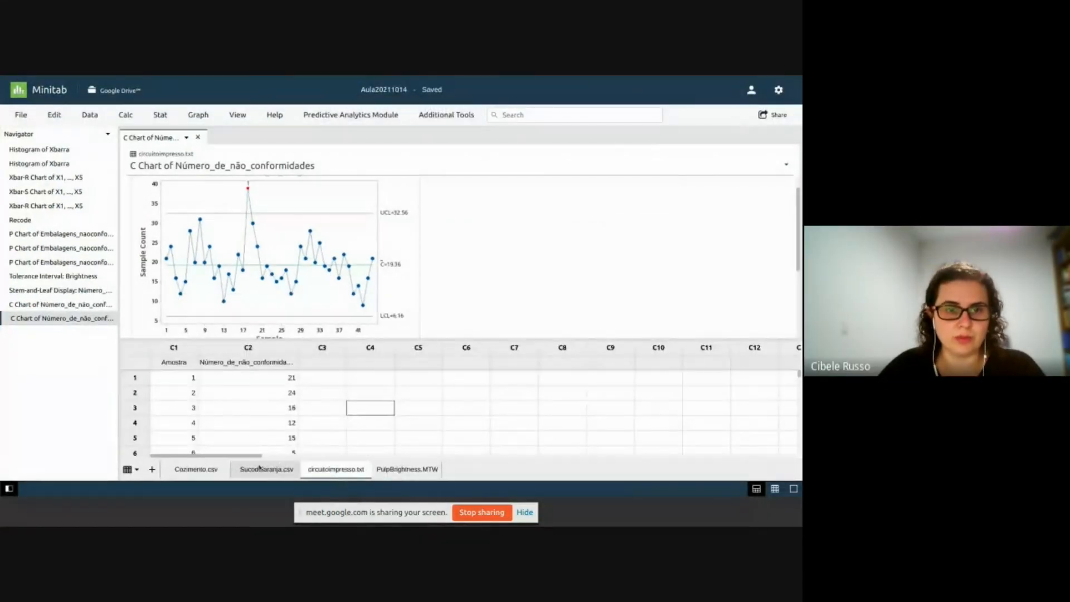
- Show the Sucodelaranja.csv worksheet, enlarge its pane and inspect where Ajuste changes from antes to depois
click(259, 470)
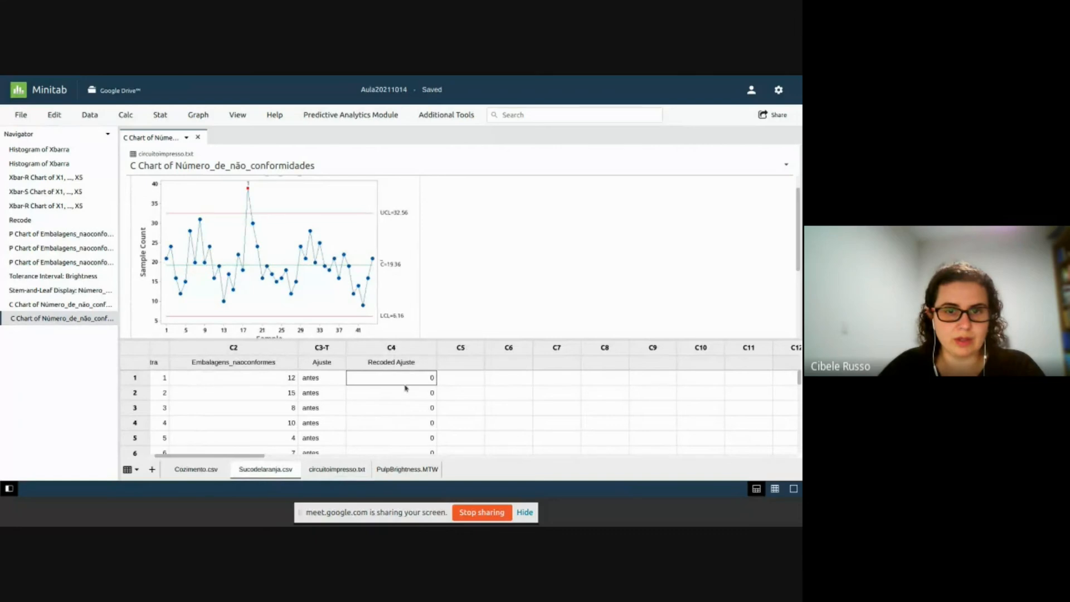
drag(405, 338, 405, 177)
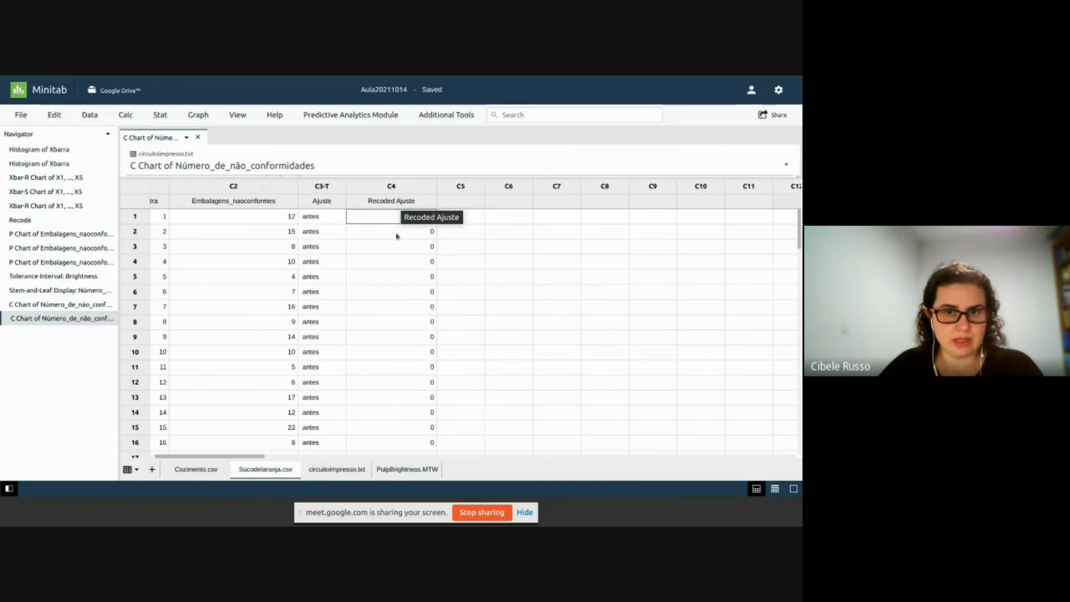
scroll(392, 389, down, 7)
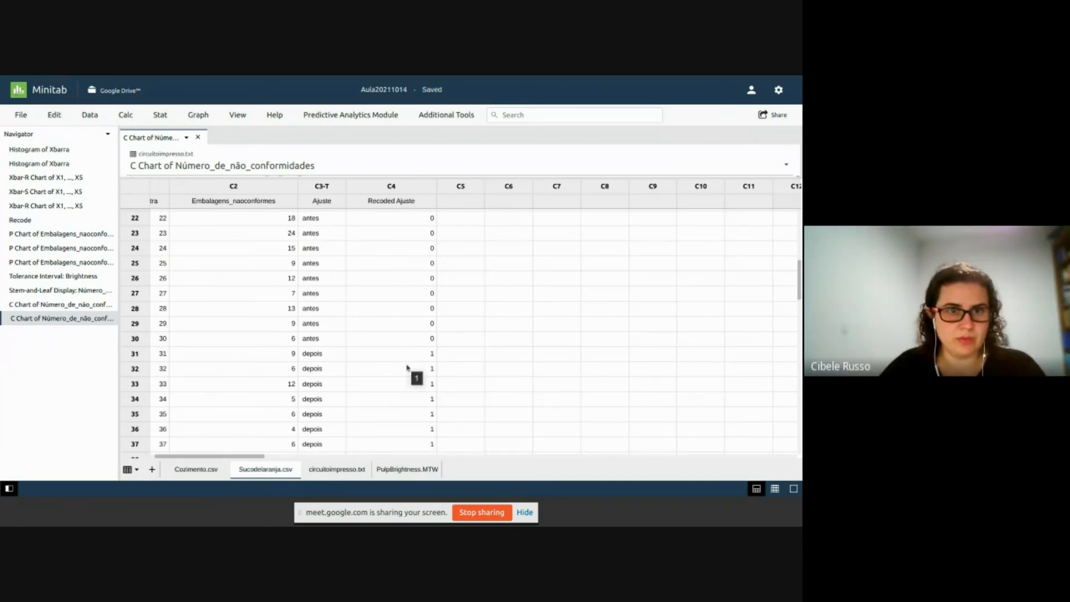
- Start a P attributes chart of Embalagens_naoconformes, keeping the subgroup size of 50
click(160, 115)
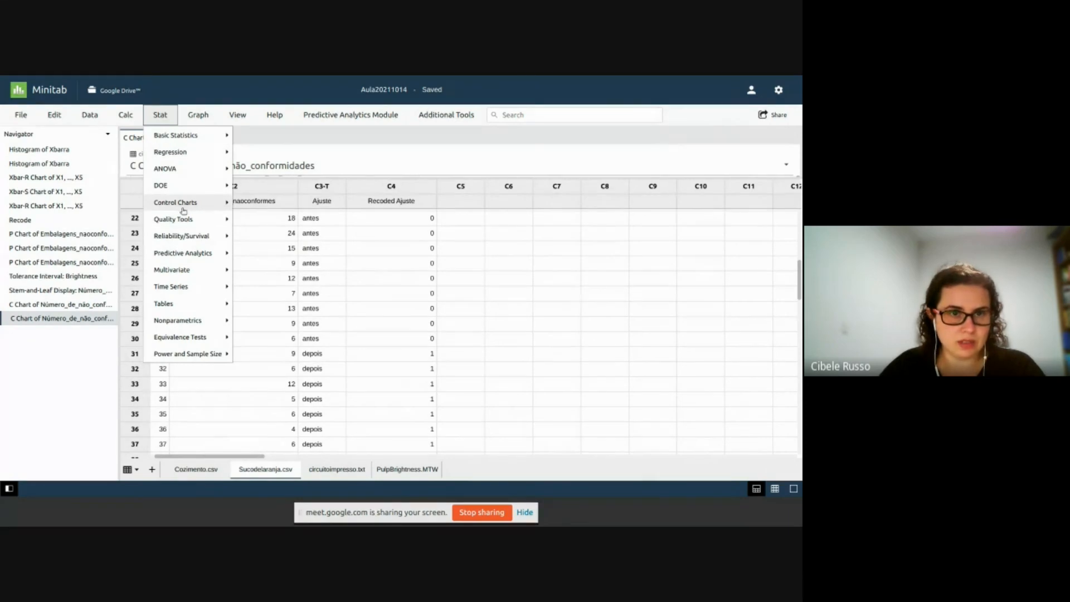
click(181, 204)
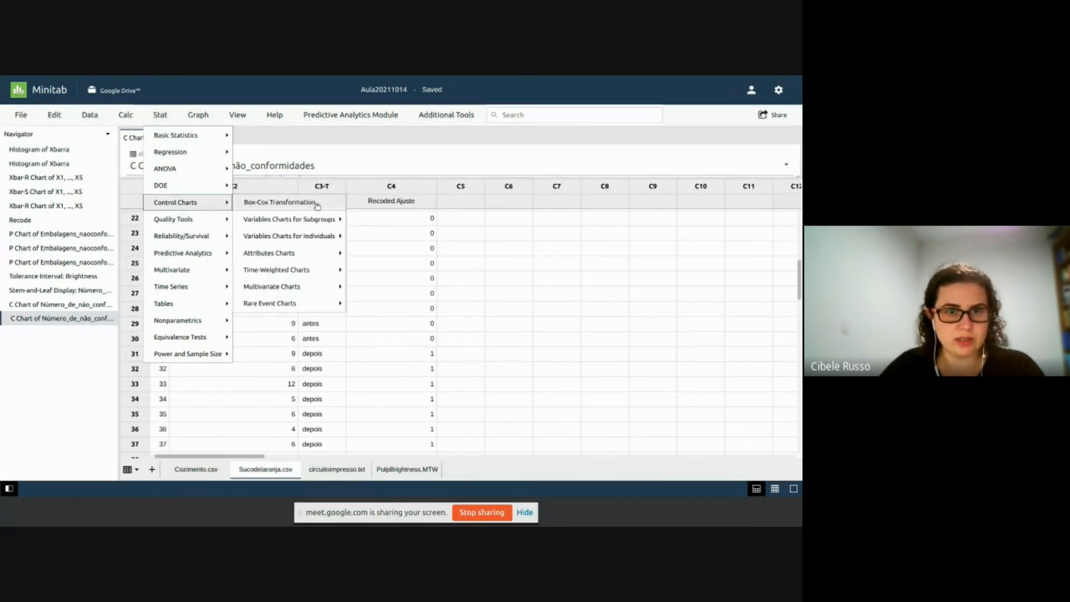
click(286, 255)
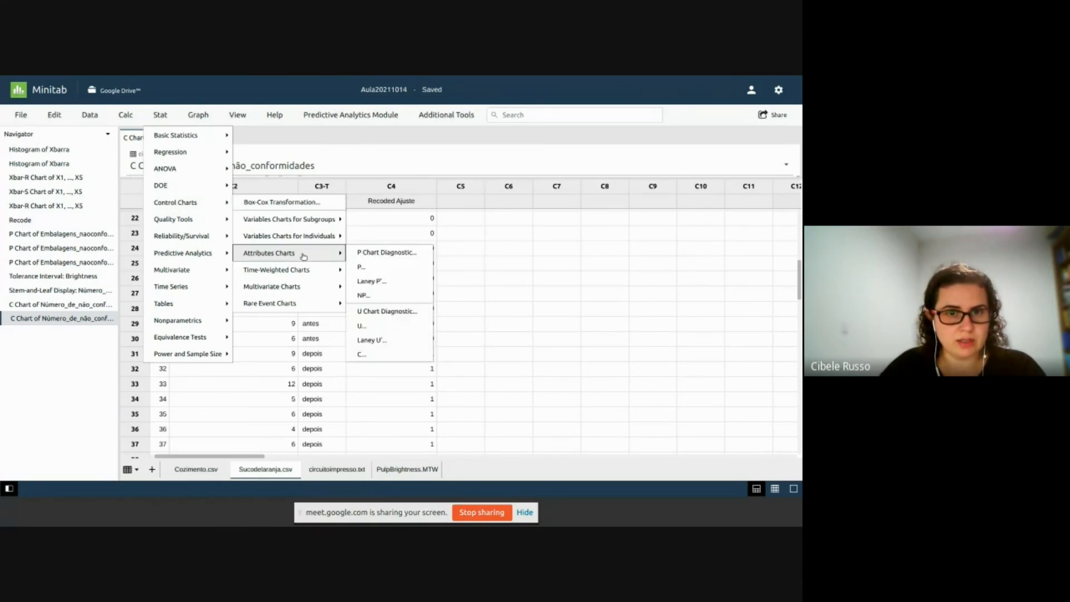
click(372, 267)
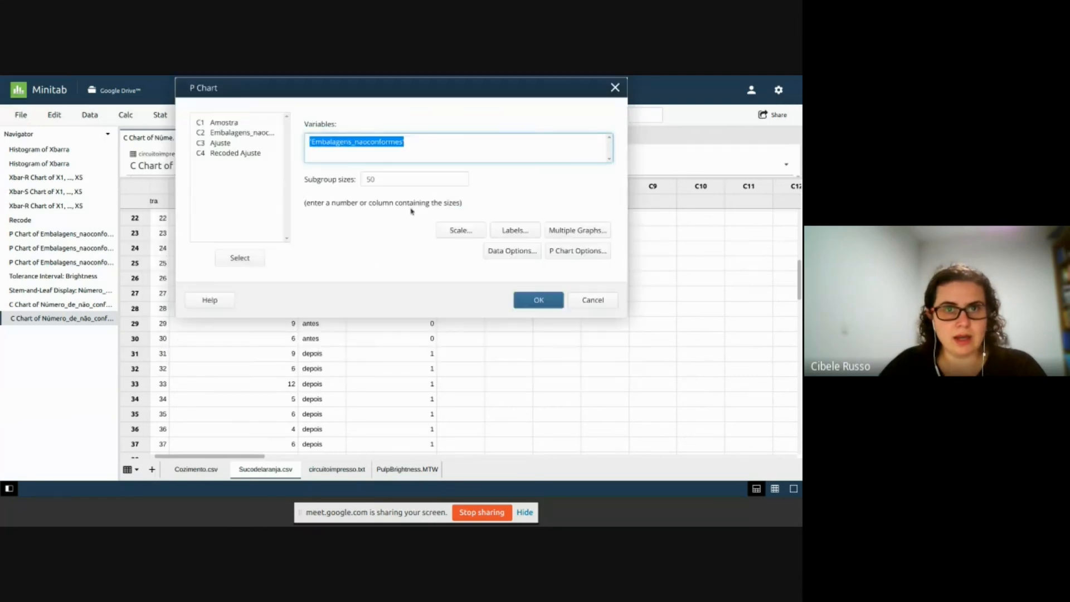
click(410, 140)
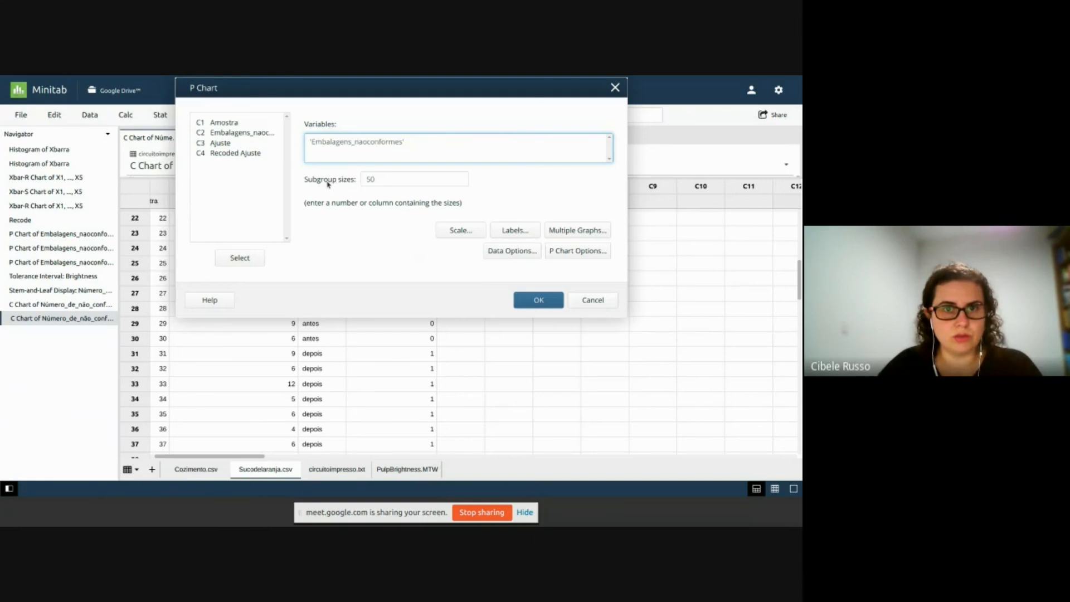
click(403, 184)
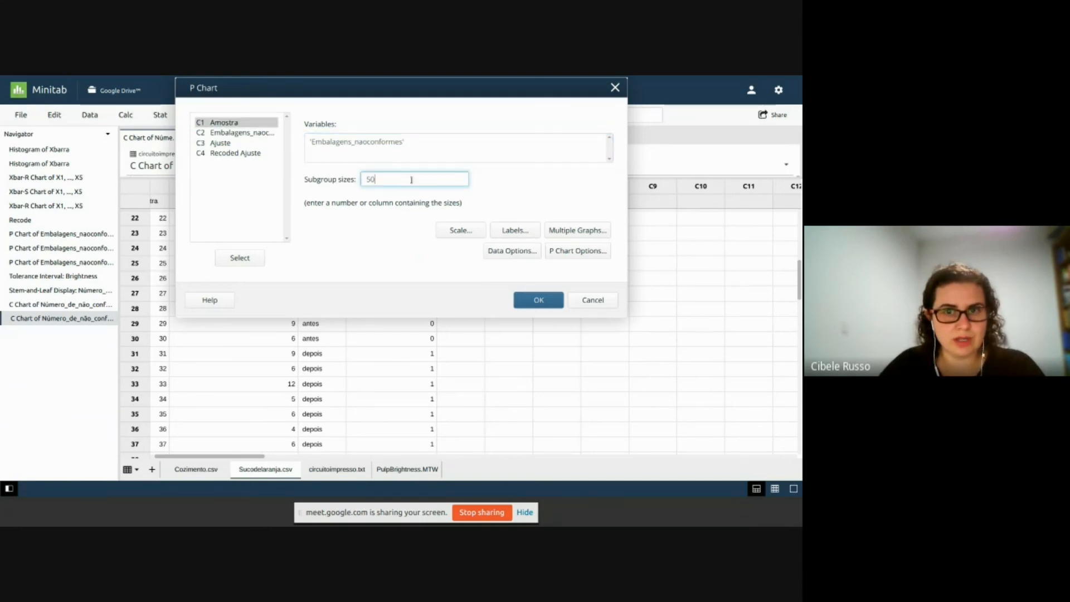
- Restrict the P chart's data to rows that match the condition 'Recoded Ajuste' = 1
click(510, 252)
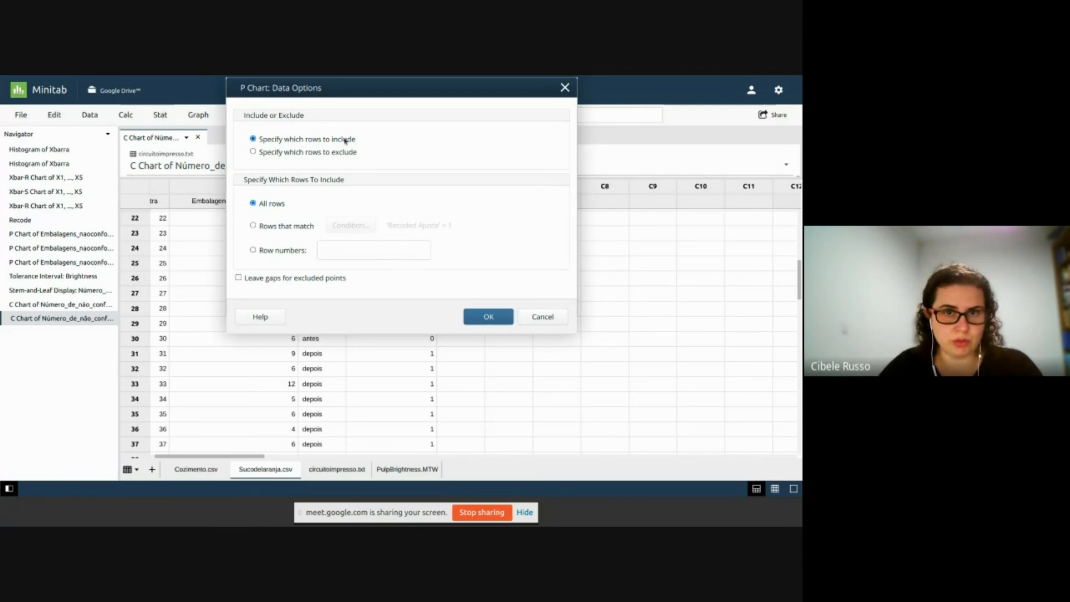
click(270, 226)
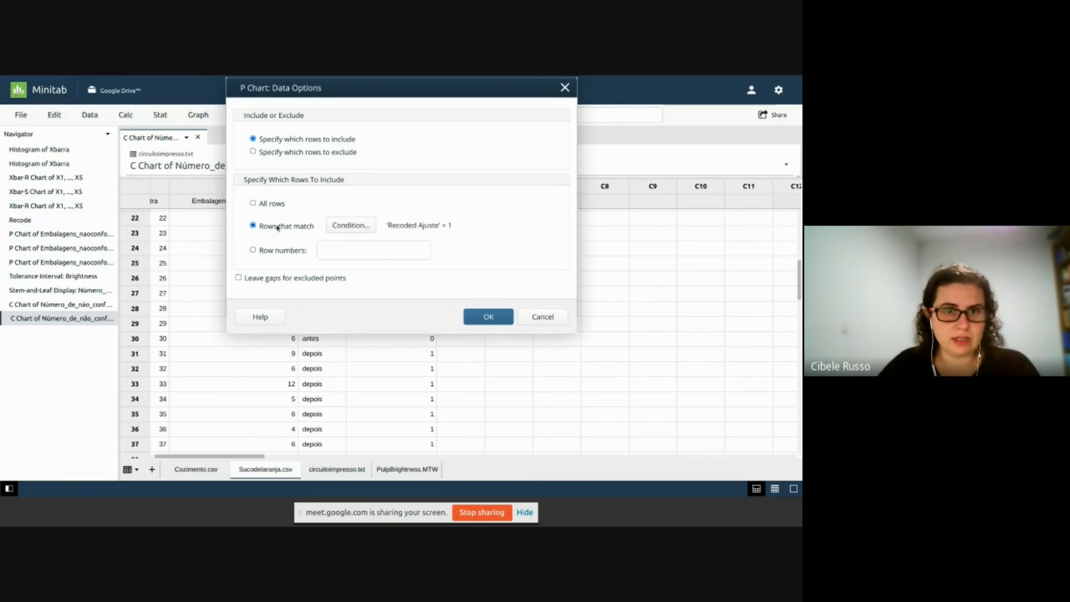
click(352, 227)
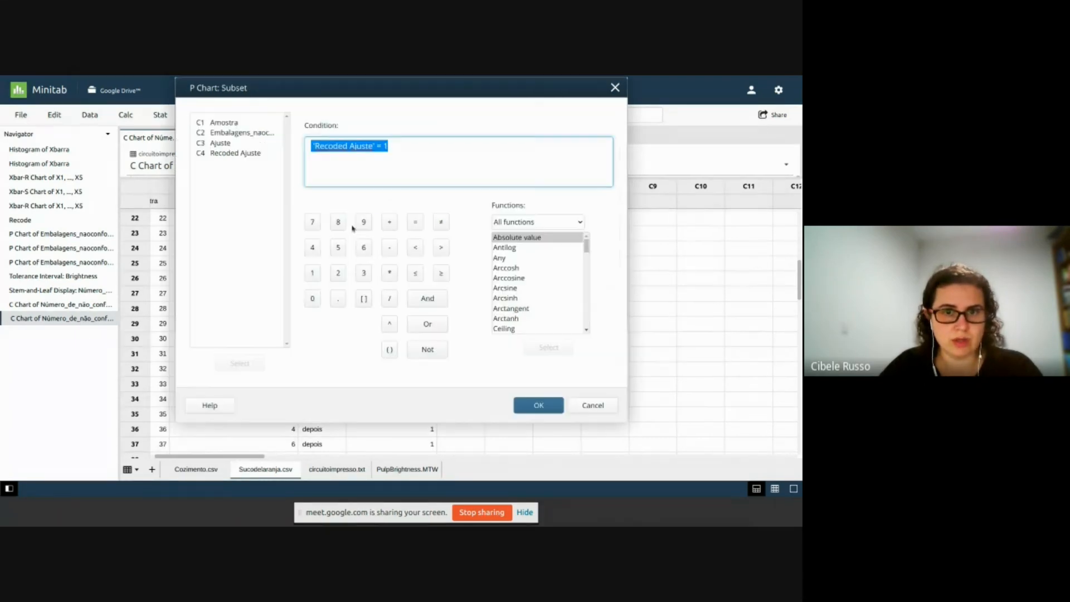
click(349, 157)
key(ctrl+a)
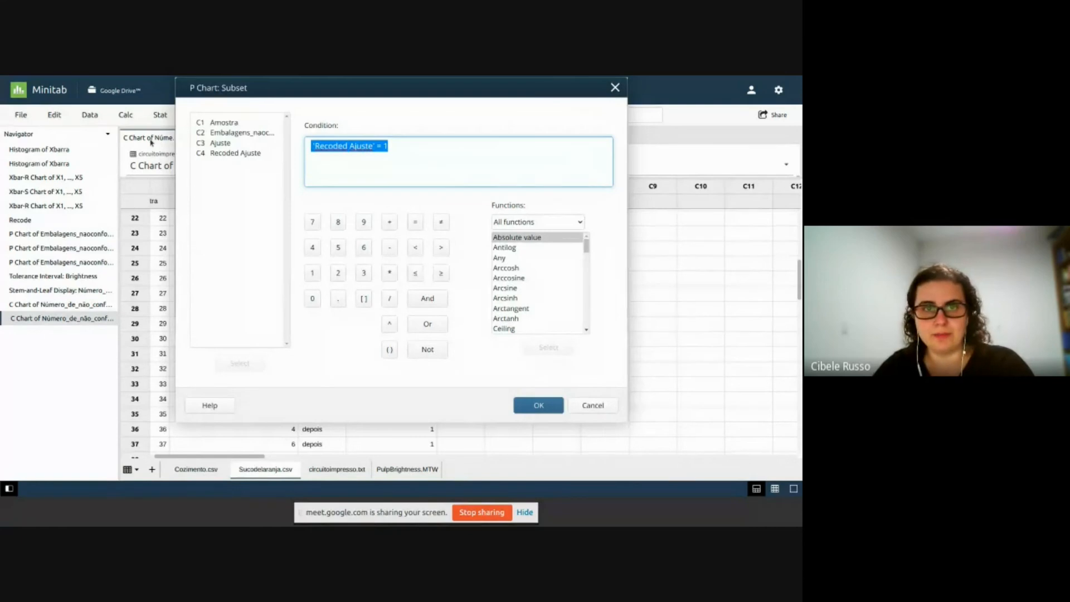
key(BackSpace)
double_click(239, 155)
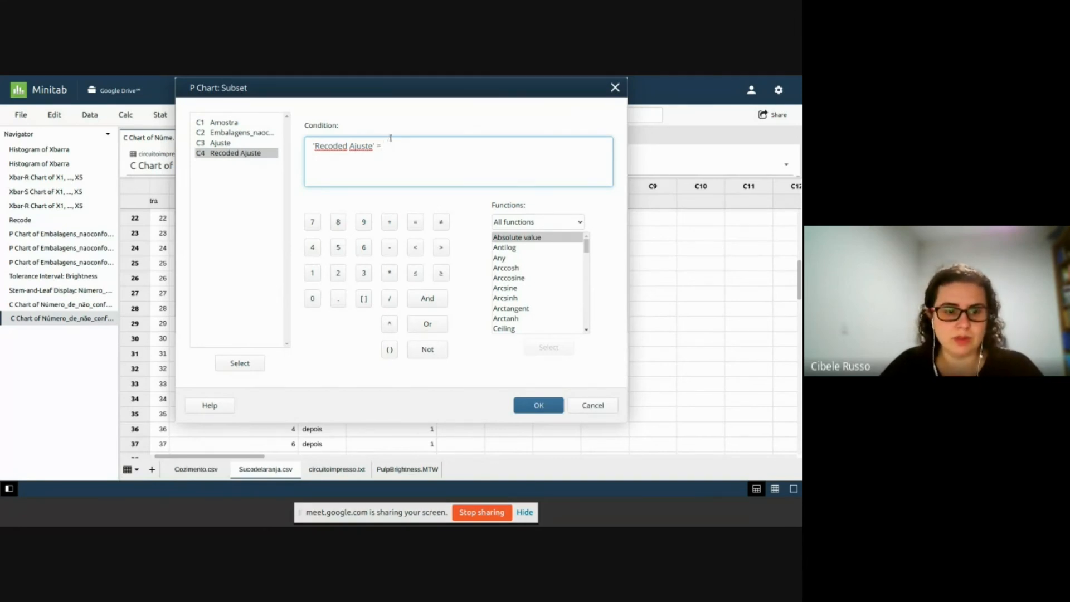
text(1)
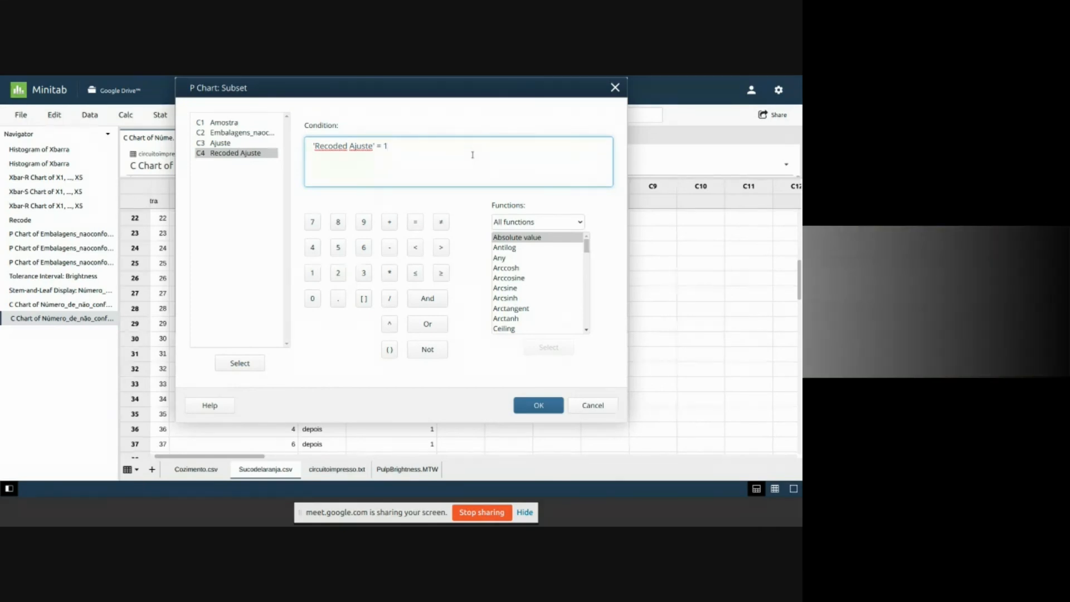
click(538, 405)
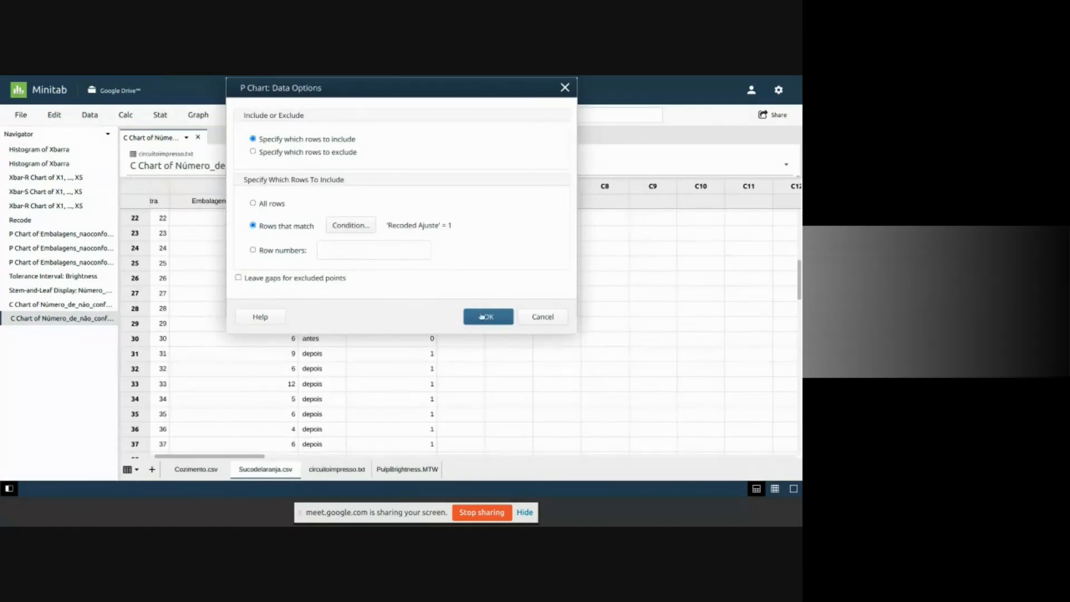
- Accept the data options, generate the P chart and enlarge the output pane to show the whole graph
click(482, 317)
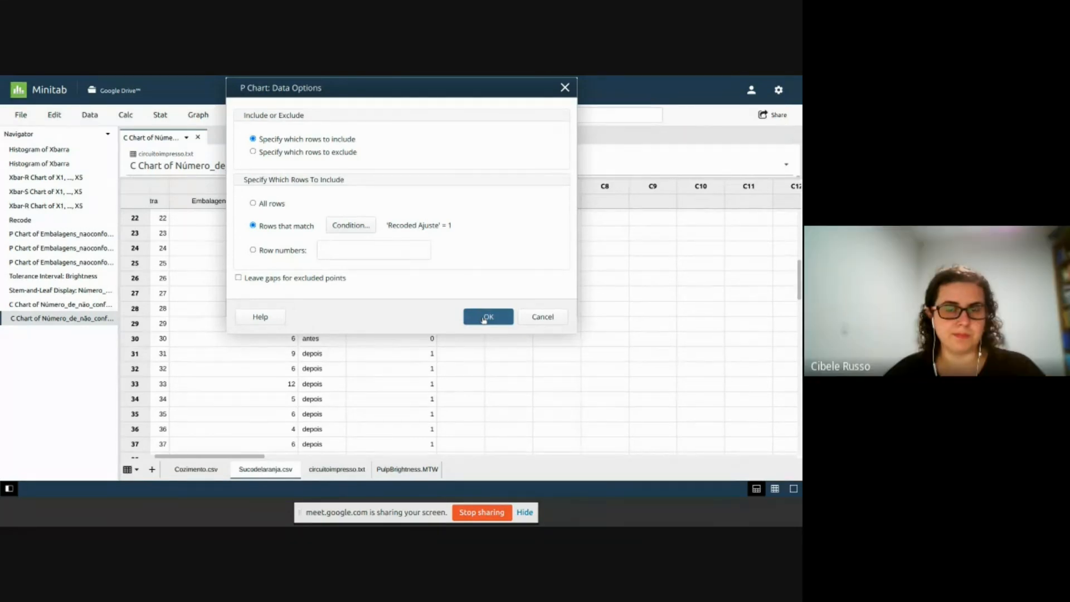
click(488, 316)
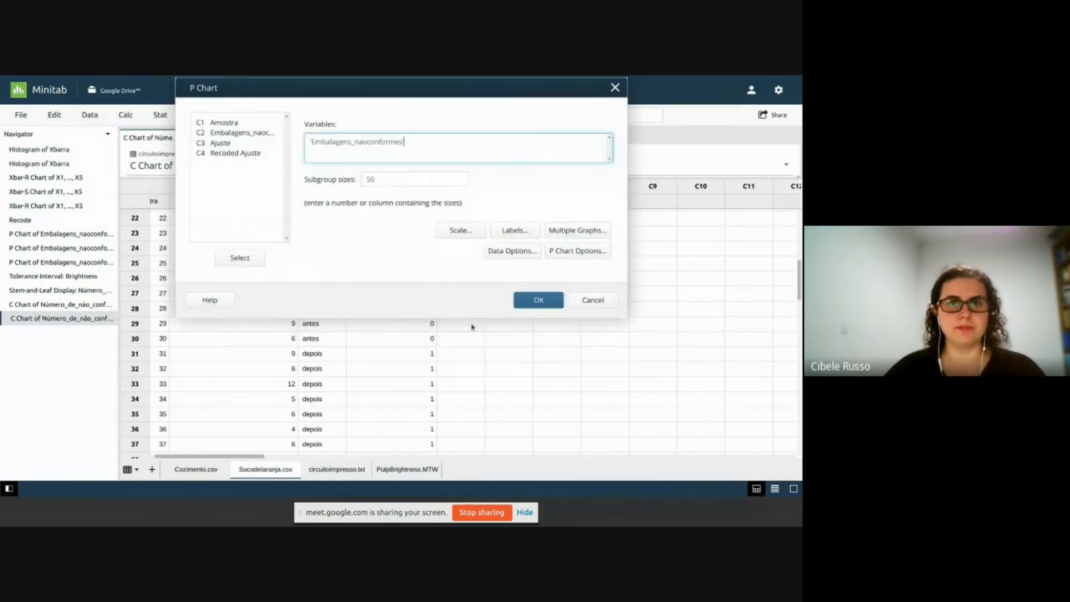
click(538, 300)
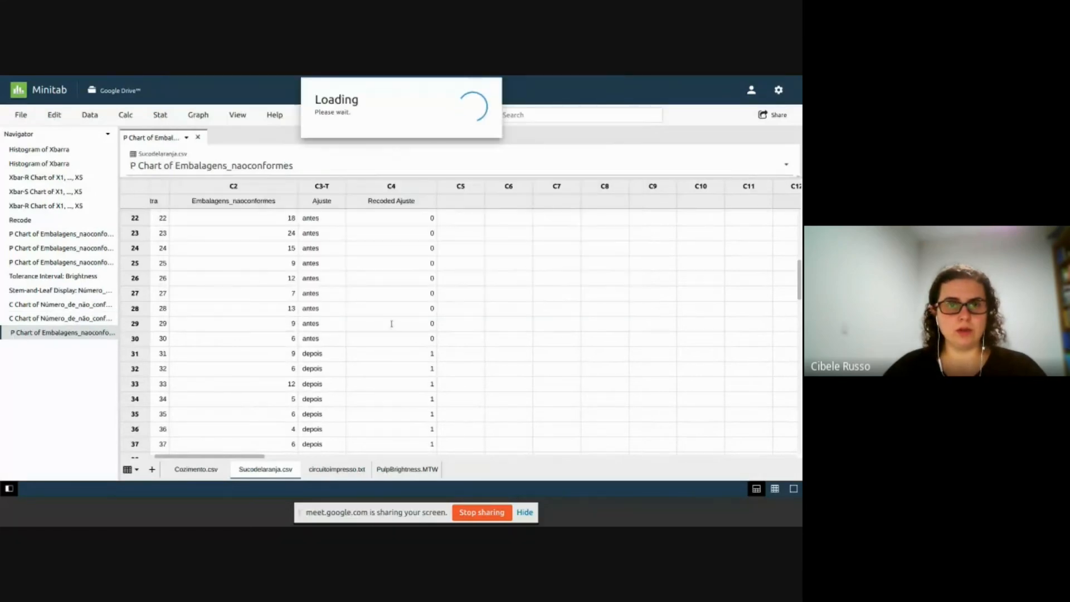
drag(415, 182, 439, 404)
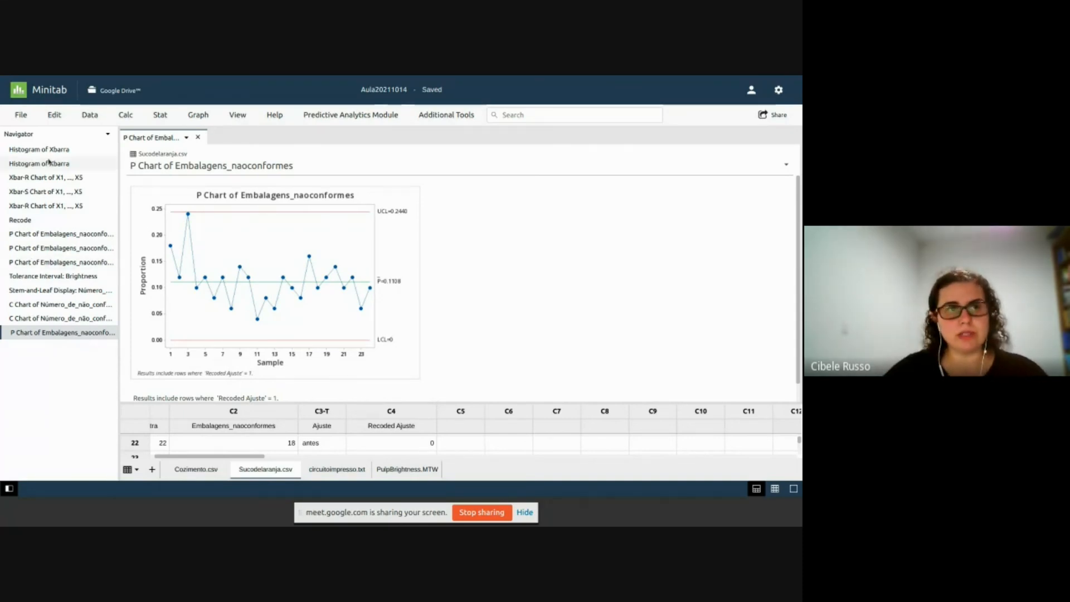
- Review the stored Recode to Numeric settings for the Ajuste column and close them without recoding
click(54, 115)
click(90, 115)
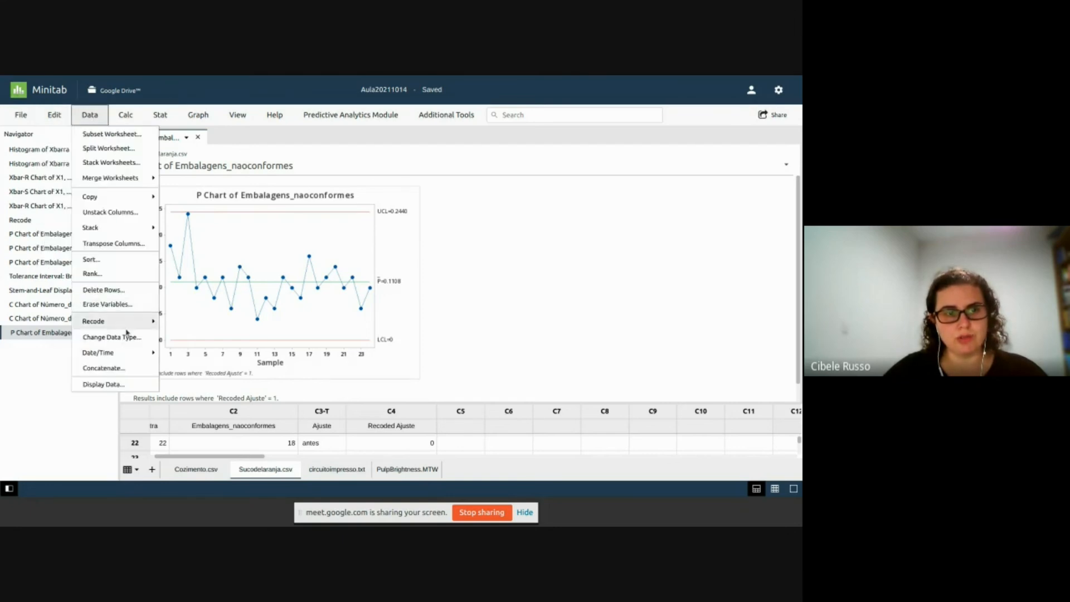
mouse_move(128, 326)
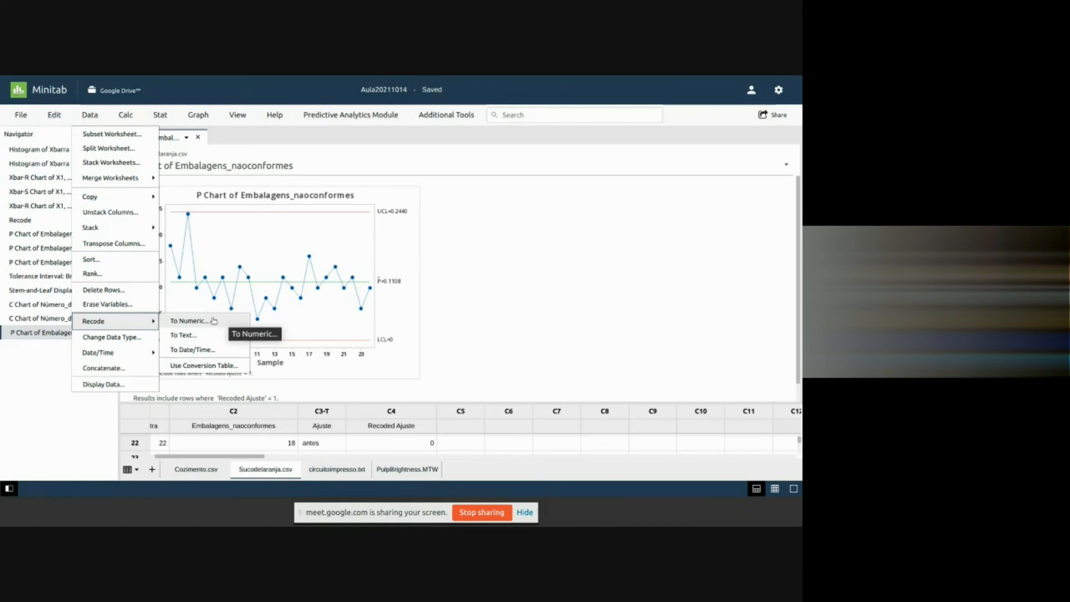
click(209, 322)
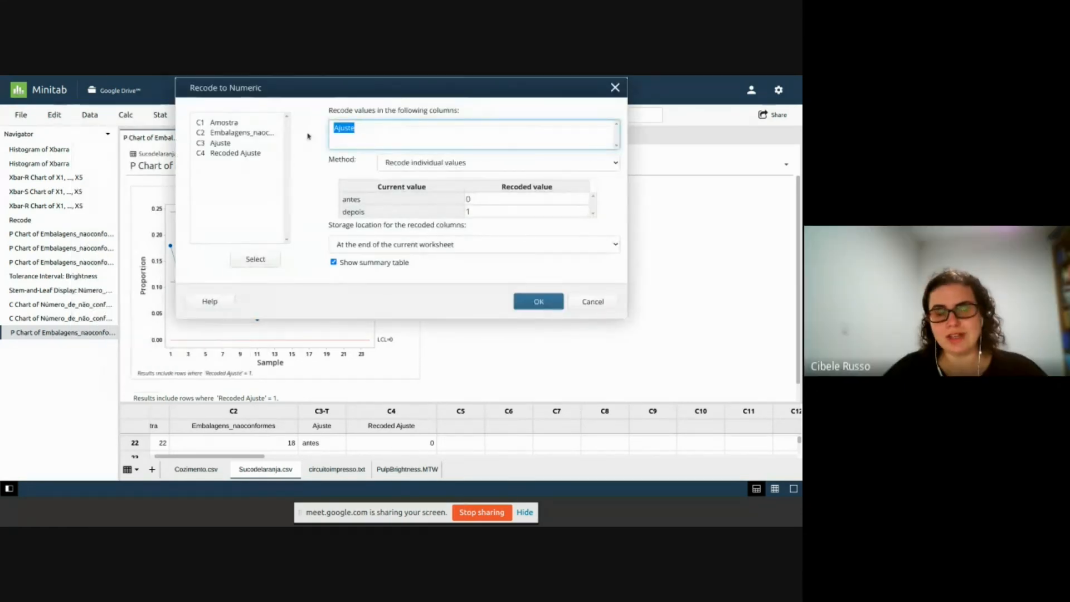
click(614, 88)
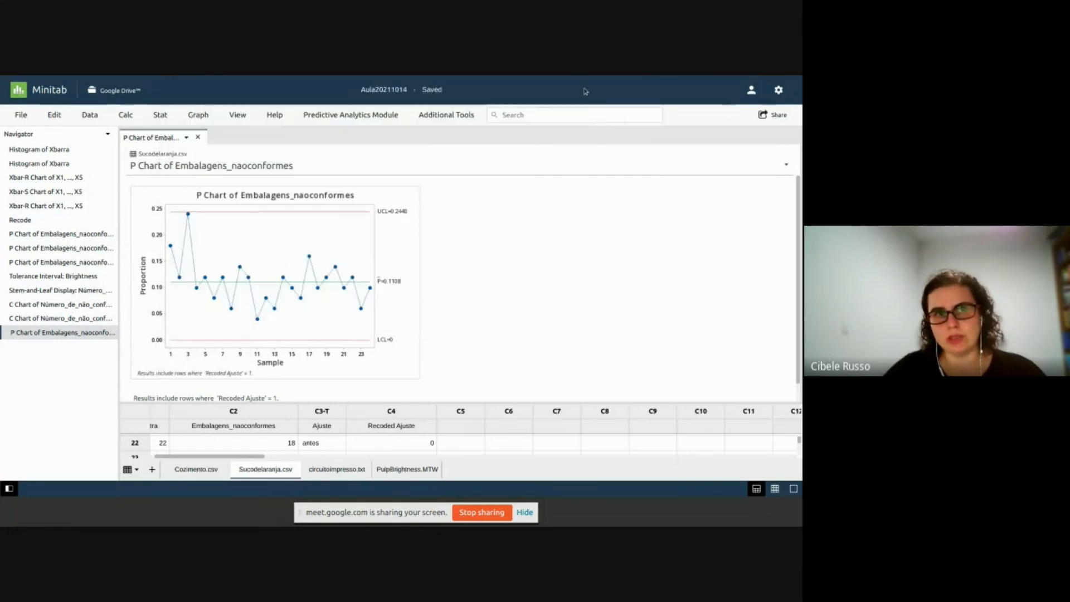
- Set up a numeric recode of Ajuste with the Recode individual values method, review its value table and close without recoding
click(95, 115)
mouse_move(148, 321)
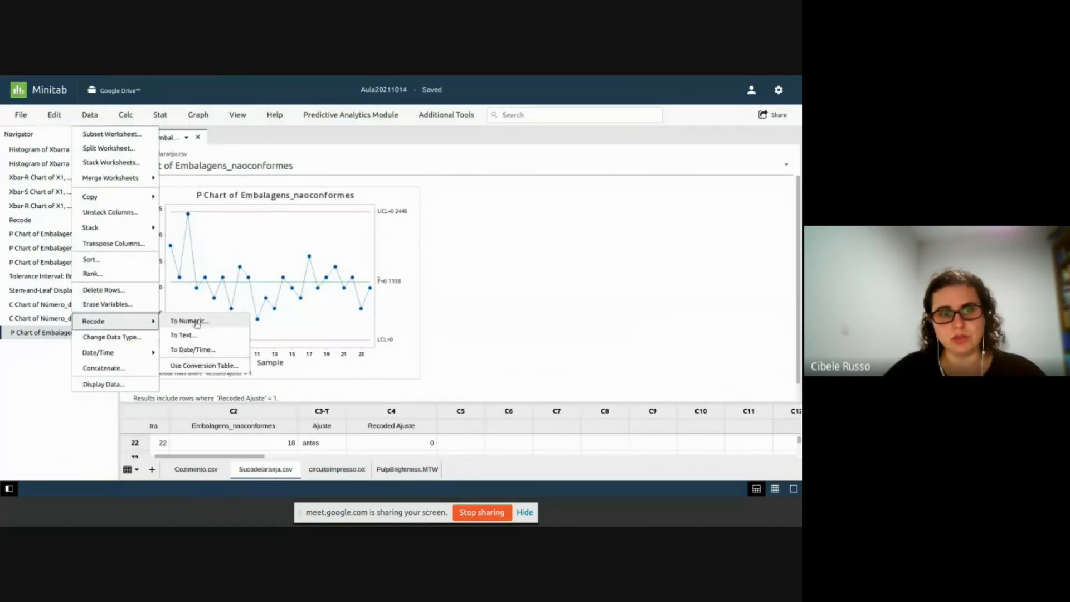
click(225, 320)
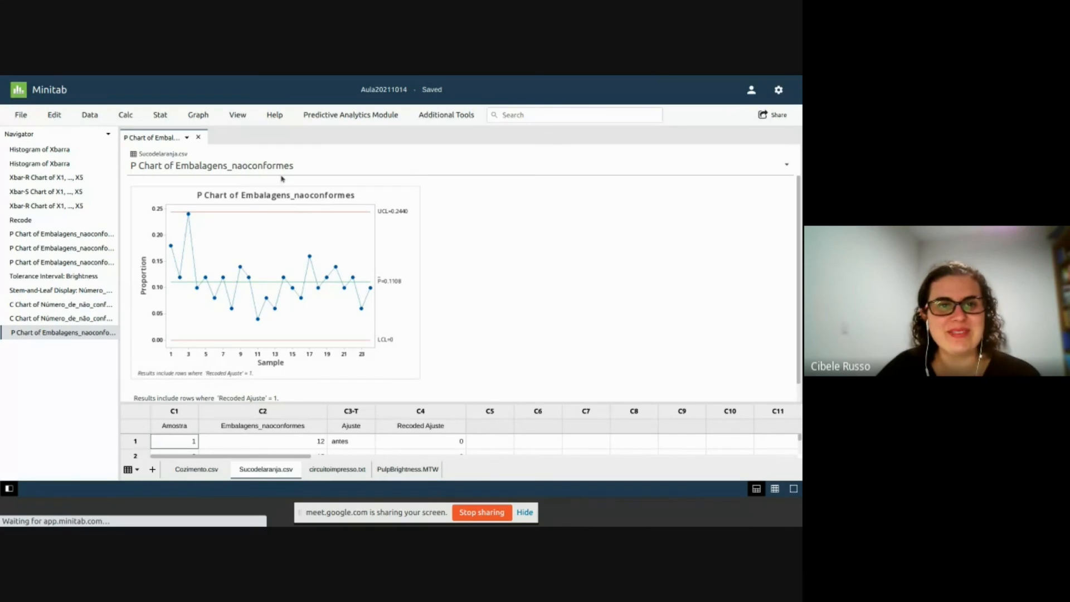
click(84, 115)
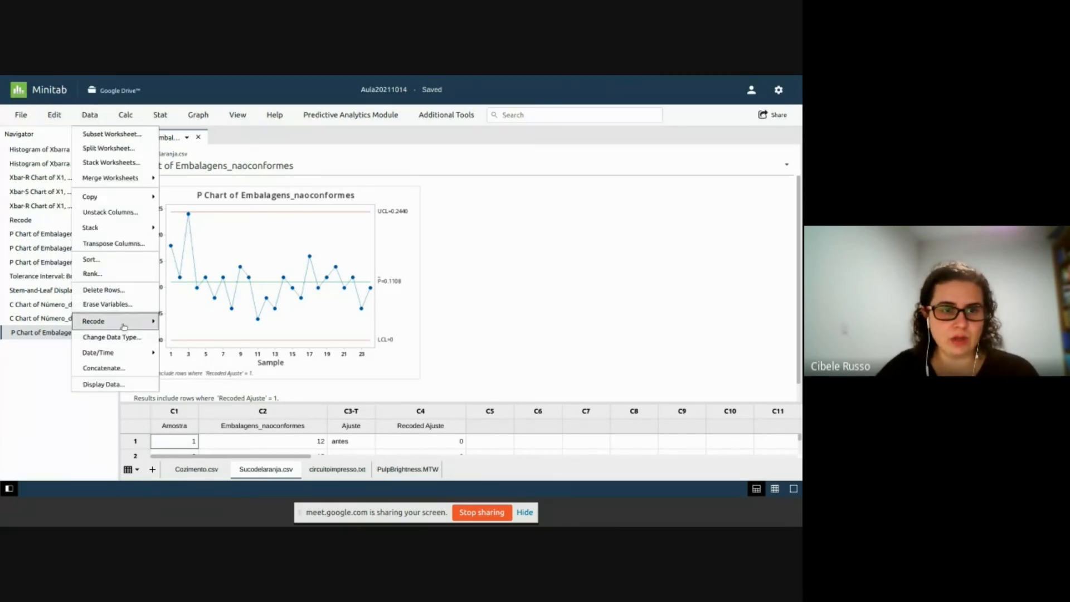
mouse_move(124, 327)
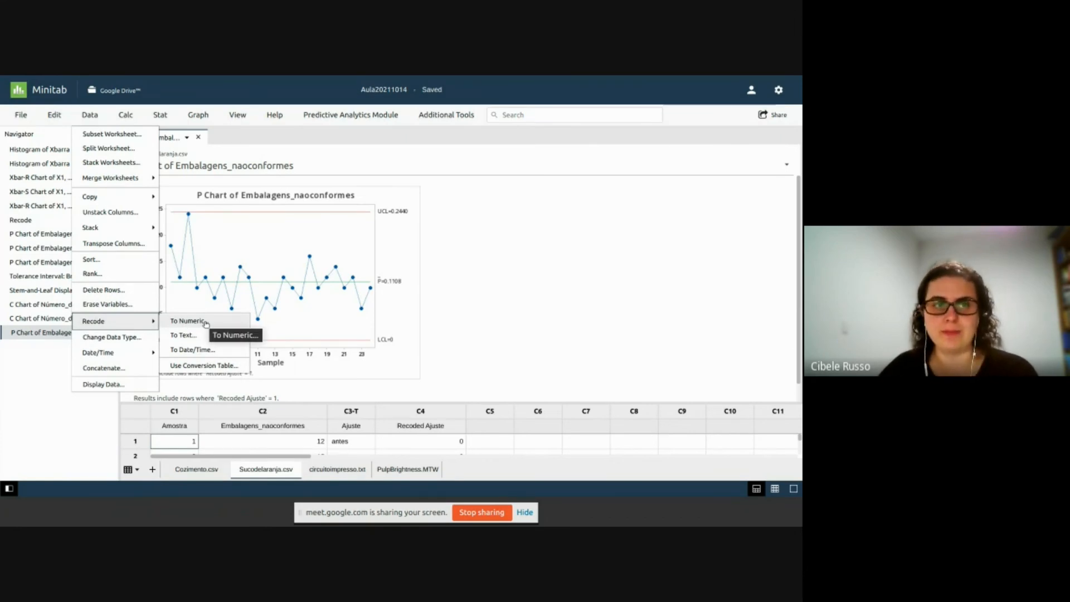
click(204, 322)
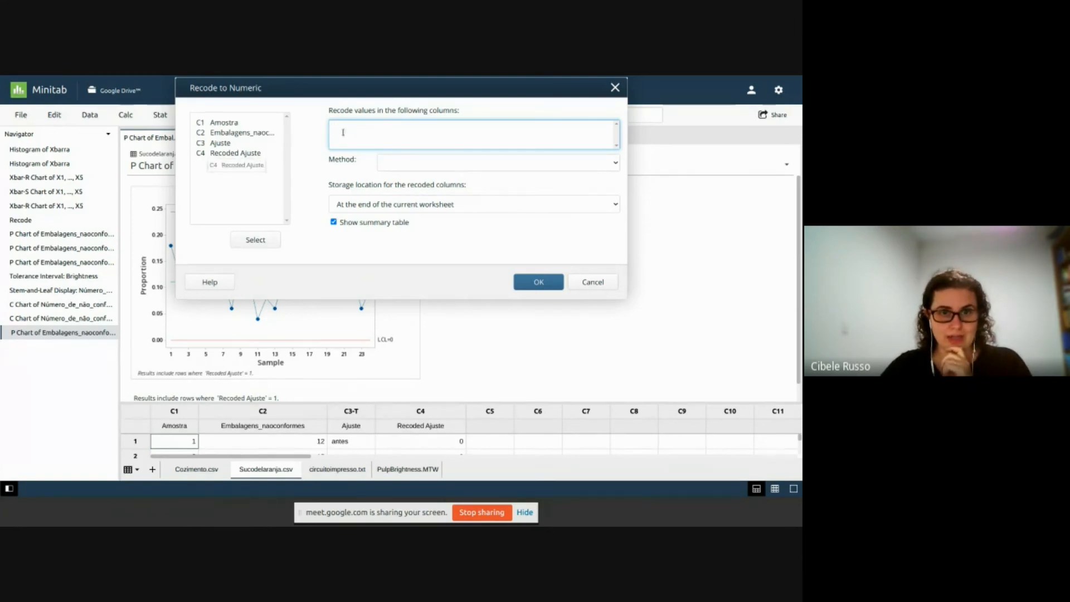
double_click(221, 143)
click(418, 163)
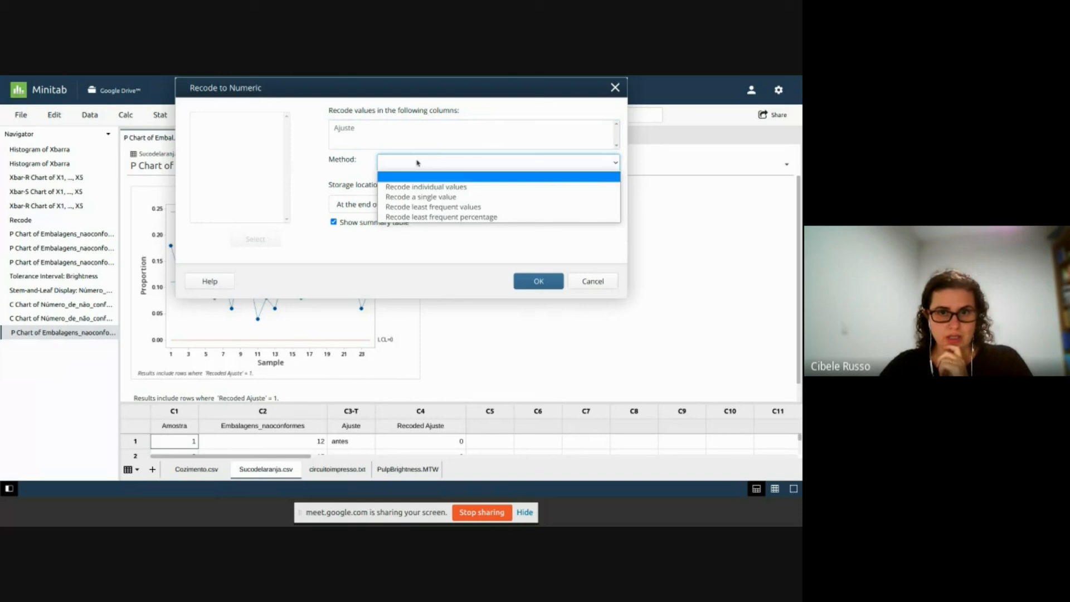
click(433, 188)
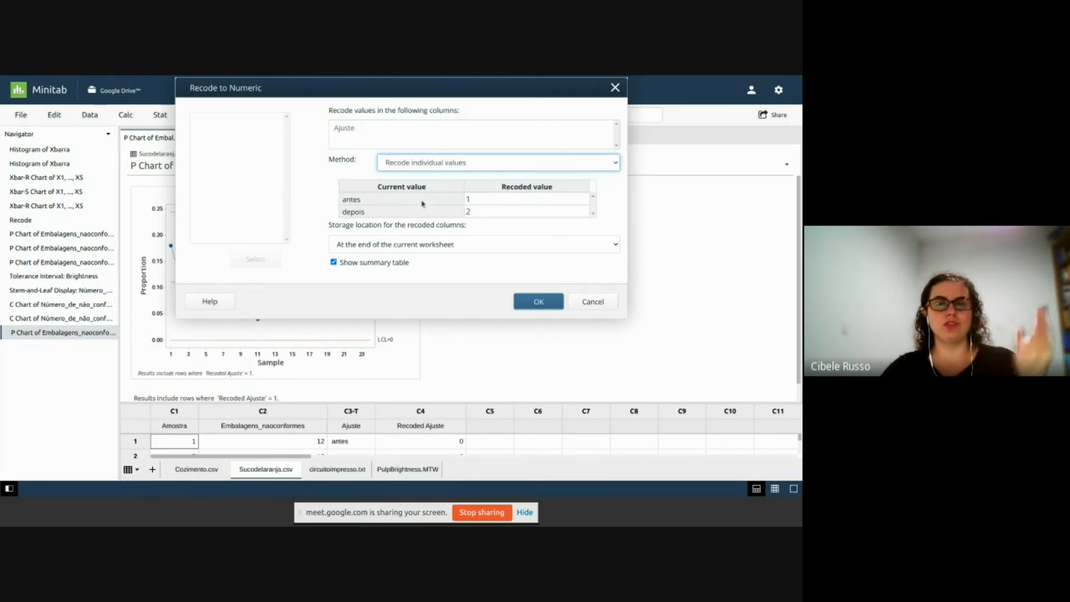
click(496, 199)
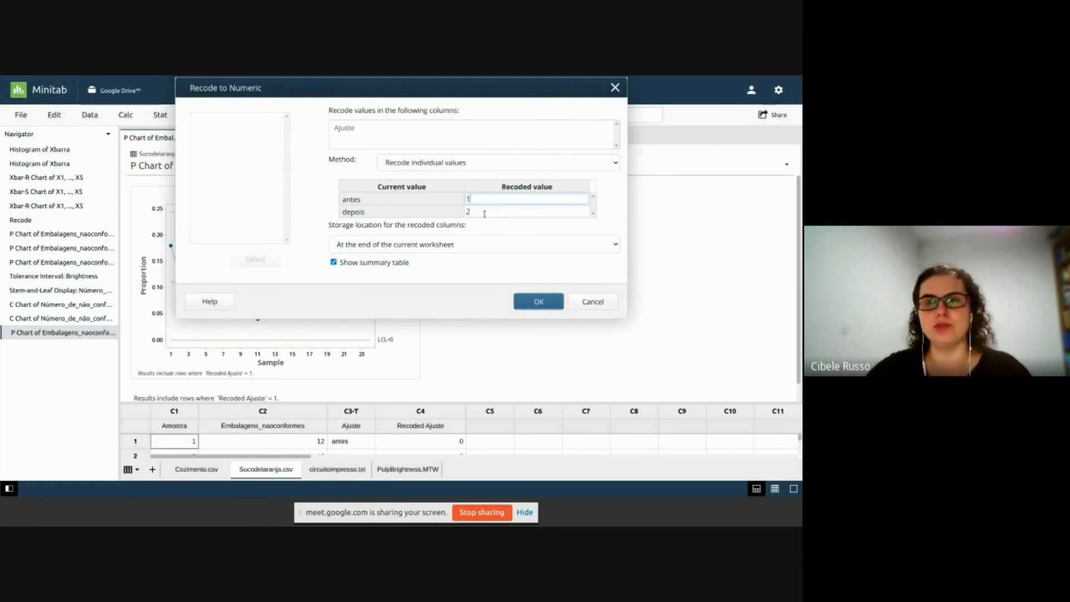
click(615, 88)
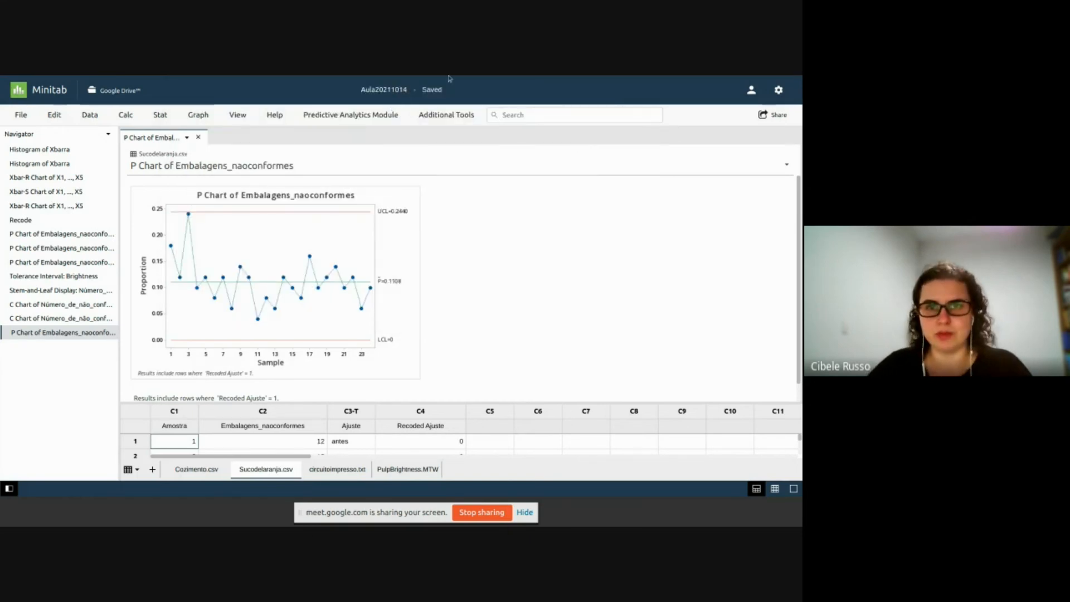
- Leave full screen and switch to the Google Meet call
click(400, 106)
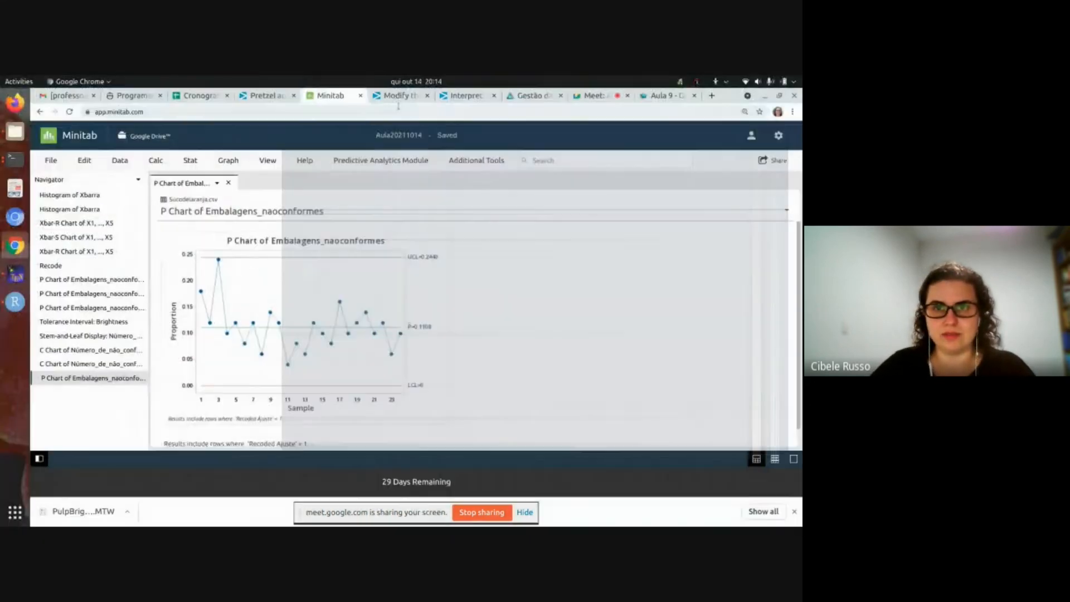
click(587, 97)
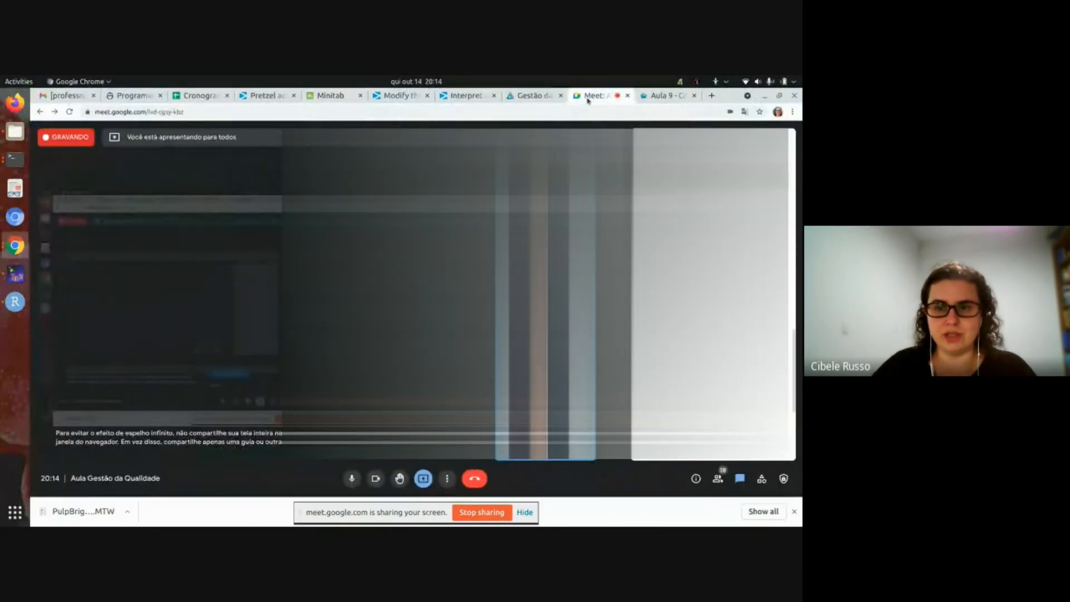